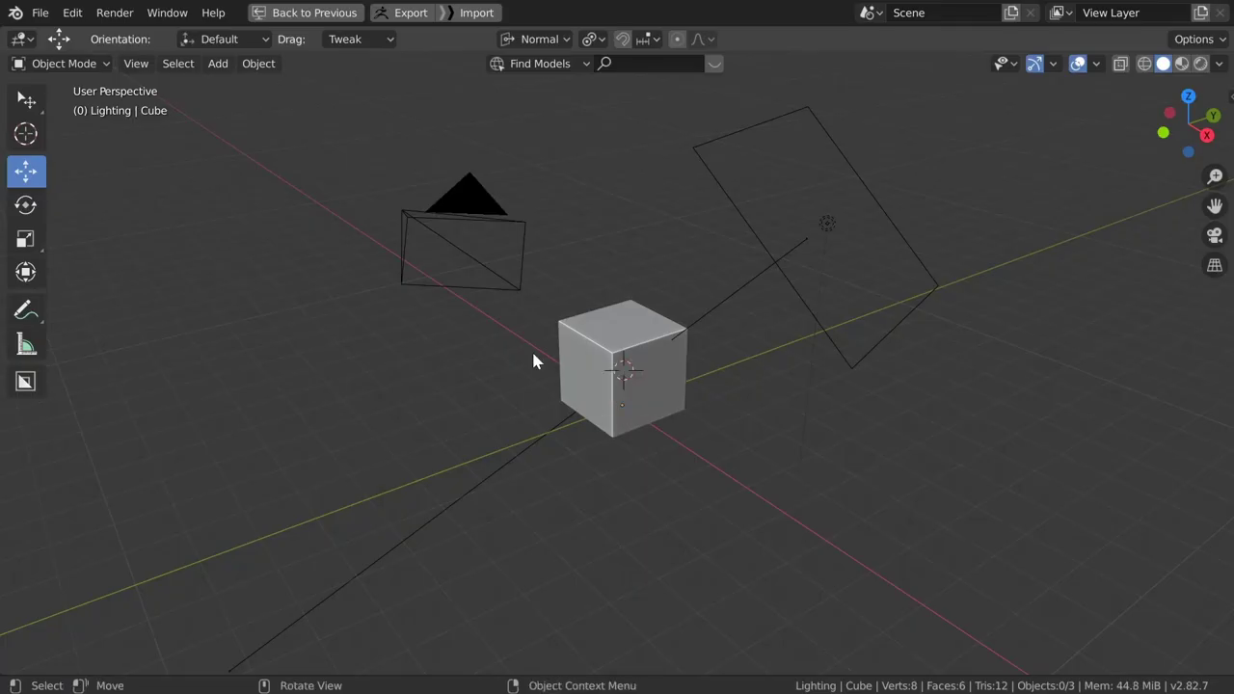
- Delete the selected object, switch to camera view and show the sidebar
key(Delete)
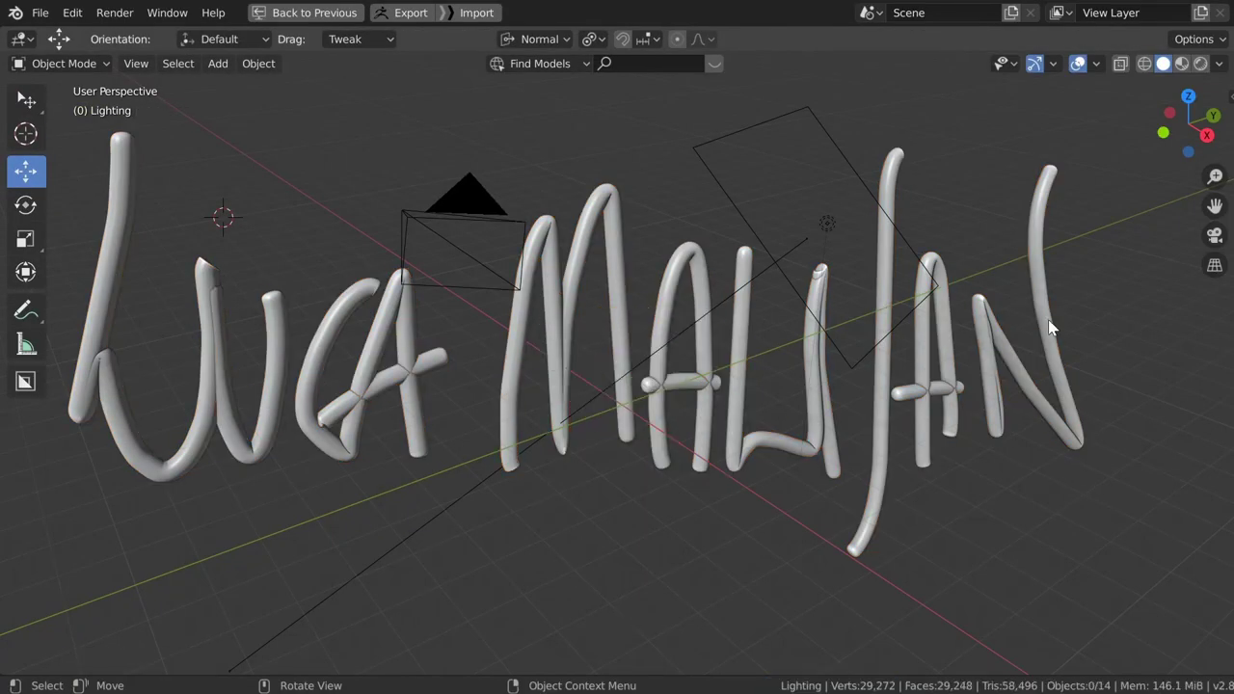
click(1077, 63)
key(KP_0)
key(n)
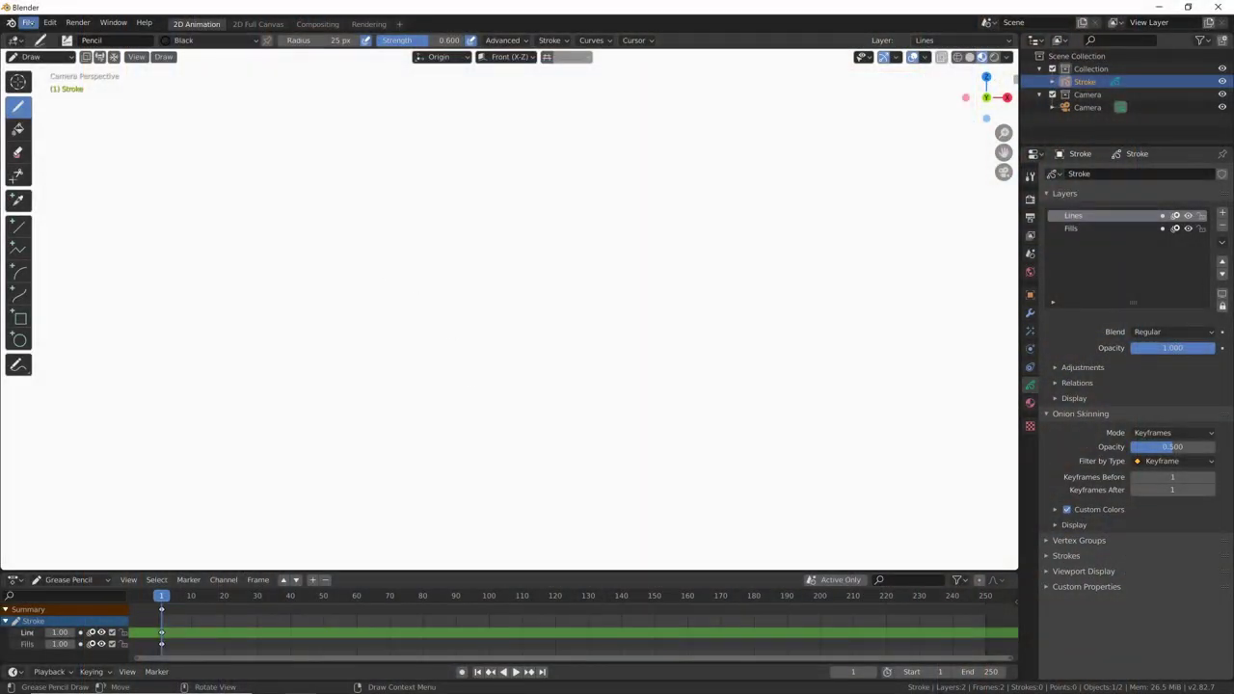
- Import grotta.svg as a Scalable Vector Graphics file
click(28, 22)
mouse_move(48, 196)
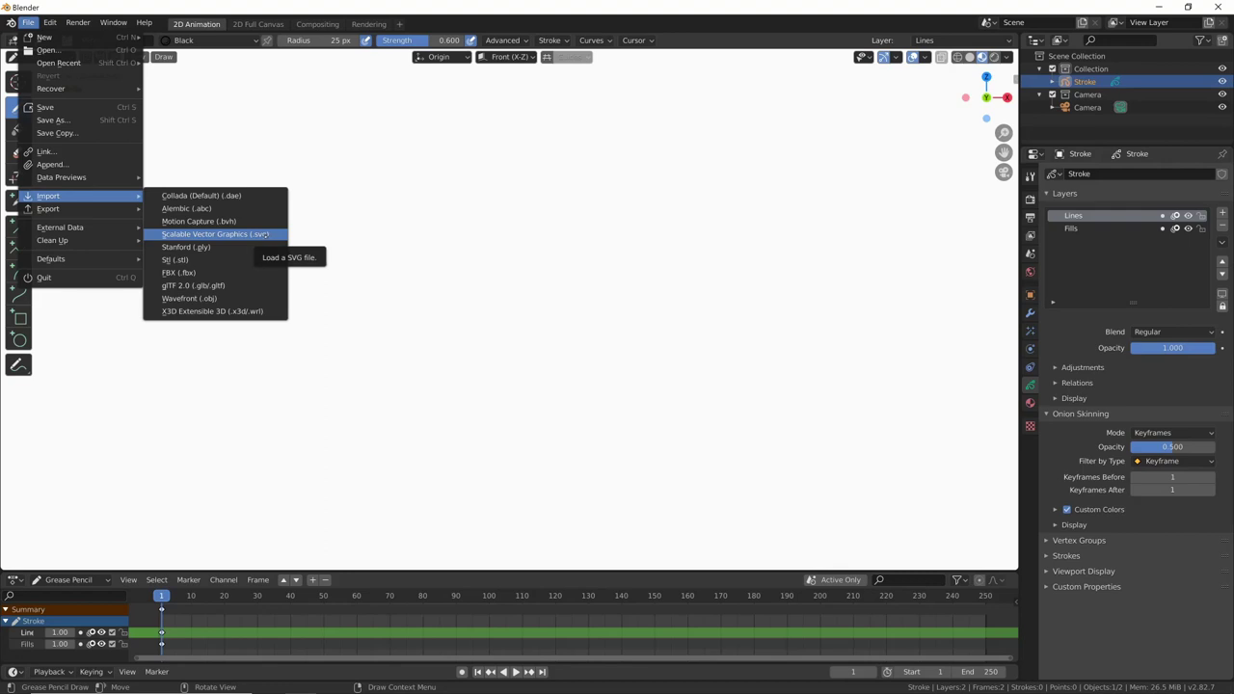
click(256, 234)
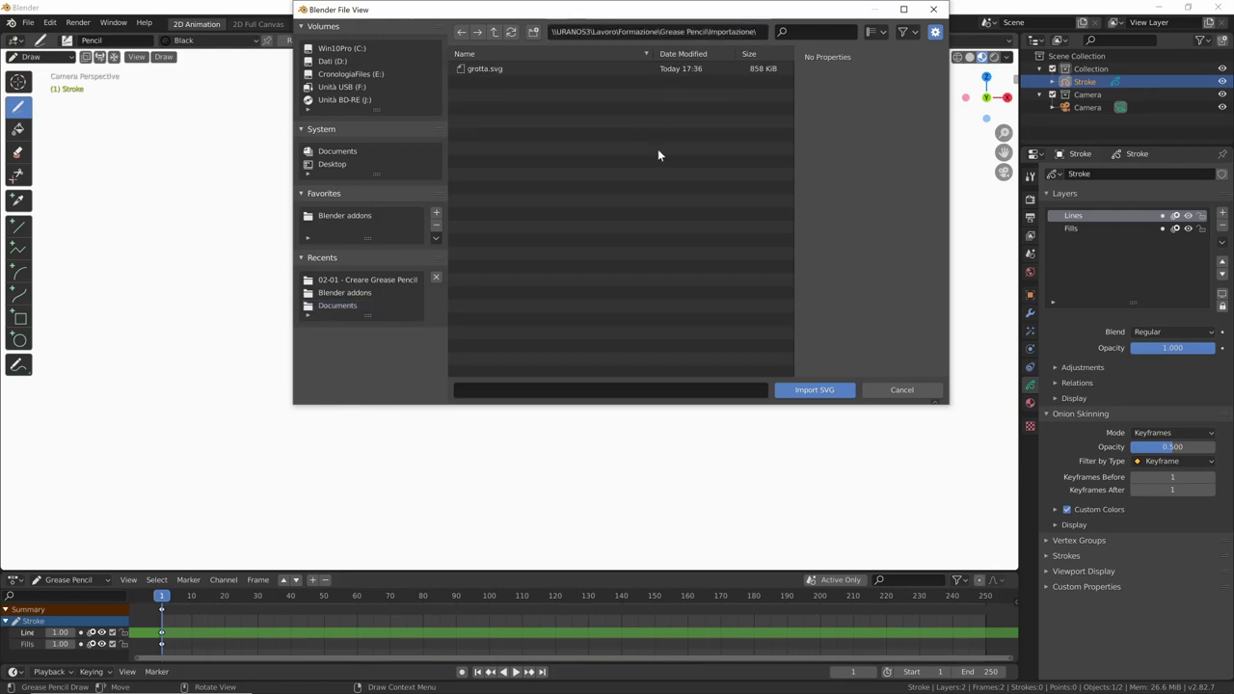
click(544, 69)
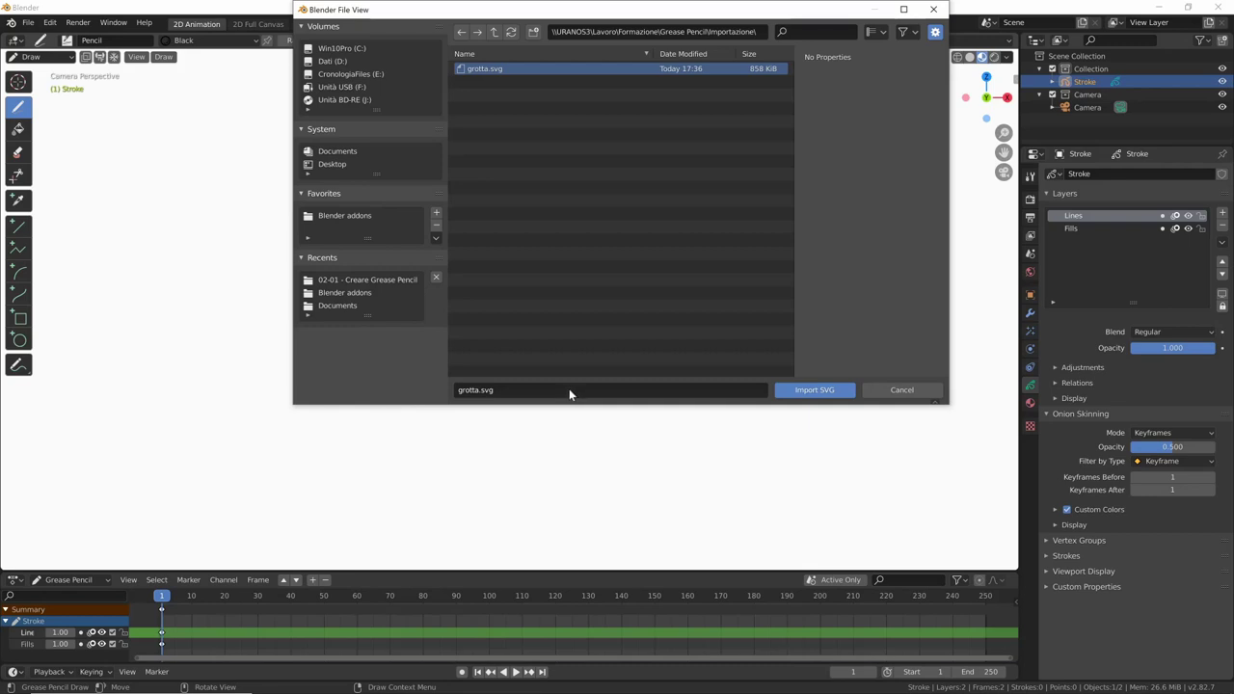
click(847, 389)
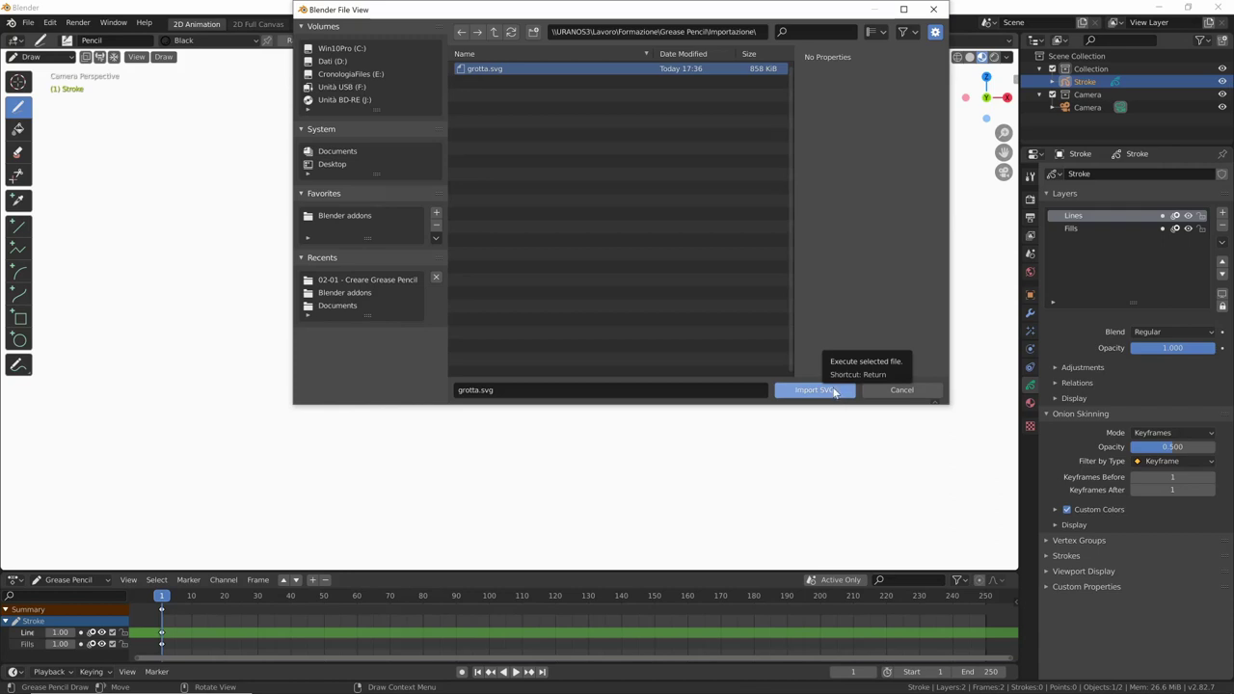
click(837, 391)
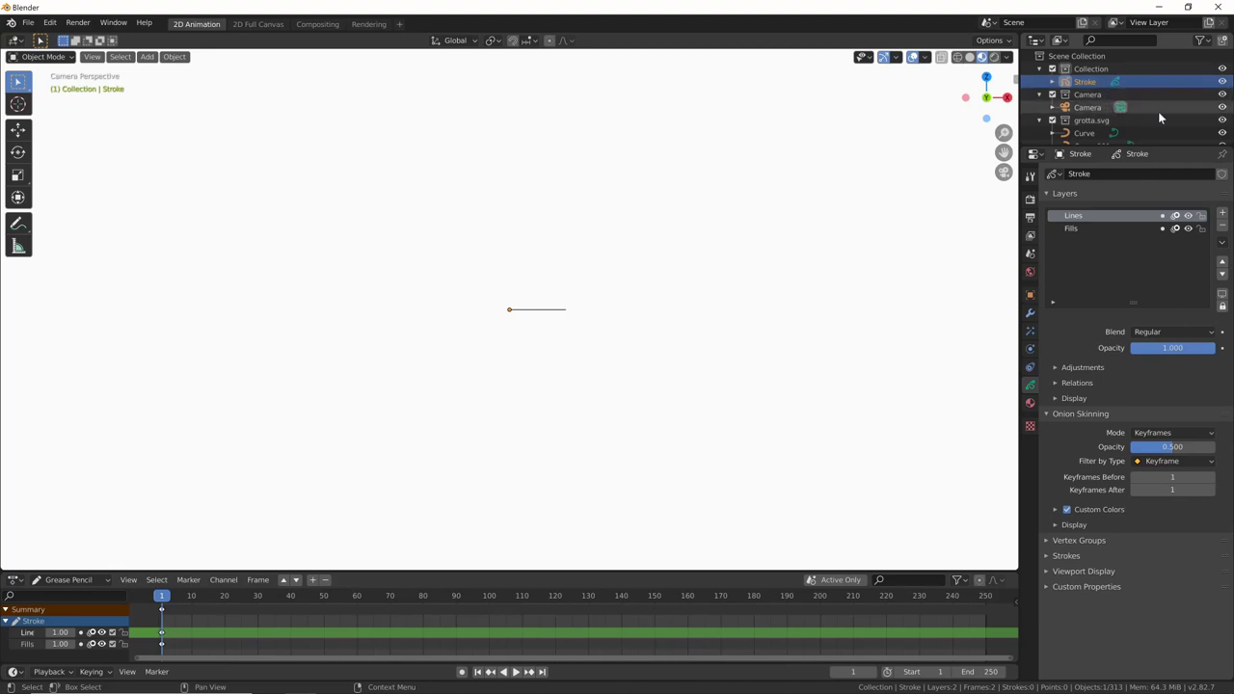
- Enlarge the outliner to list the imported curves, then orbit out of camera view over the grid
mouse_move(1159, 118)
middle_down()
mouse_move(1164, 72)
mouse_move(1089, 84)
middle_up()
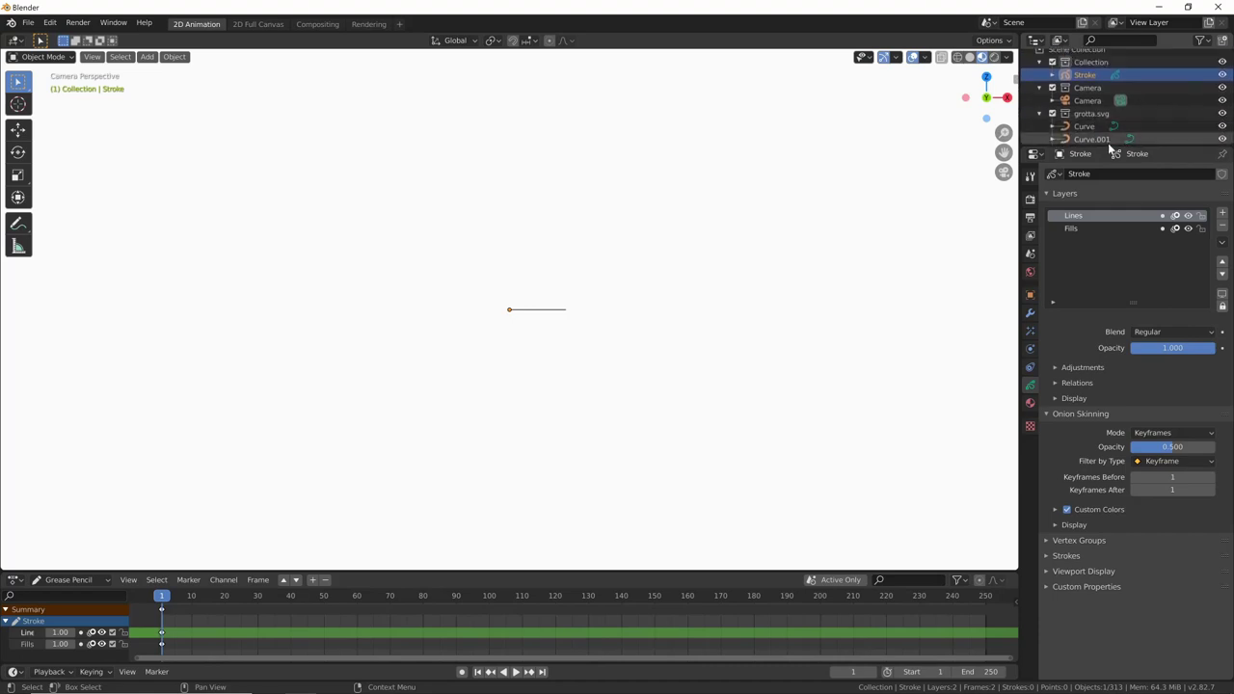
drag(1094, 145, 1094, 293)
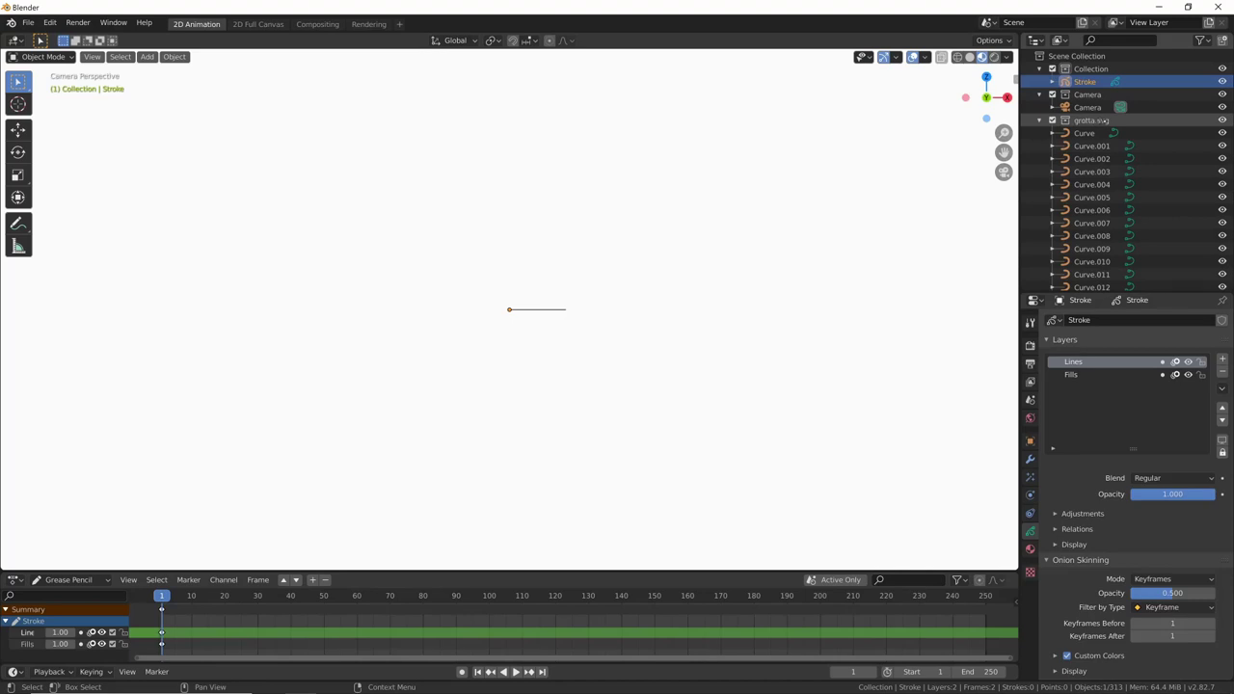
mouse_move(1145, 130)
middle_down()
mouse_move(1153, 233)
mouse_move(1151, 190)
middle_up()
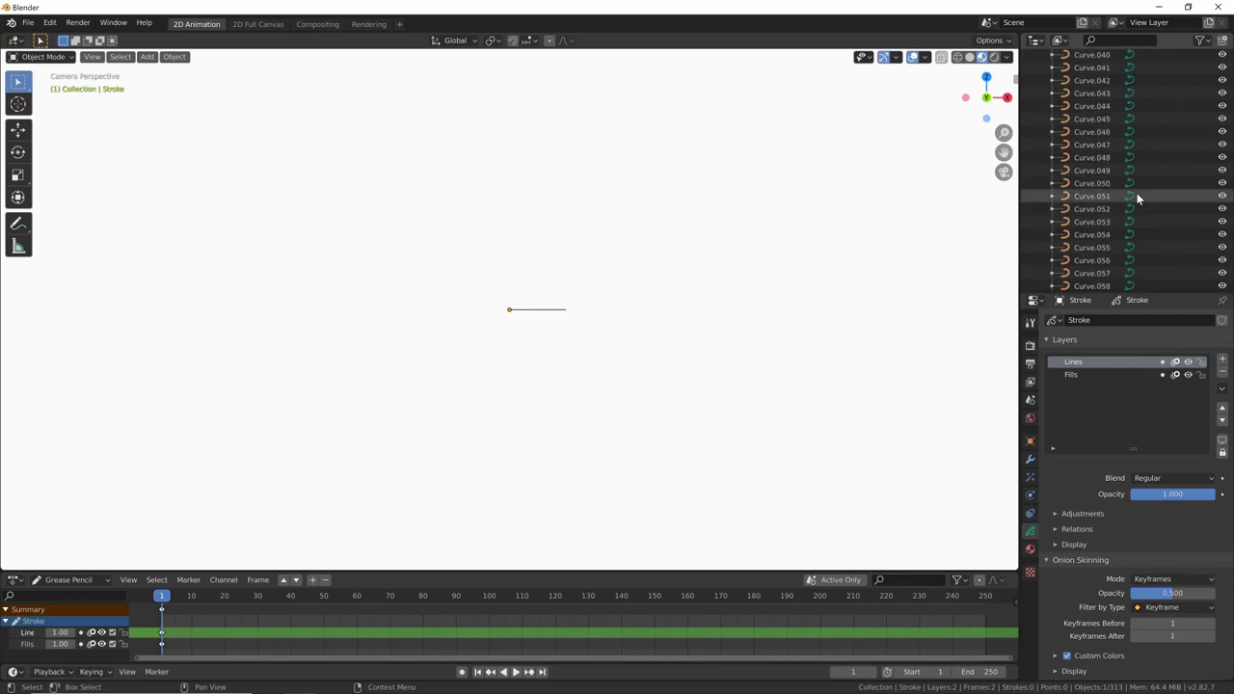
scroll(1135, 183, up, 10)
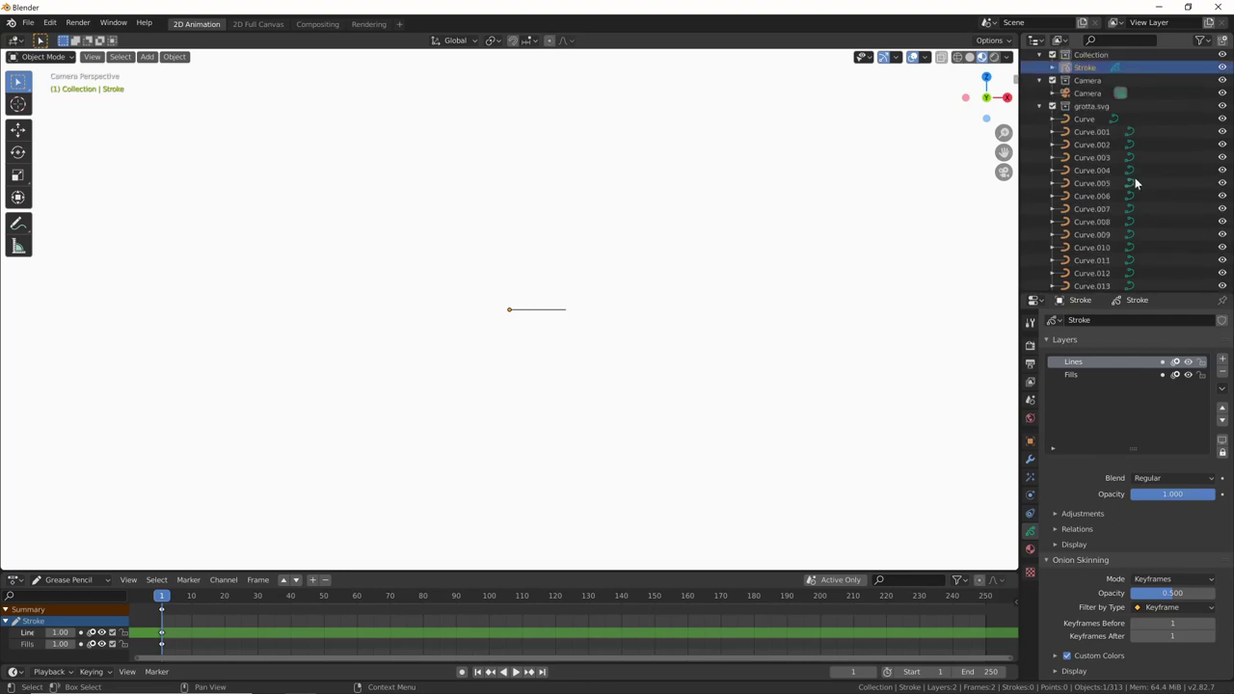
scroll(1134, 178, up, 1)
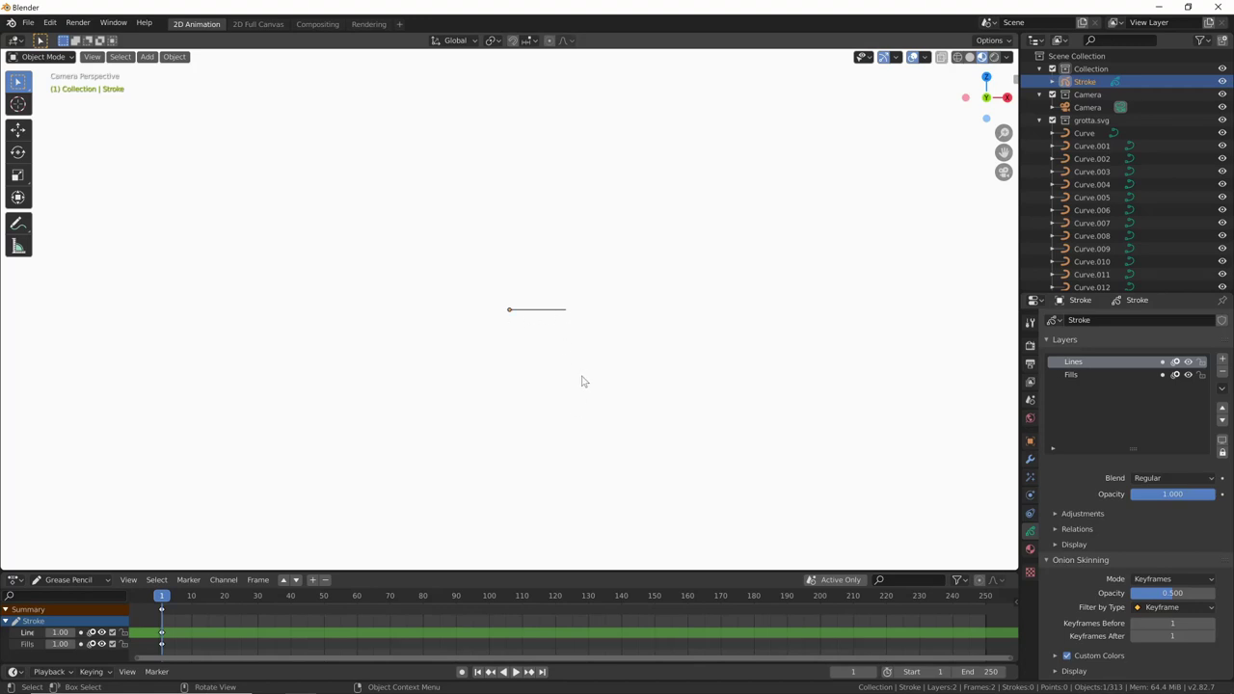
mouse_move(671, 256)
middle_down()
mouse_move(659, 399)
mouse_move(666, 327)
mouse_move(635, 307)
mouse_move(730, 292)
mouse_move(636, 358)
mouse_move(772, 284)
mouse_move(675, 357)
mouse_move(710, 321)
middle_up()
mouse_move(675, 405)
middle_down()
mouse_move(655, 421)
mouse_move(658, 402)
mouse_move(702, 375)
mouse_move(665, 423)
middle_up()
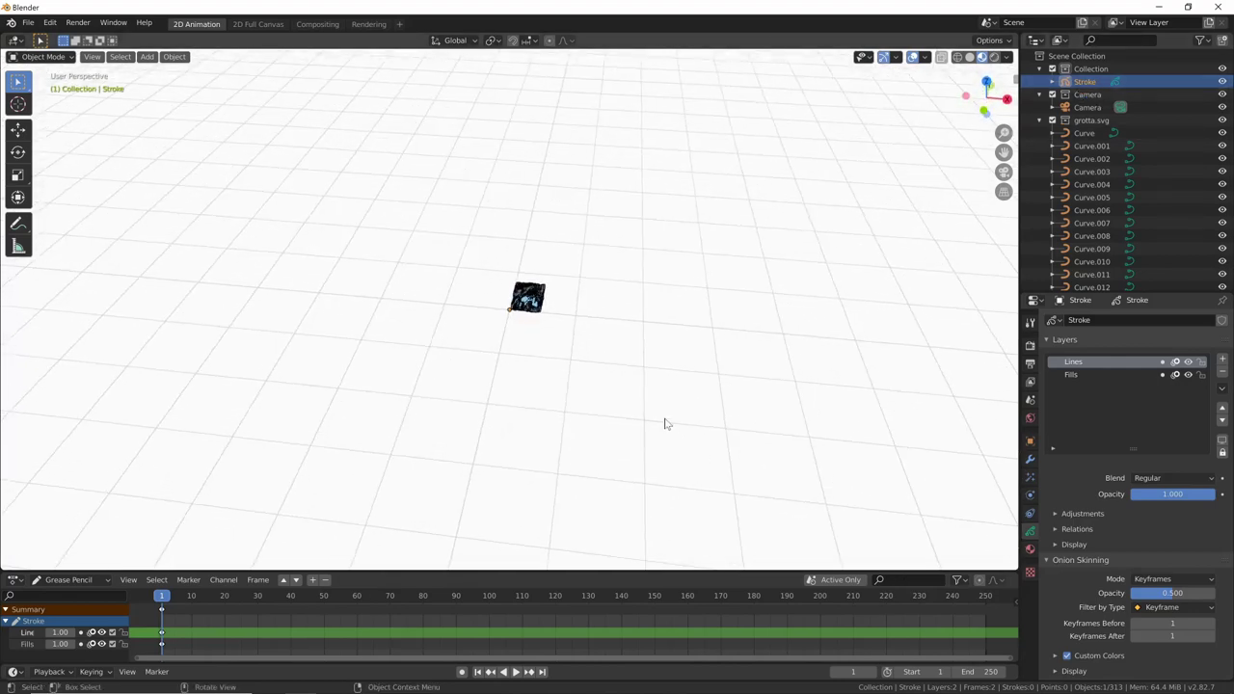
- Select the grotta.svg collection, view it from top, zoom in and orbit until it faces the view
click(1095, 121)
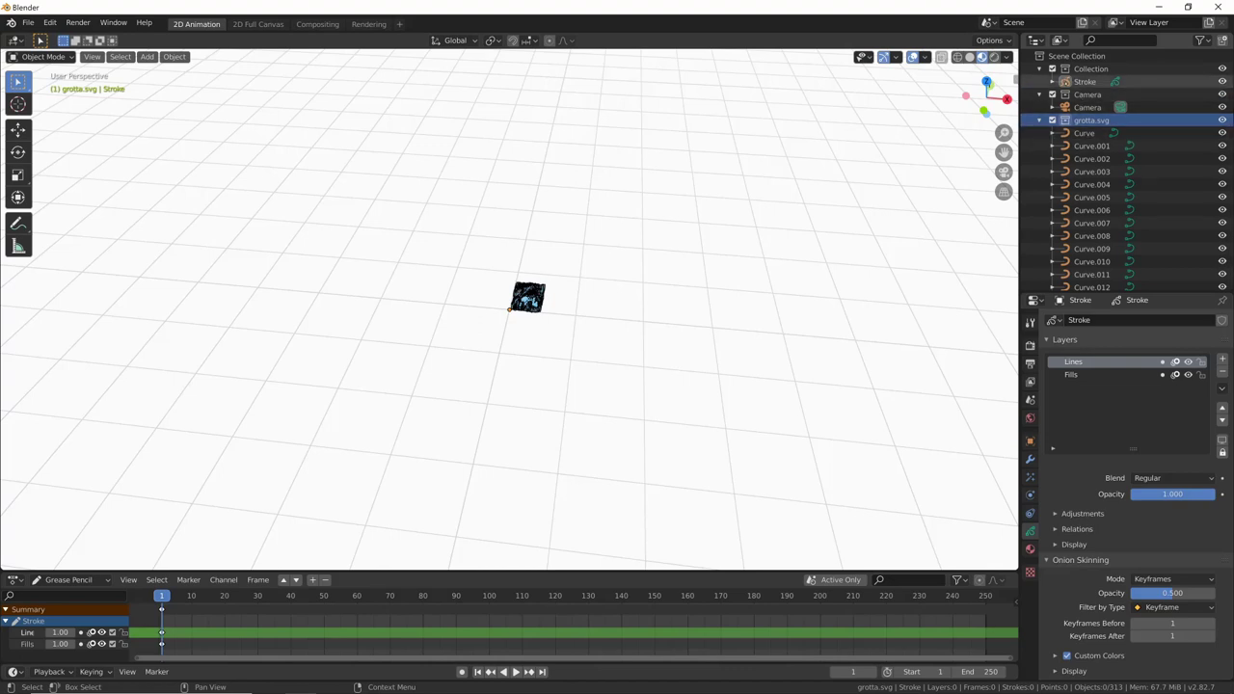
middle_drag(607, 414, 626, 421)
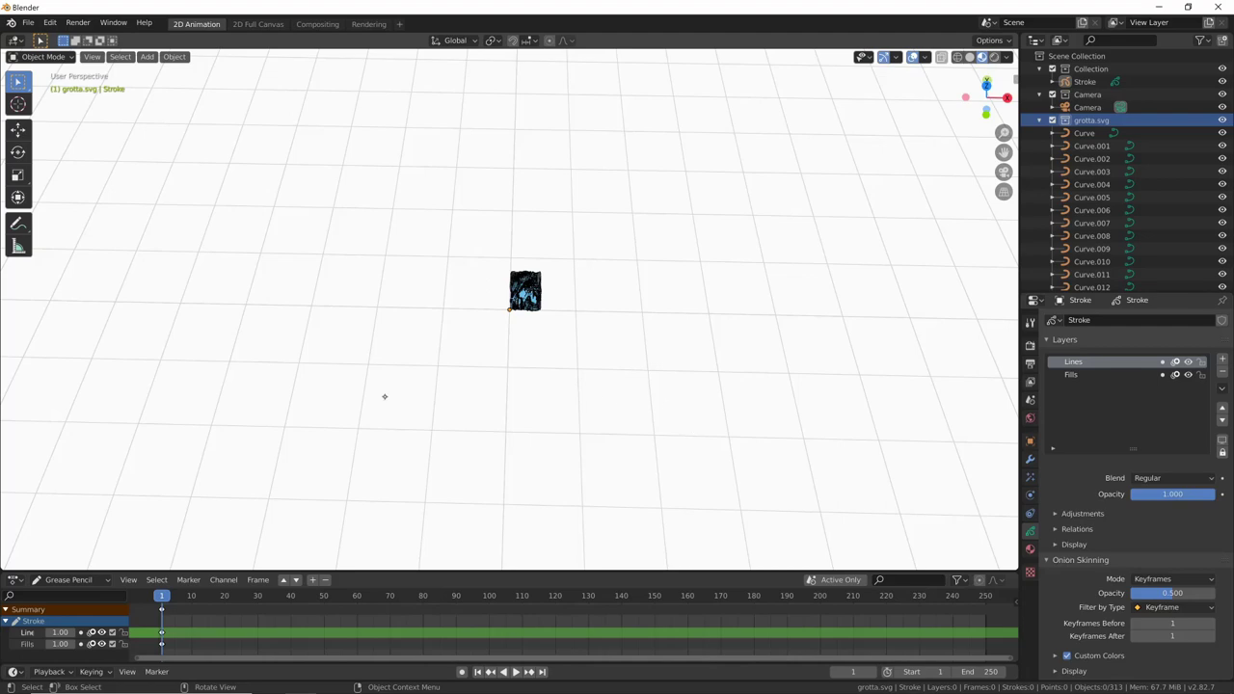
key(KP_7)
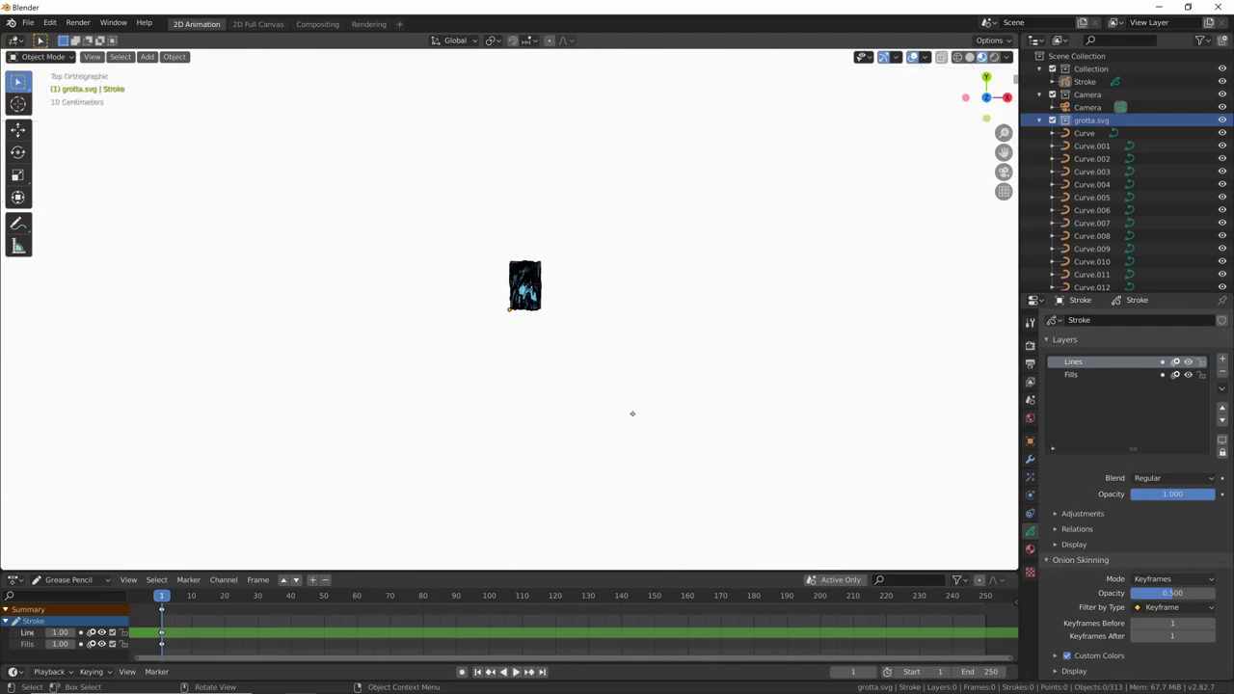
mouse_move(582, 408)
ctrl+middle_down()
mouse_move(856, 254)
mouse_move(645, 408)
mouse_move(723, 366)
mouse_move(820, 308)
mouse_move(739, 350)
mouse_move(729, 338)
mouse_move(744, 298)
mouse_move(903, 228)
mouse_move(816, 317)
mouse_move(794, 359)
ctrl+middle_up()
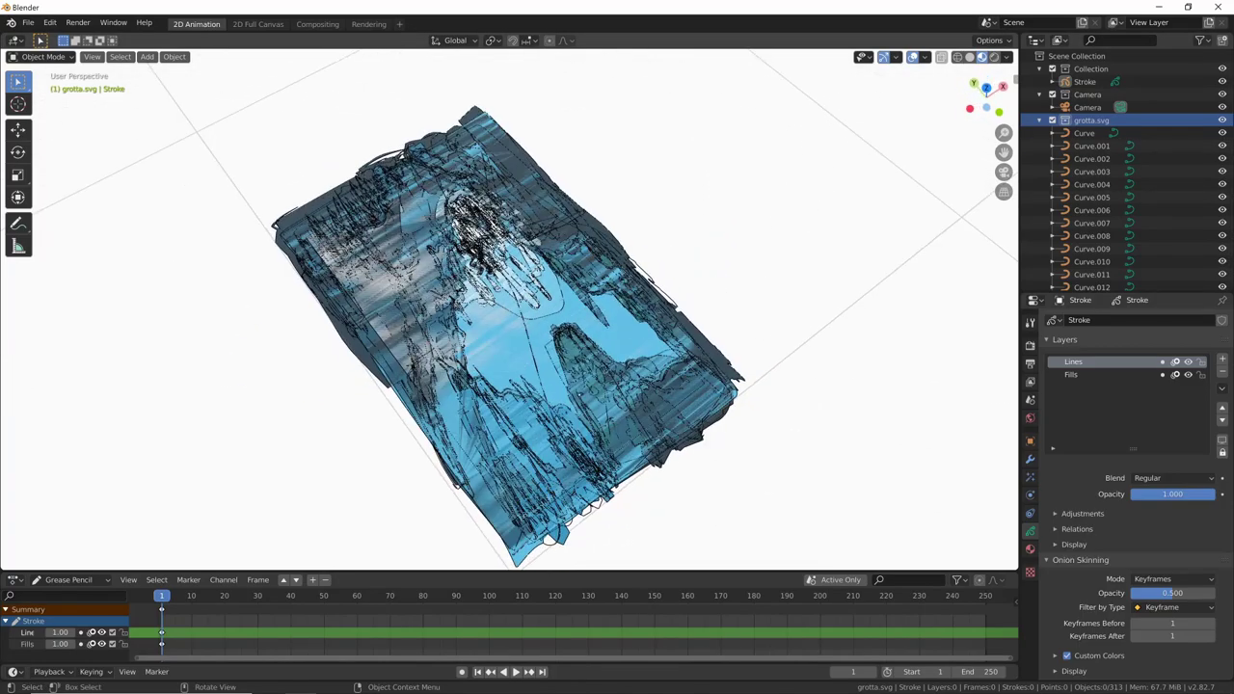
middle_drag(737, 293, 707, 329)
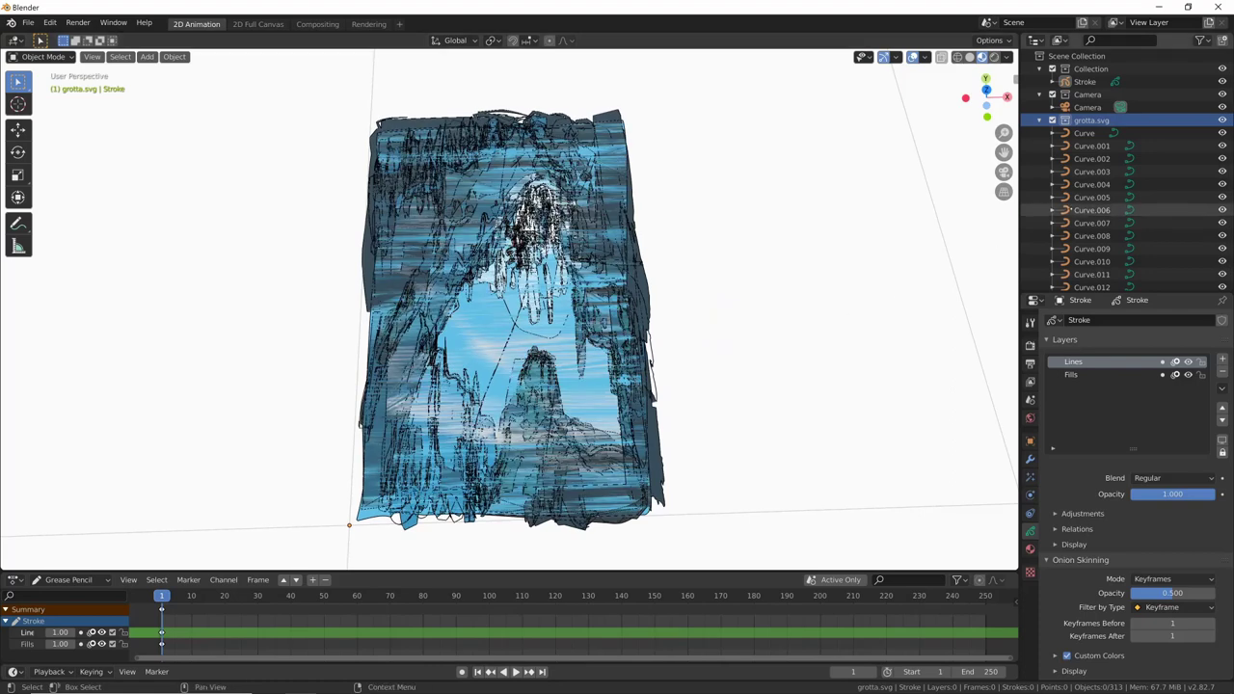
click(1052, 120)
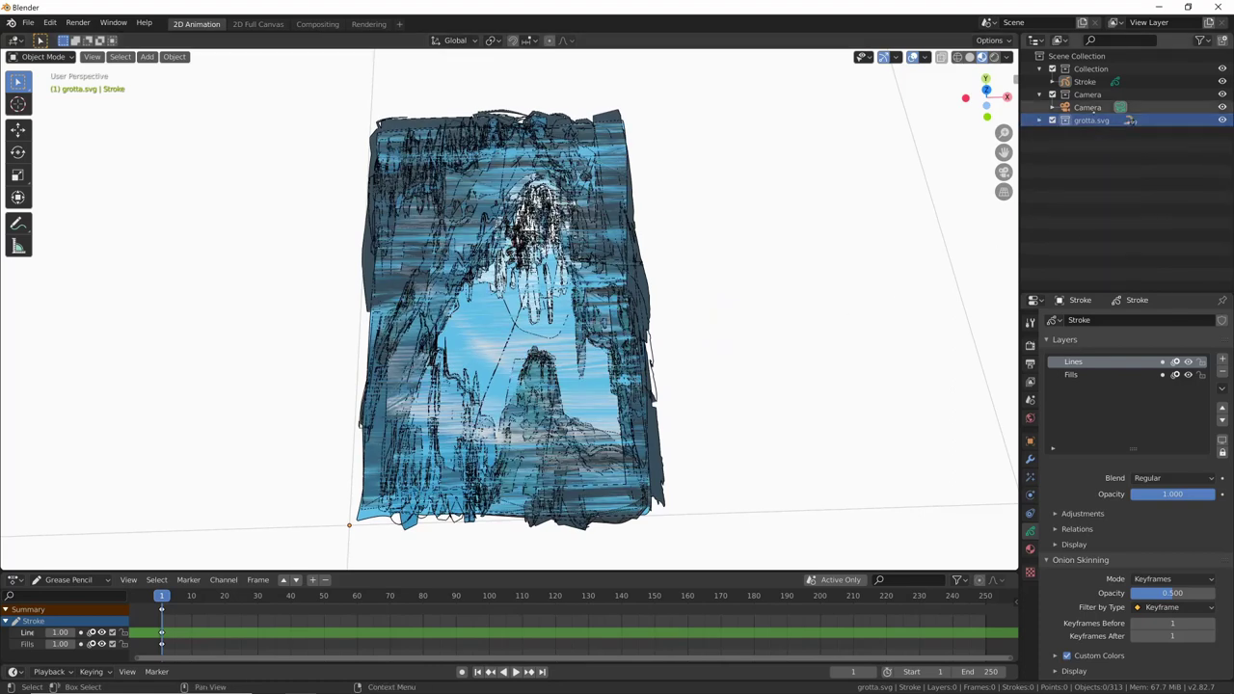
click(1051, 119)
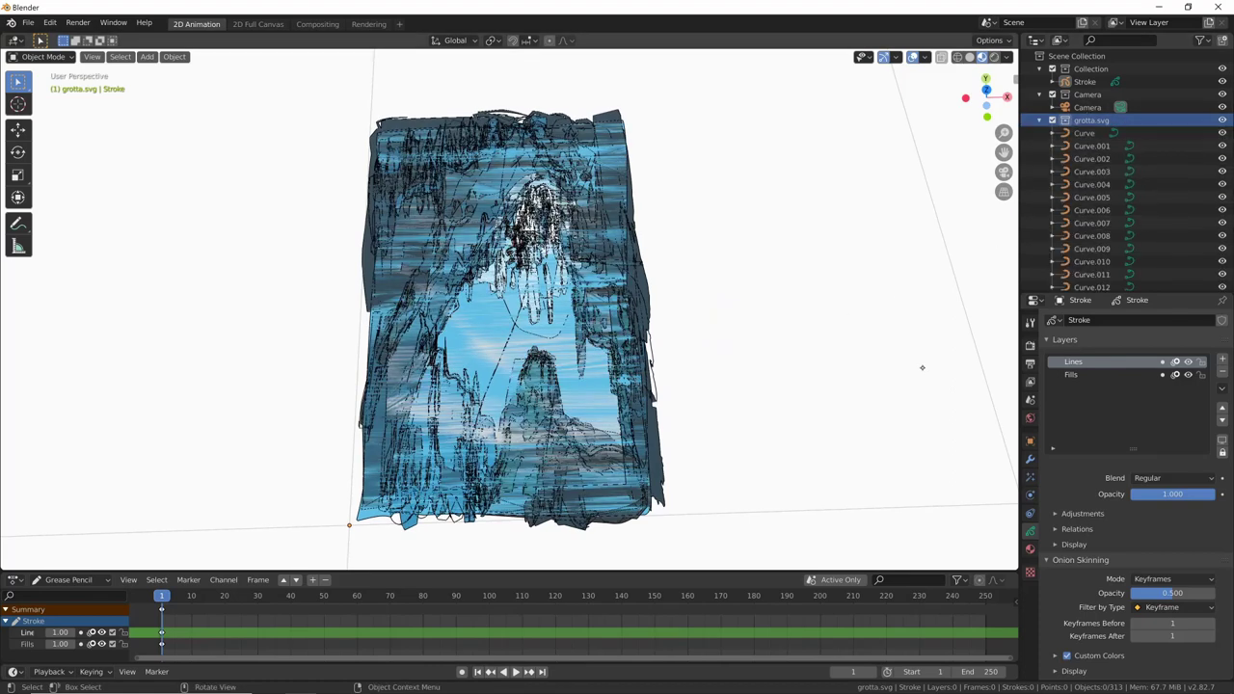
middle_drag(742, 418, 735, 408)
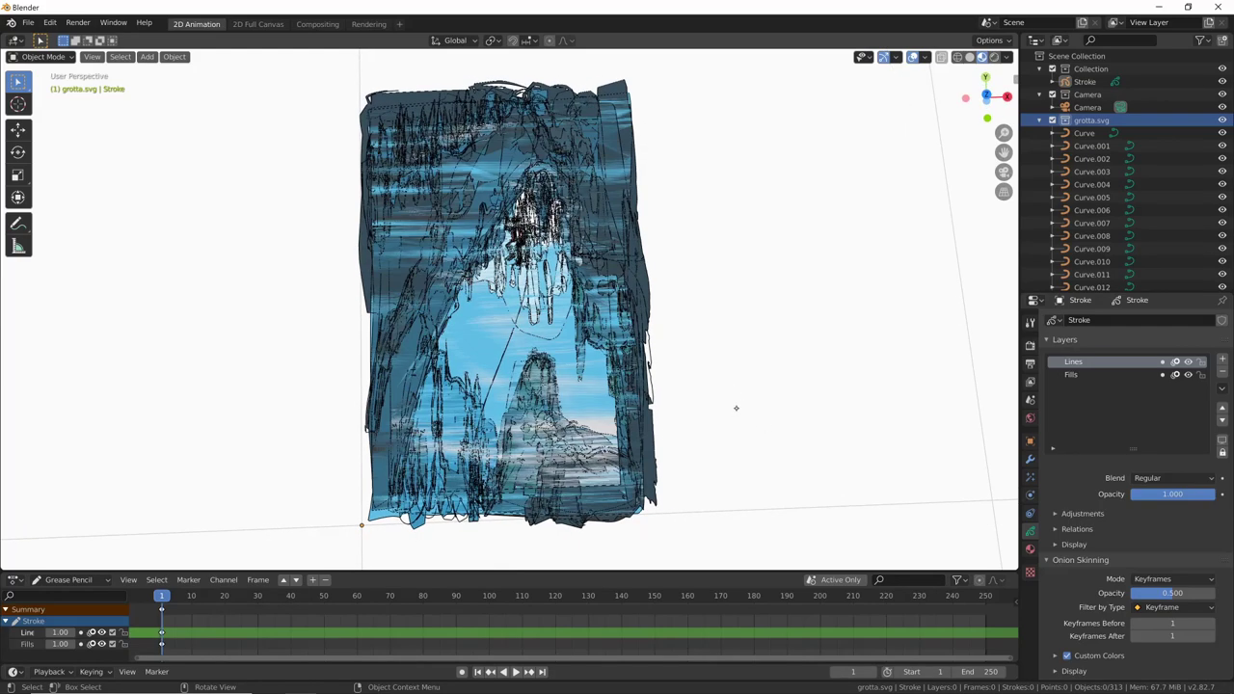
- Inspect individual imported curves such as Curve, then reselect the grotta.svg collection
click(1084, 133)
click(1091, 196)
click(1091, 236)
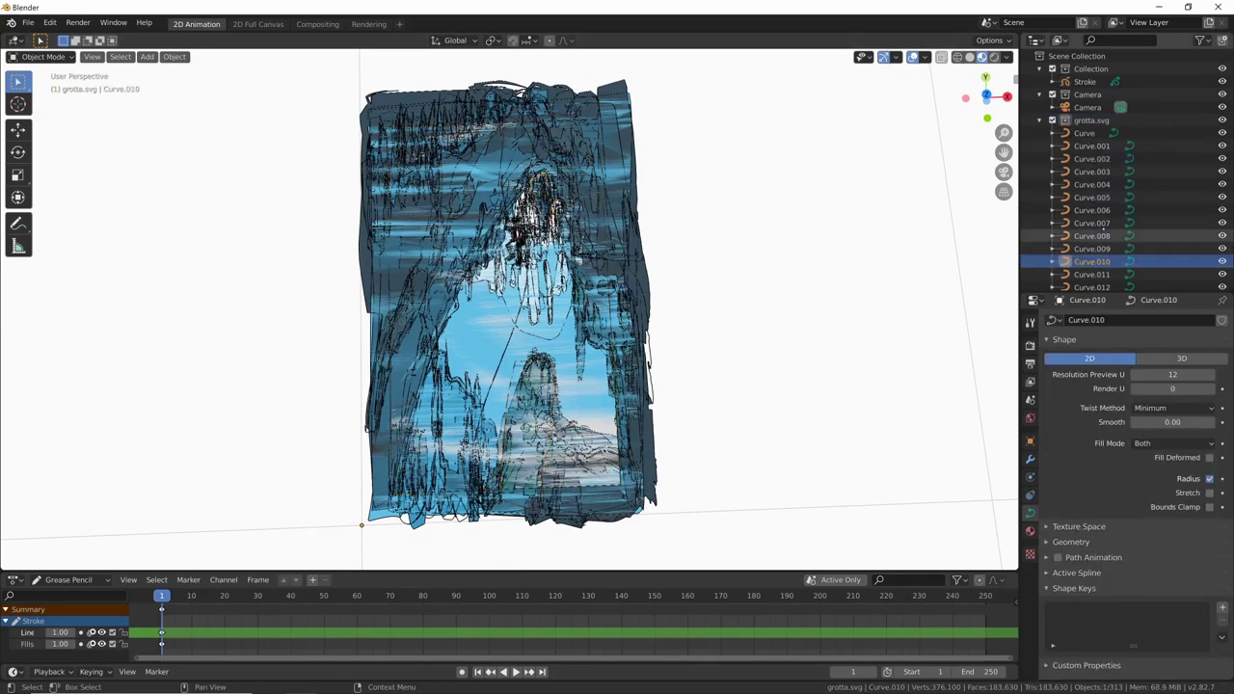
click(1085, 133)
click(1091, 120)
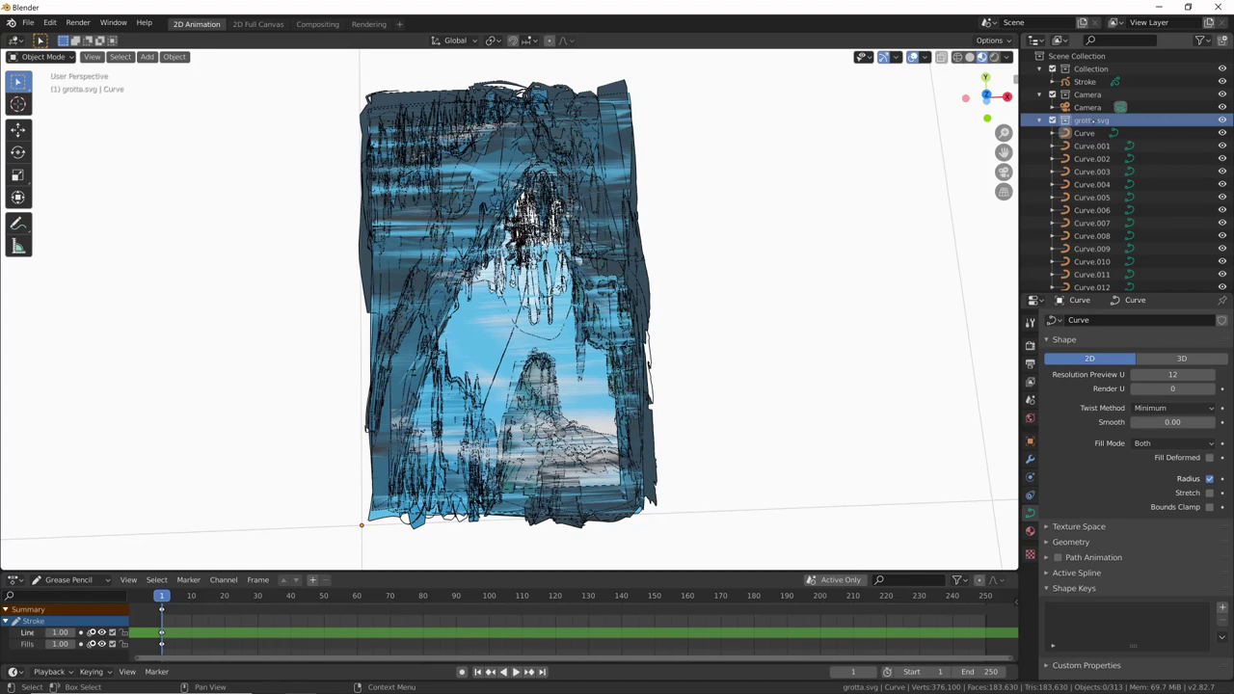
- Select every object in grotta.svg and convert them to Grease Pencil from Curve
right_click(1092, 120)
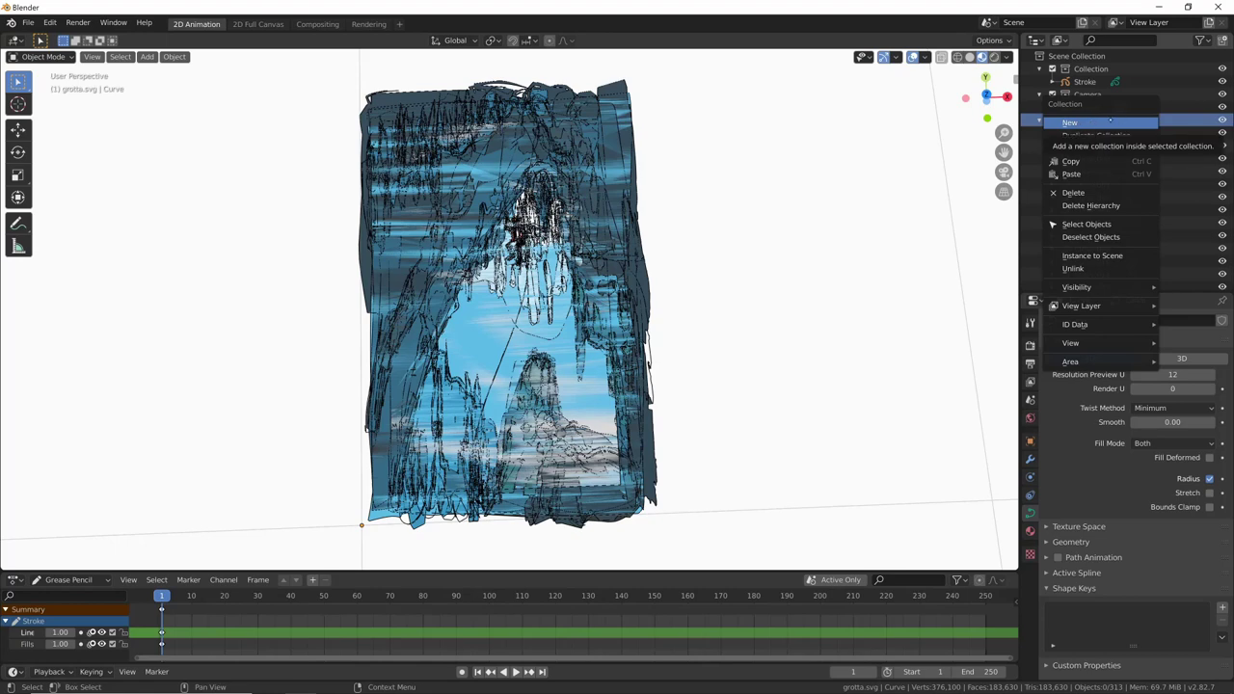
click(1092, 224)
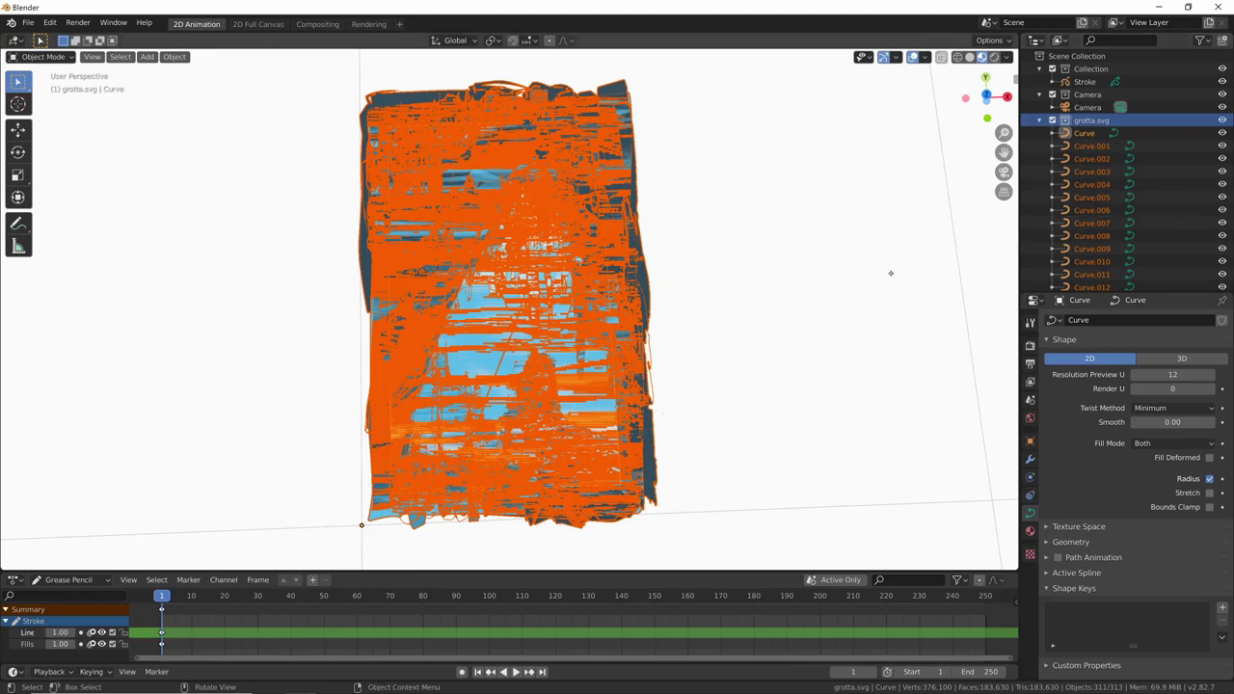
click(174, 56)
mouse_move(196, 394)
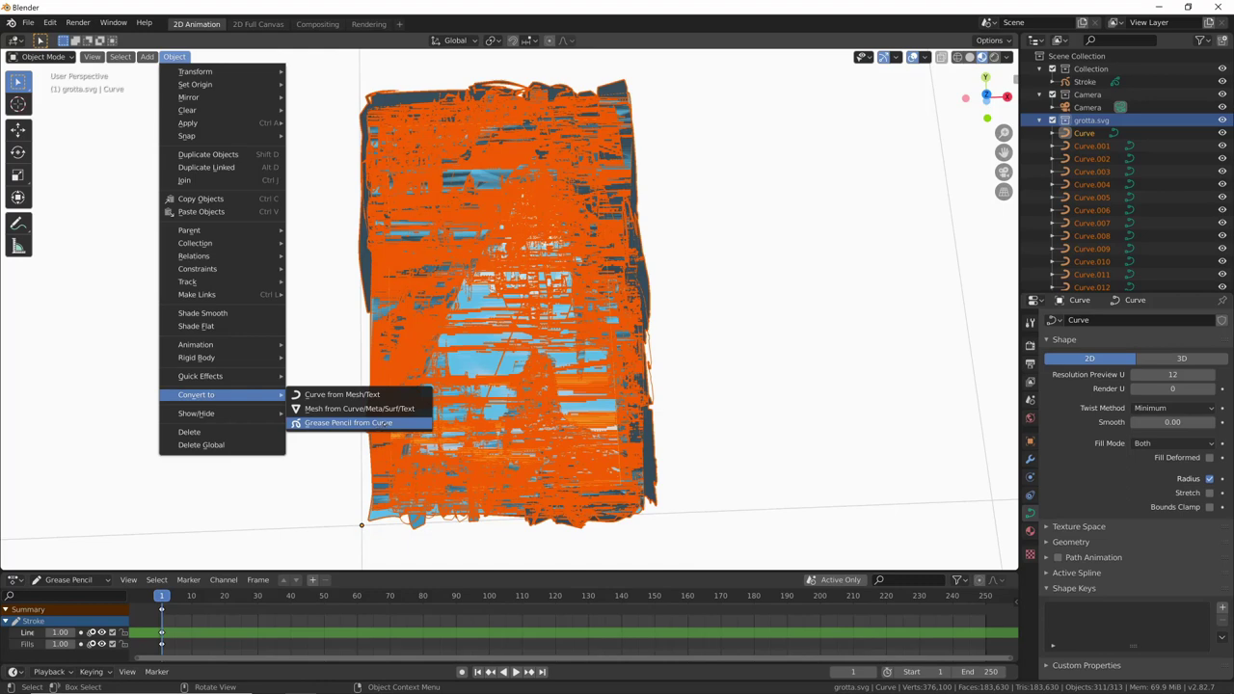
click(347, 422)
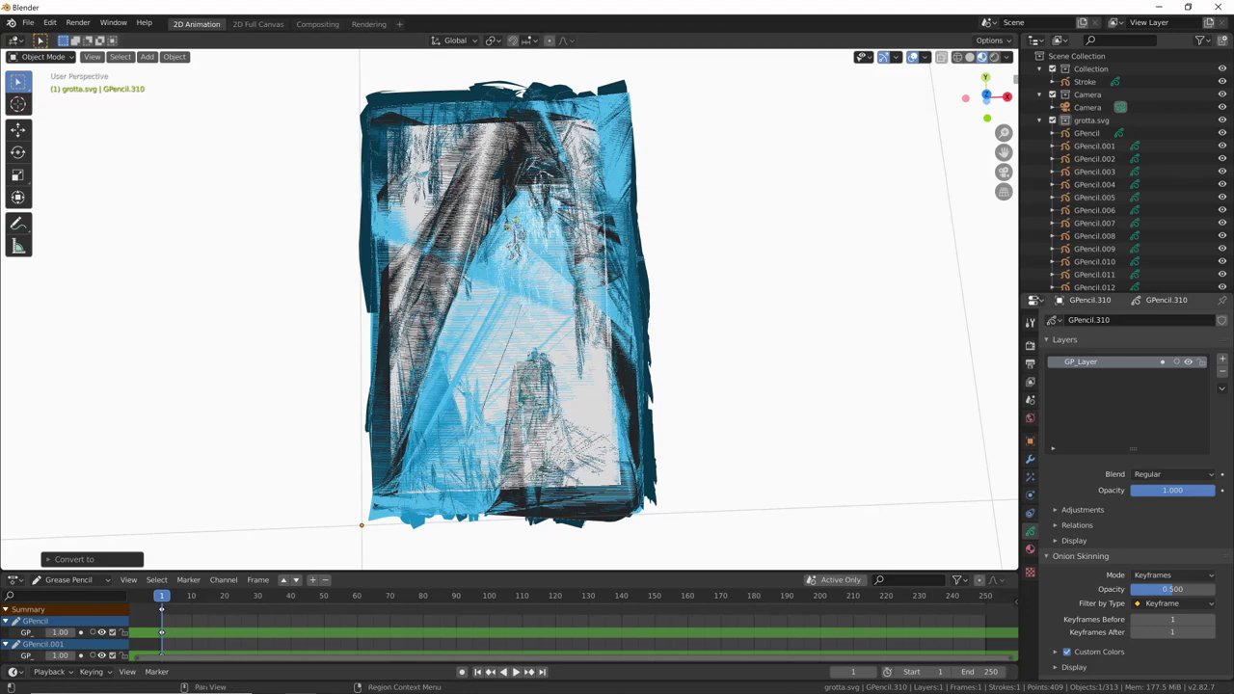
- Select all objects in the grotta.svg collection and join them into GPencil.310
scroll(1147, 236, down, 2)
scroll(1128, 245, down, 2)
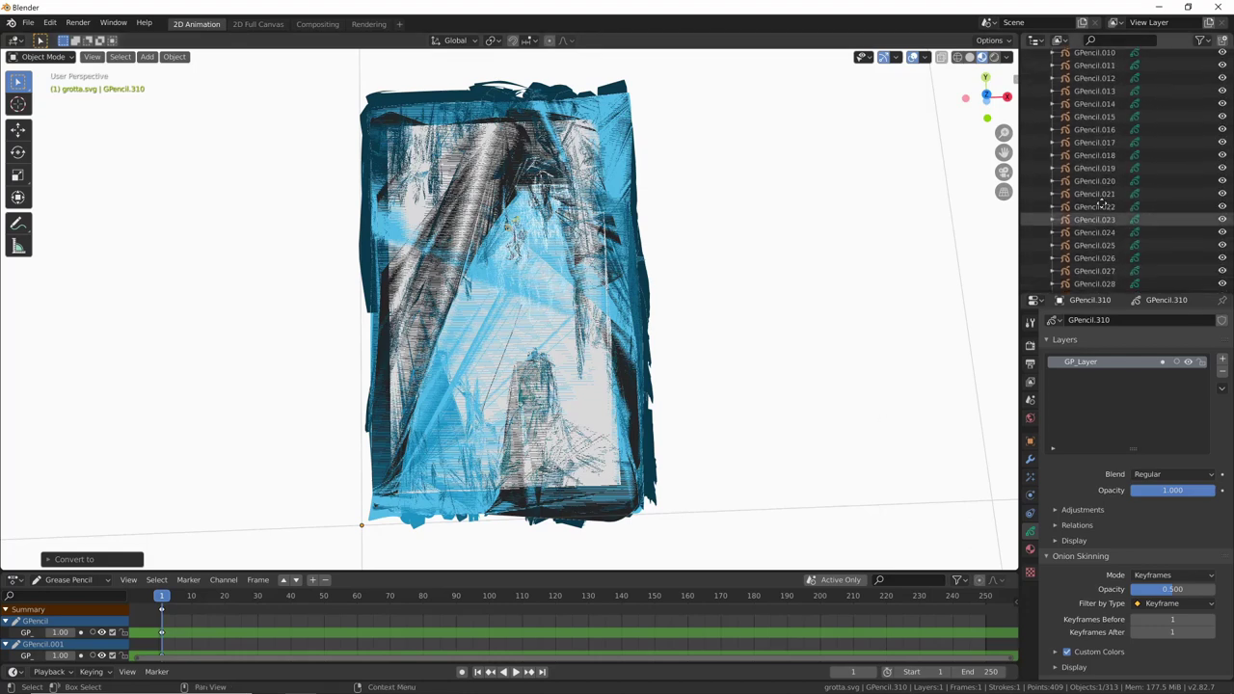
scroll(1109, 255, down, 2)
scroll(1099, 255, down, 4)
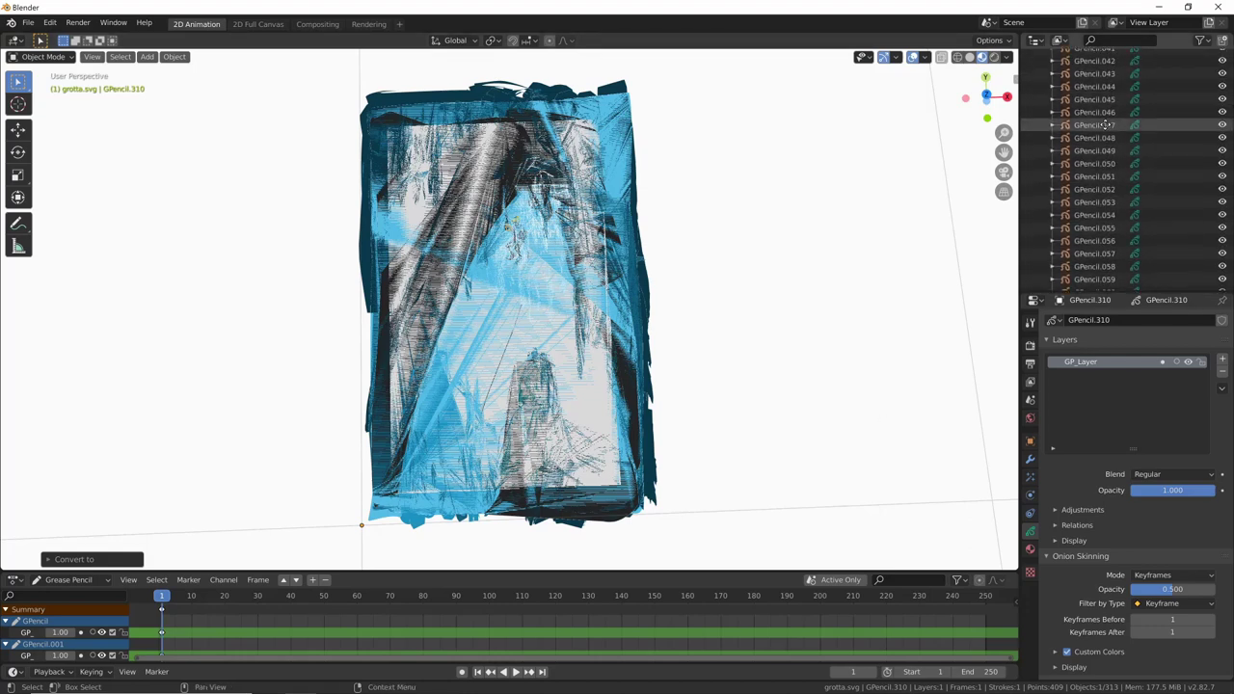
scroll(1089, 116, up, 2)
scroll(1089, 144, up, 3)
scroll(1090, 174, up, 4)
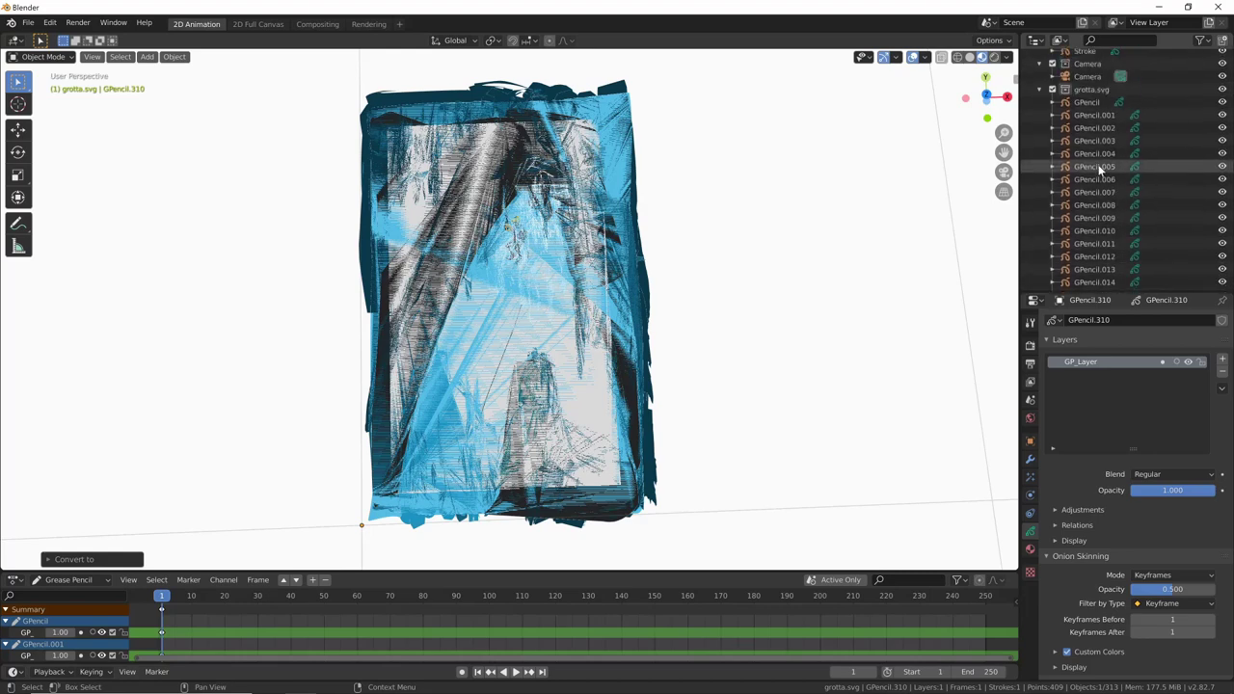
scroll(1091, 207, up, 3)
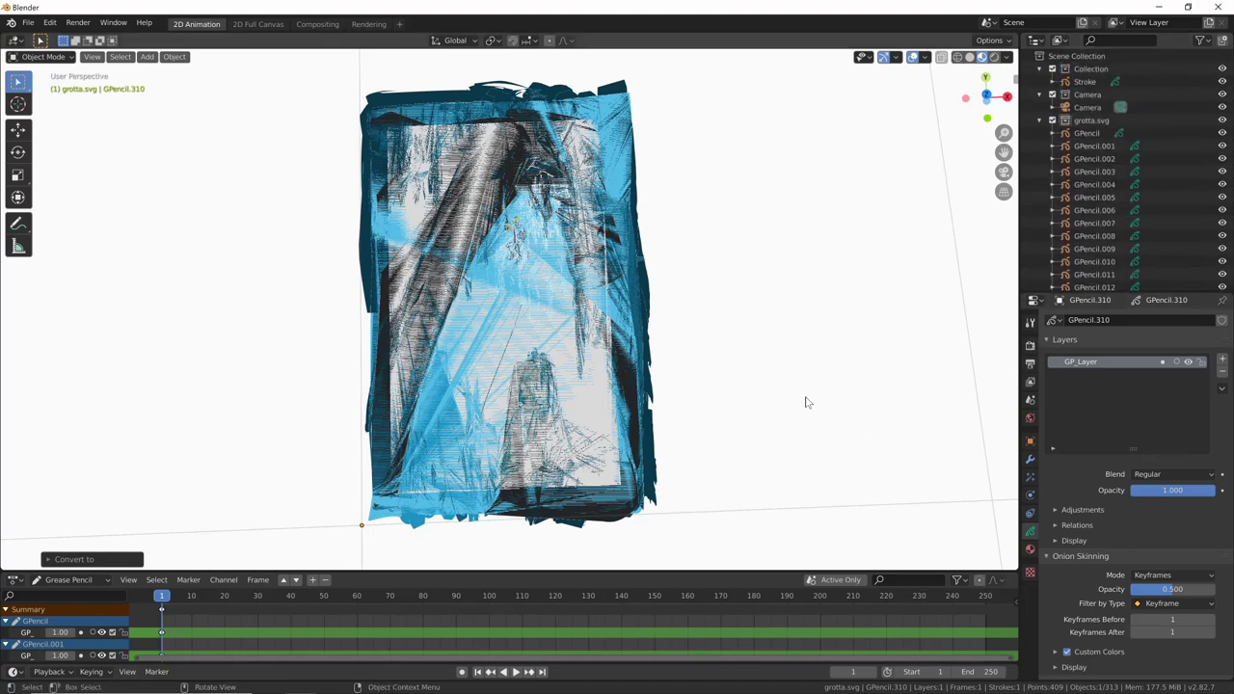
mouse_move(811, 395)
middle_down()
mouse_move(738, 457)
mouse_move(765, 435)
middle_up()
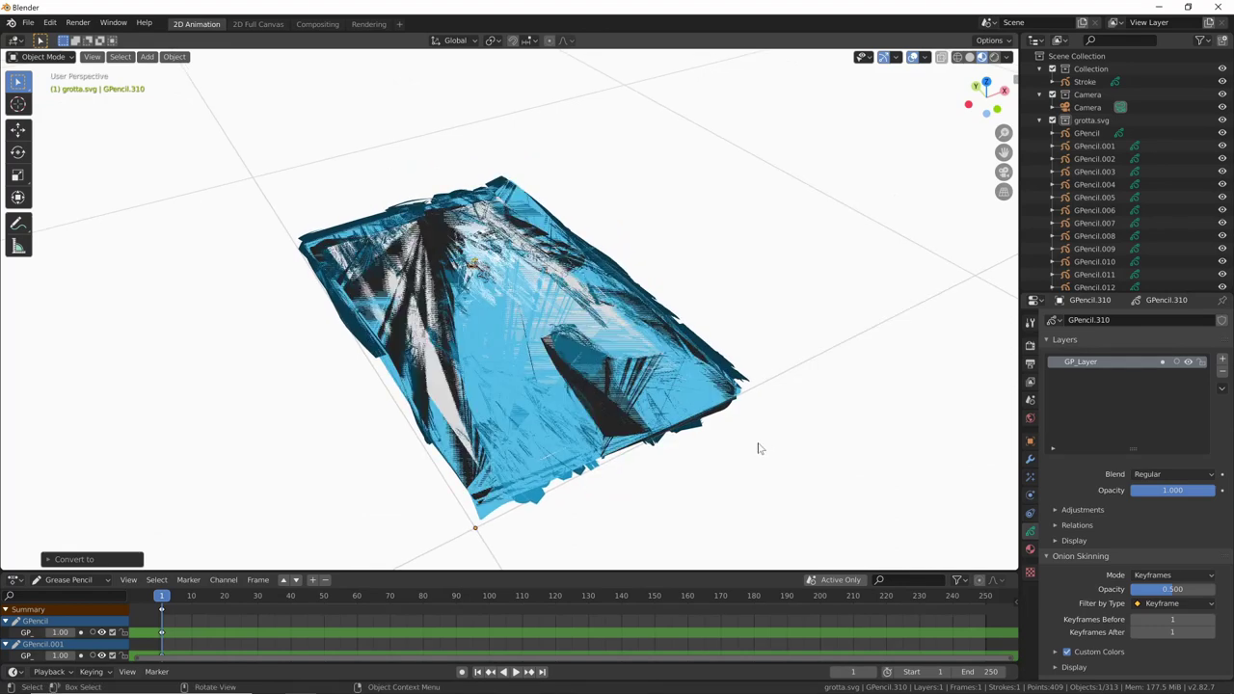
click(1089, 122)
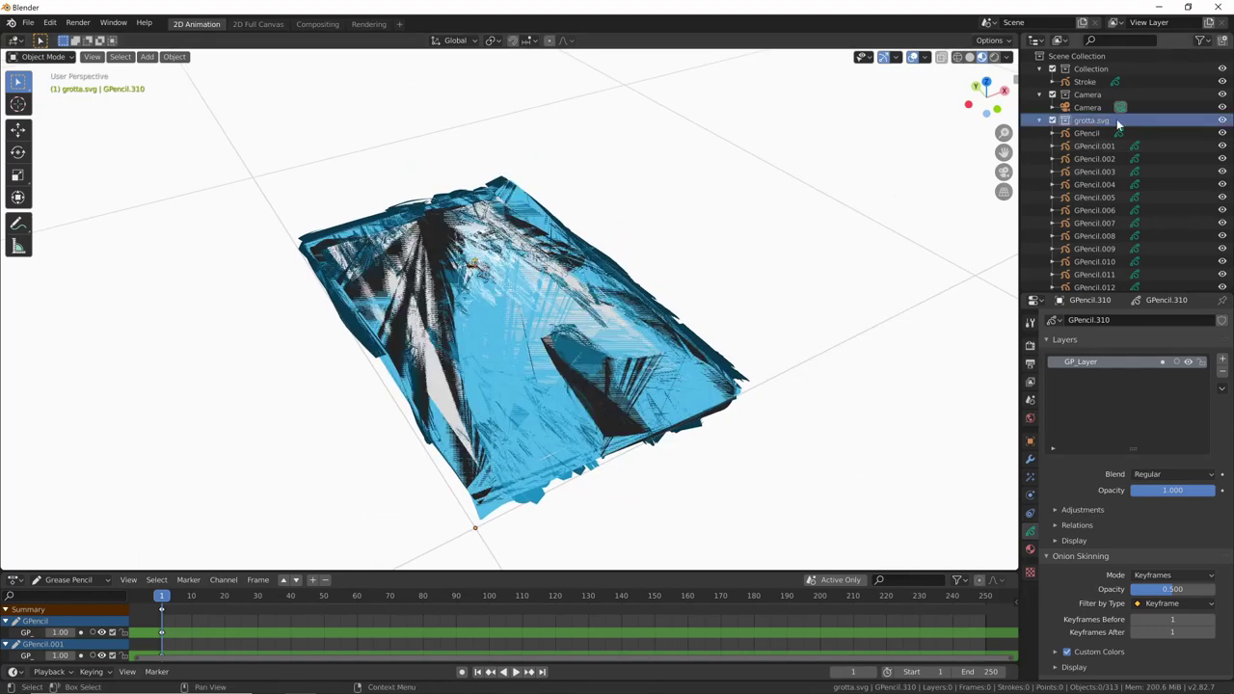
right_click(1095, 119)
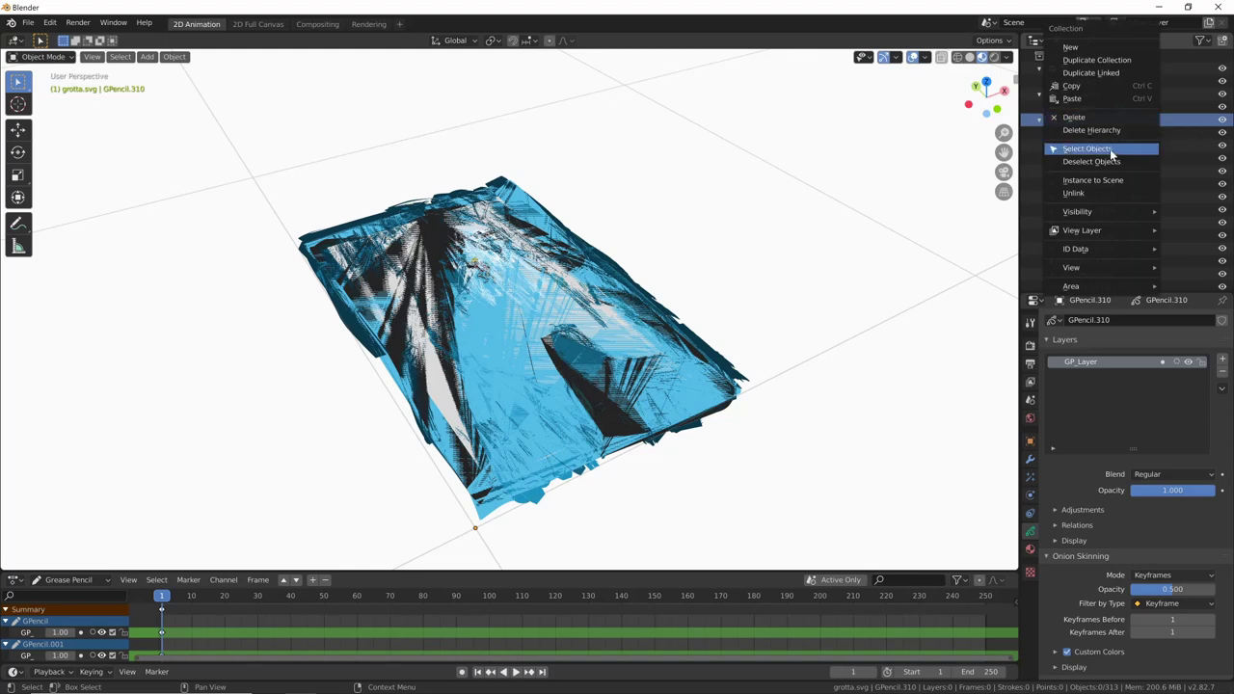
click(1109, 150)
click(175, 57)
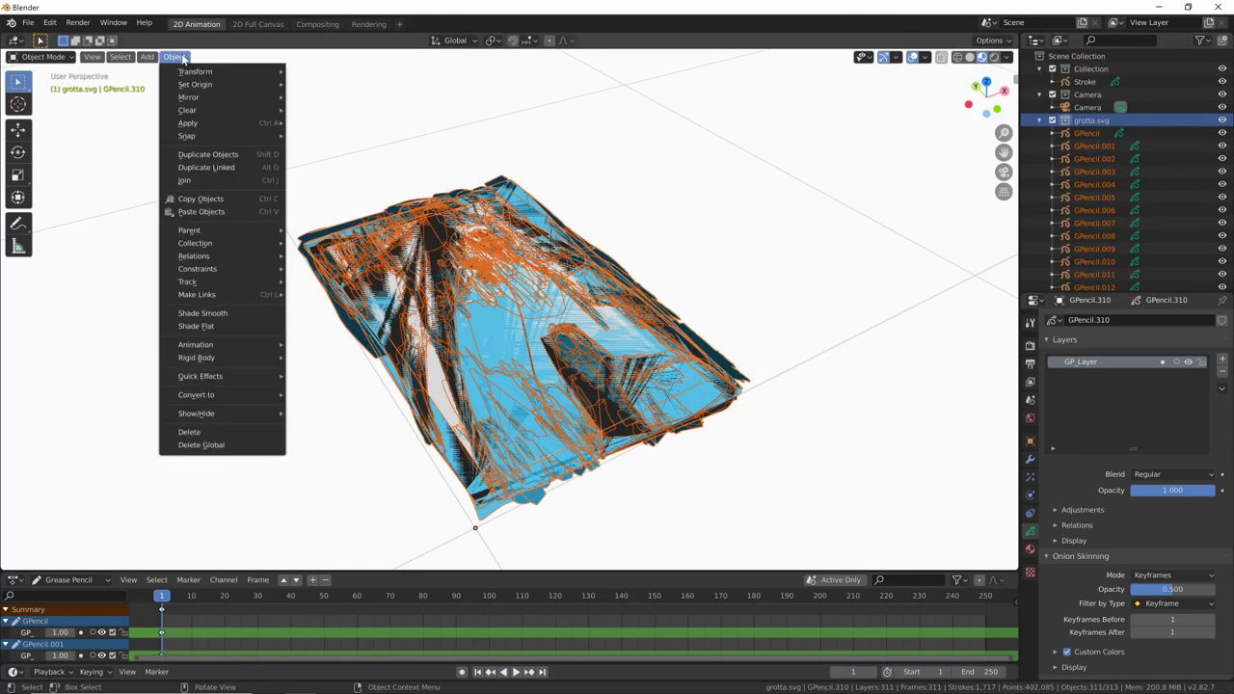
click(276, 186)
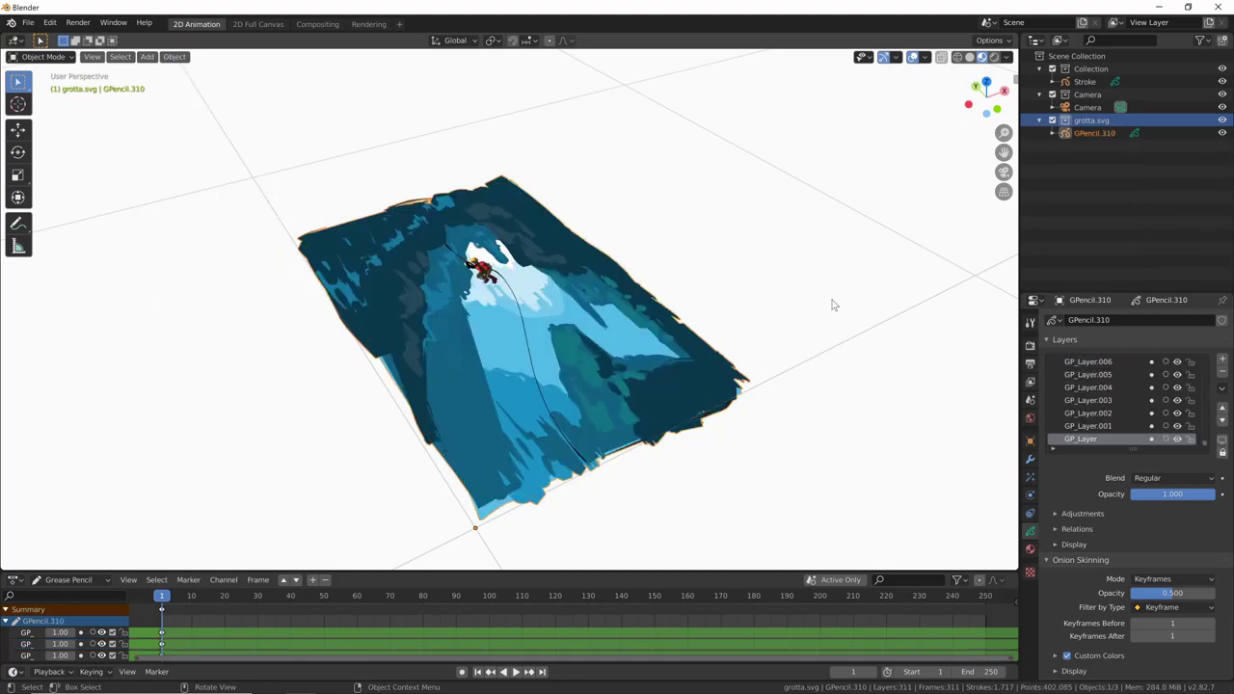
mouse_move(827, 303)
middle_down()
mouse_move(777, 410)
mouse_move(788, 388)
mouse_move(776, 397)
middle_up()
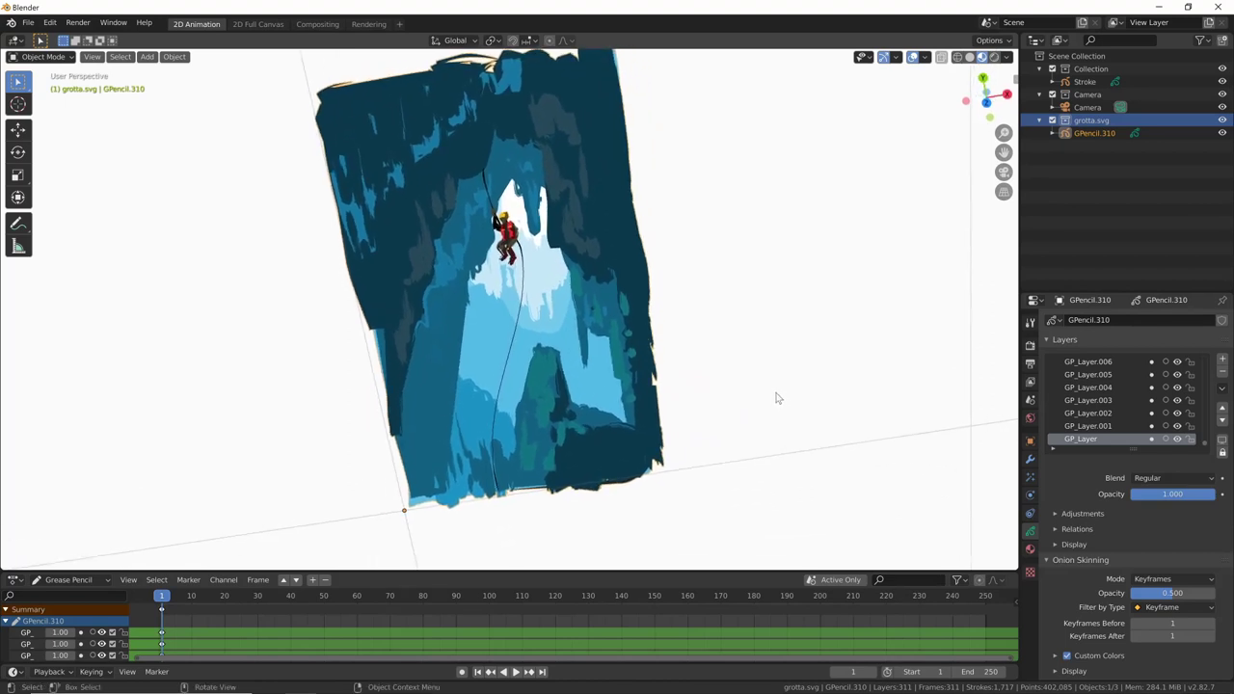
click(1097, 134)
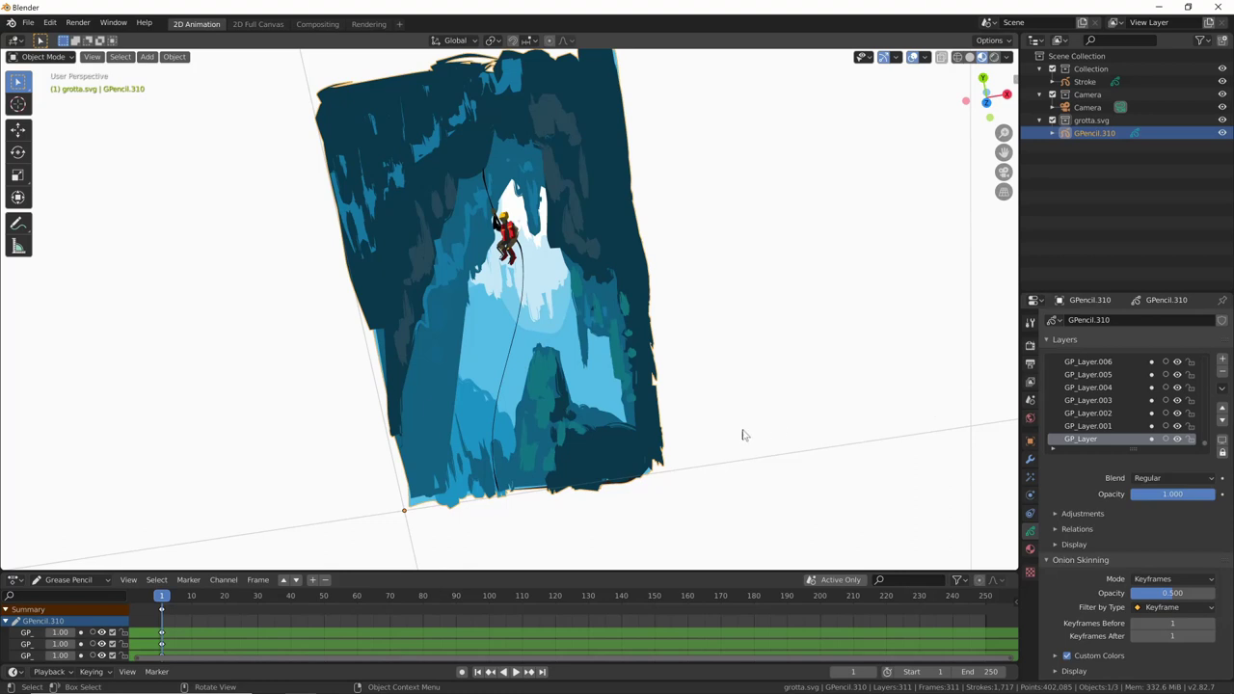
mouse_move(742, 434)
middle_down()
mouse_move(735, 443)
mouse_move(815, 450)
middle_up()
scroll(1221, 444, up, 5)
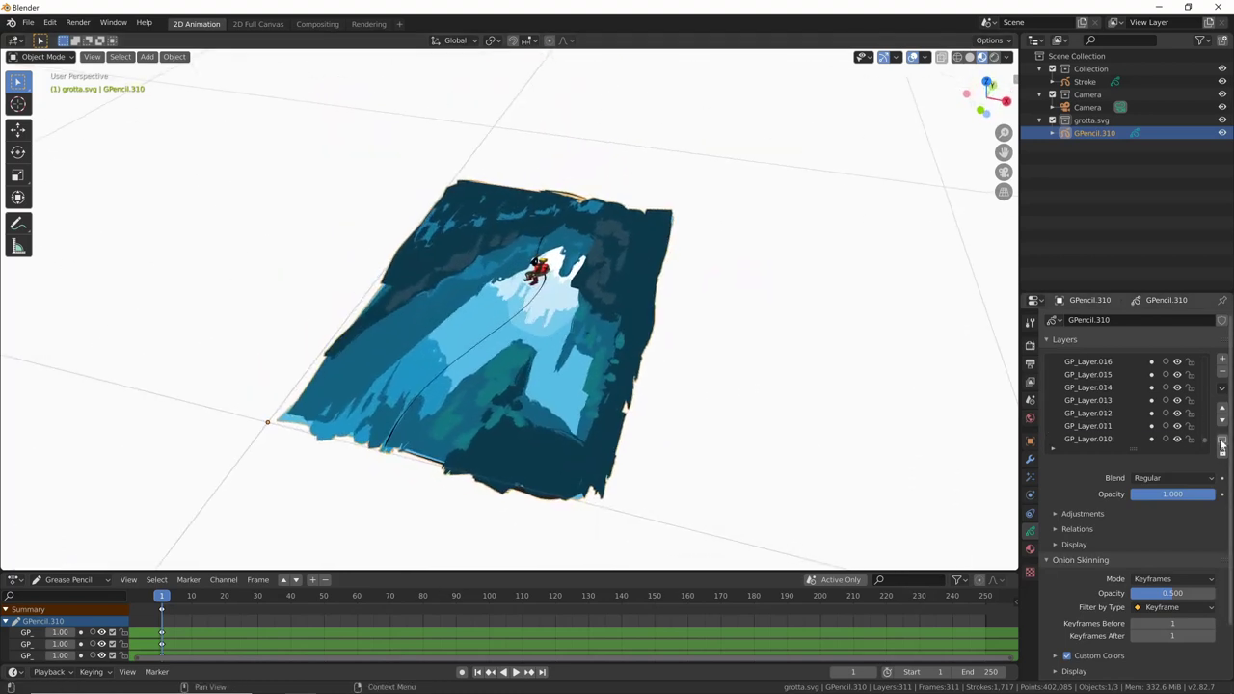
drag(1205, 443, 1204, 362)
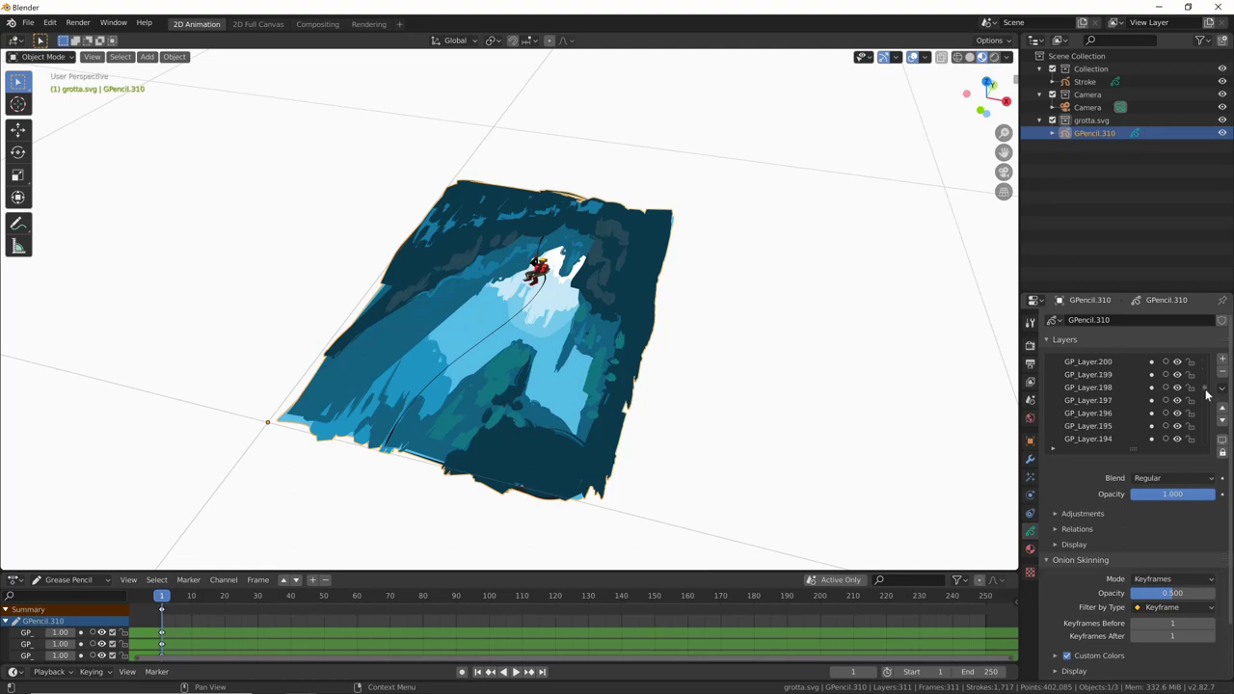
drag(1205, 362, 1212, 449)
click(1177, 426)
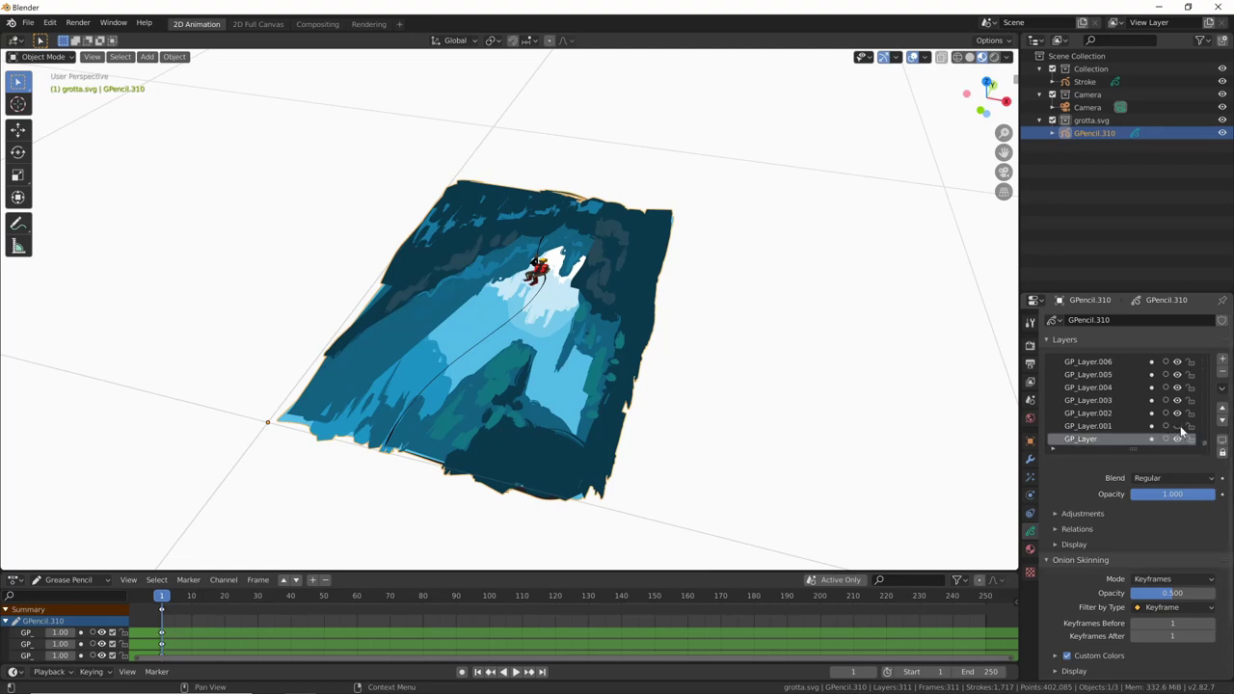
click(1177, 425)
middle_drag(732, 453, 737, 462)
scroll(830, 346, up, 5)
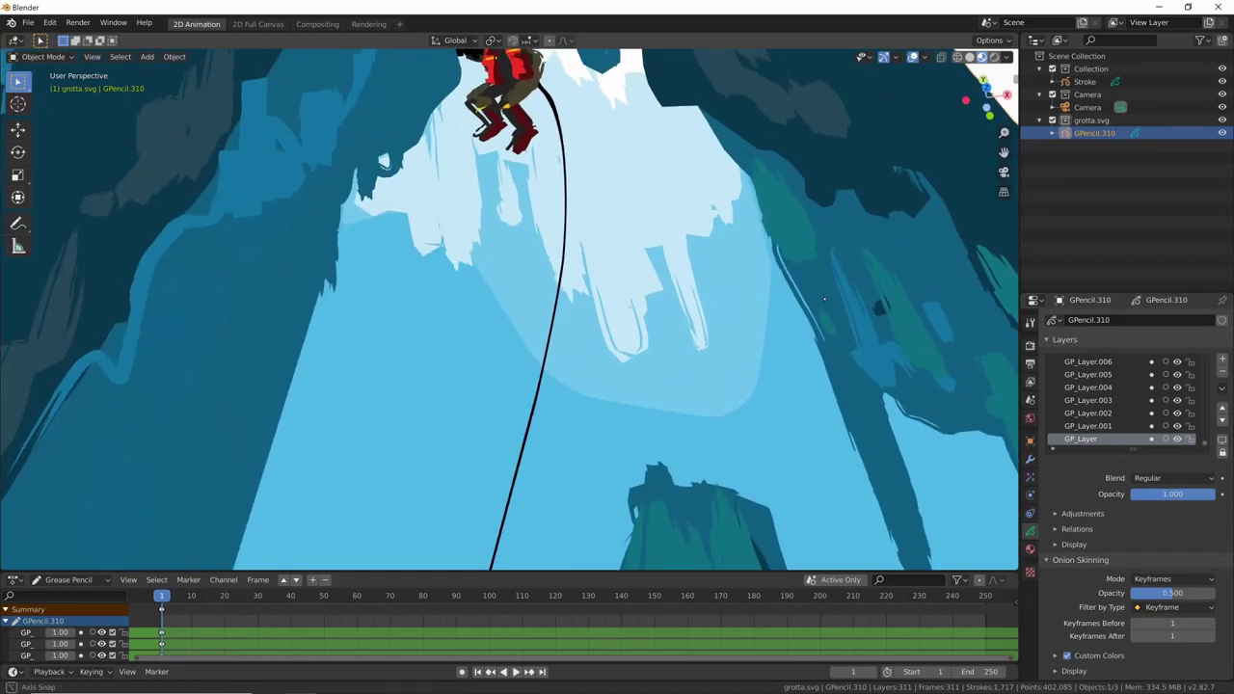
middle_drag(830, 346, 734, 486)
scroll(734, 486, up, 3)
scroll(734, 486, down, 5)
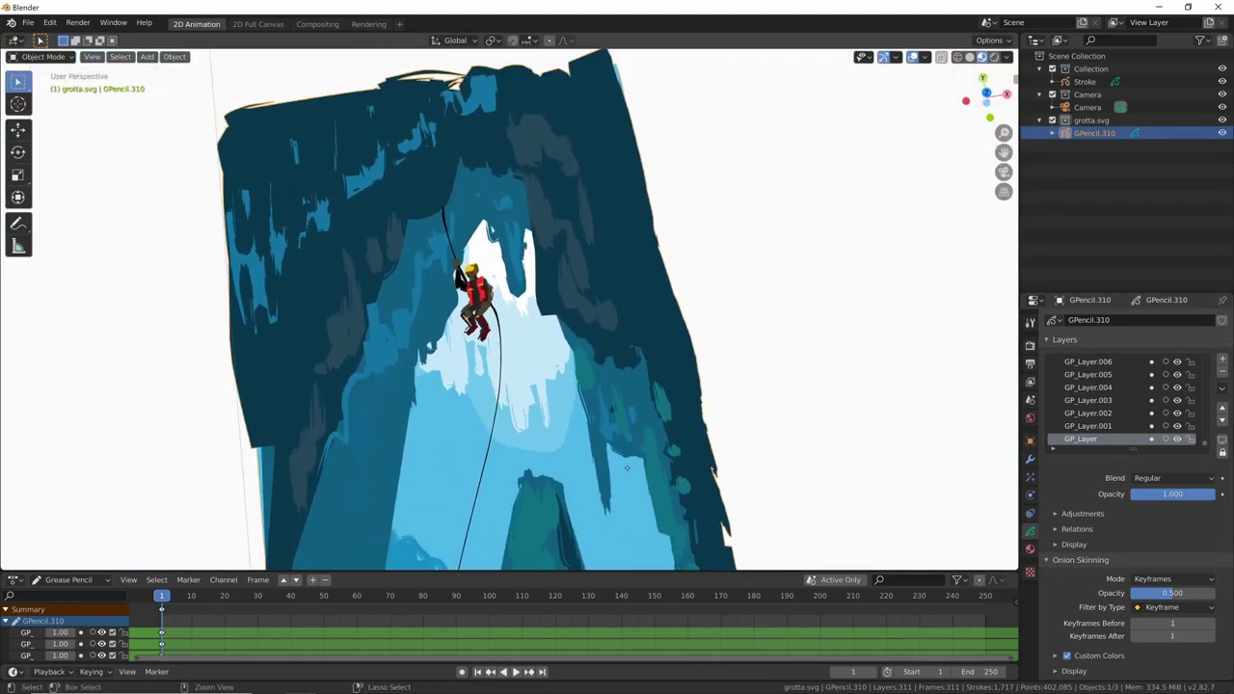
mouse_move(735, 361)
middle_down()
mouse_move(797, 327)
mouse_move(763, 357)
mouse_move(763, 501)
middle_up()
- Browse the merged object's material slots and layers, viewing the cave upright from the front
click(1030, 548)
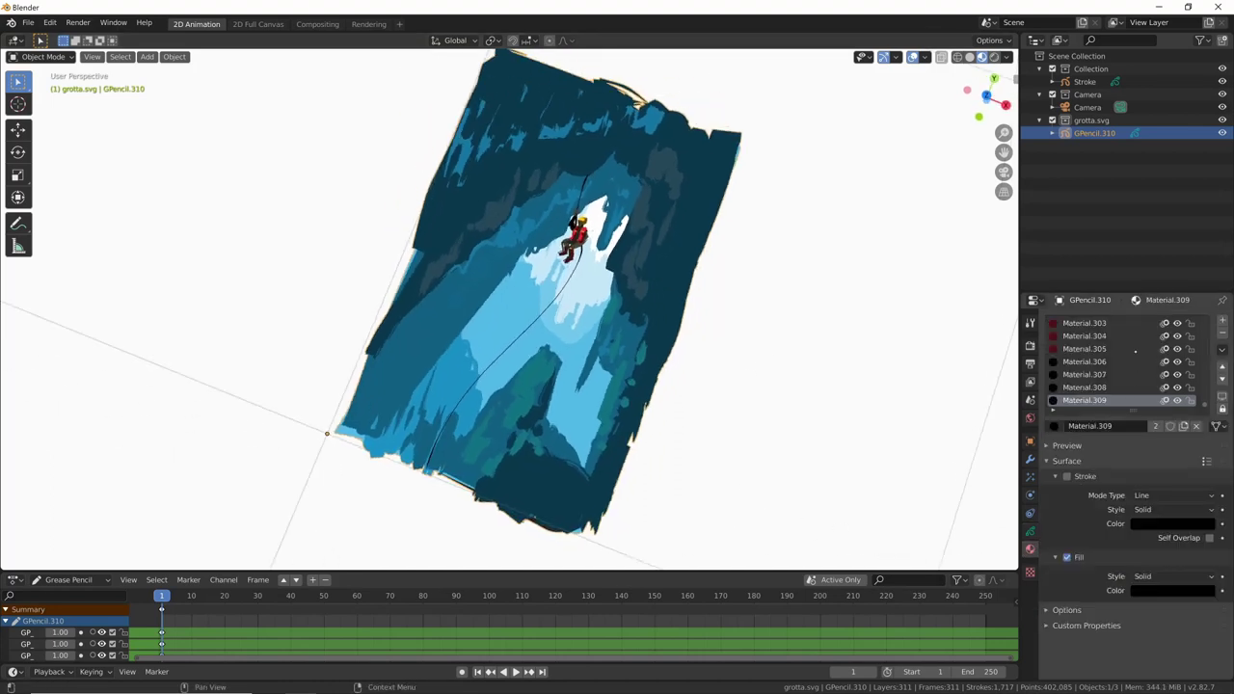
drag(1203, 404, 1204, 390)
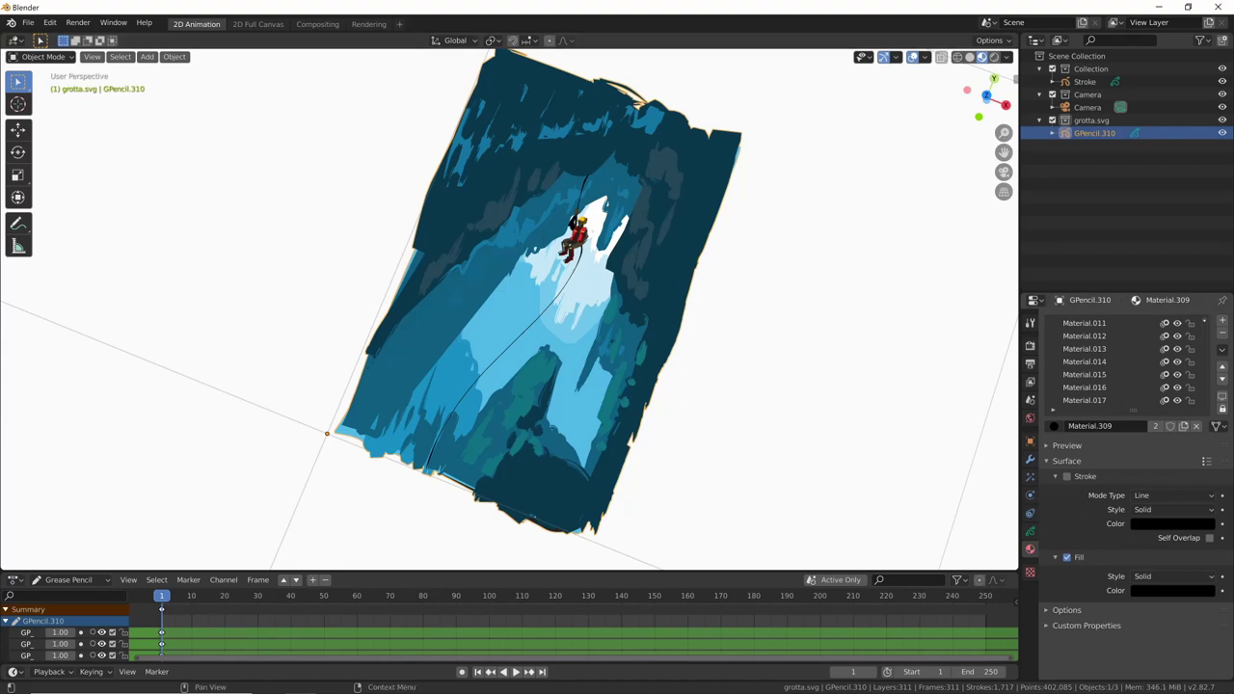
middle_drag(761, 482, 808, 485)
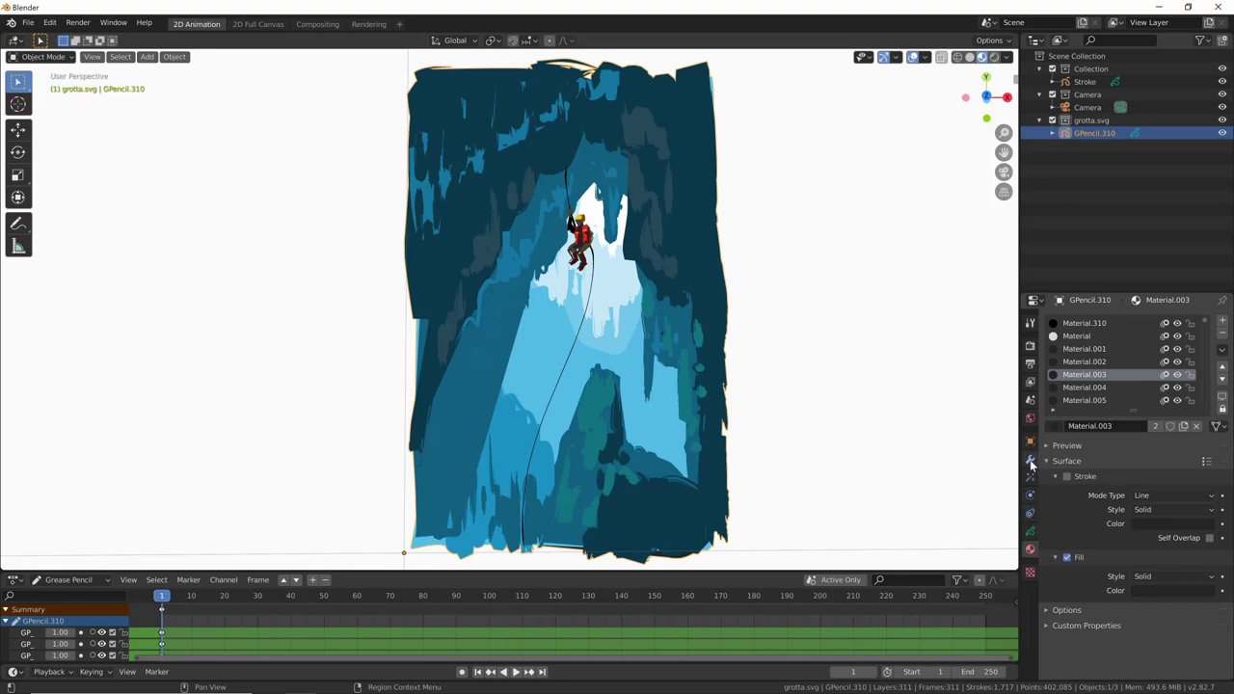
click(1029, 530)
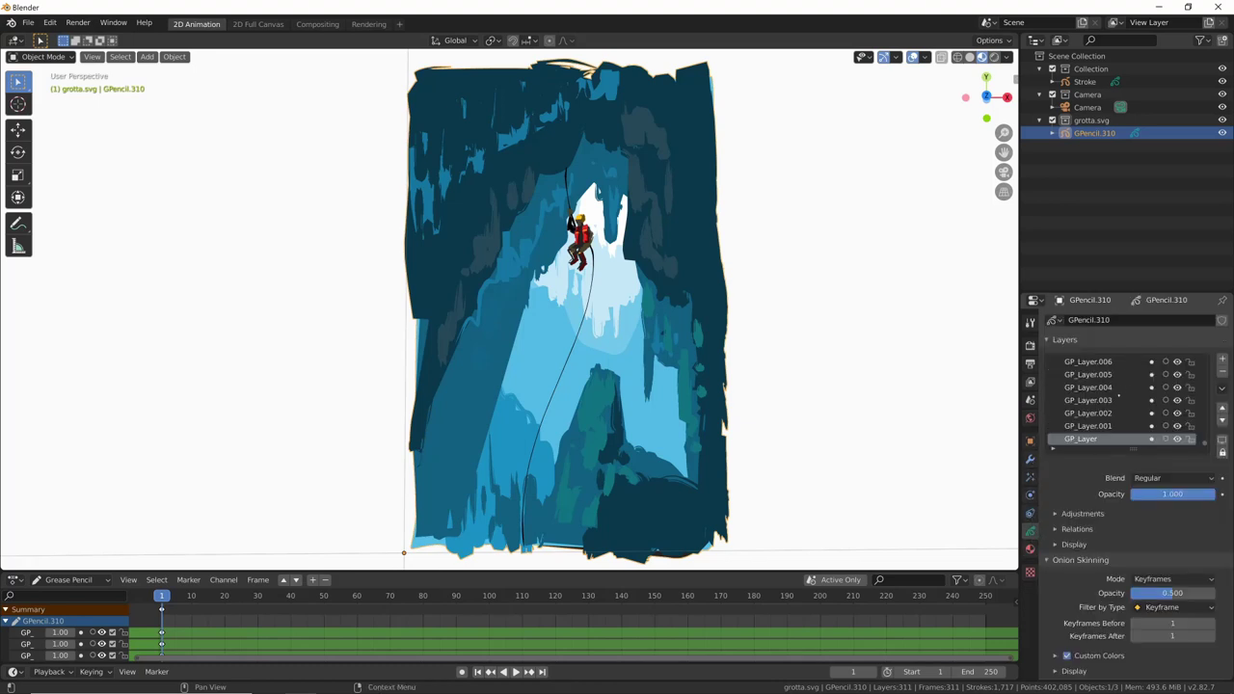
click(1030, 547)
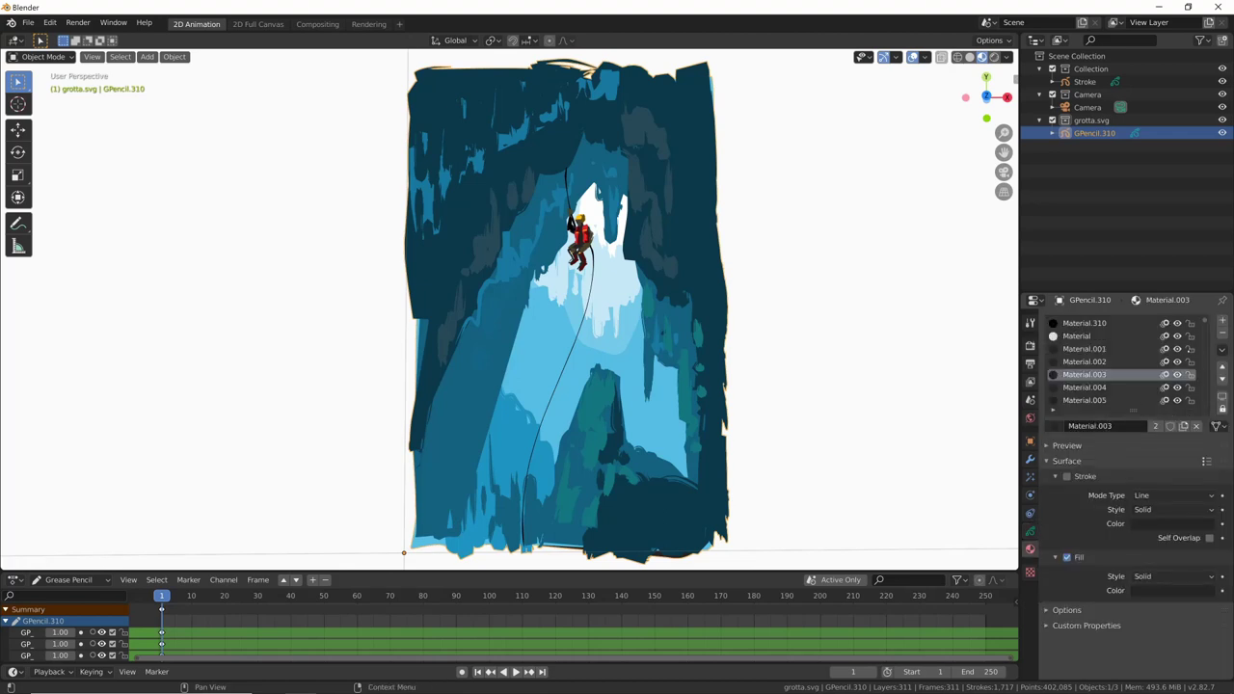
scroll(1118, 361, down, 8)
scroll(1118, 362, down, 8)
scroll(1118, 361, down, 8)
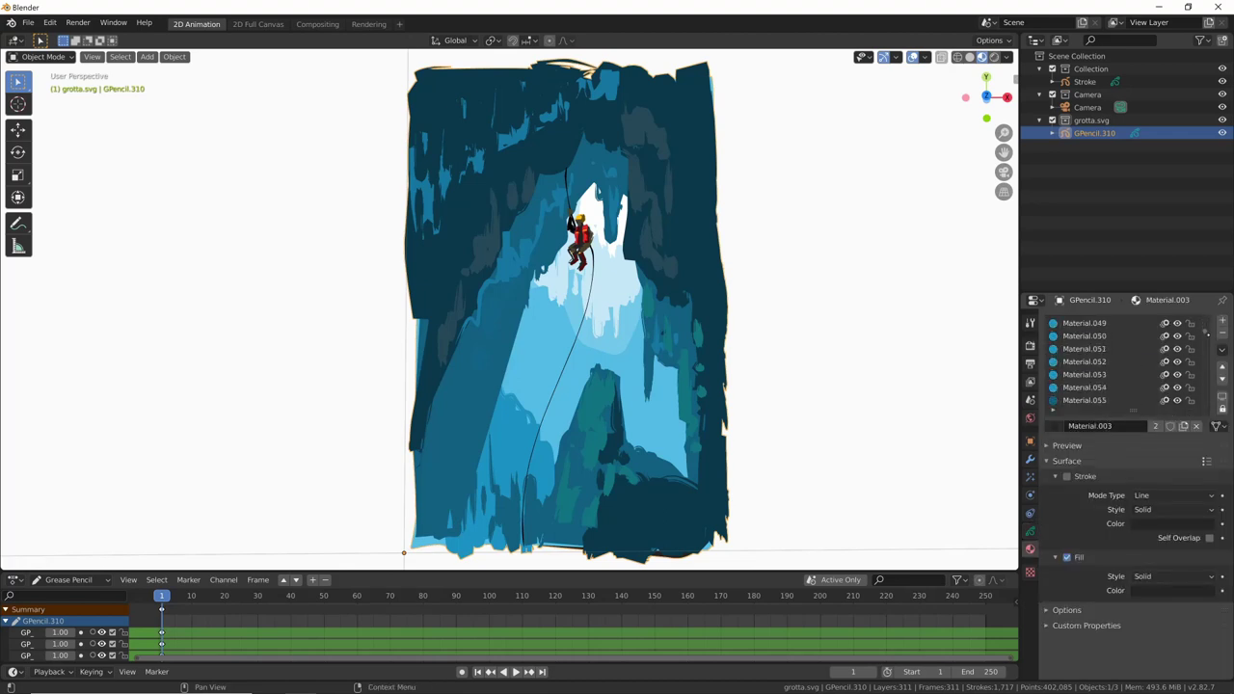
scroll(1118, 361, down, 8)
scroll(1118, 361, down, 5)
scroll(1118, 361, down, 5)
scroll(1118, 362, up, 1)
- Return to the layers and onion skinning settings with the drawing tilted back into a plane
click(1029, 530)
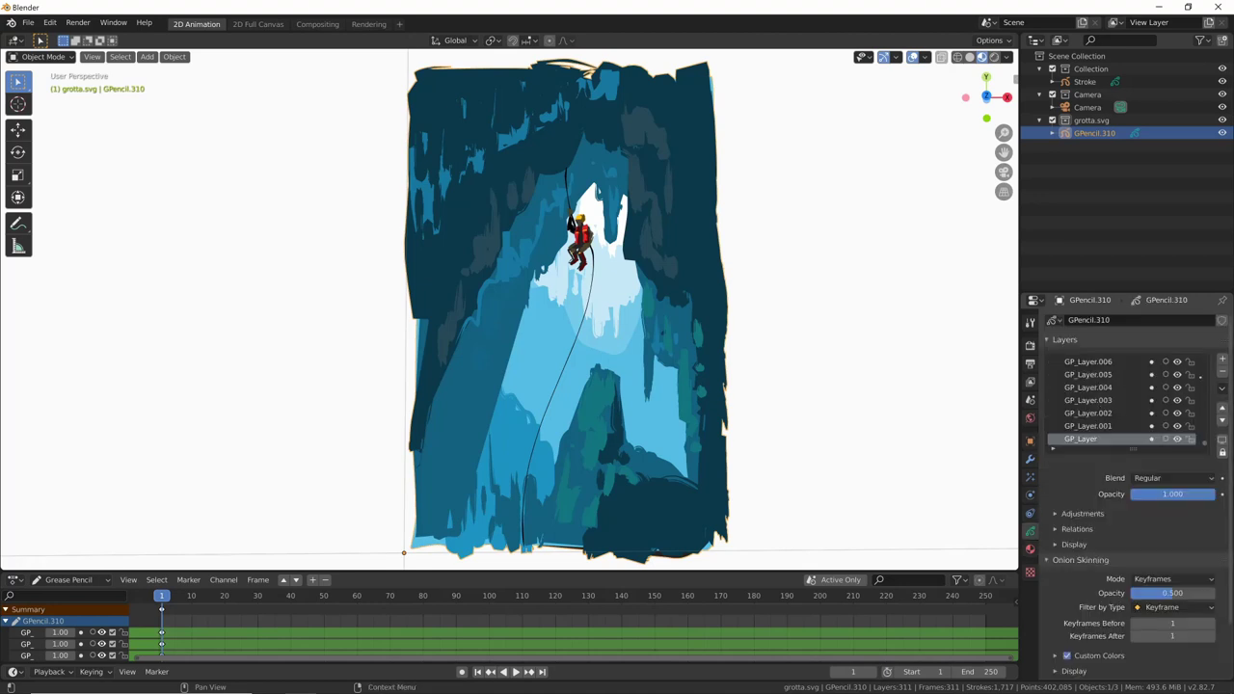
drag(1203, 364, 1205, 442)
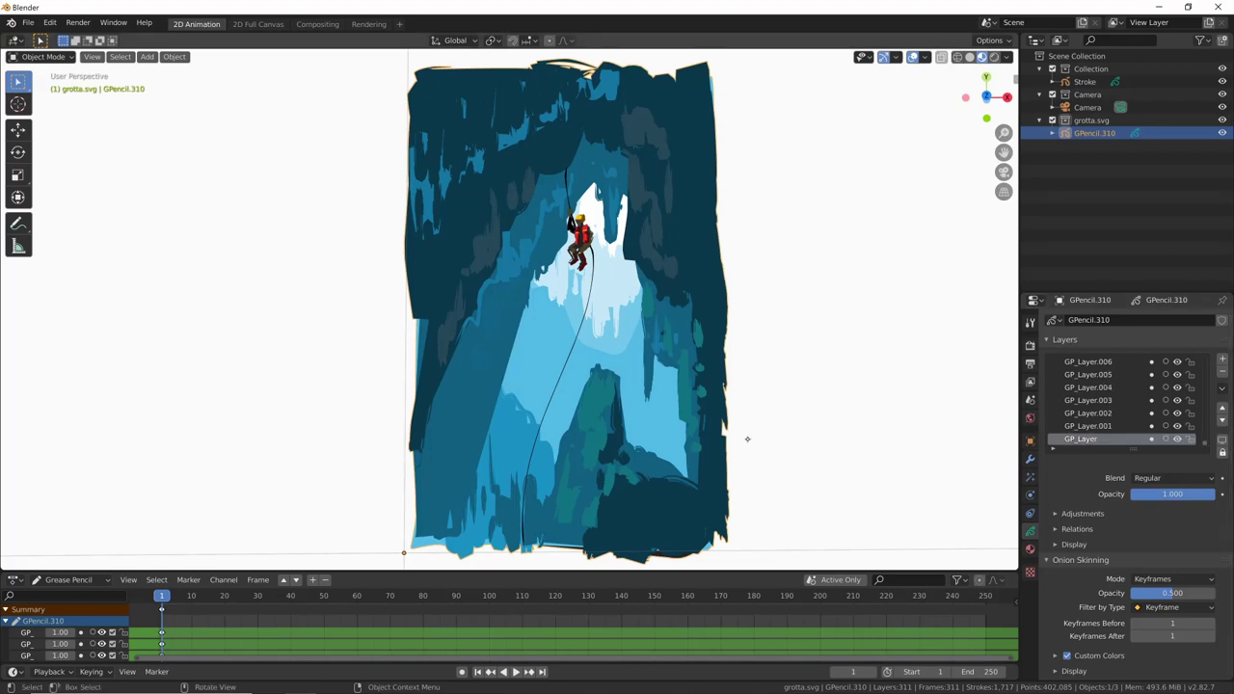
mouse_move(752, 241)
middle_down()
mouse_move(838, 361)
mouse_move(711, 470)
middle_up()
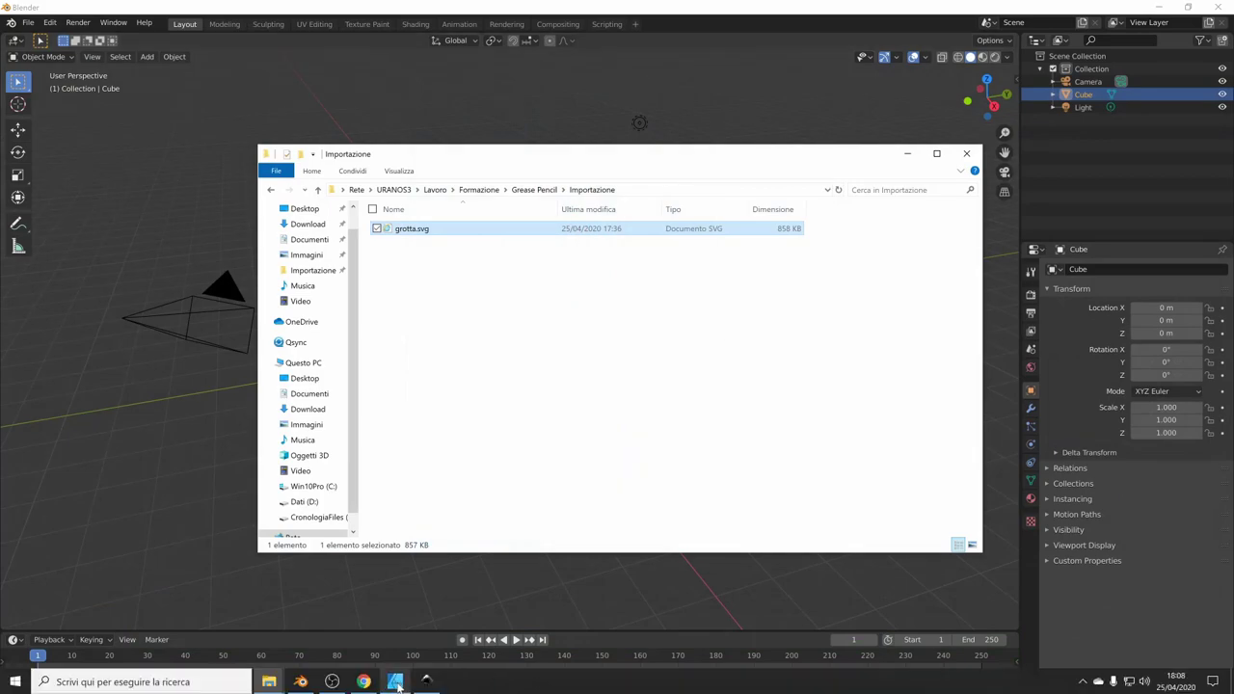
- In Affinity Designer, hide layers 5 down to 2 one by one, then show them all again
click(397, 682)
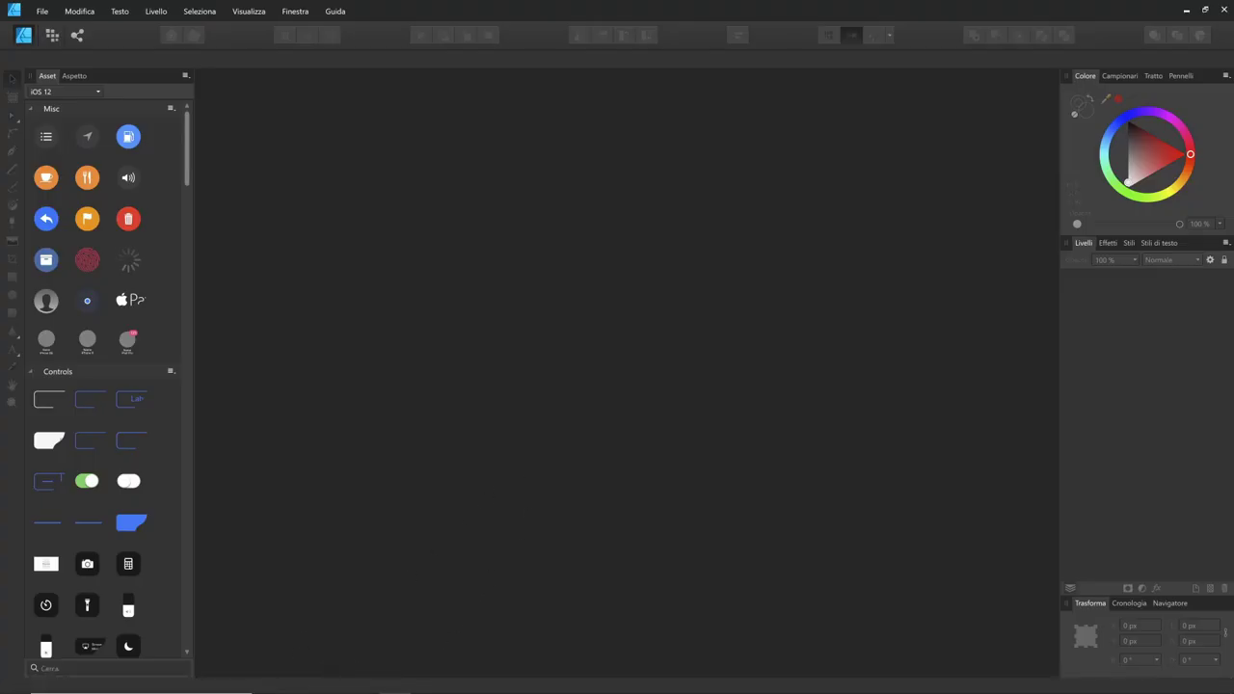
mouse_move(269, 682)
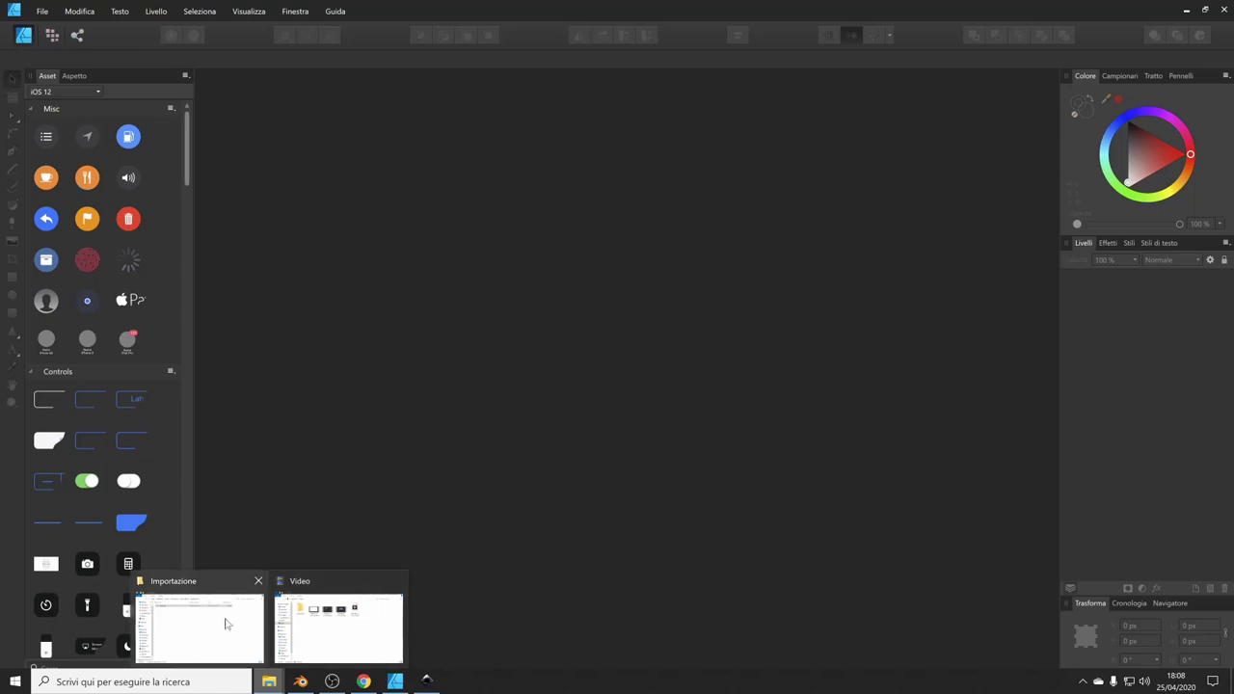
click(227, 624)
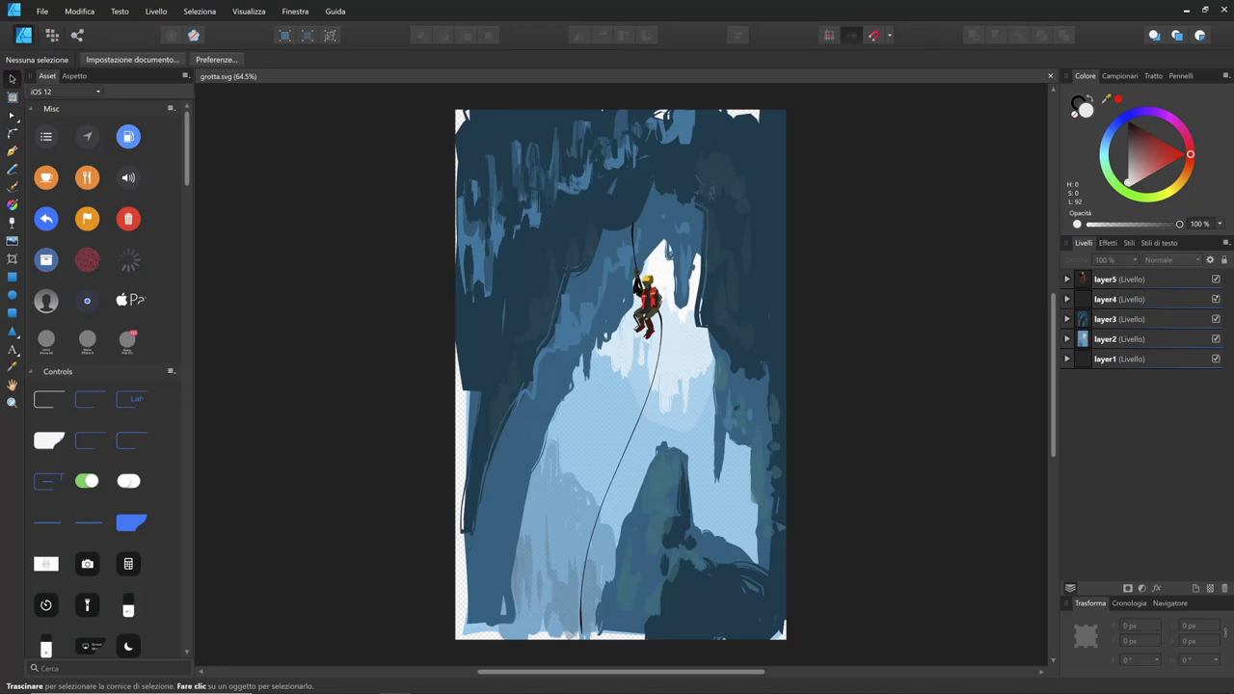
click(1215, 279)
click(1215, 299)
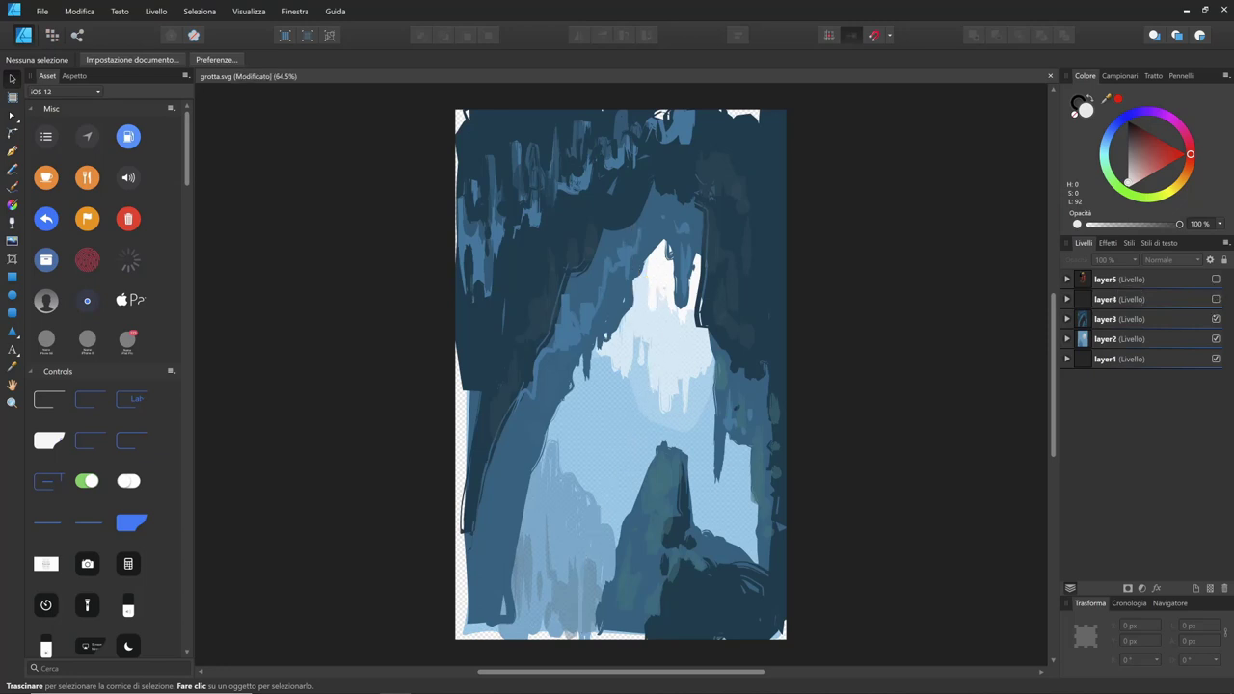
click(1216, 319)
click(1216, 338)
click(1215, 338)
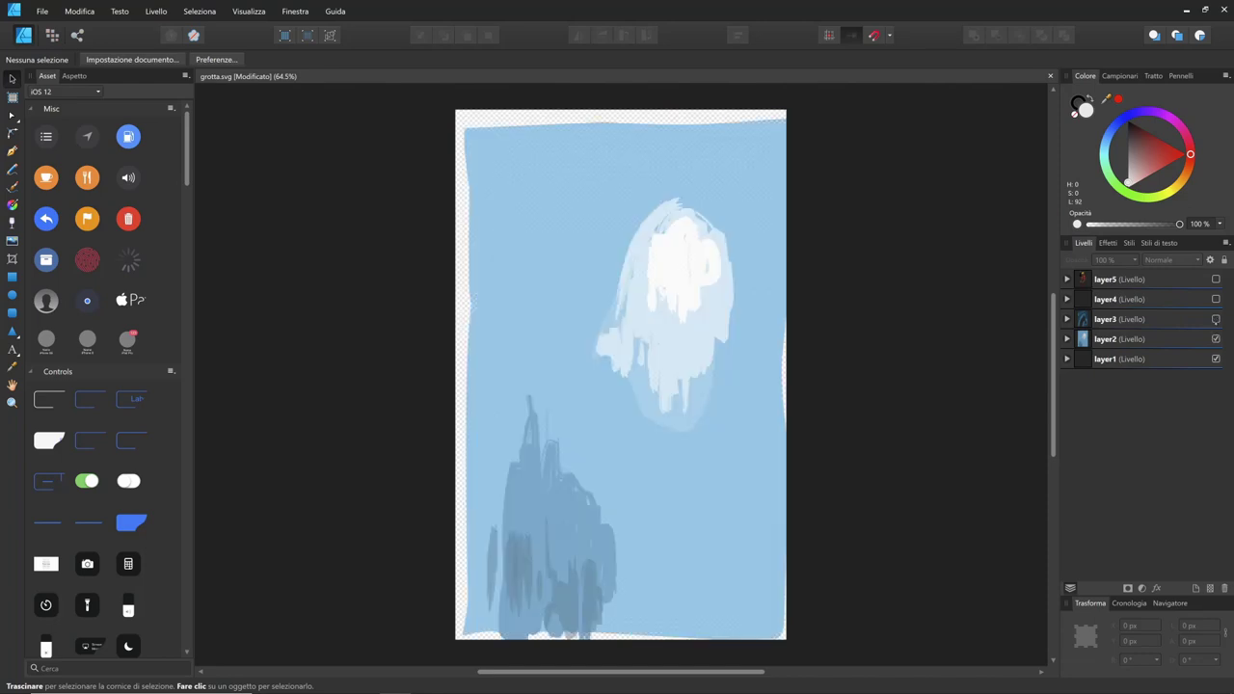
click(1215, 319)
click(1215, 299)
click(1215, 278)
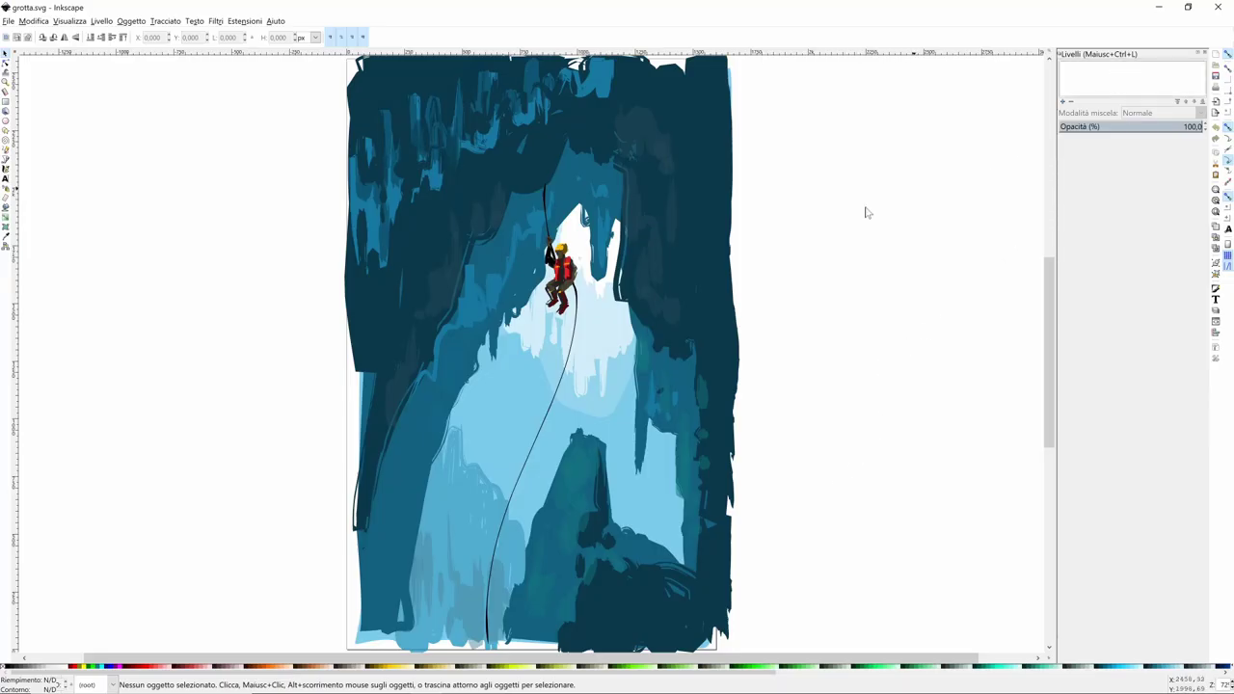
- Select the cave artwork group, widen the Layers panel and ungroup it with Shift+Ctrl+G
click(698, 289)
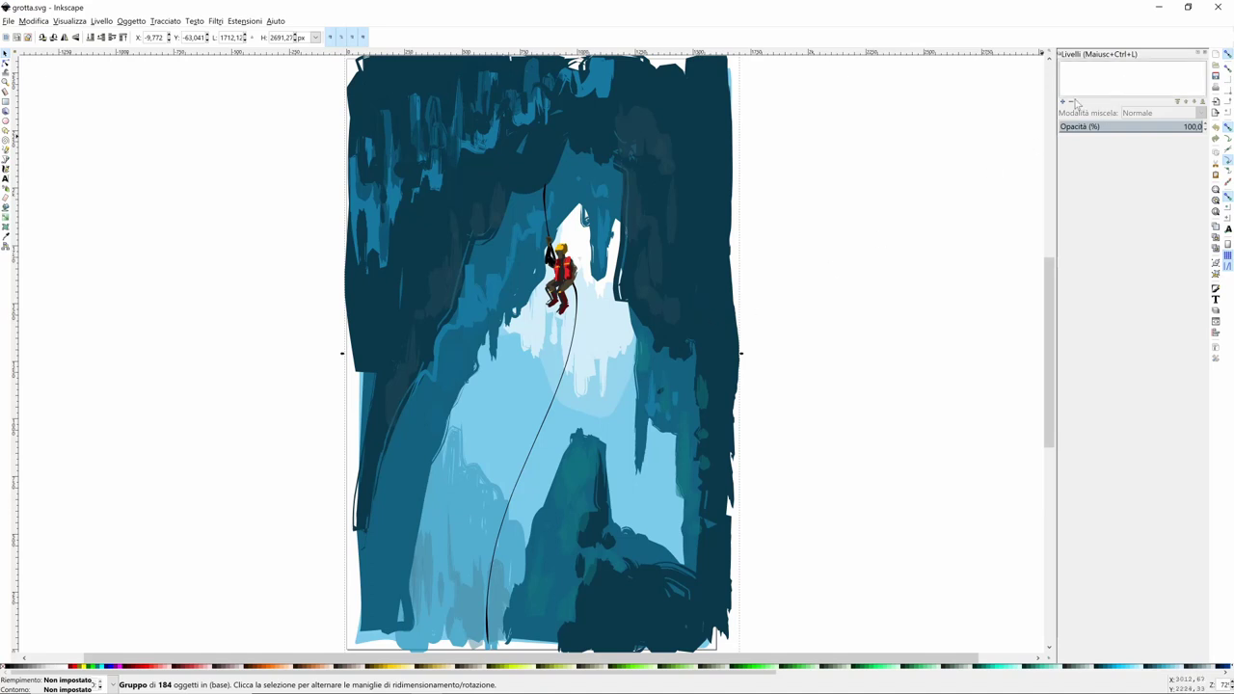
drag(1057, 100, 1038, 100)
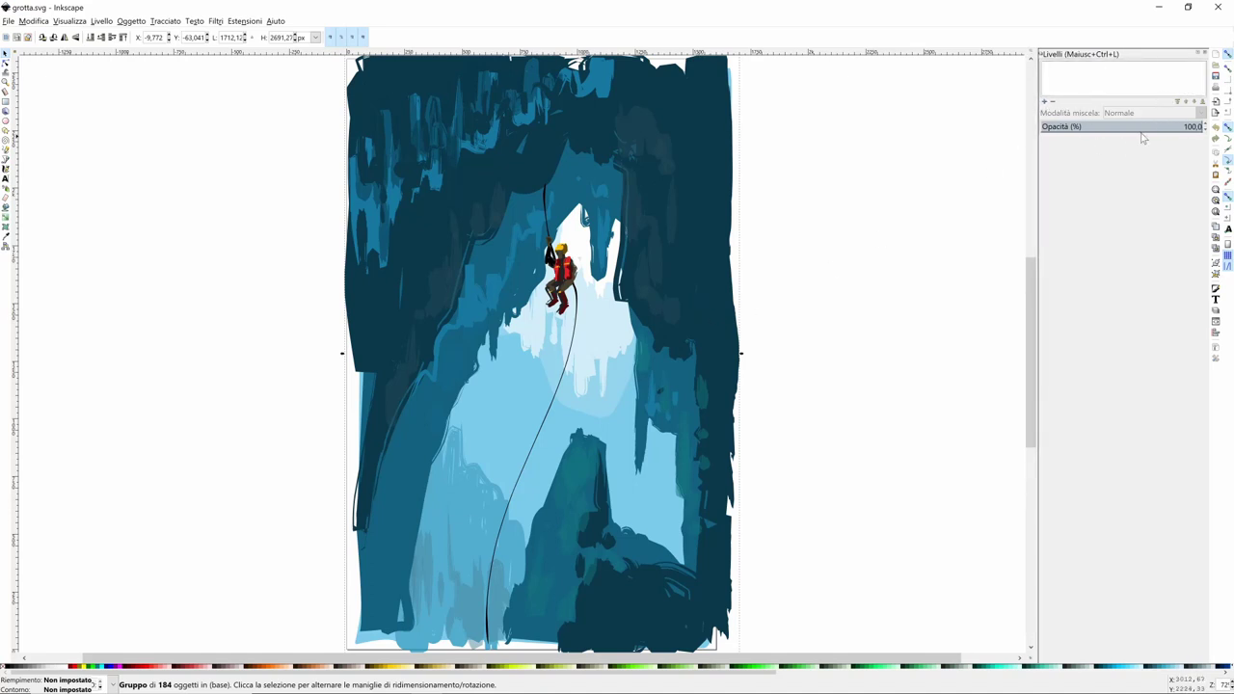
key(ctrl+shift+g)
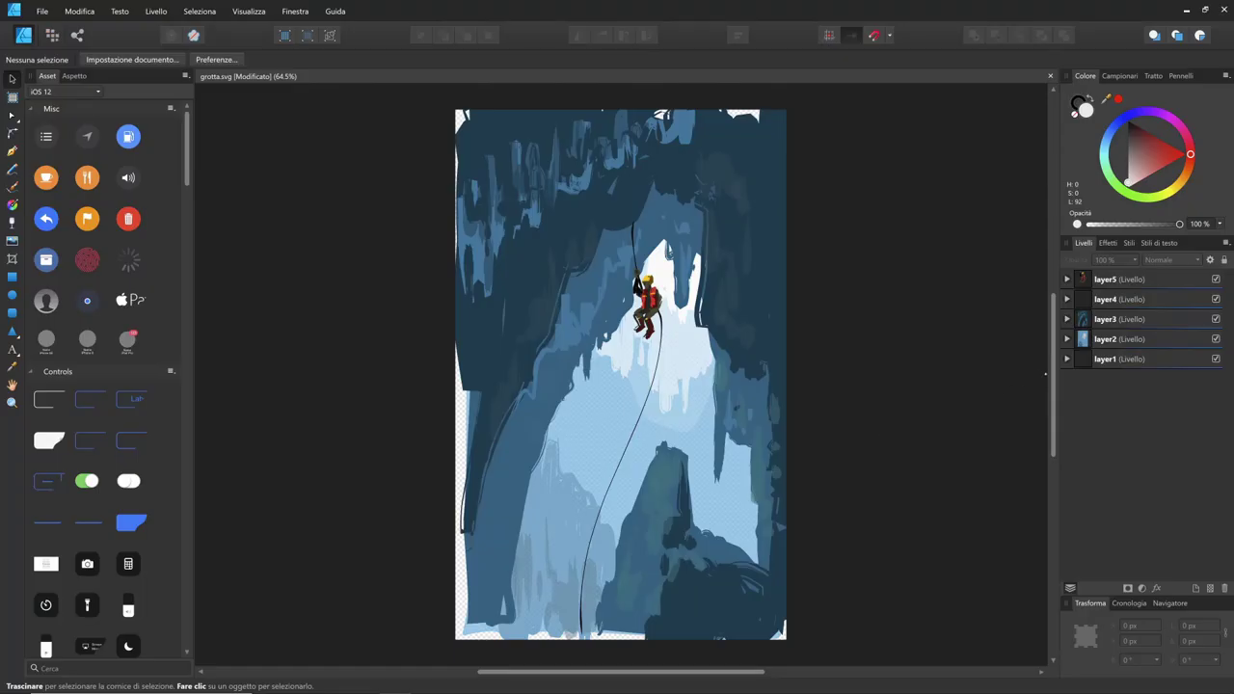
- Hide layer1, layer3, layer4 and layer5, leaving the pale-blue layer2 selected
click(1067, 319)
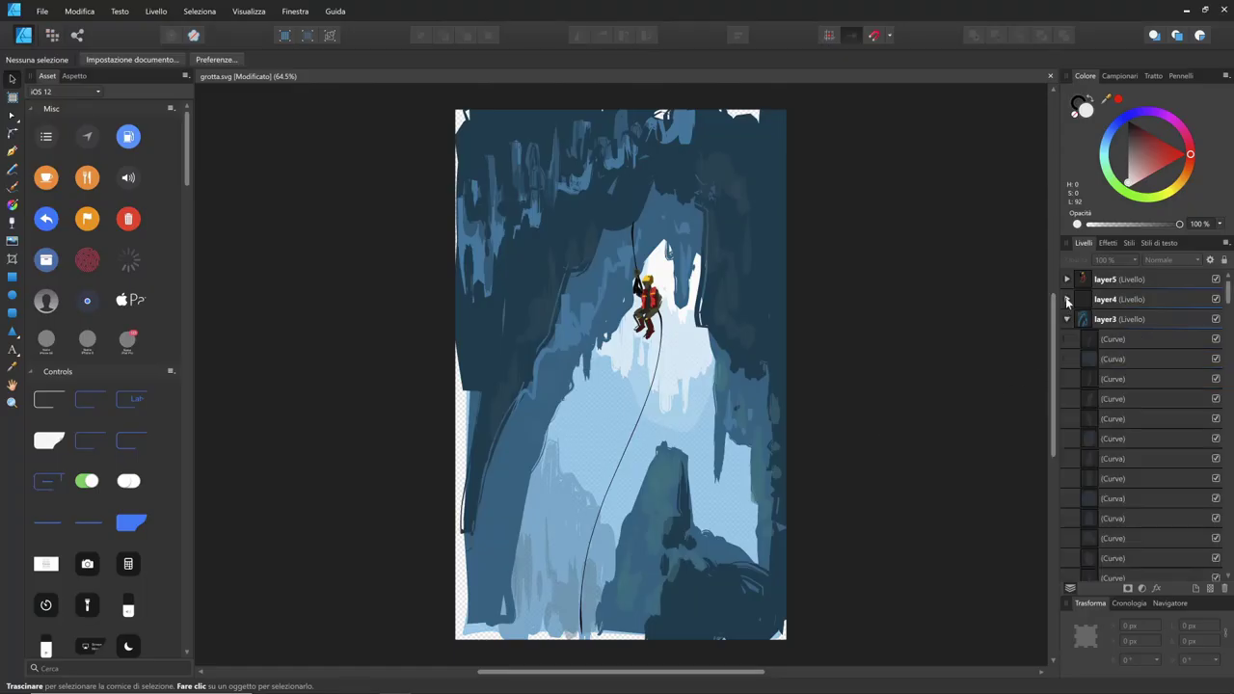
click(1067, 319)
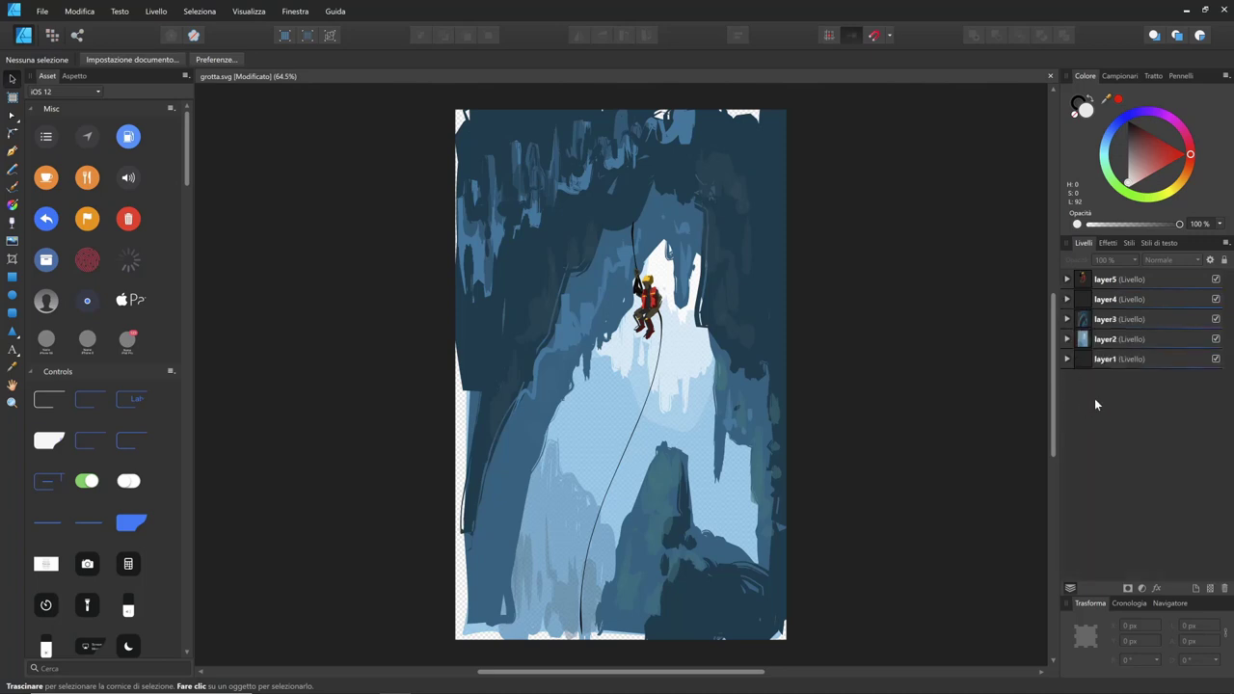
click(1215, 319)
click(1215, 299)
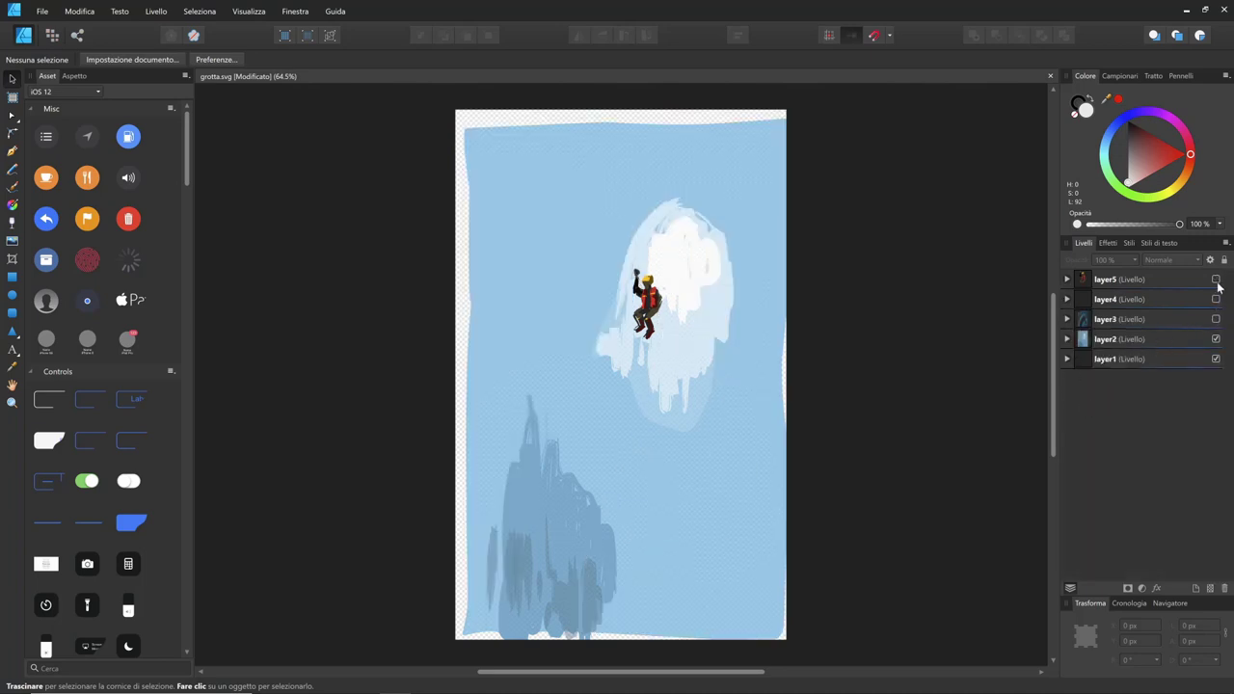
click(1215, 278)
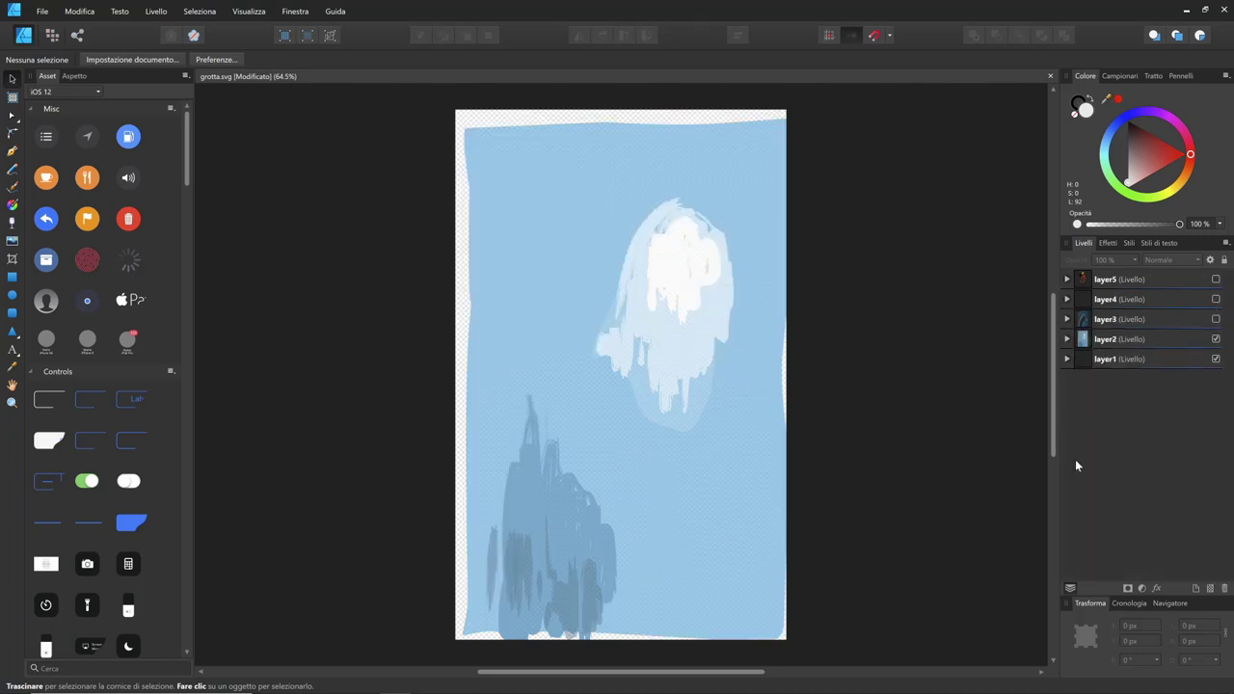
click(1215, 358)
click(1147, 335)
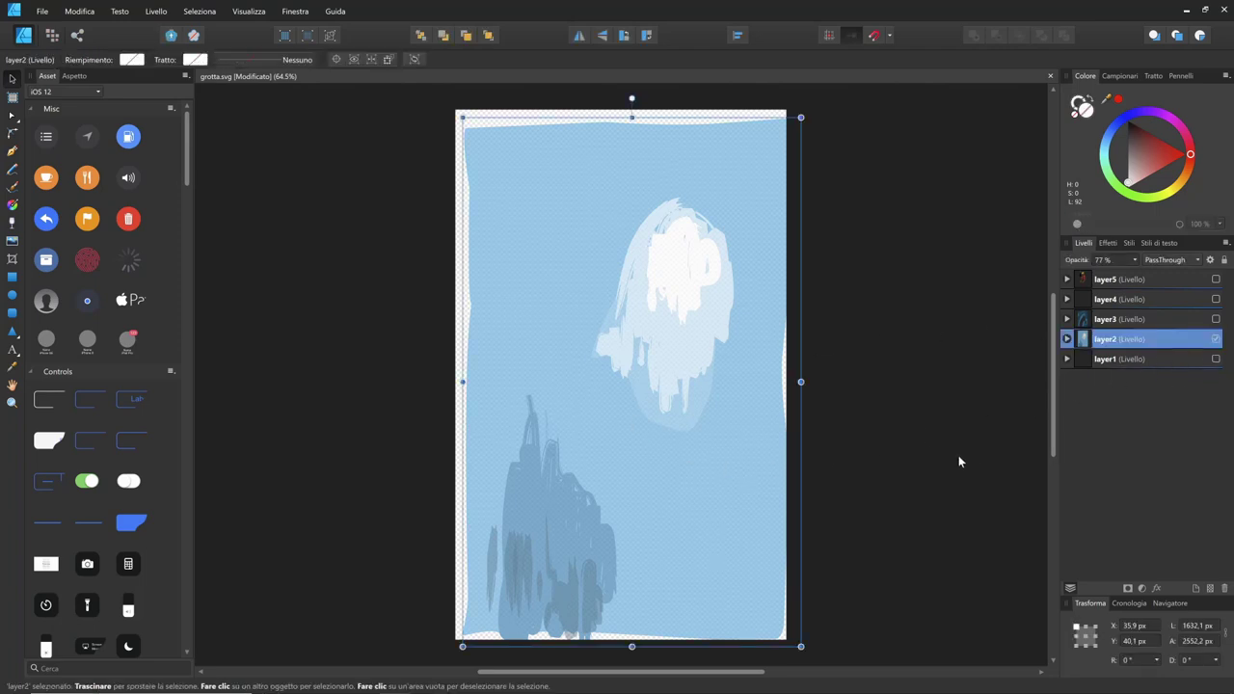
- Export the visible layer as SVG named grotta-l1.svg
click(43, 11)
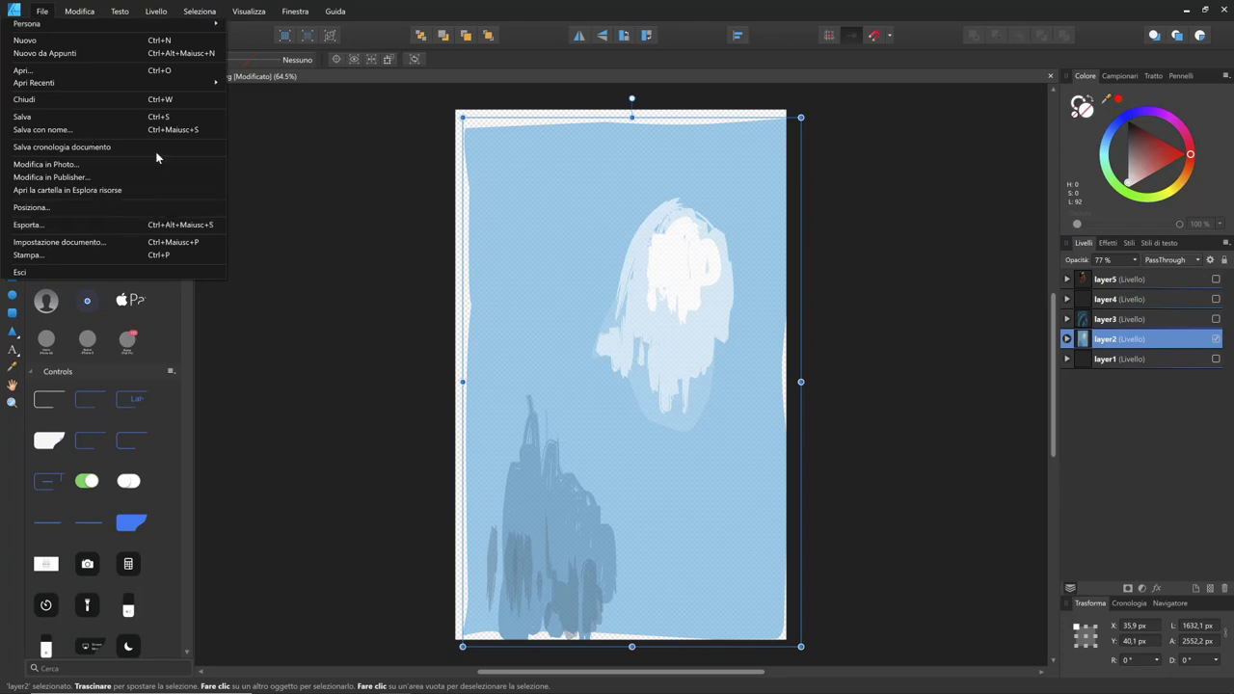
click(144, 224)
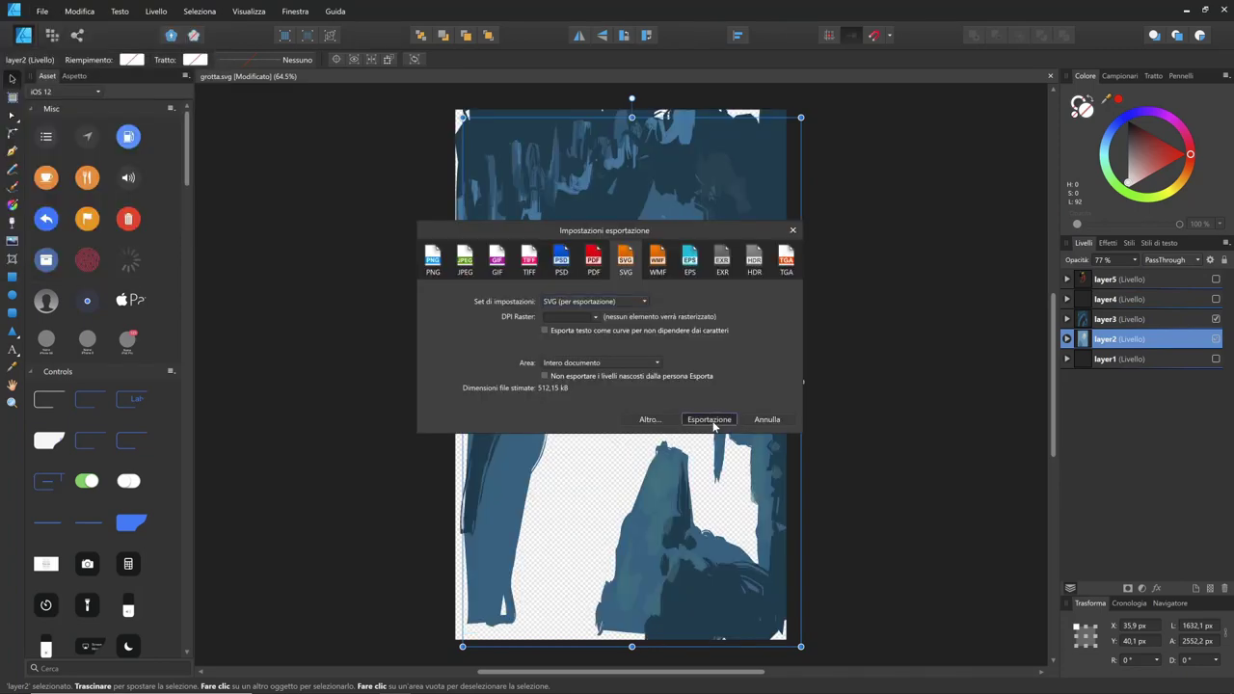
click(707, 425)
click(152, 115)
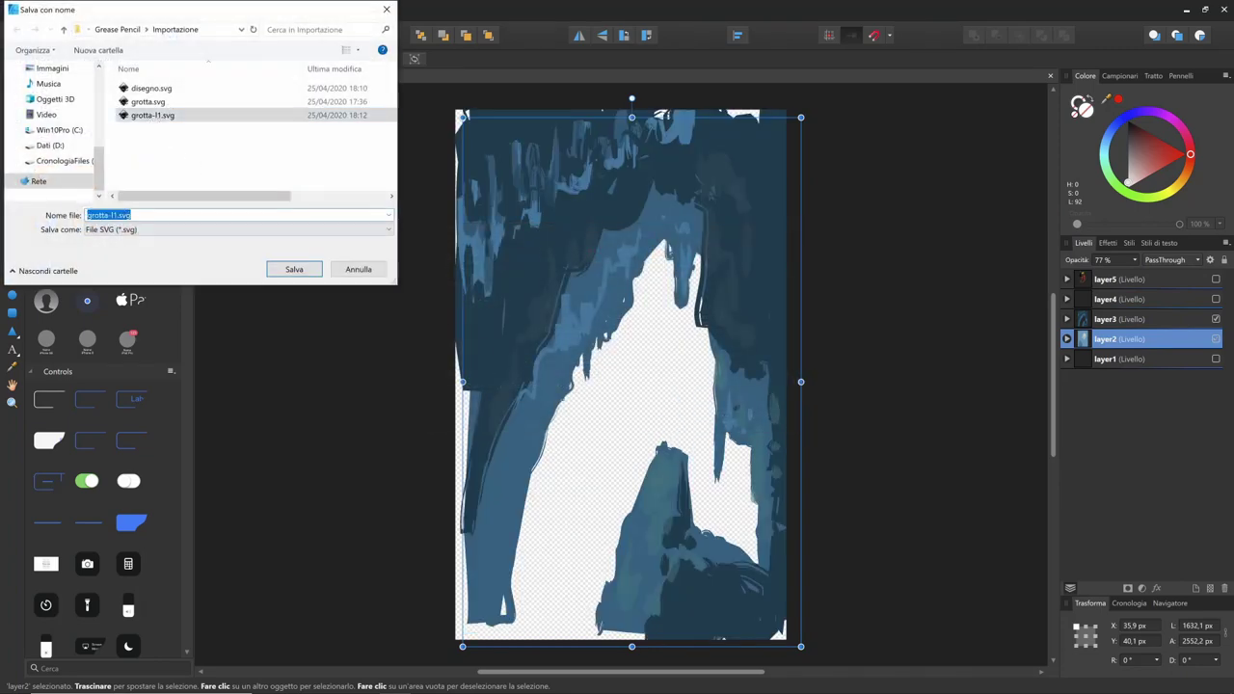
click(113, 215)
- Save the SVG export and import grotta-l1.svg into the scene
click(304, 271)
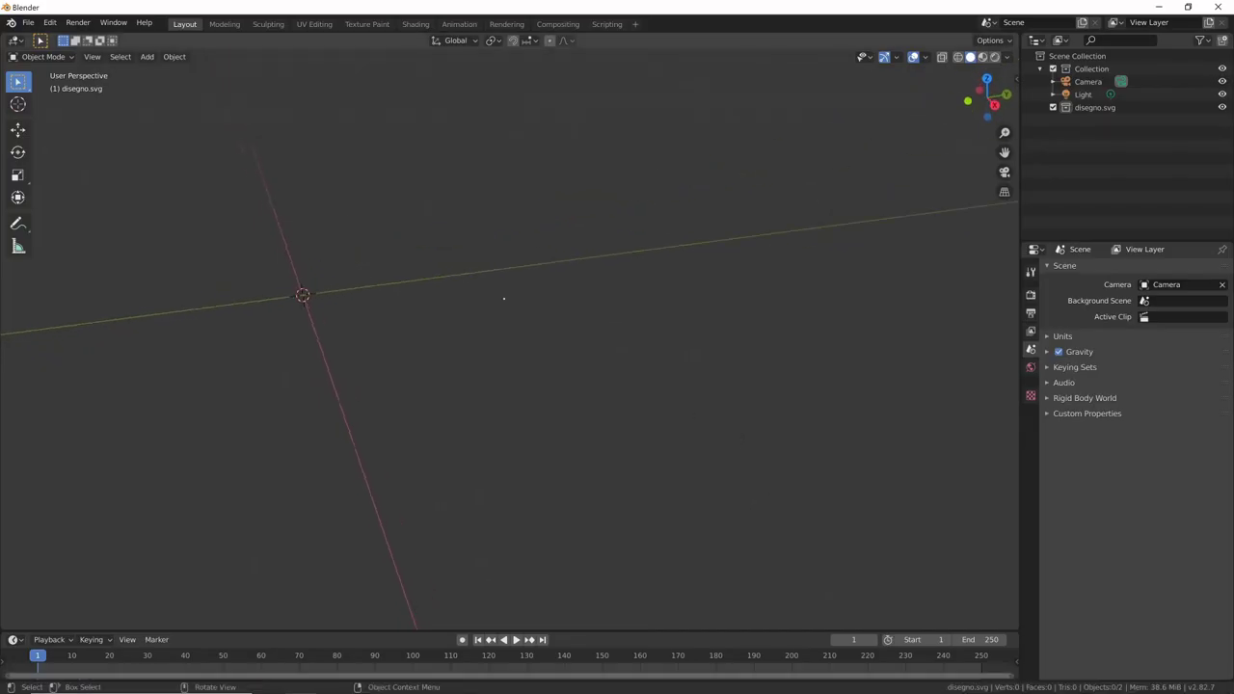
click(29, 22)
mouse_move(48, 196)
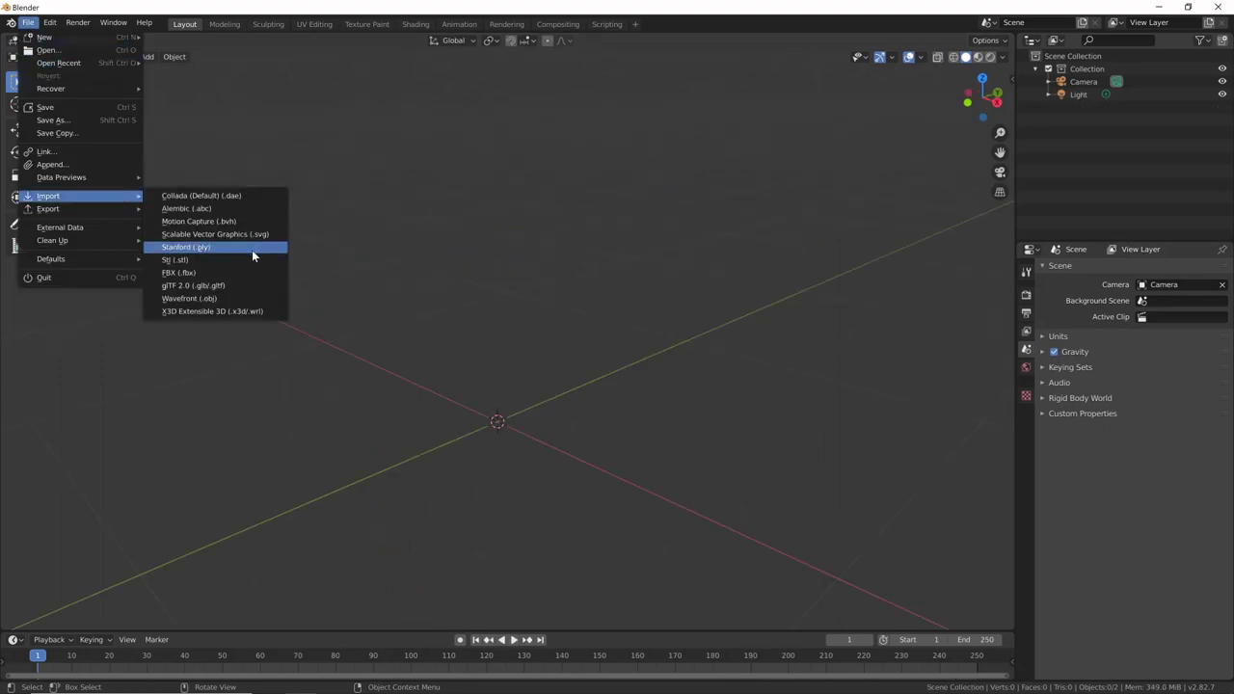
click(262, 234)
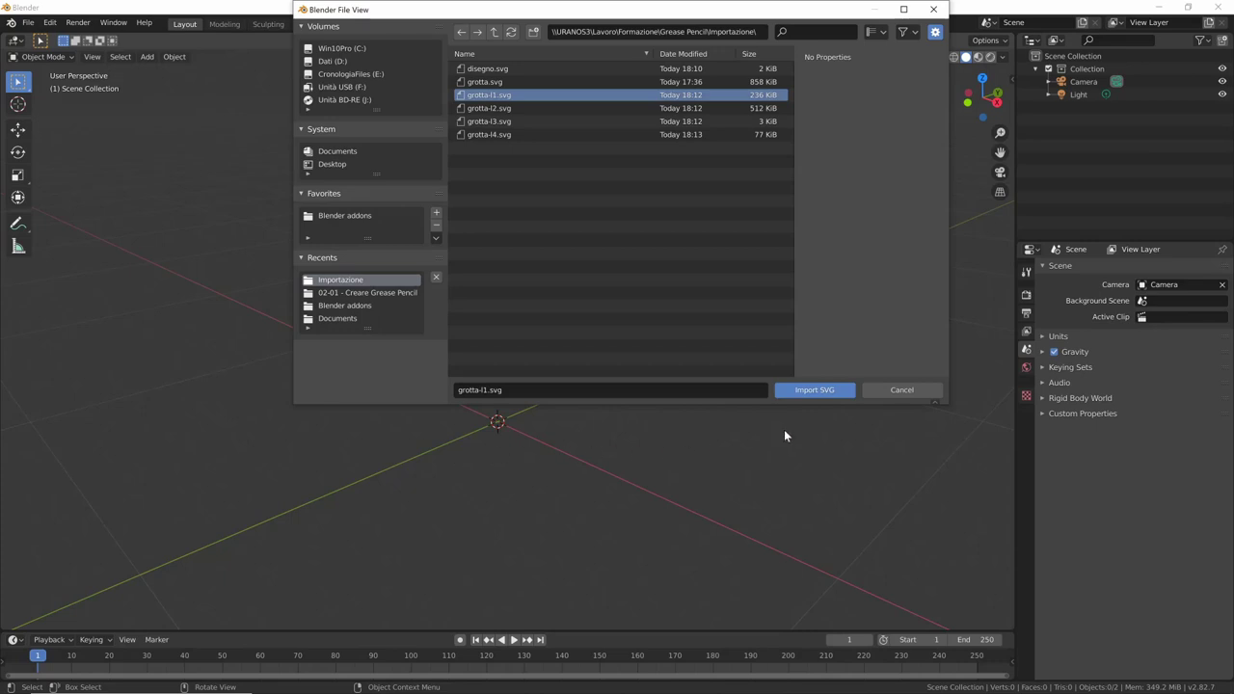
click(817, 389)
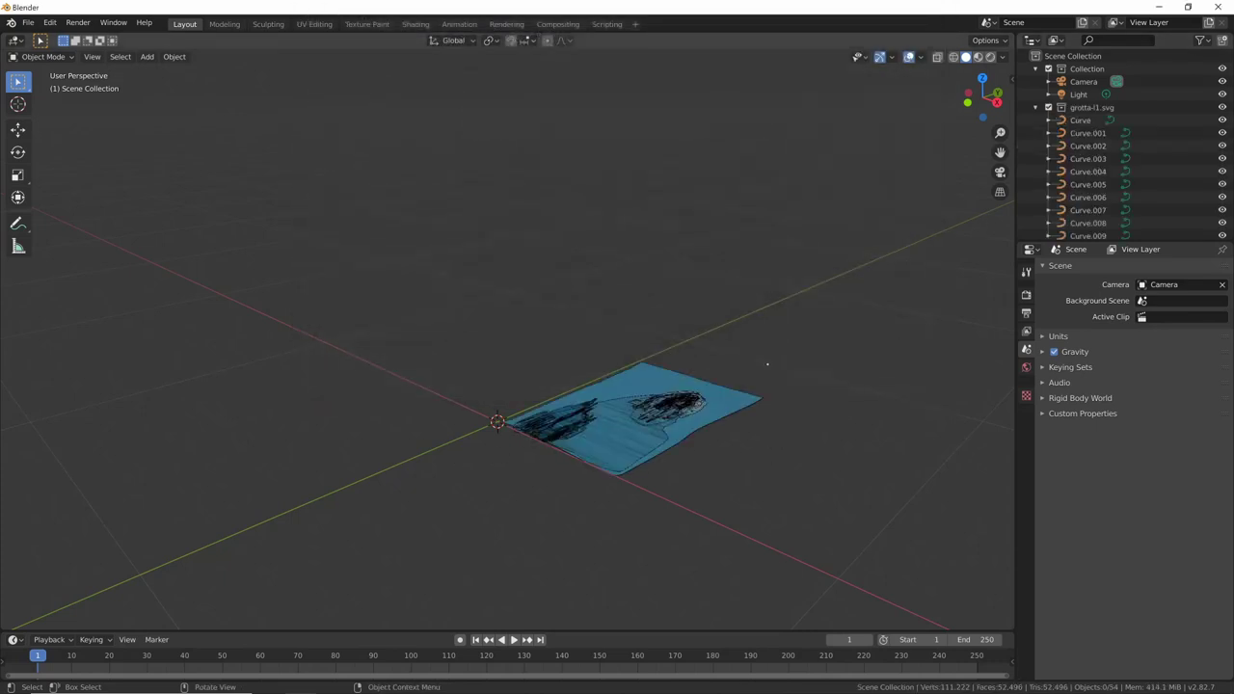
- Select all grotta-l1.svg curves and convert them to Grease Pencil
right_click(1079, 119)
click(1089, 157)
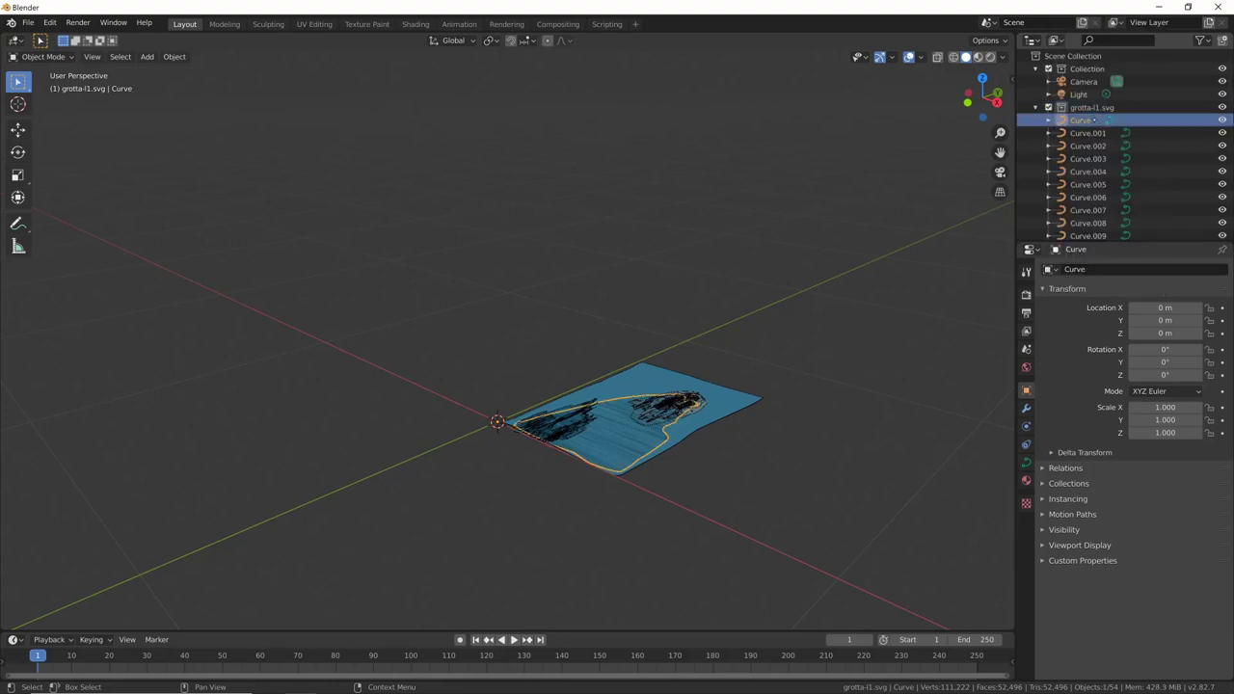
right_click(1094, 119)
click(1099, 148)
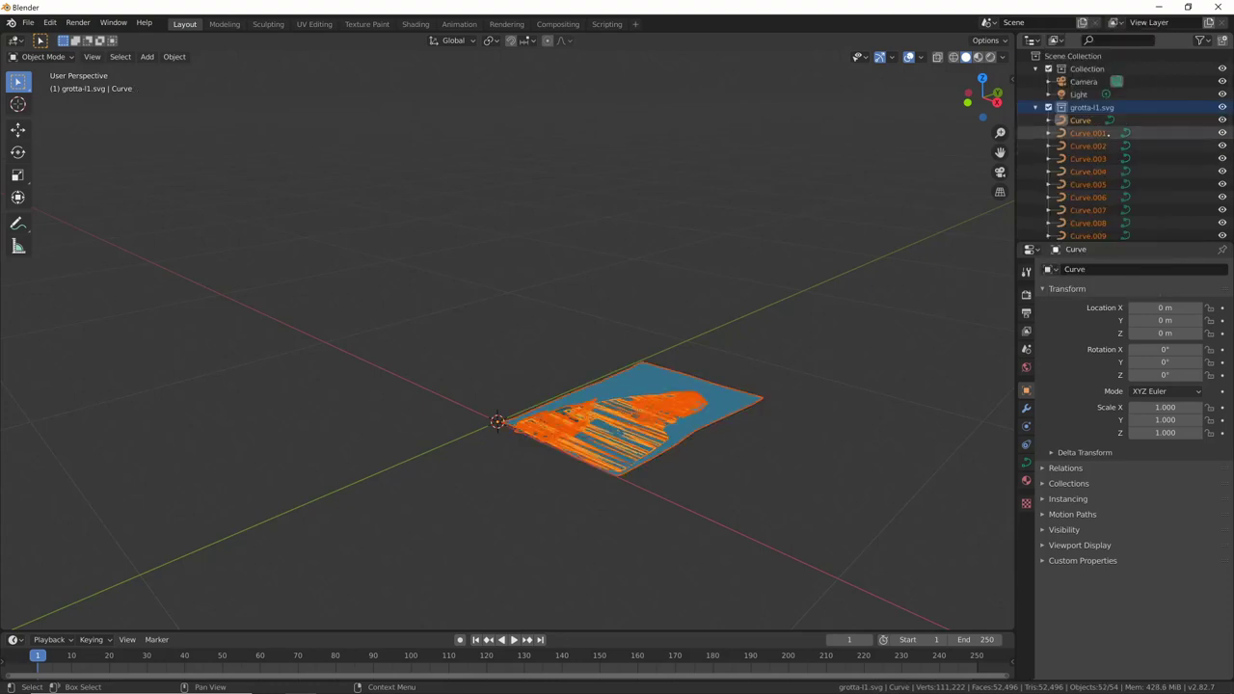
key(F3)
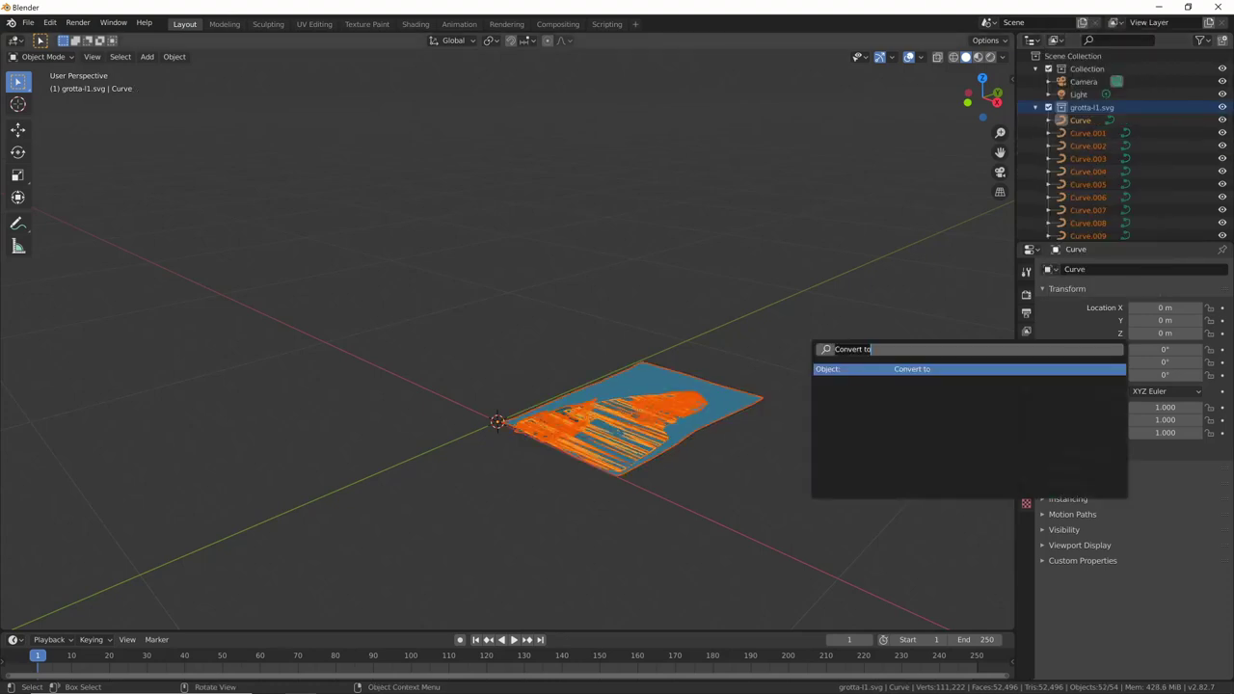
key(Return)
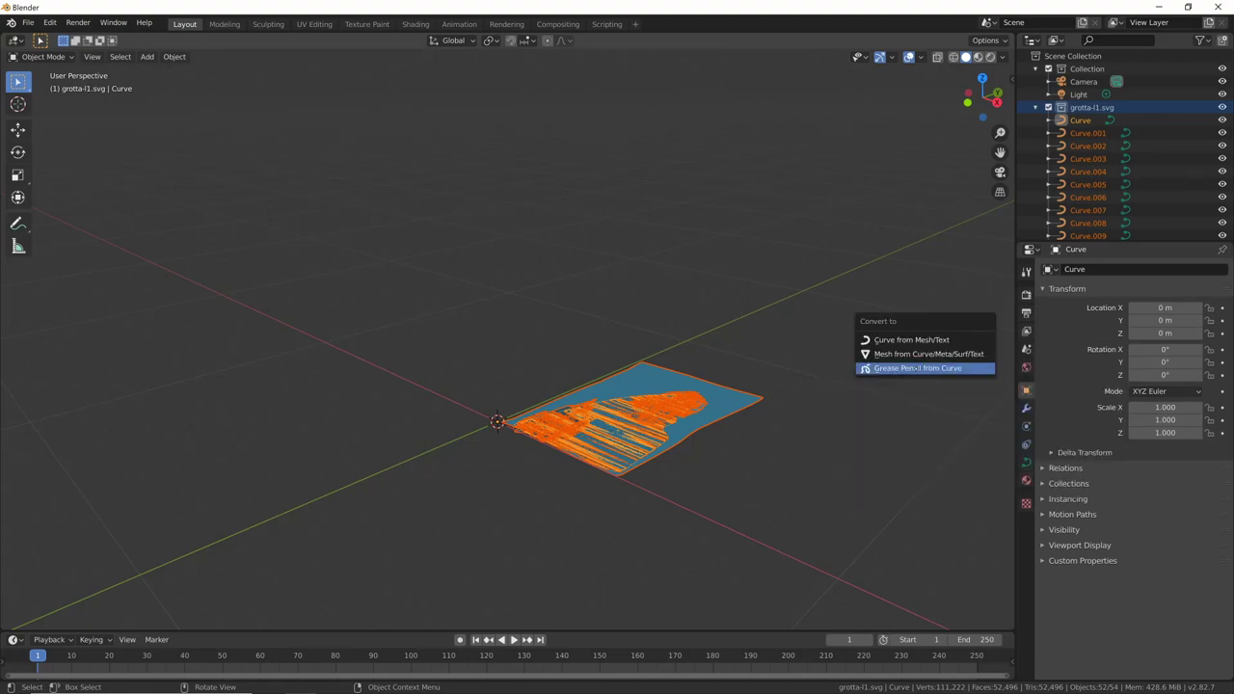
click(915, 369)
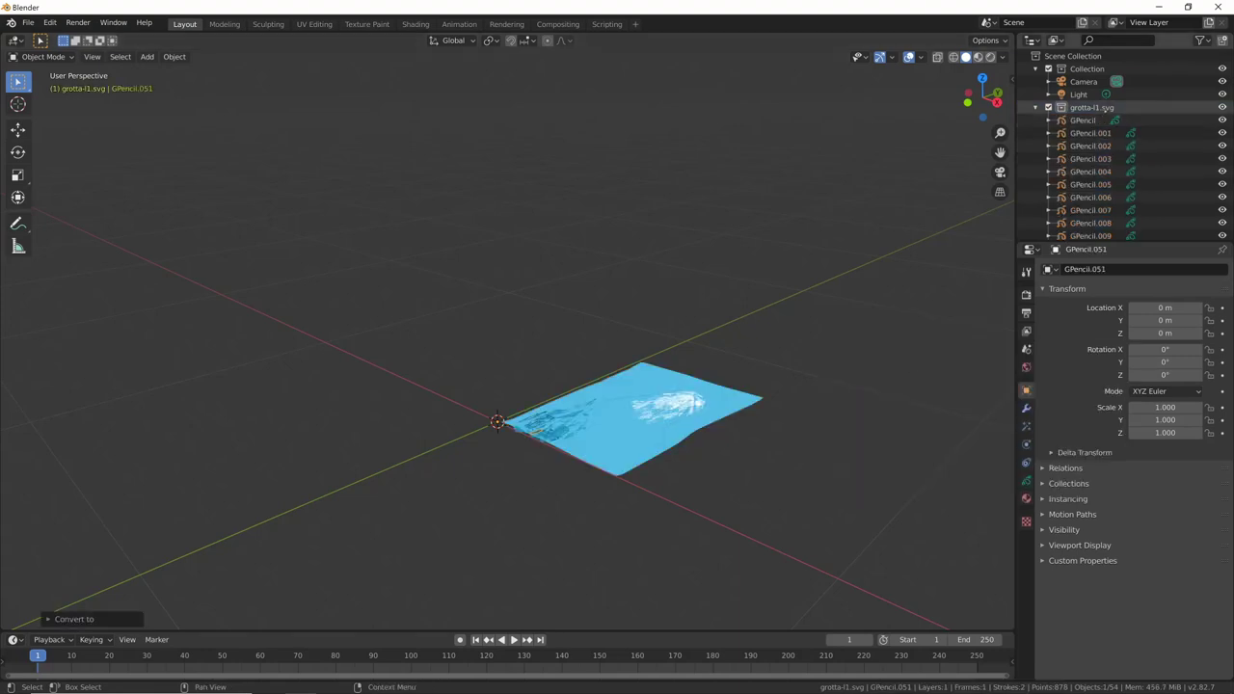
- Join the grotta-l1.svg Grease Pencil objects into one and rename it layer1
right_click(1104, 108)
click(1108, 148)
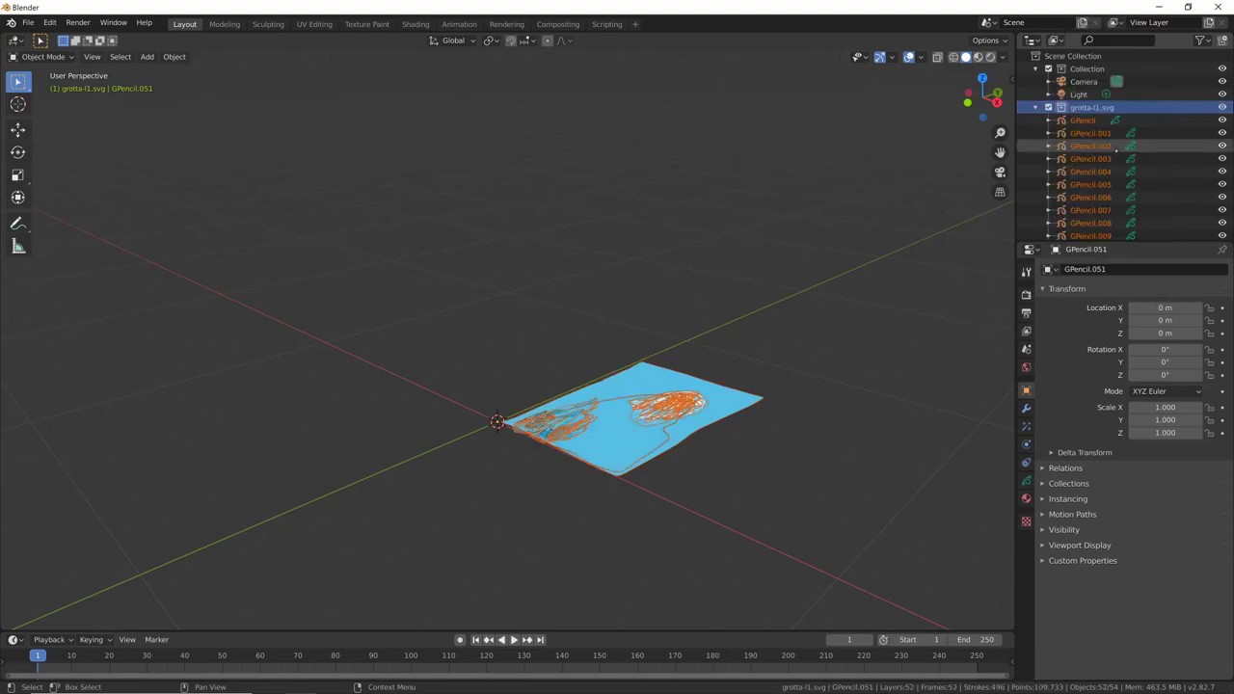
key(ctrl+j)
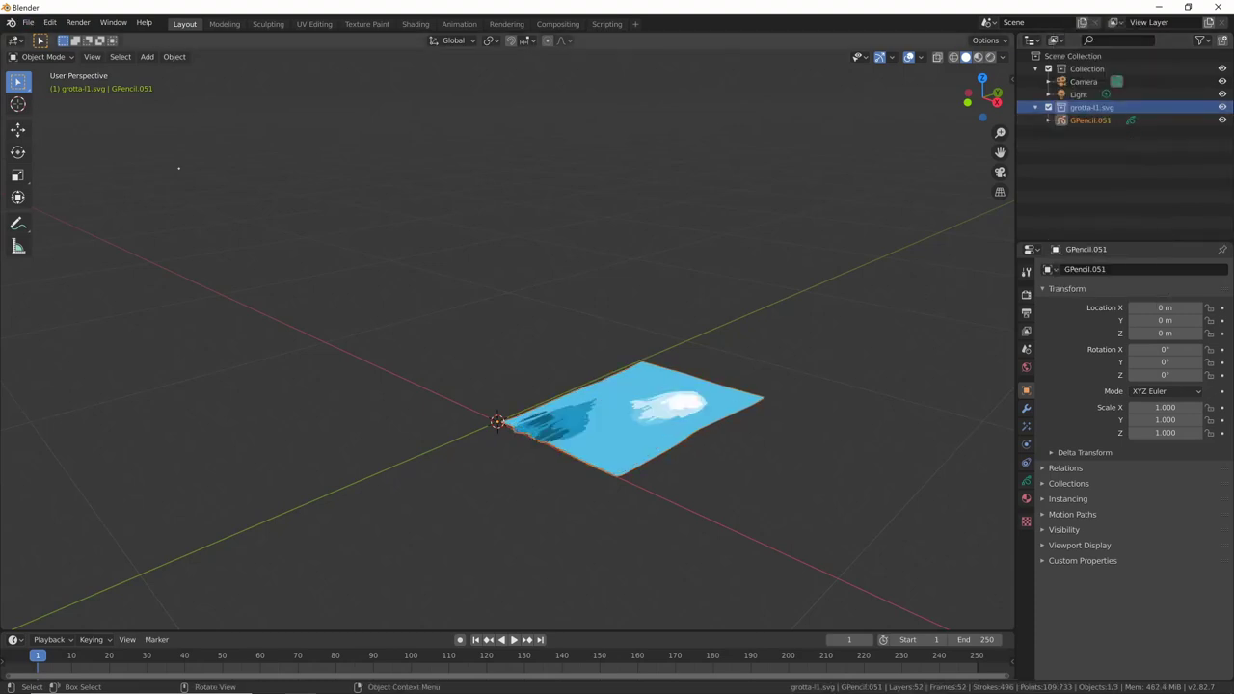
double_click(1084, 121)
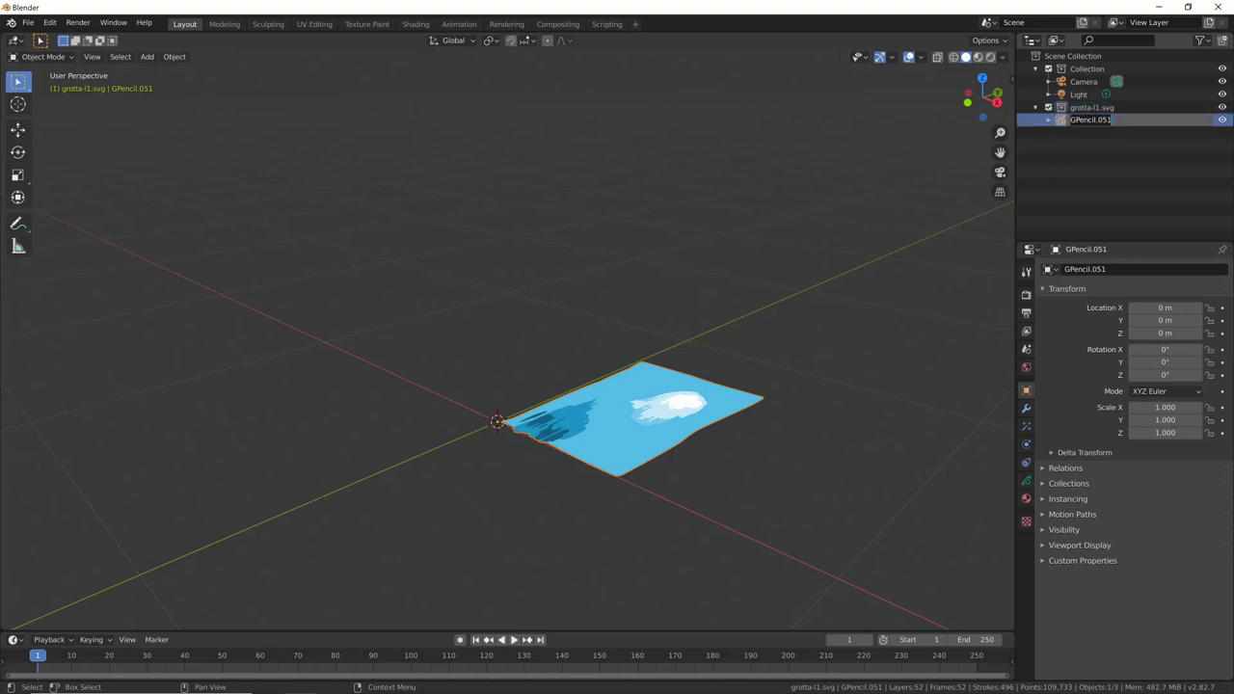
text(layer1)
key(Return)
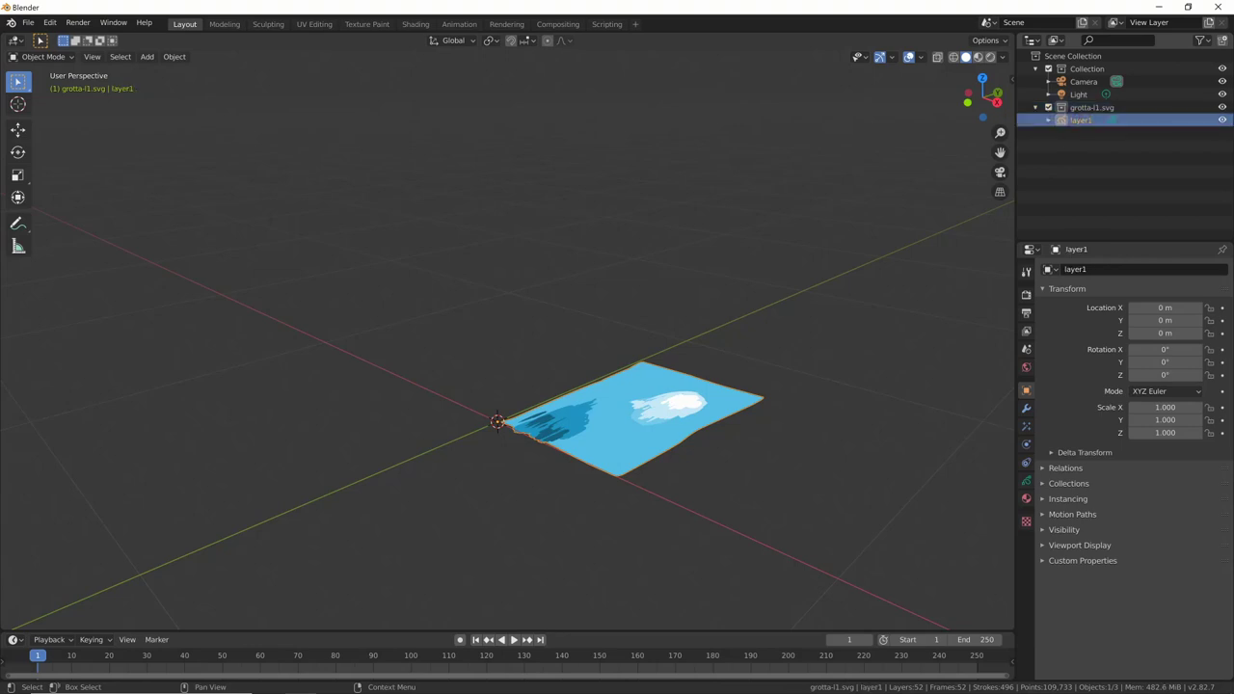
click(28, 23)
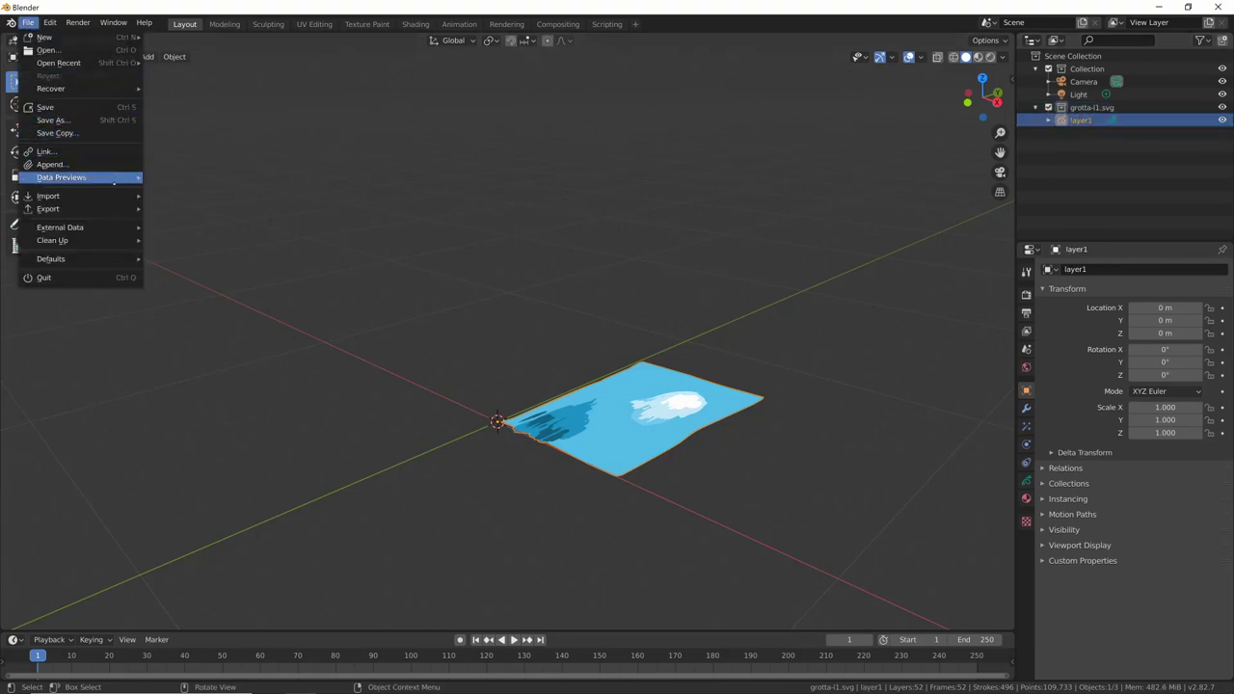
mouse_move(48, 196)
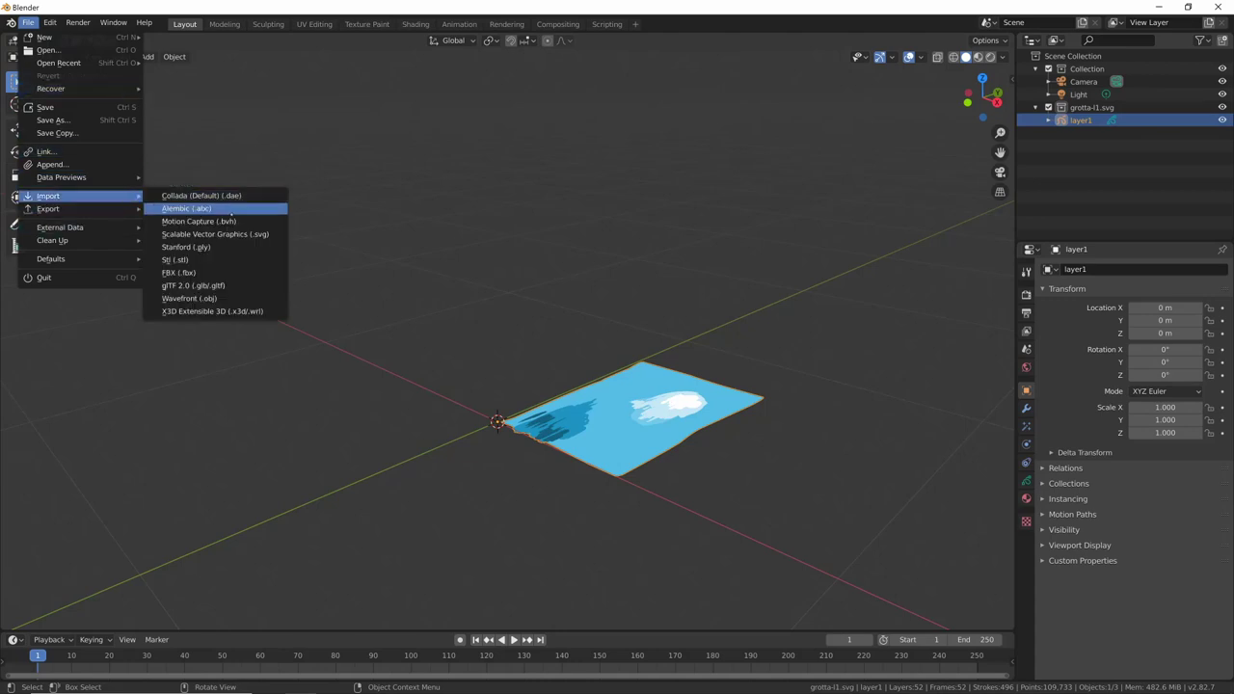
- Import grotta-l2.svg and select all of its curves
click(270, 234)
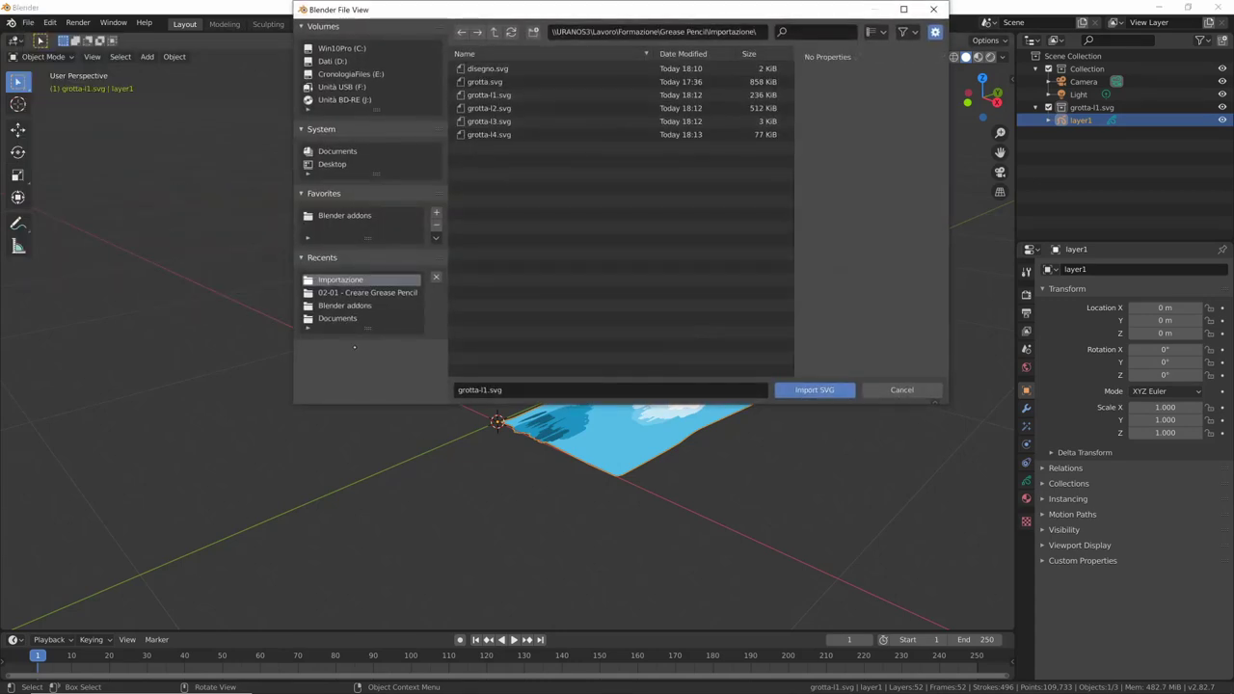
click(506, 107)
click(825, 392)
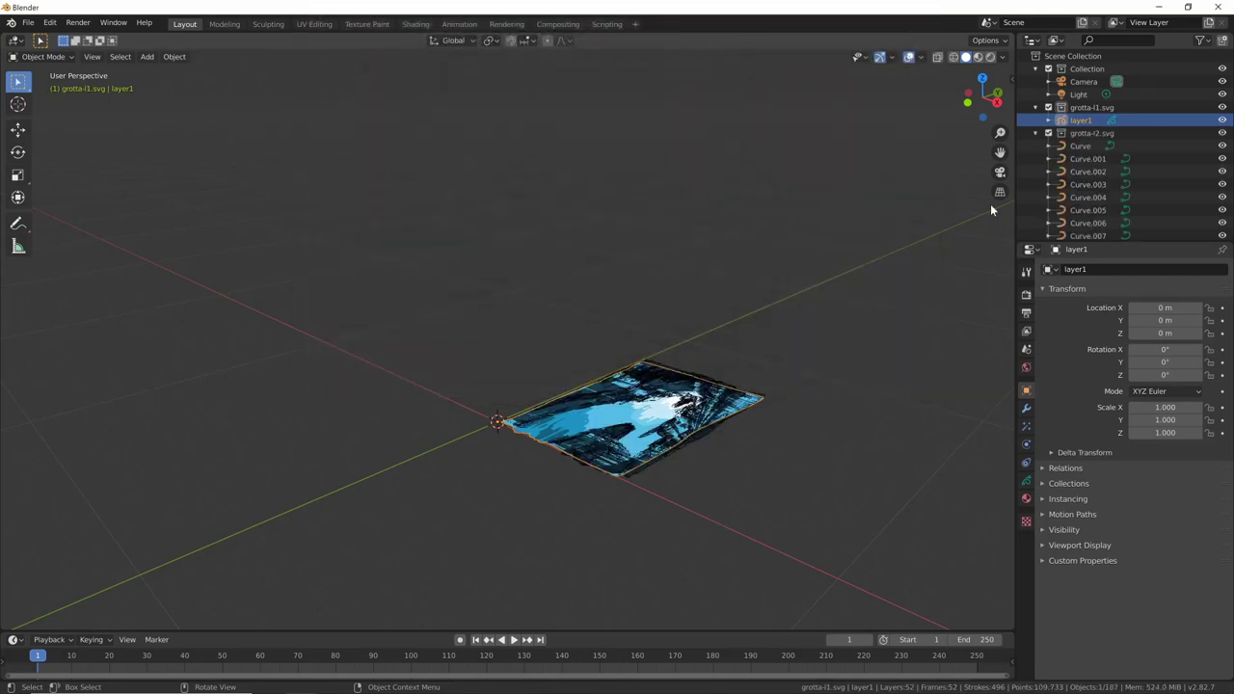
click(1105, 133)
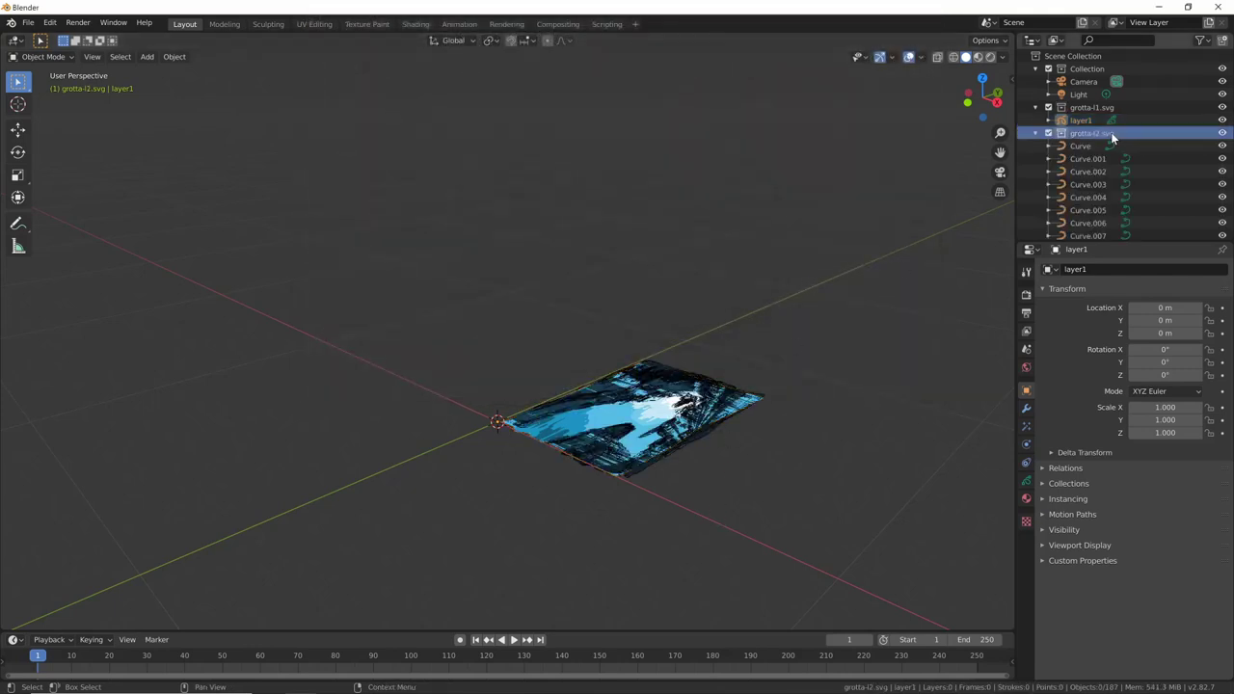
right_click(1109, 132)
click(1124, 150)
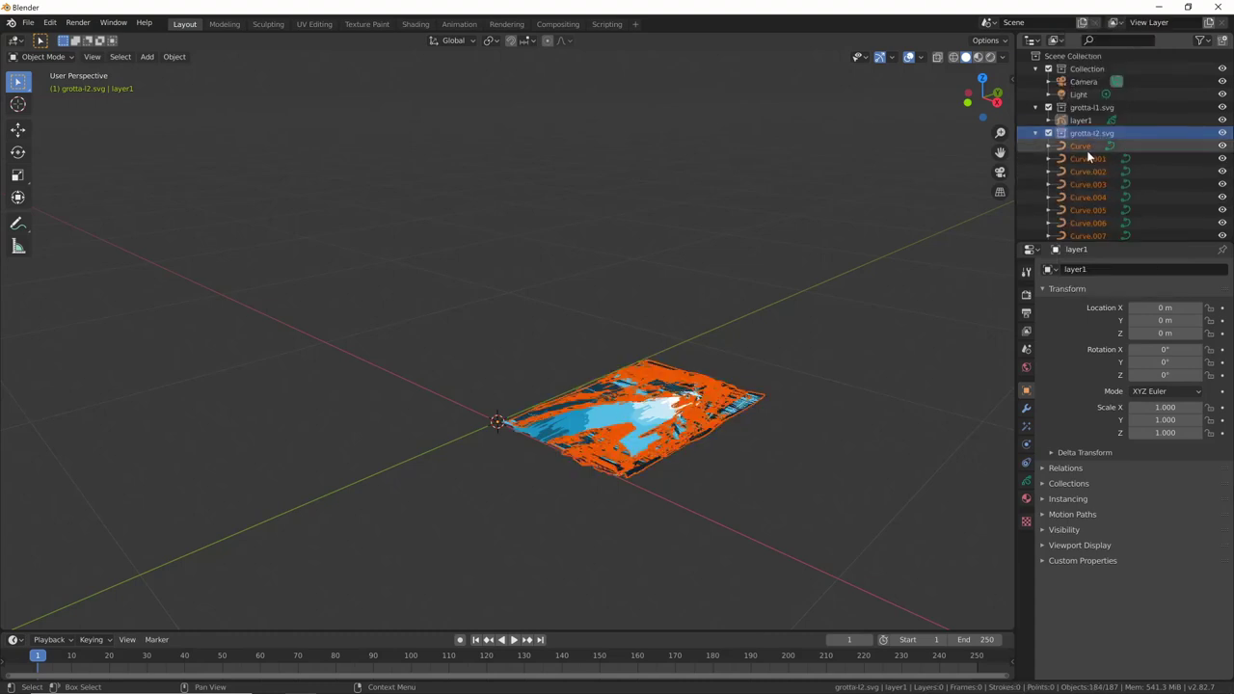
- Convert the grotta-l2.svg curves to Grease Pencil and join them into GPencil.183
shift+click(764, 403)
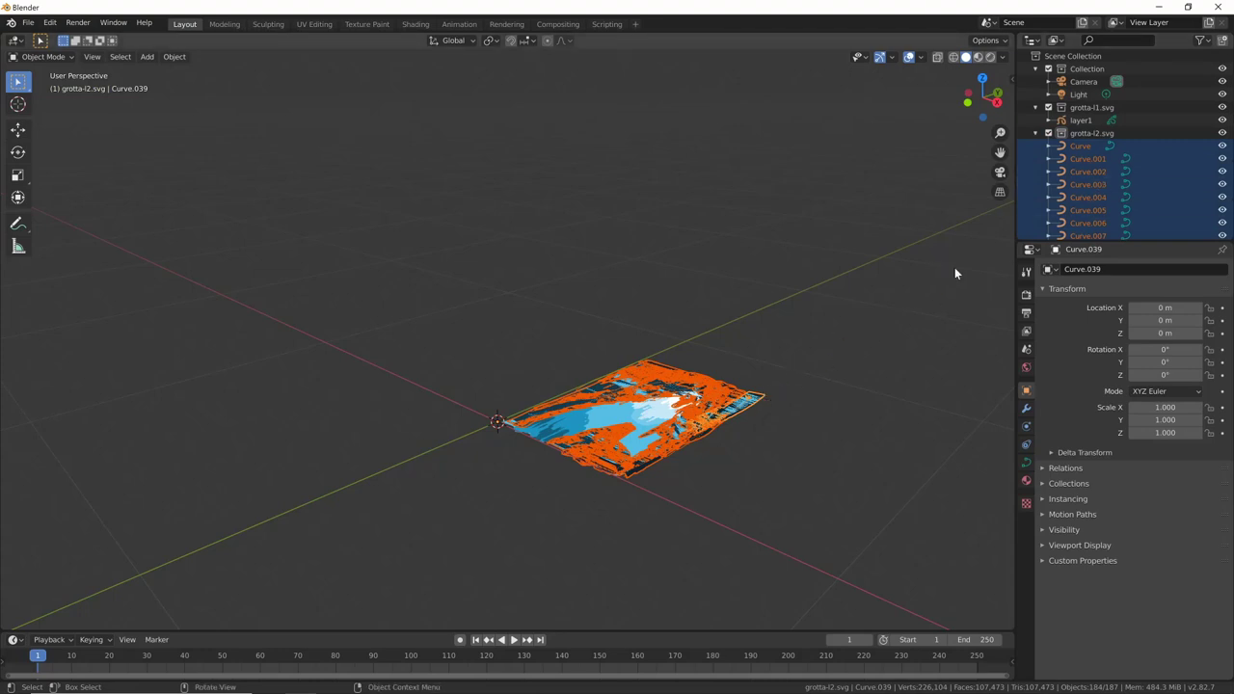
key(F3)
text(Convert to)
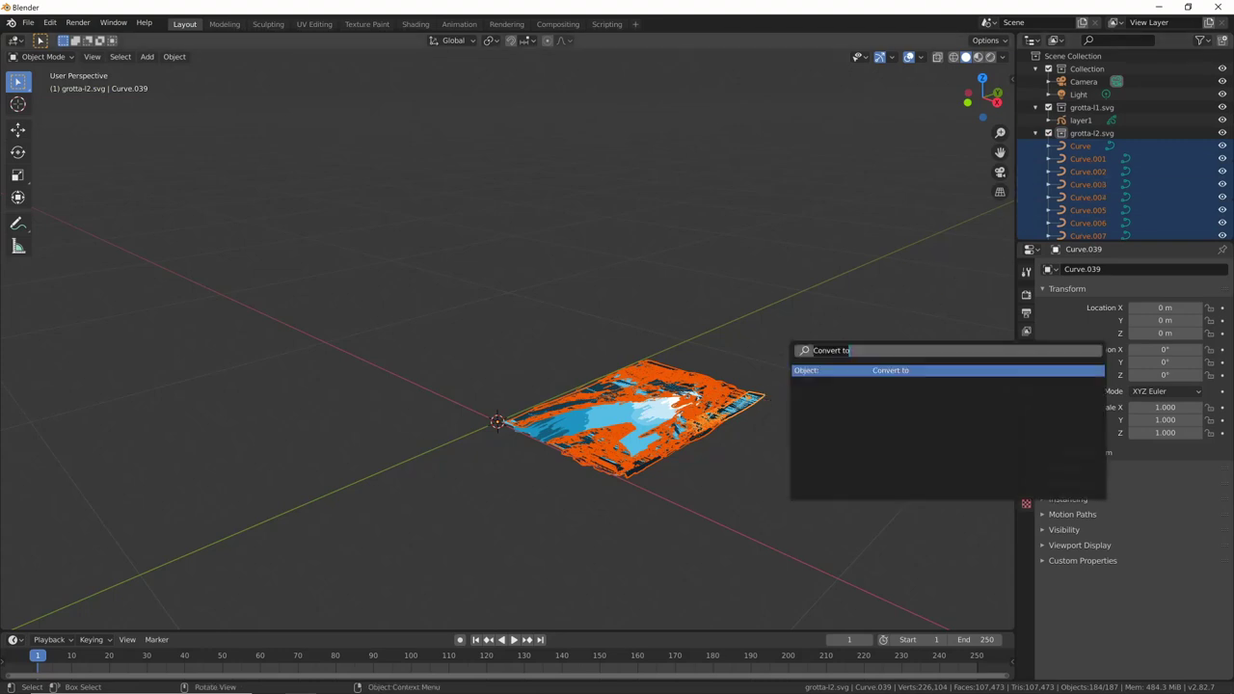
click(847, 371)
click(850, 370)
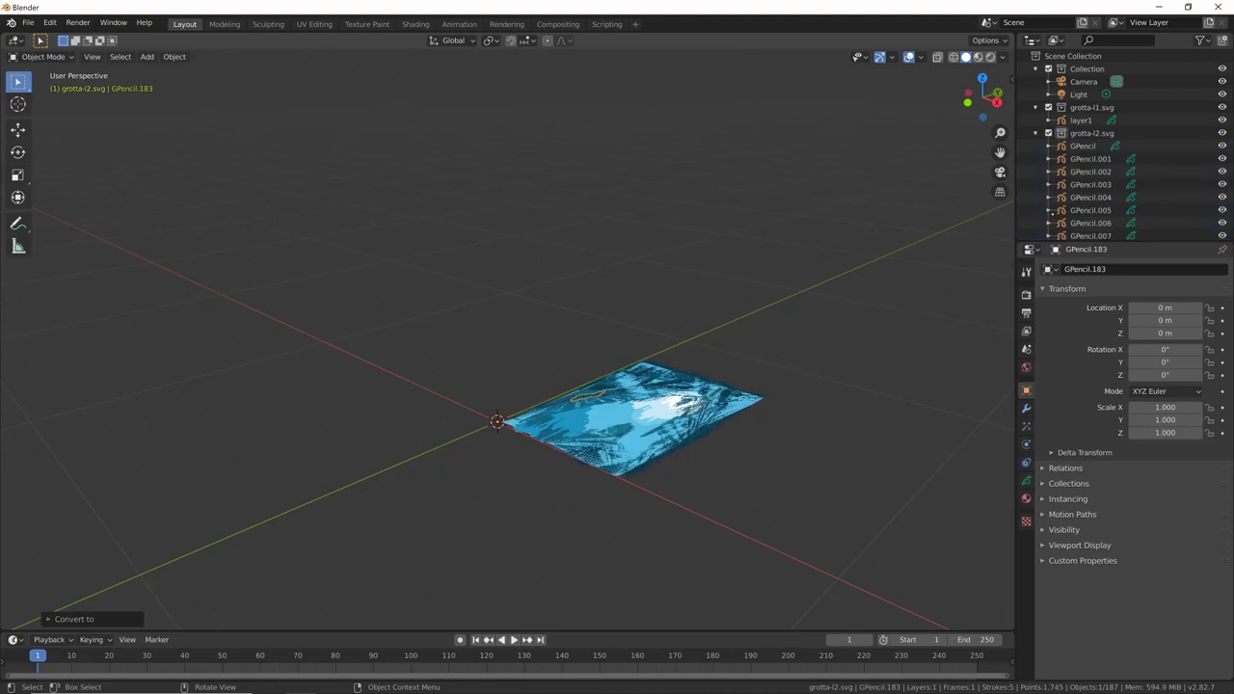
click(1097, 133)
right_click(1097, 133)
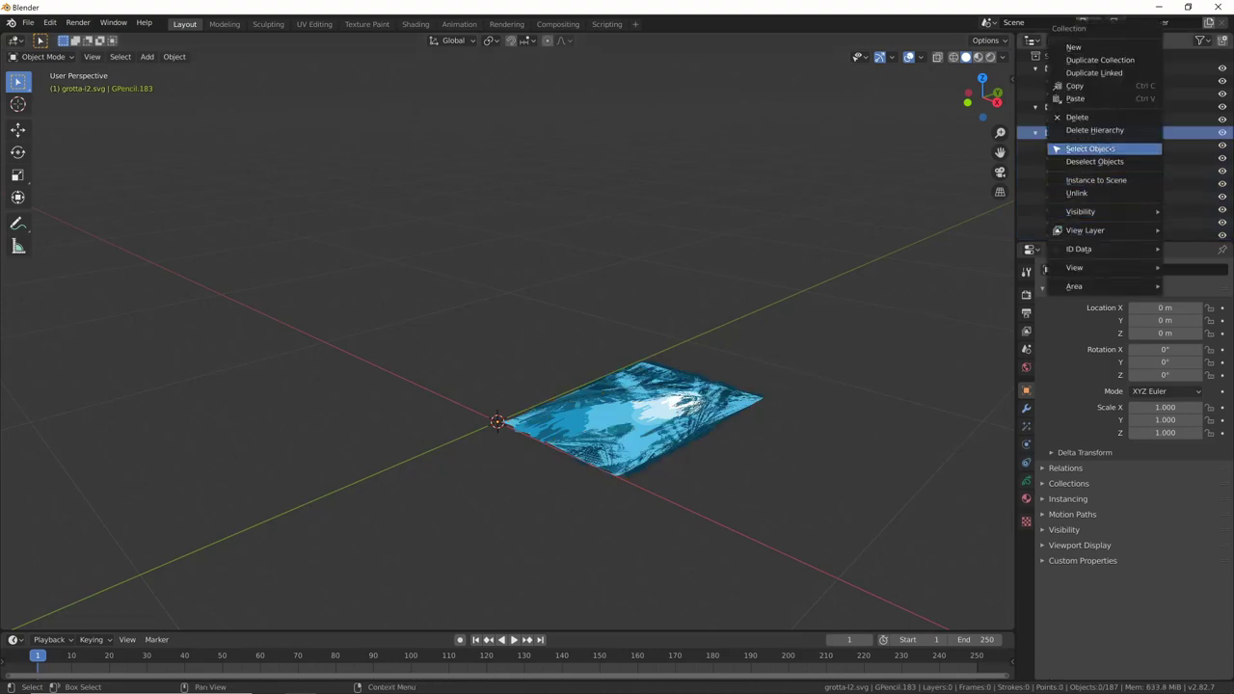
click(1089, 148)
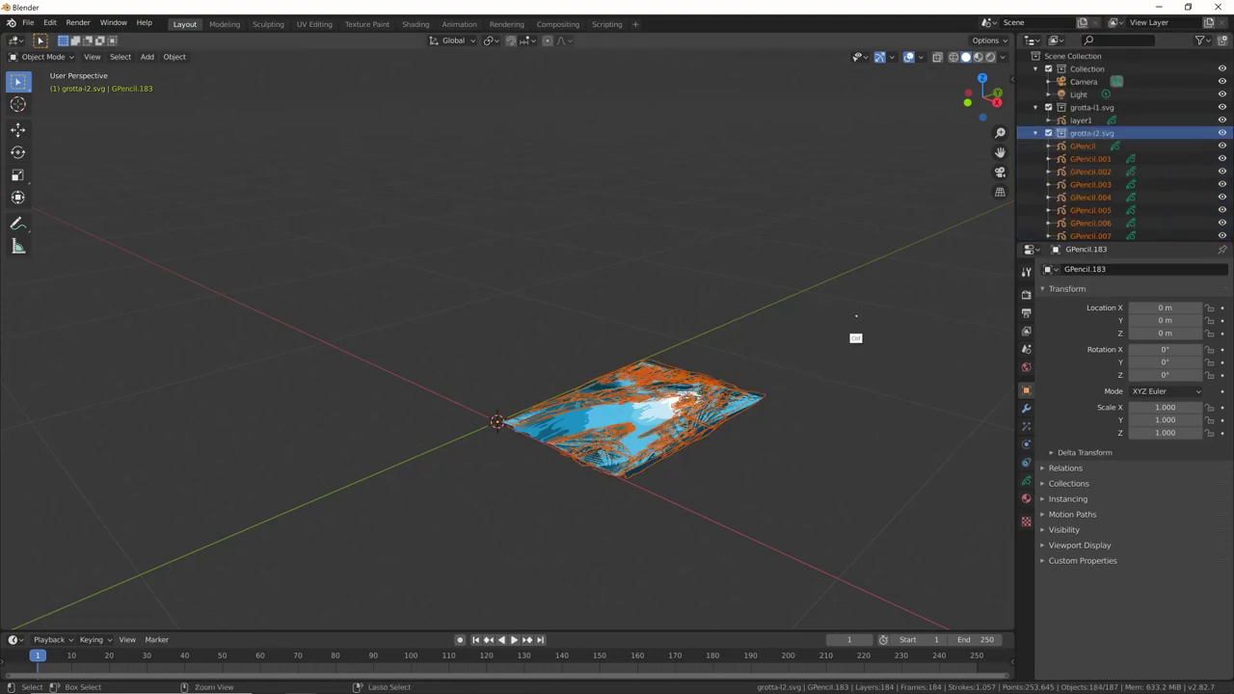
key(ctrl+j)
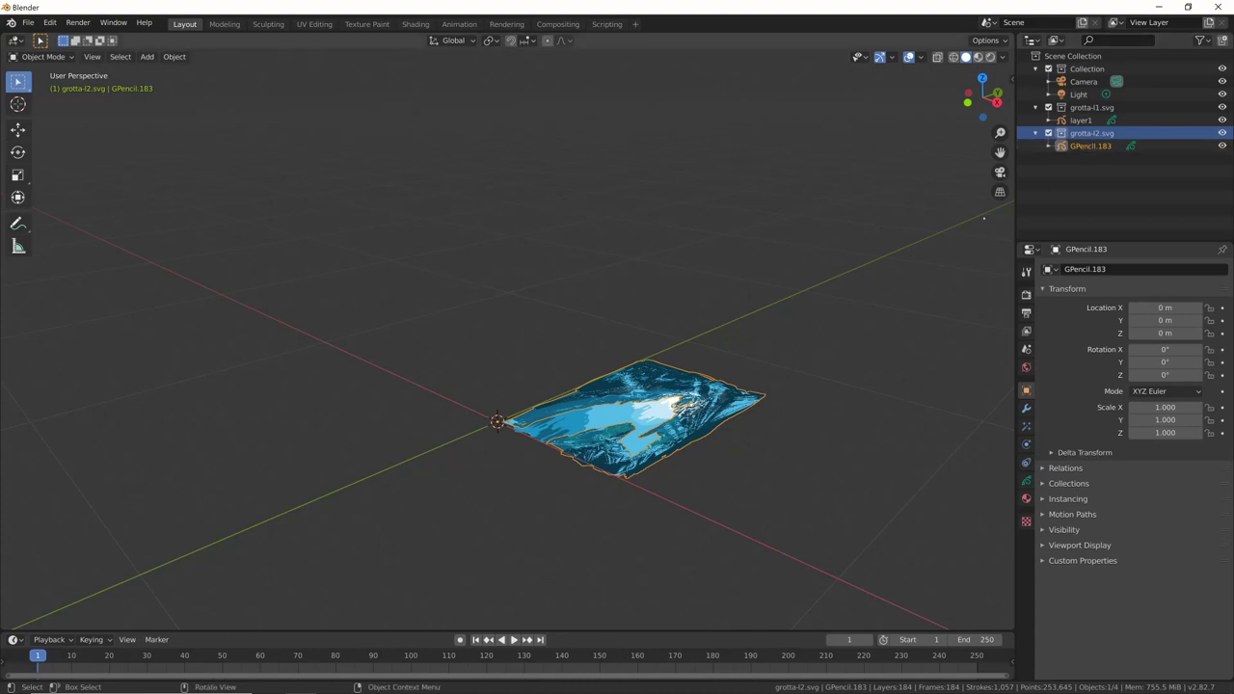
- Begin an SVG import with grotta-l3.svg chosen
click(28, 22)
mouse_move(58, 196)
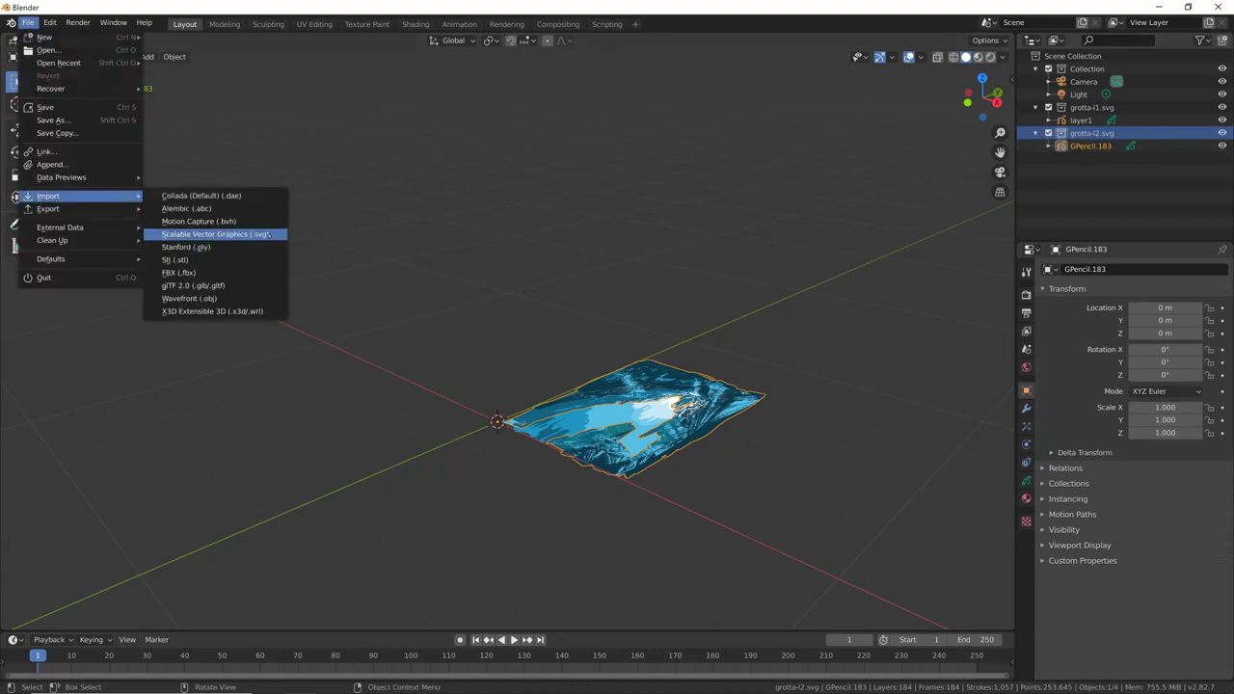
click(216, 234)
click(514, 122)
- Import grotta-l3.svg, convert Curve, Curve.001 and Curve.002 to Grease Pencil, and join them as GPencil.002
click(819, 390)
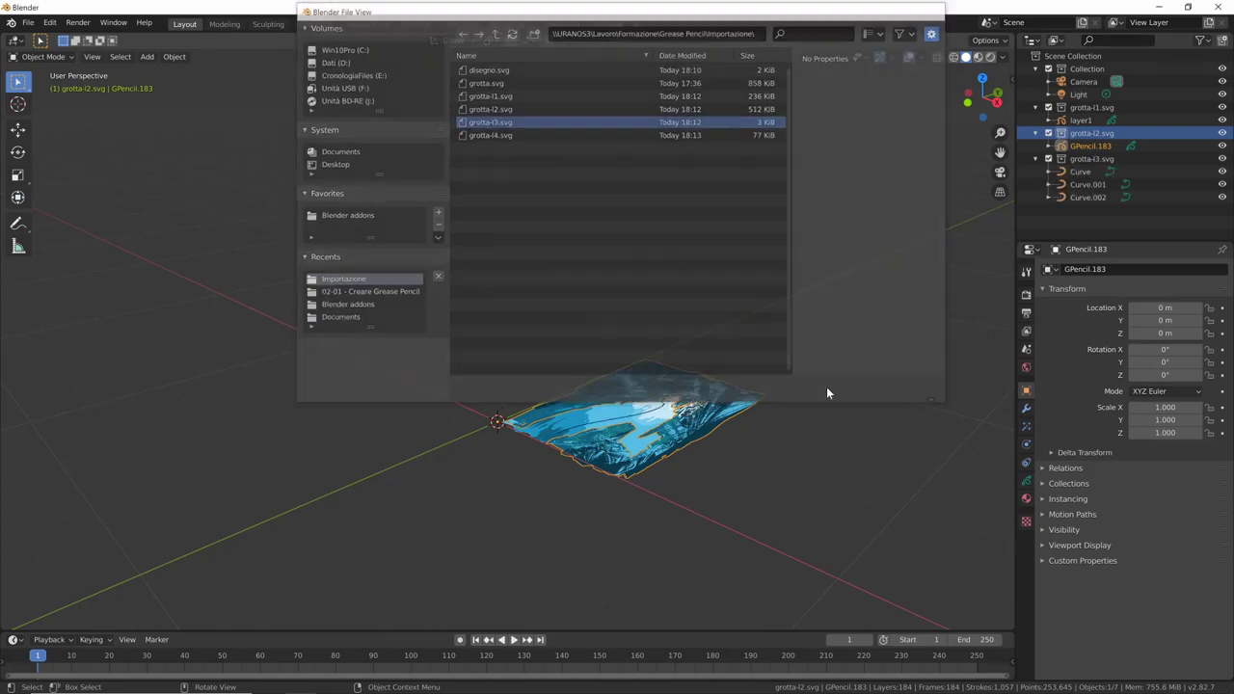
click(1080, 171)
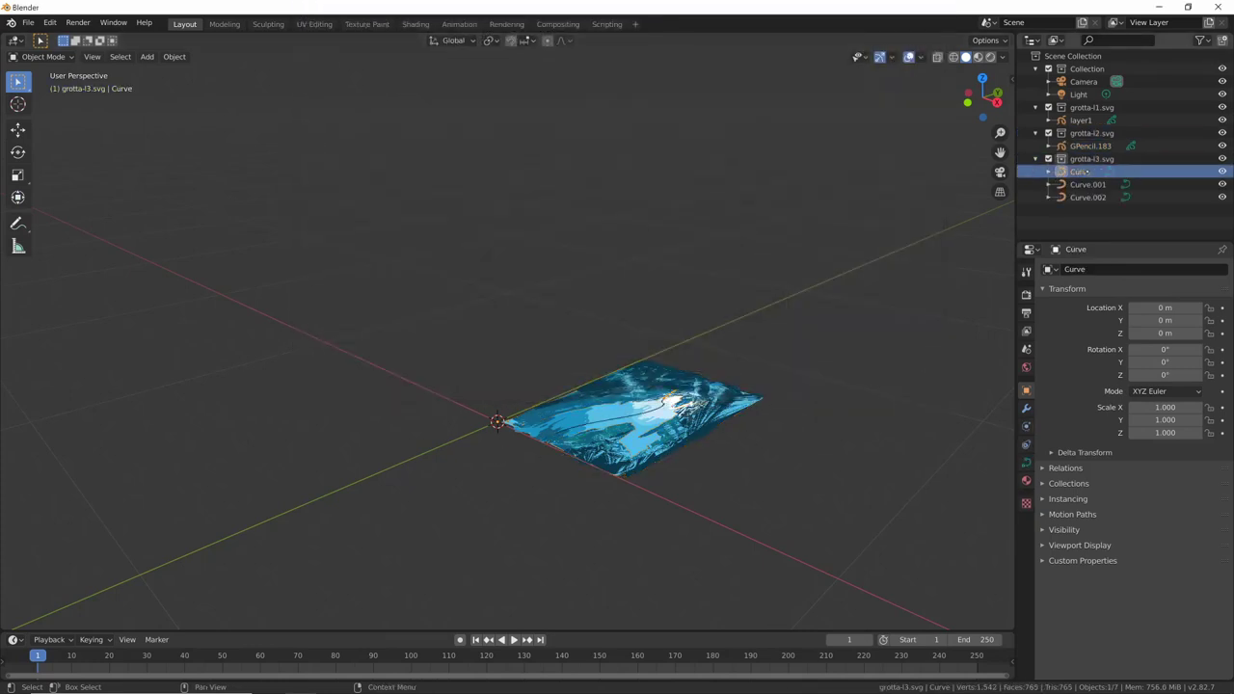
shift+click(1087, 196)
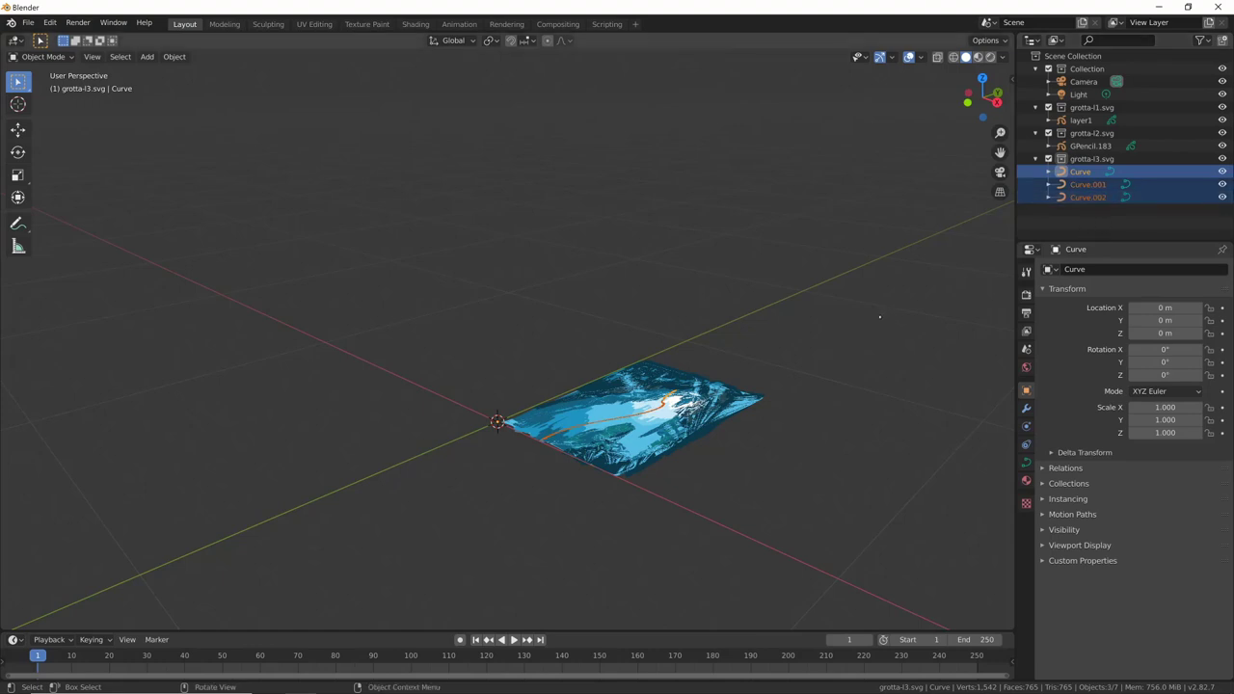
key(F3)
key(Return)
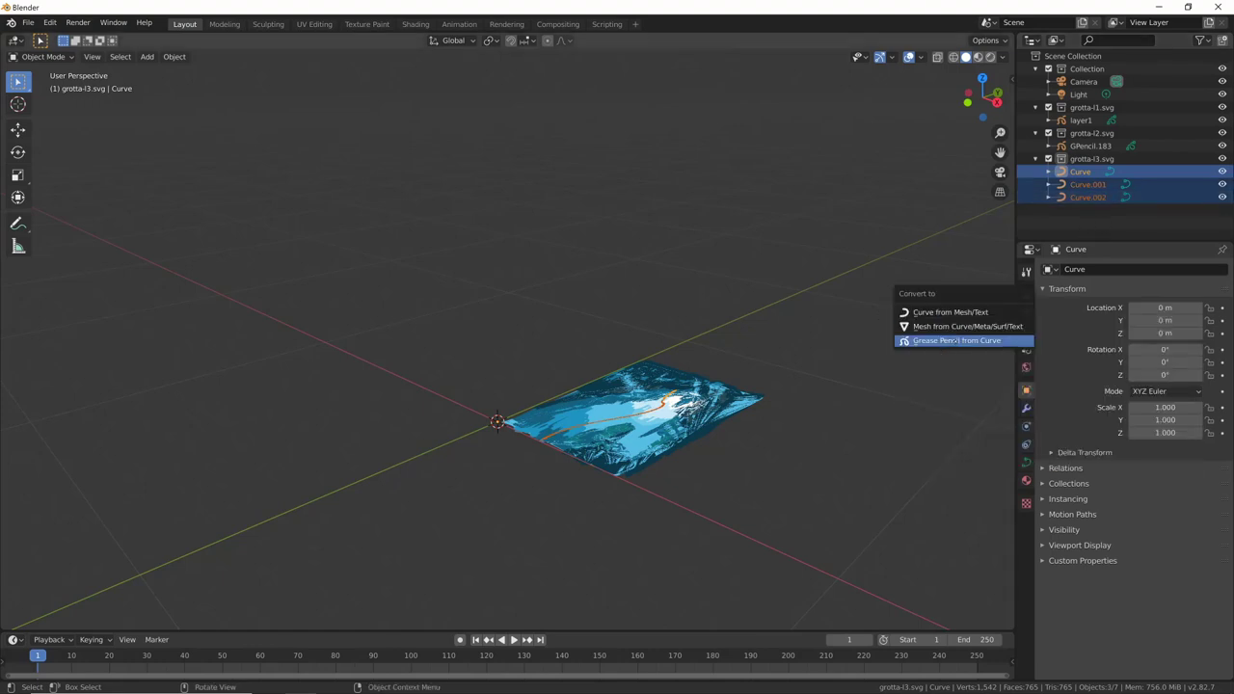
click(952, 340)
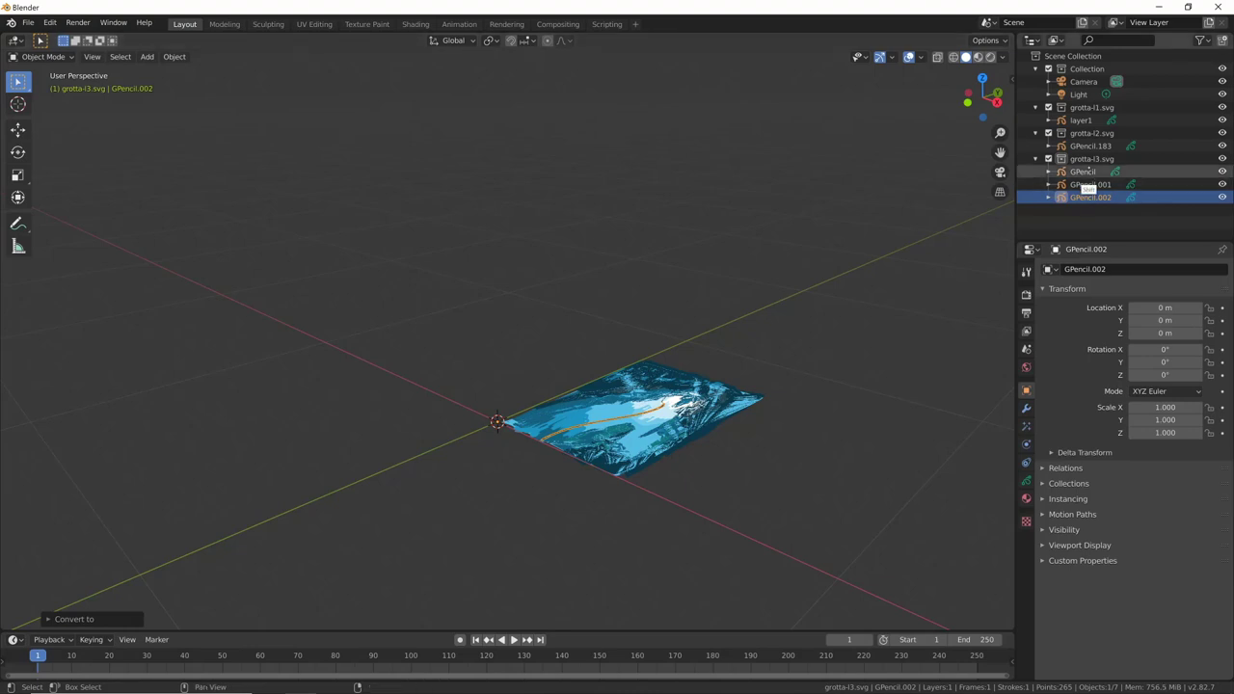
key(ctrl+j)
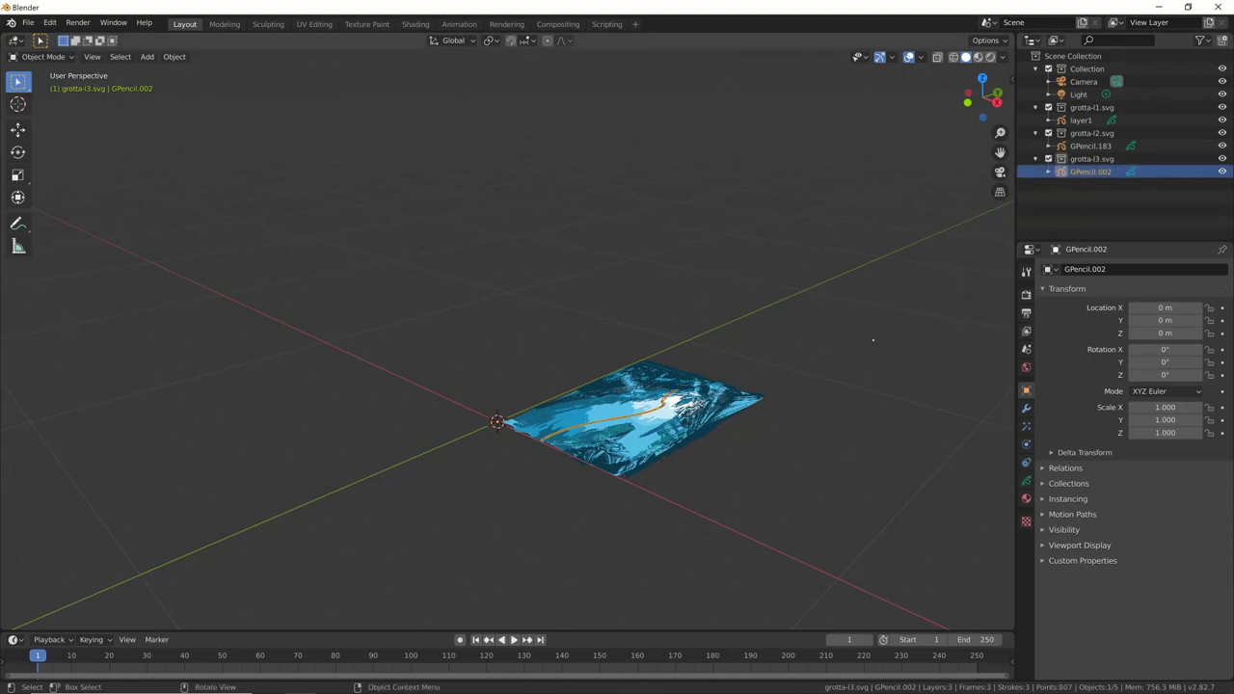
click(29, 22)
mouse_move(48, 195)
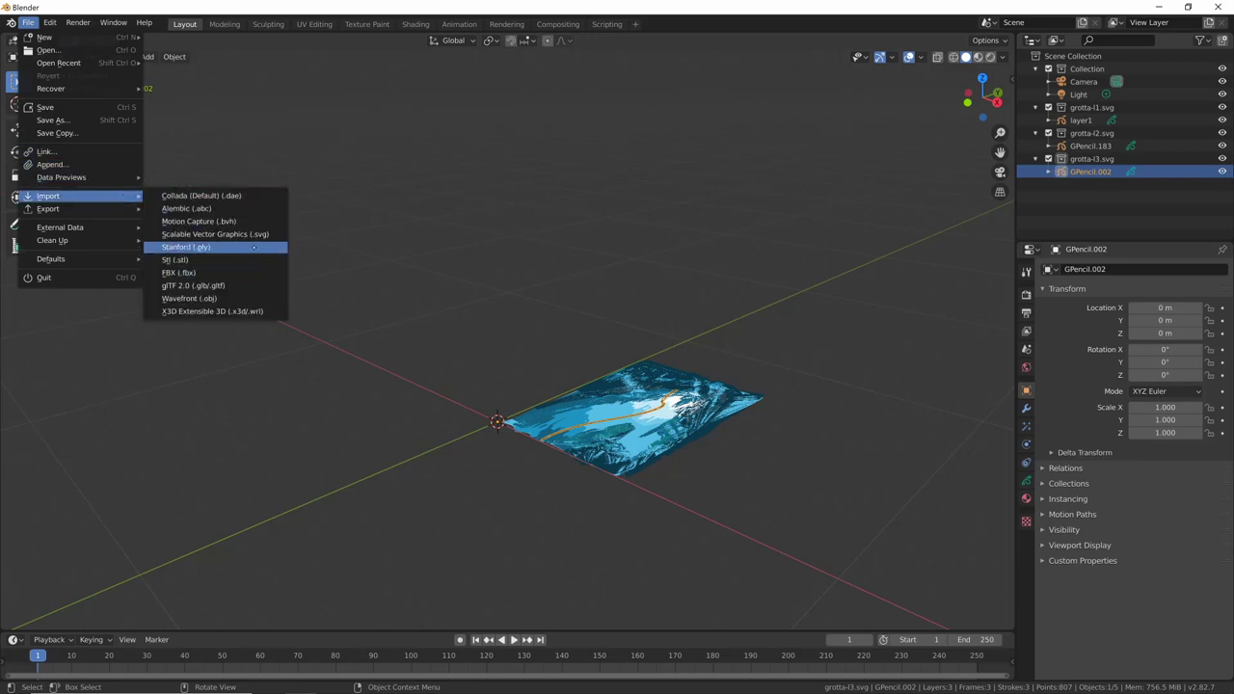
- Import grotta-l4.svg into the scene
click(231, 234)
click(529, 135)
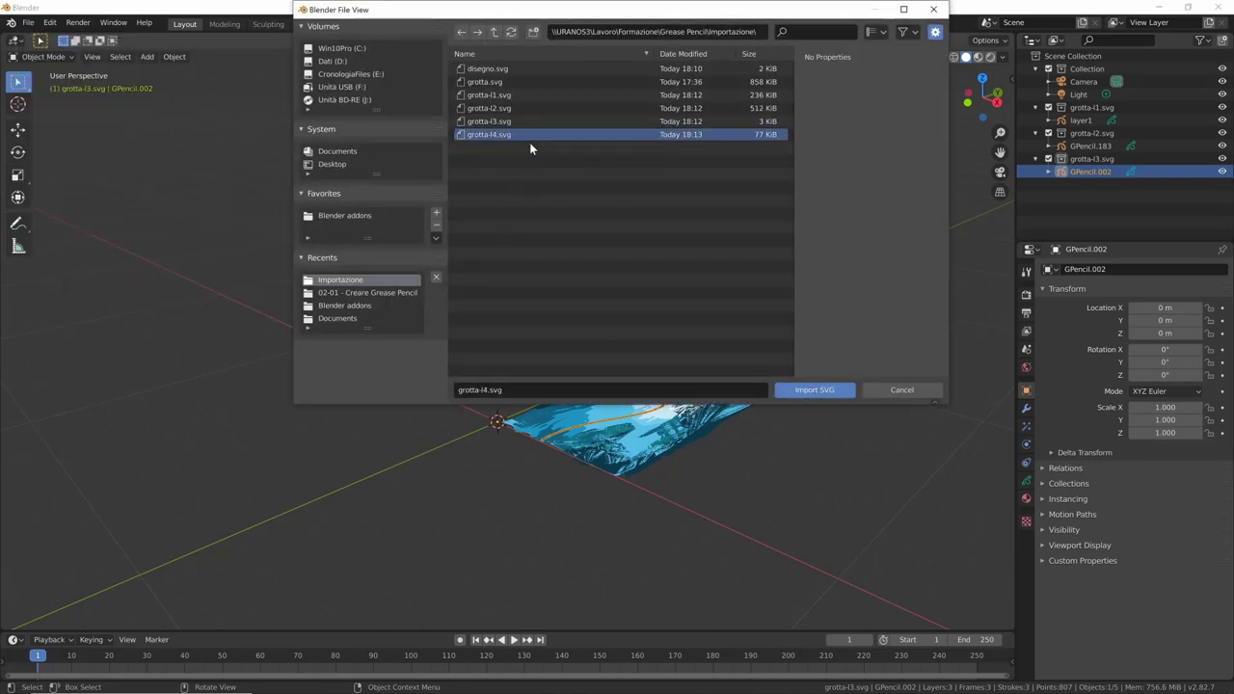
click(829, 390)
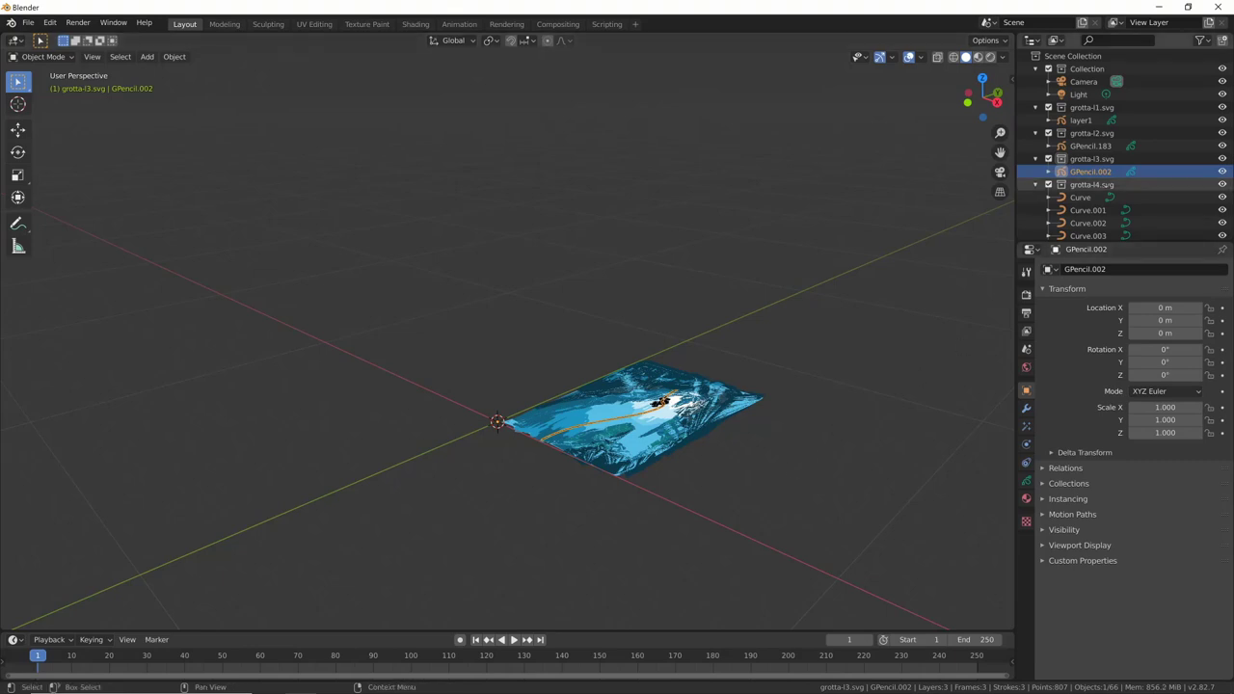
- Select all grotta-l4 curves by collection and convert them to Grease Pencil
click(1080, 196)
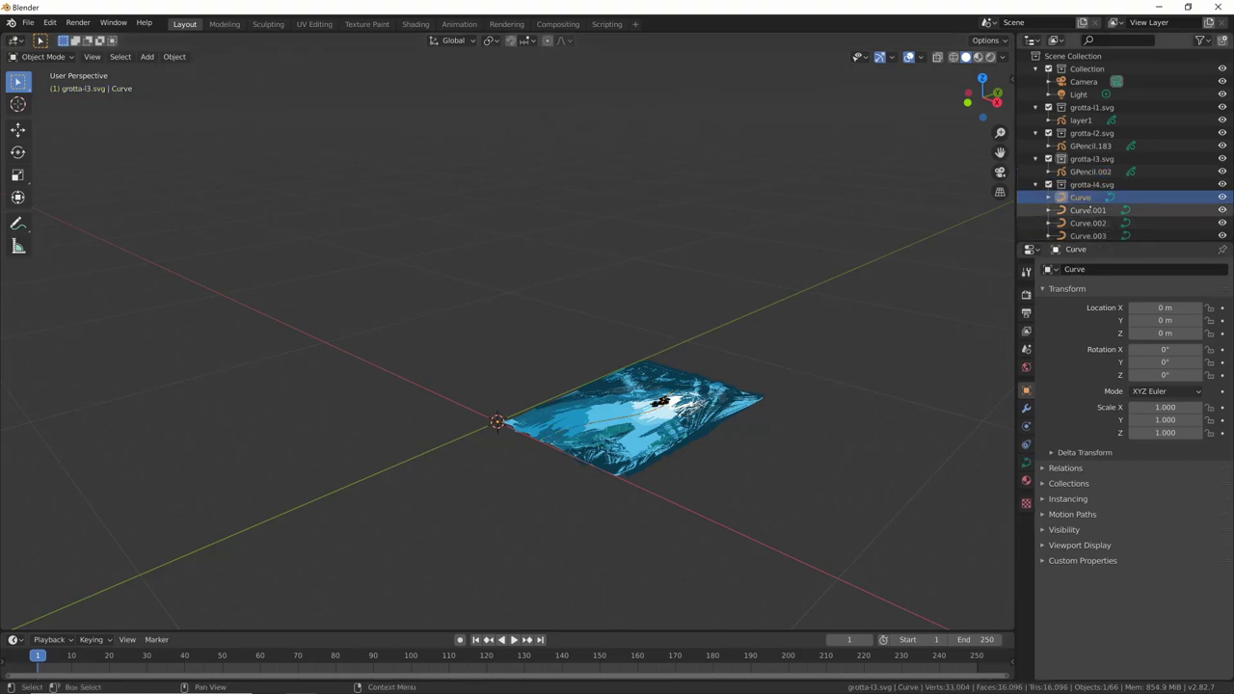
key(shift)
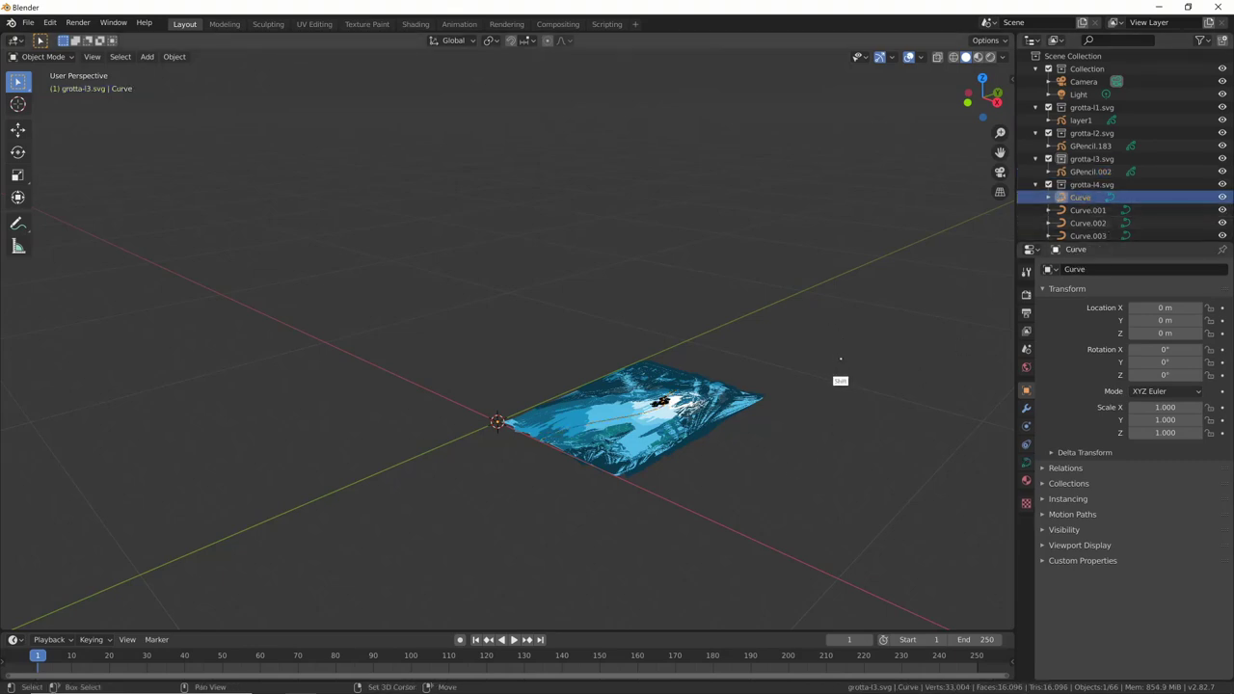
key(shift+g)
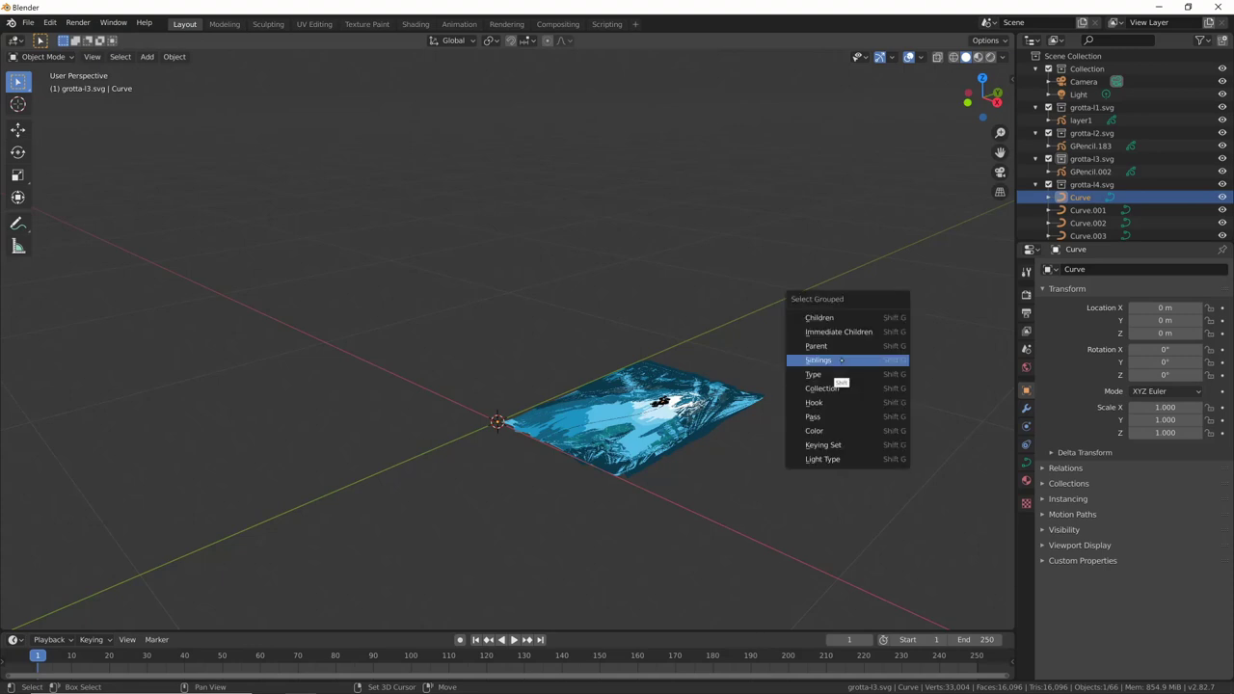
click(822, 389)
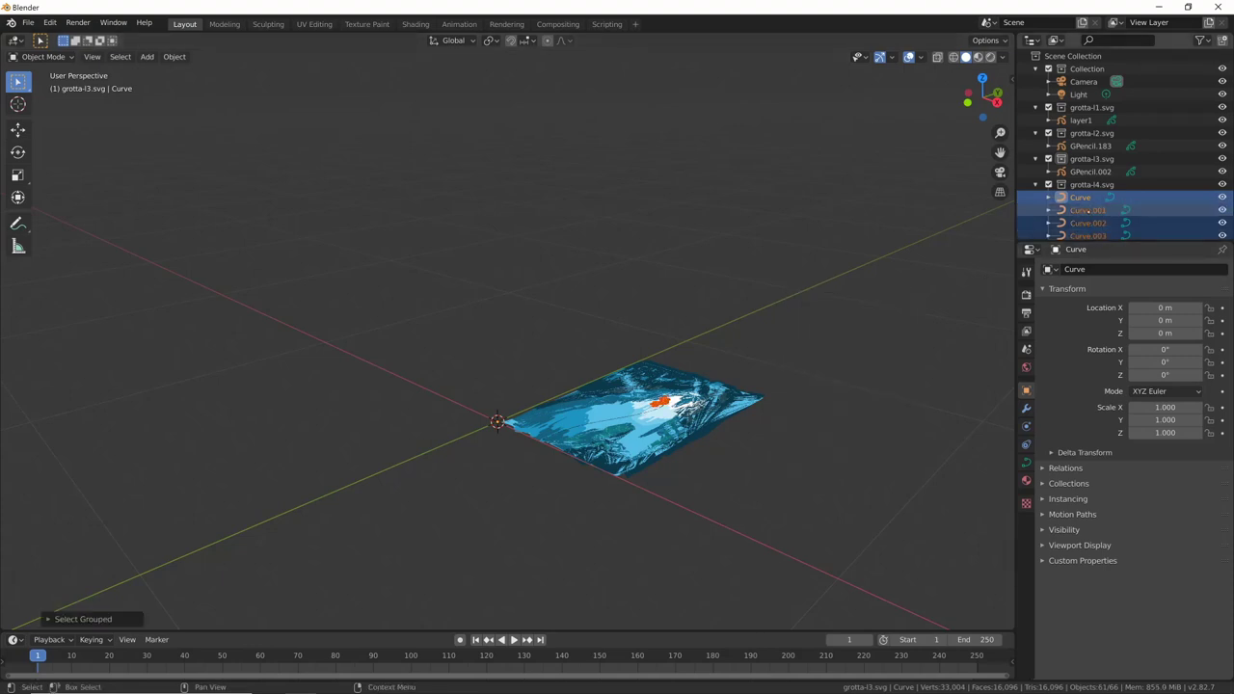
key(F3)
text(Convert to)
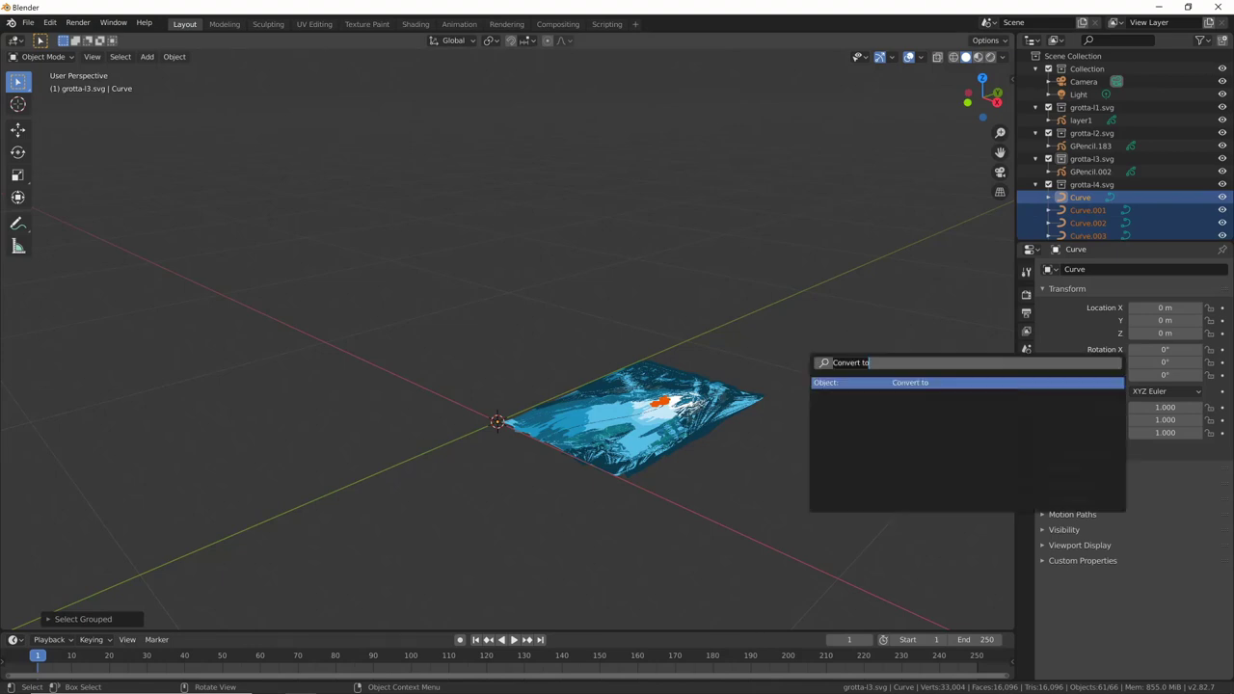
key(Return)
click(895, 383)
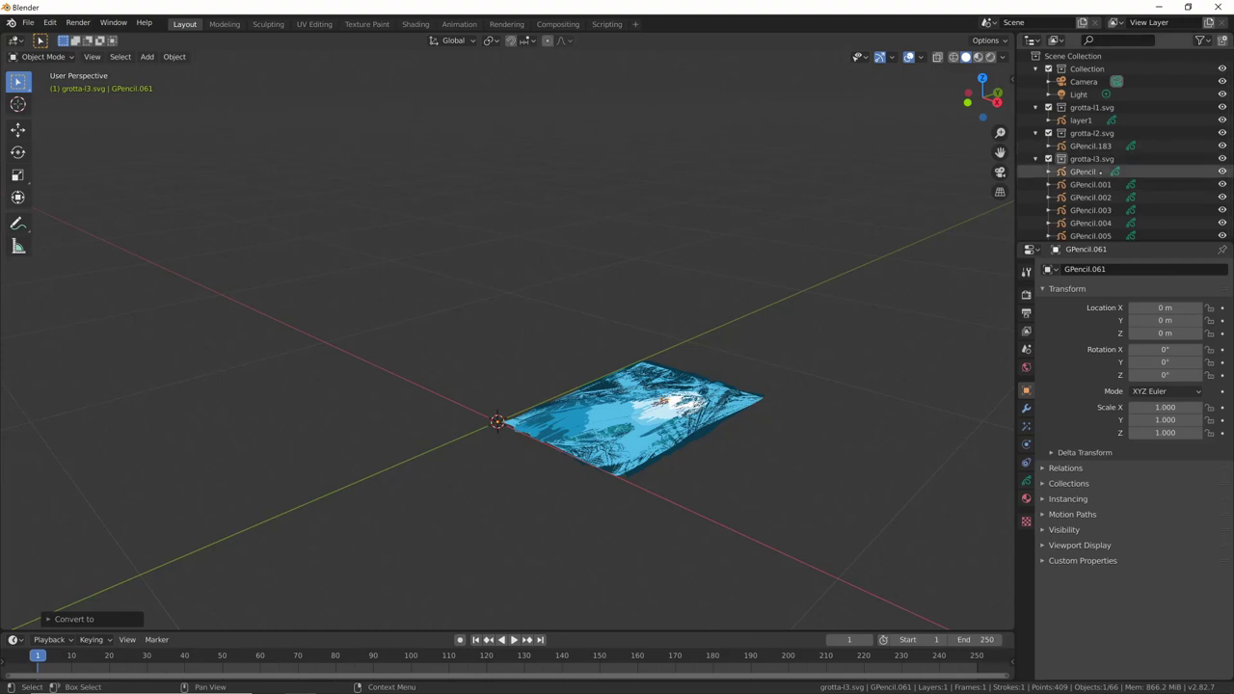
- Move the new Grease Pencil objects into the grotta-l4.svg collection and join them into GPencil.061
scroll(1109, 145, down, 2)
scroll(1109, 144, down, 3)
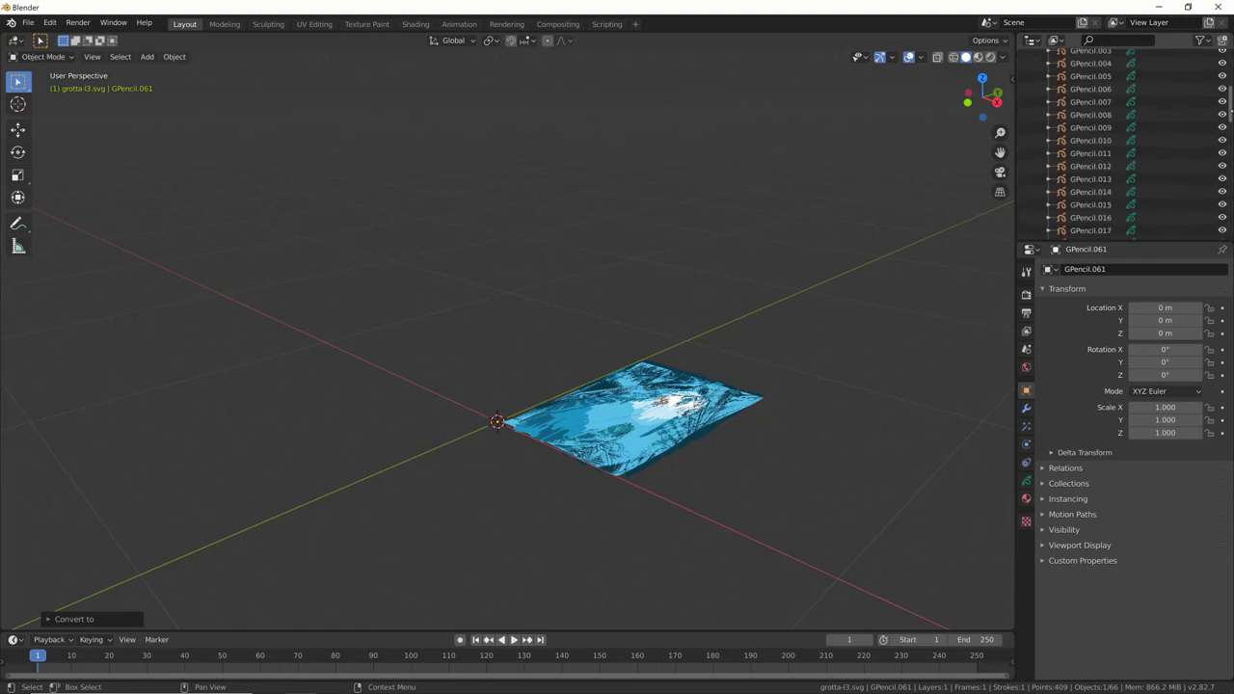
scroll(1127, 139, down, 4)
scroll(1128, 140, down, 4)
scroll(1128, 140, down, 4)
scroll(1128, 140, down, 3)
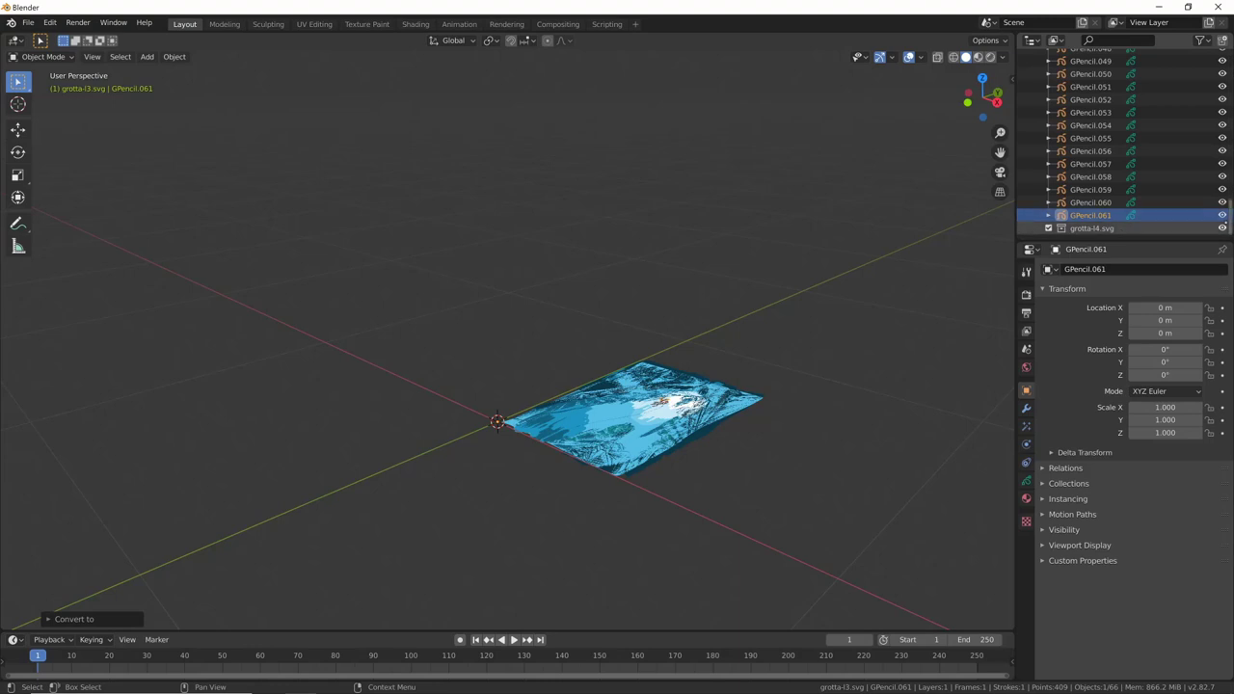
scroll(1099, 142, up, 5)
scroll(1099, 142, up, 5)
scroll(1099, 142, up, 5)
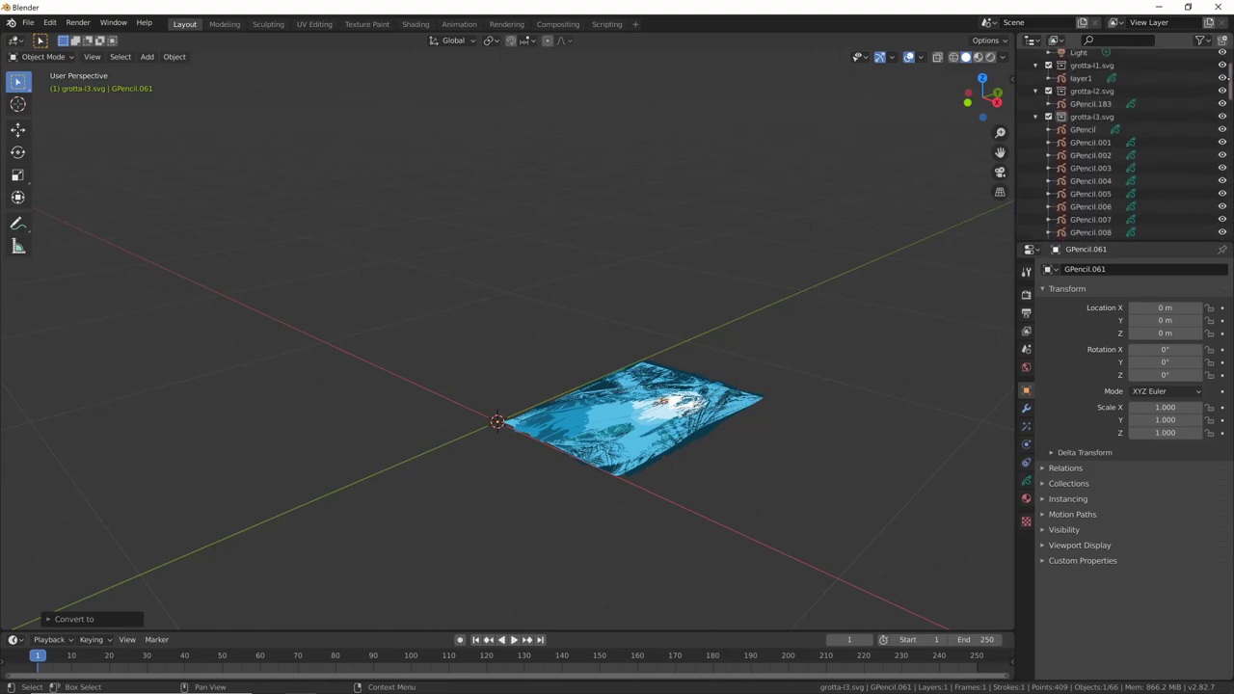
scroll(1100, 142, up, 5)
shift+click(1100, 142)
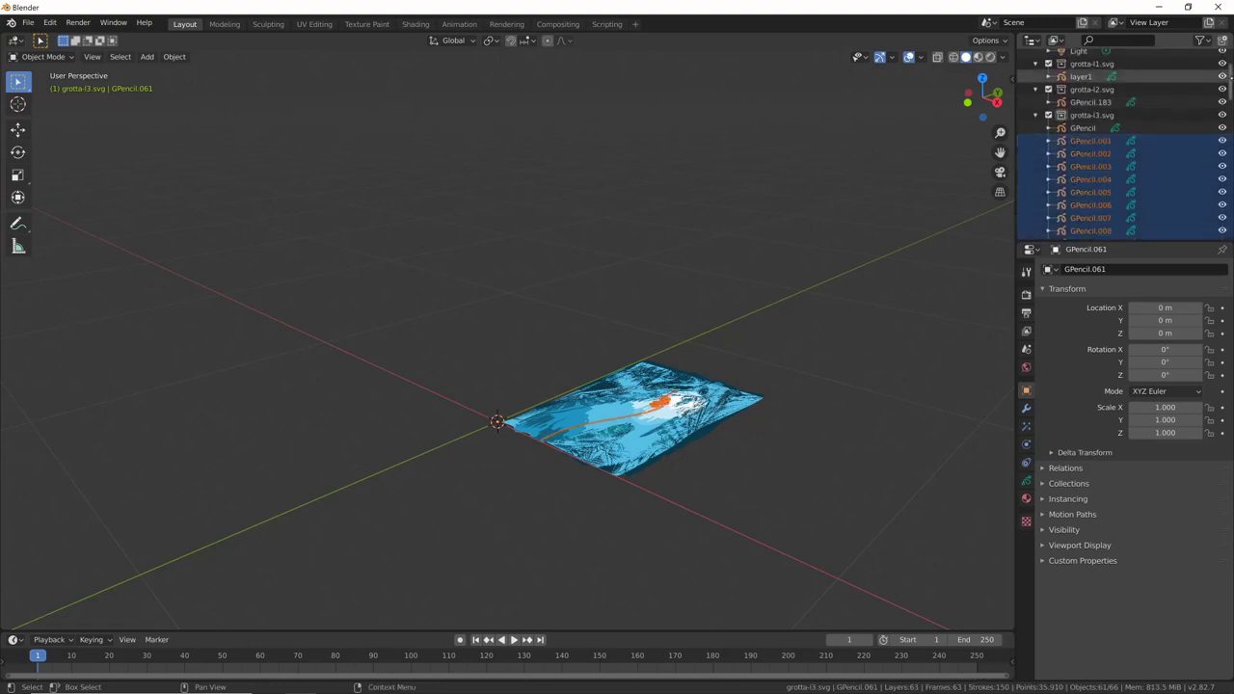
drag(1229, 76, 1231, 172)
drag(1090, 218, 1093, 232)
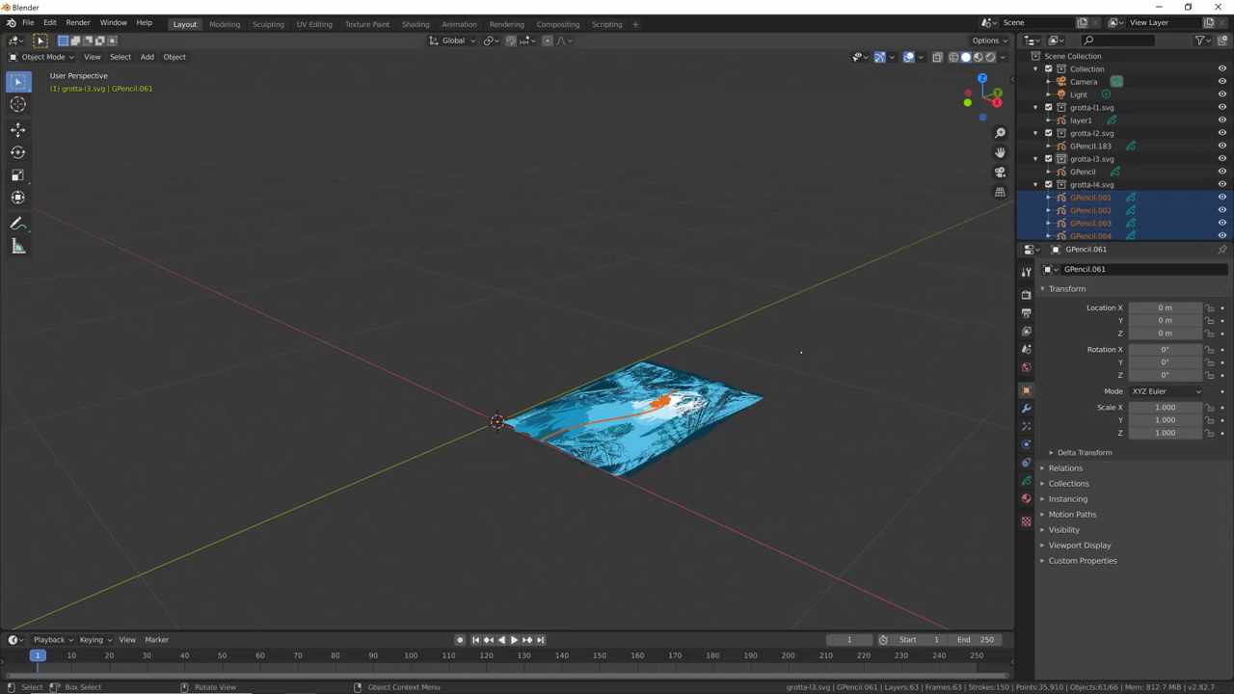
key(ctrl+j)
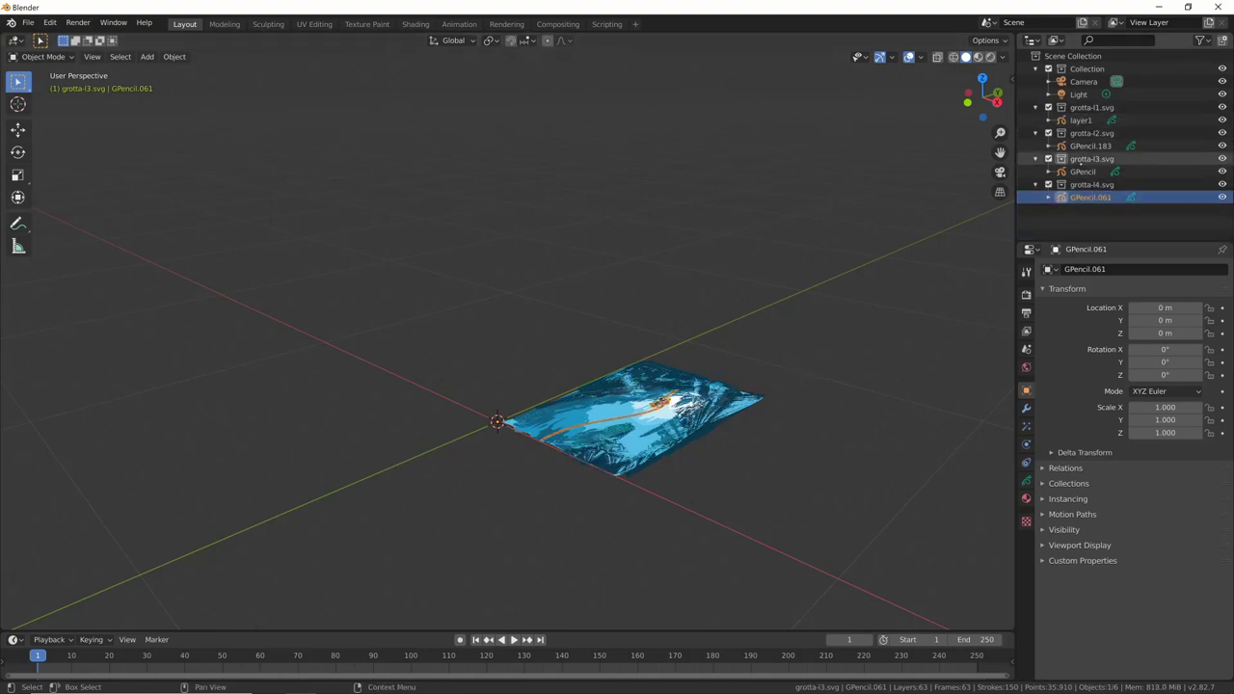
- Rename the remaining Grease Pencil objects to layer2, layer3 and layer4
double_click(1087, 145)
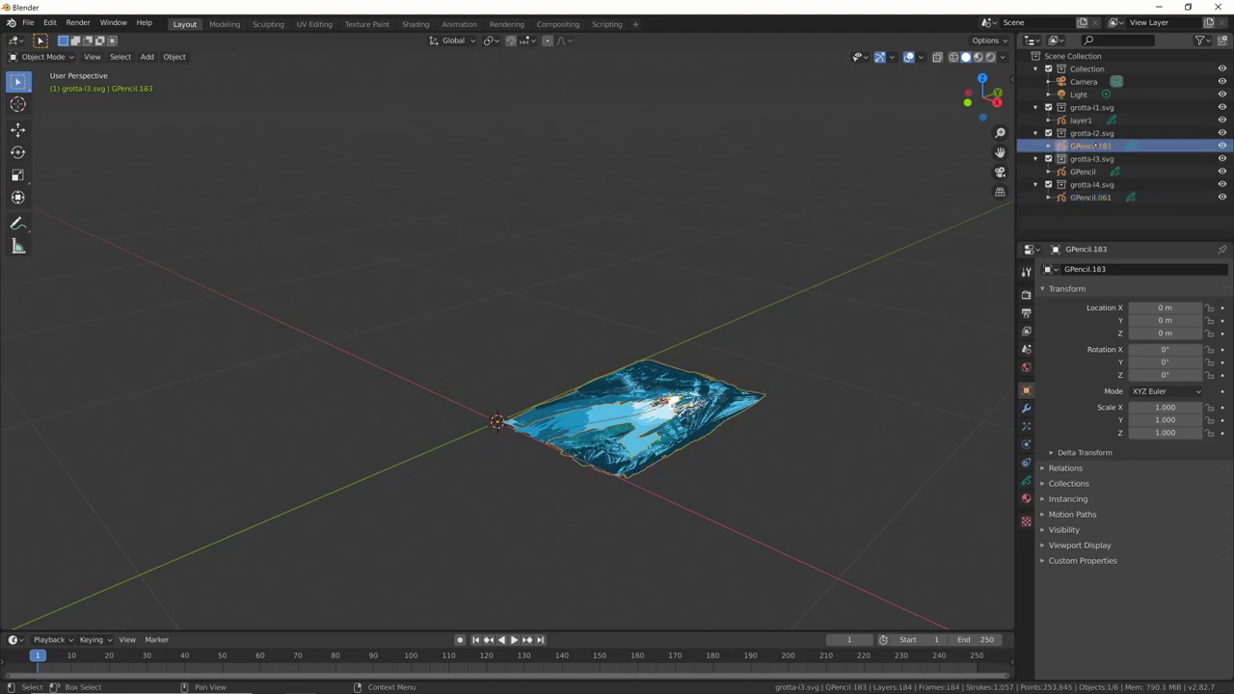
text(layer)
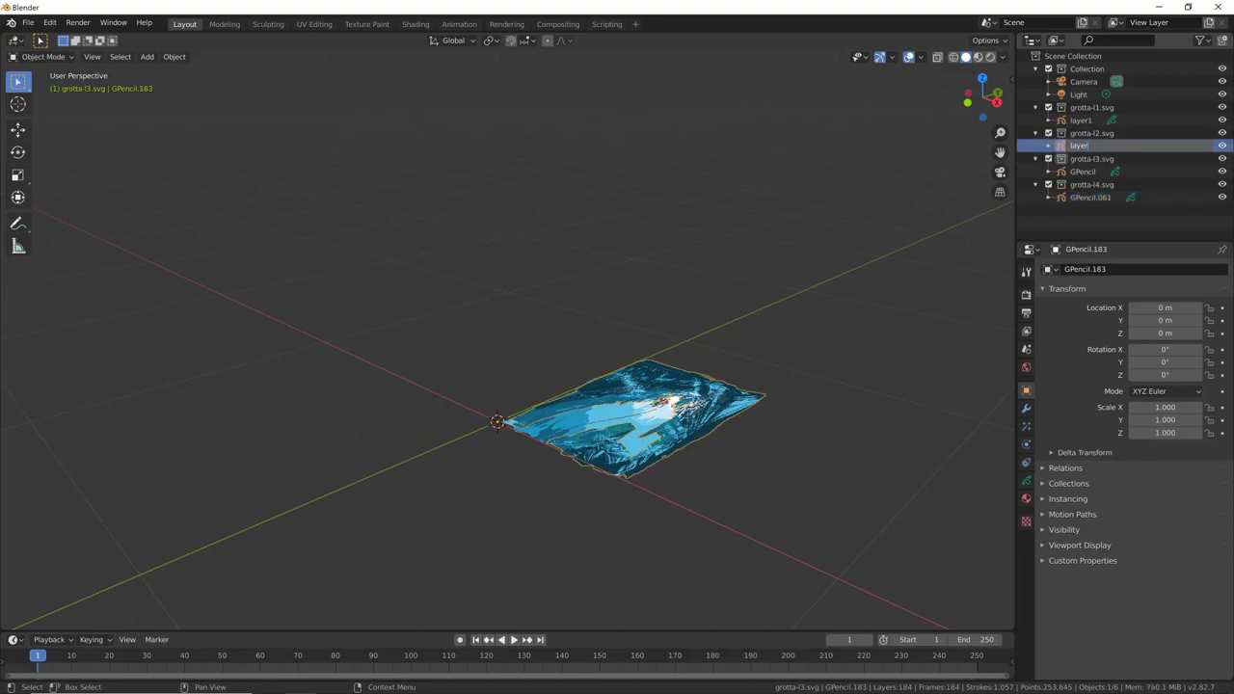
text(2)
key(Return)
double_click(1084, 170)
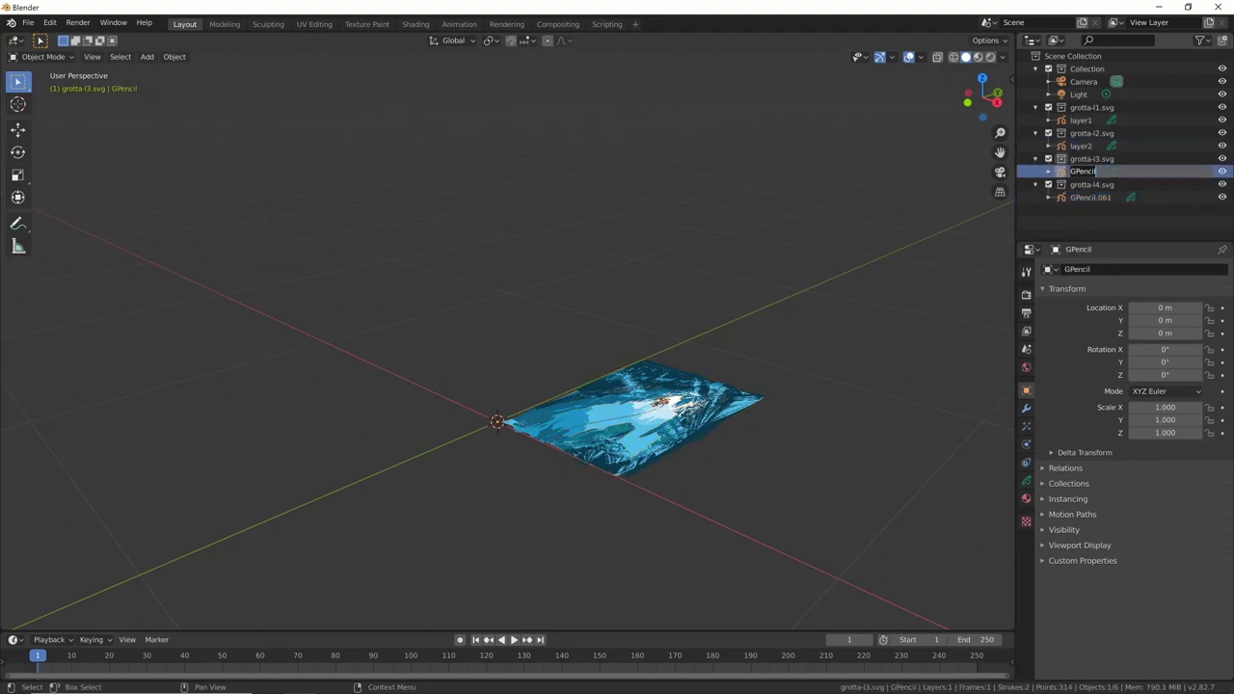
text(layer3)
key(Return)
double_click(1089, 197)
text(layer4)
- Select layer2 and check its layers by hiding and re-showing GP_Layer
click(1079, 119)
middle_drag(733, 424, 865, 434)
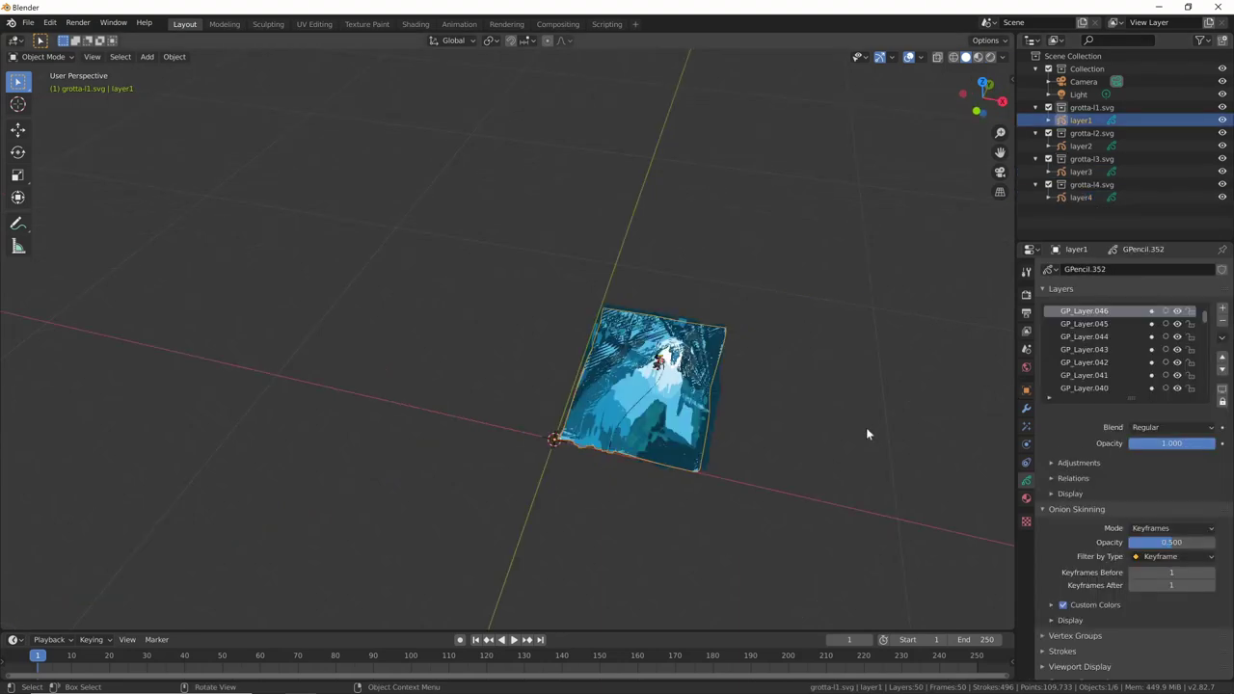
click(1090, 145)
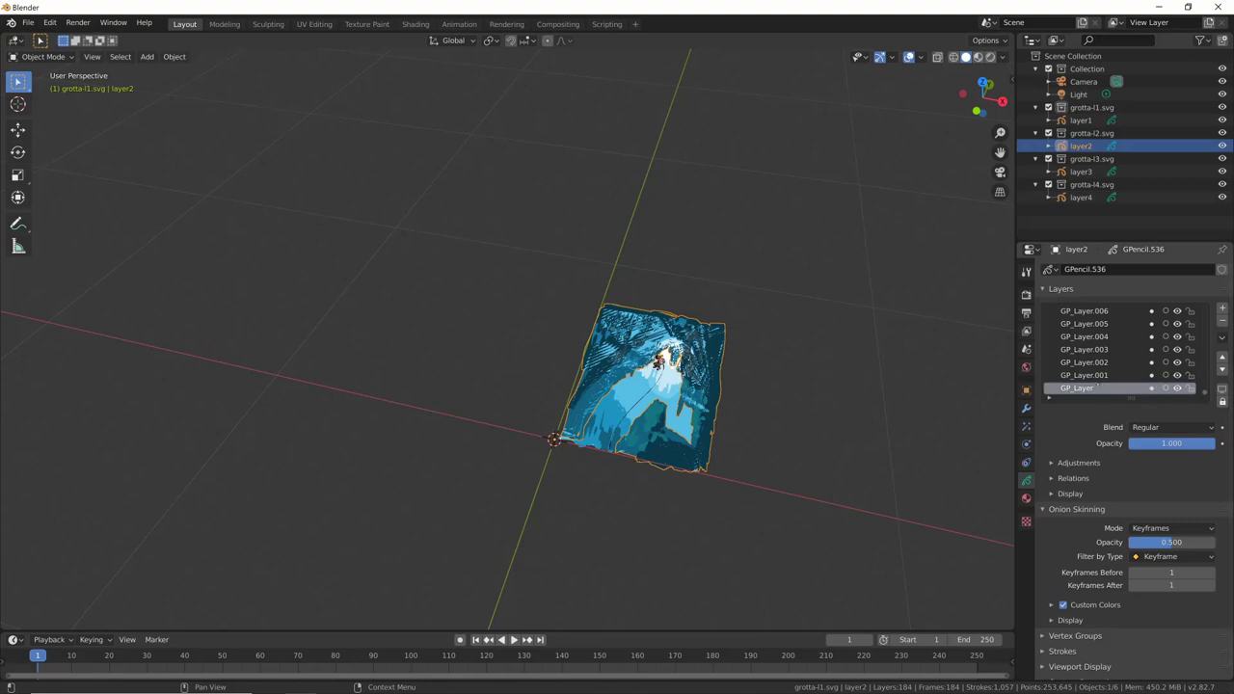
click(1177, 388)
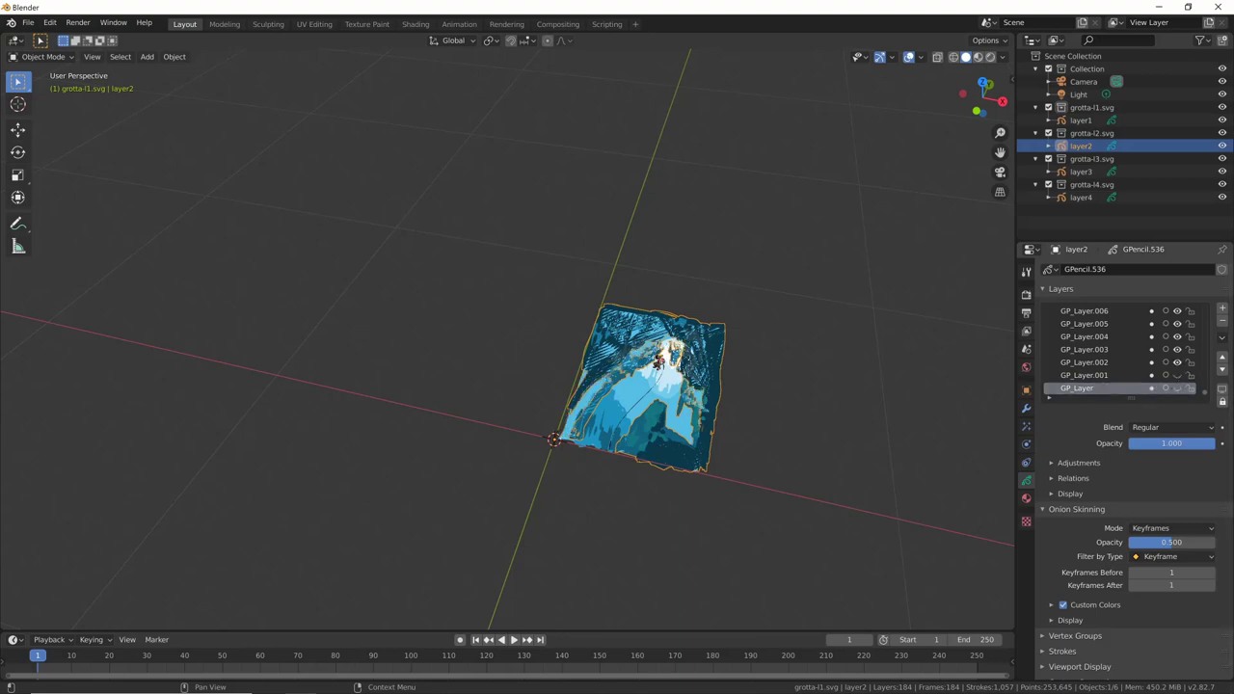
click(1177, 387)
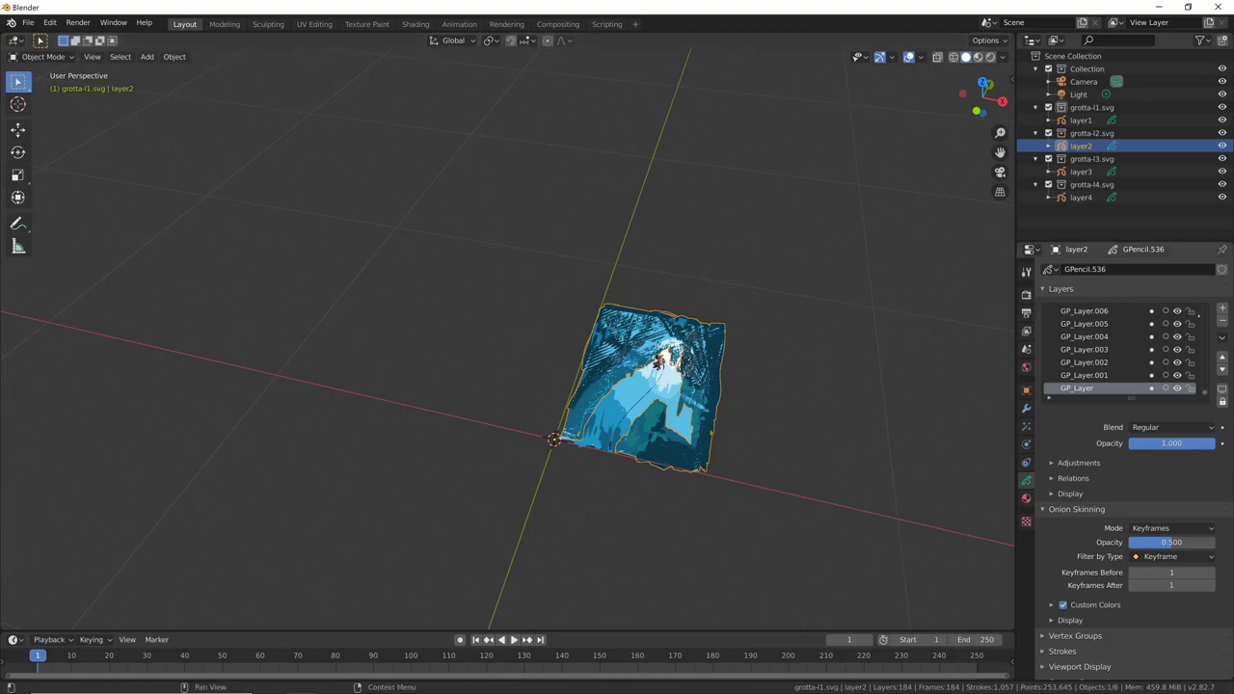
scroll(1123, 381, up, 10)
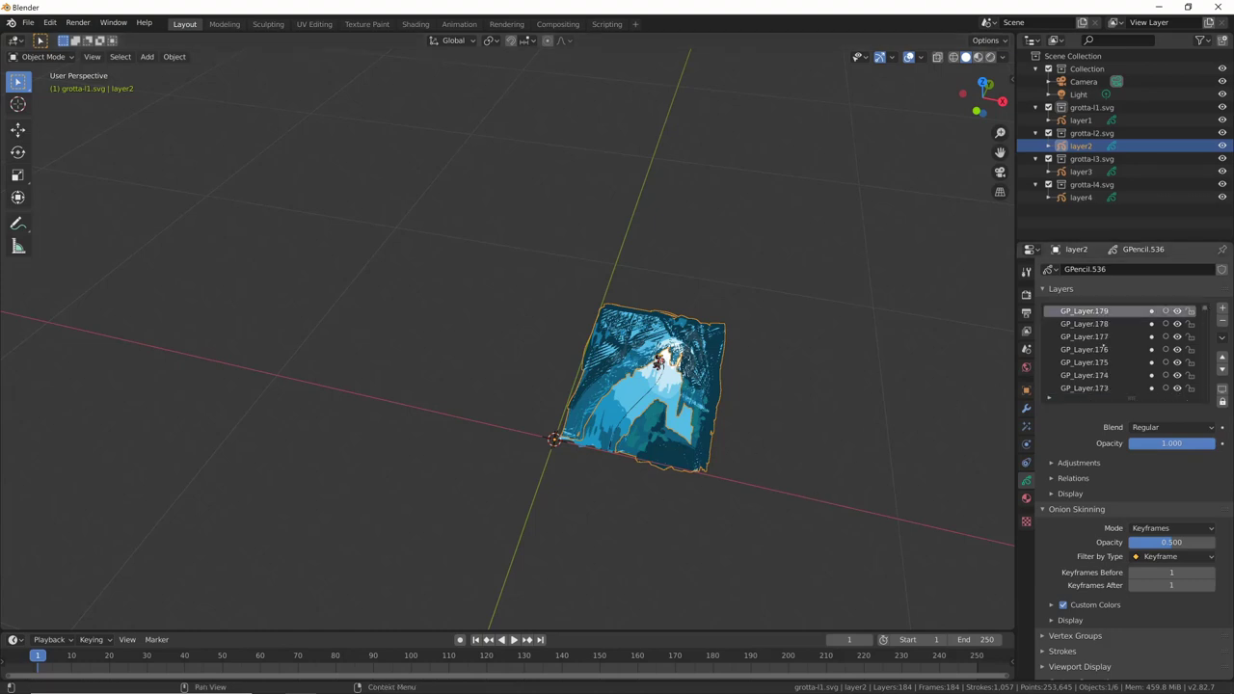
- Use Merge Down twice from the layer specials menu on layer2's top layer
click(1221, 338)
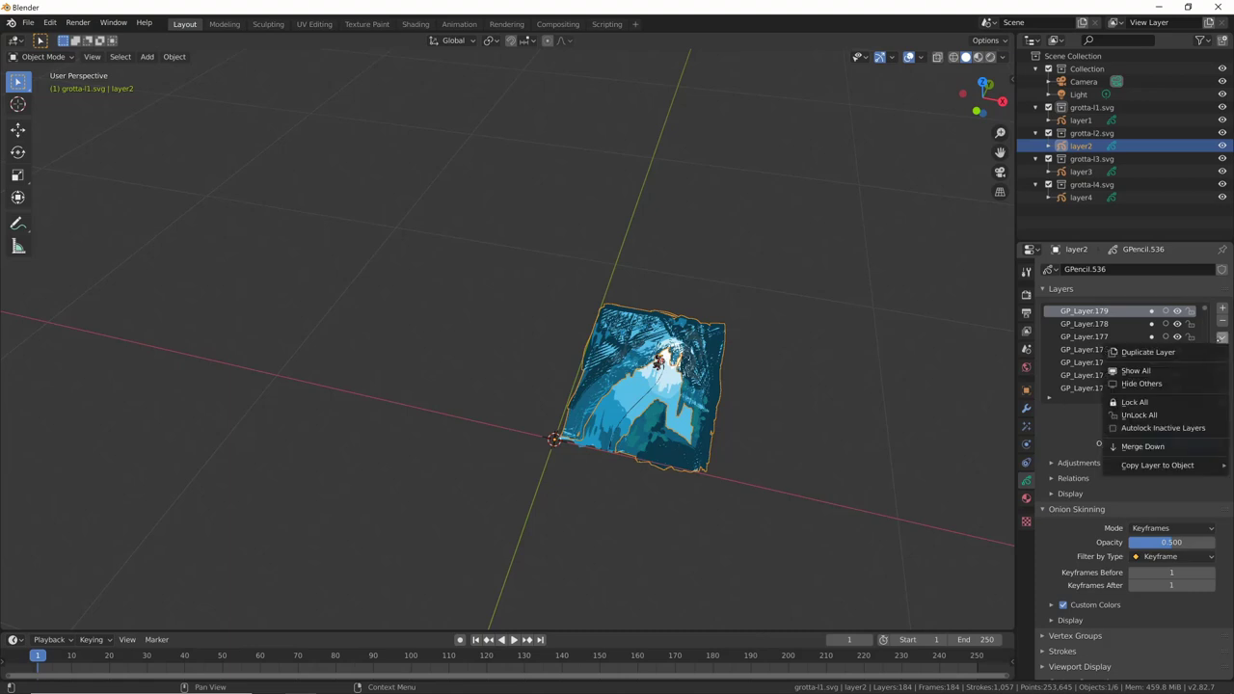
click(1147, 446)
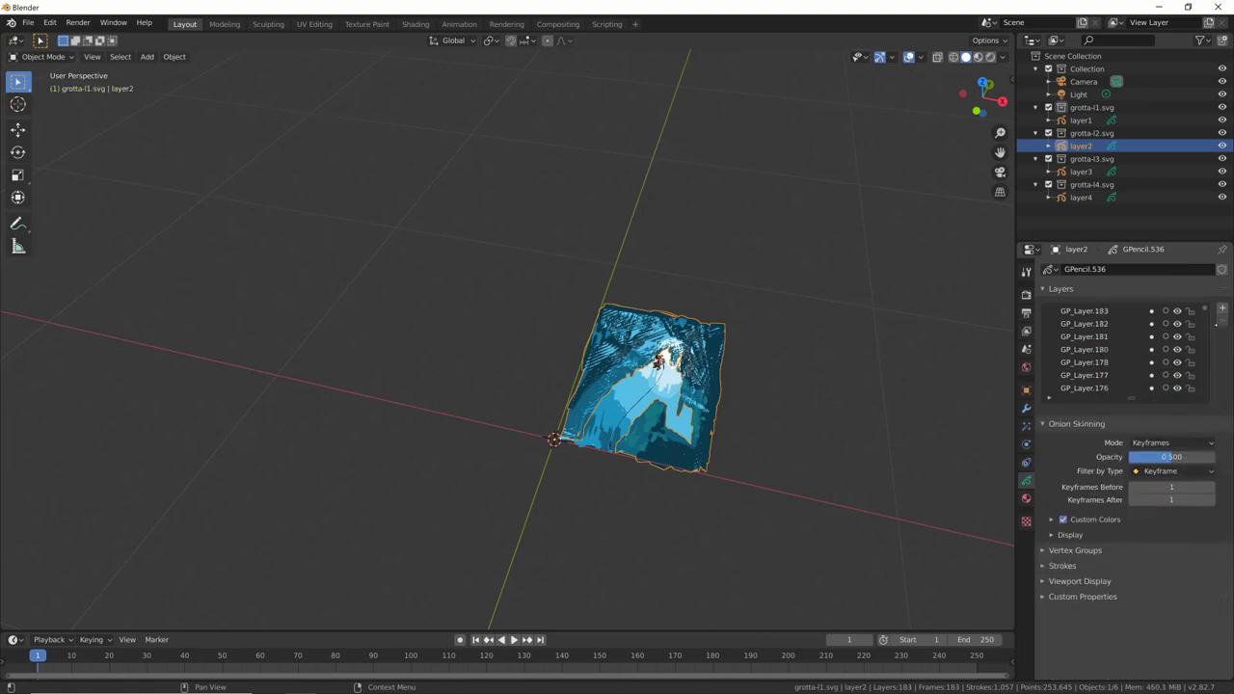
click(1221, 338)
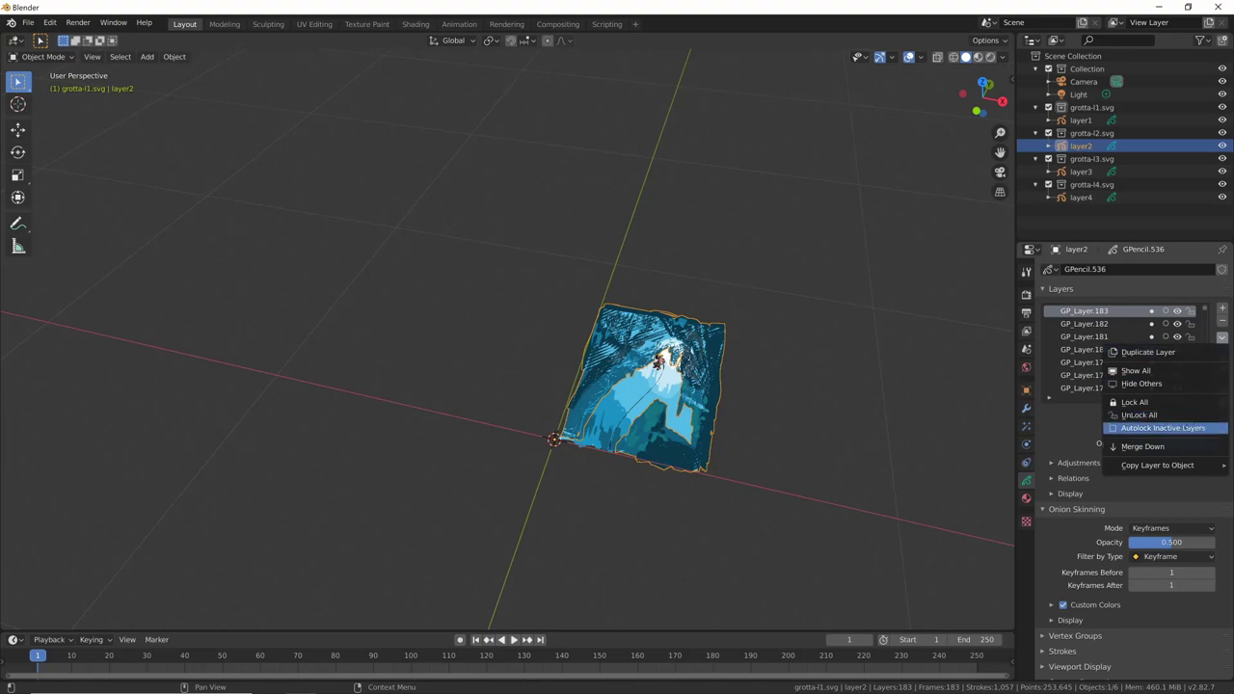
click(1164, 446)
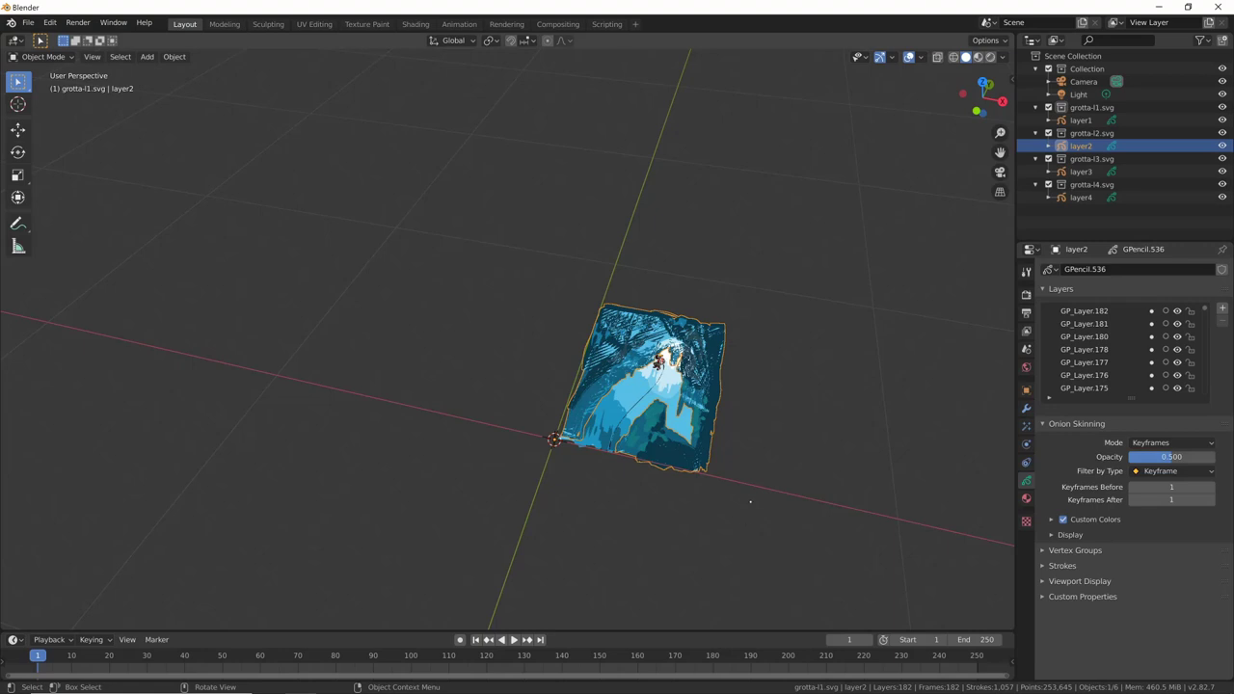
key(ctrl+Tab)
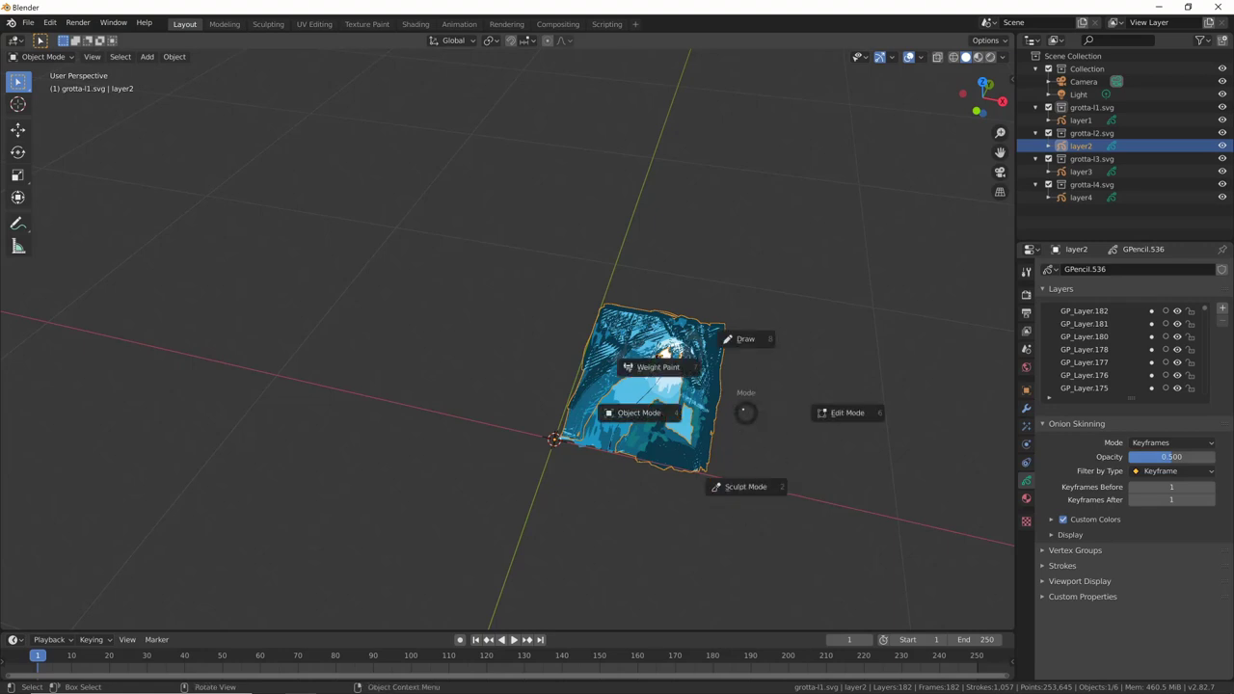
- Put layer2 in Edit Mode with whole-stroke selection
click(749, 405)
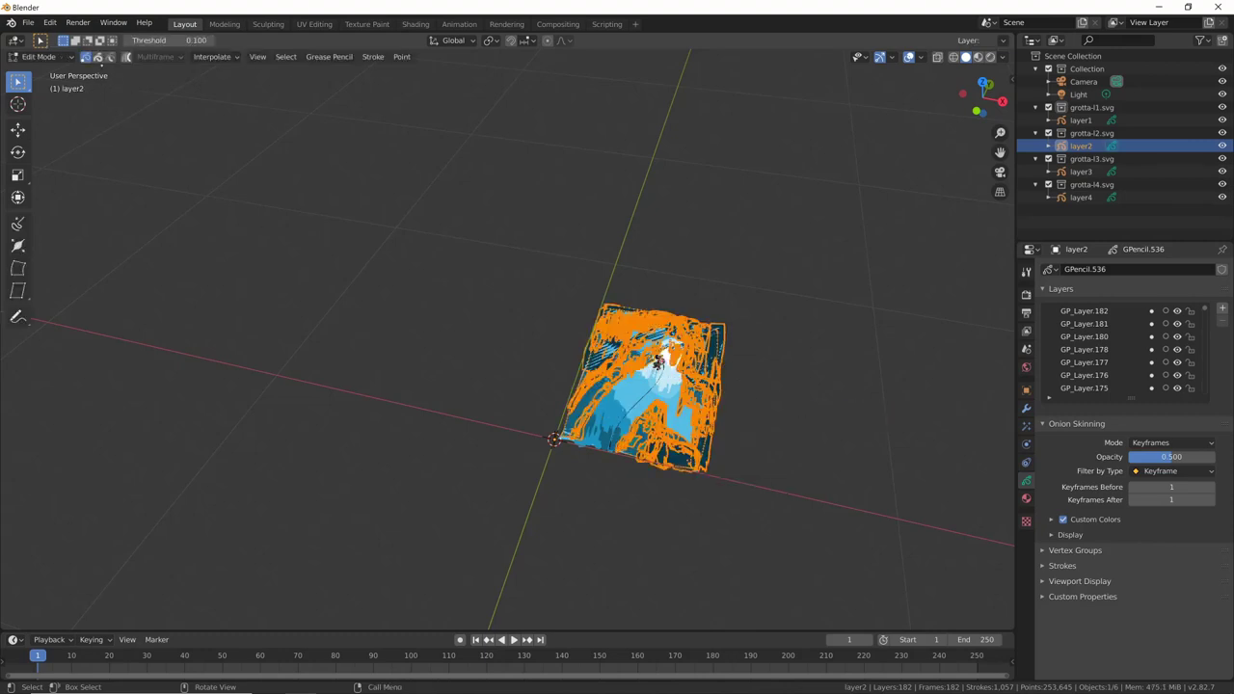
click(98, 57)
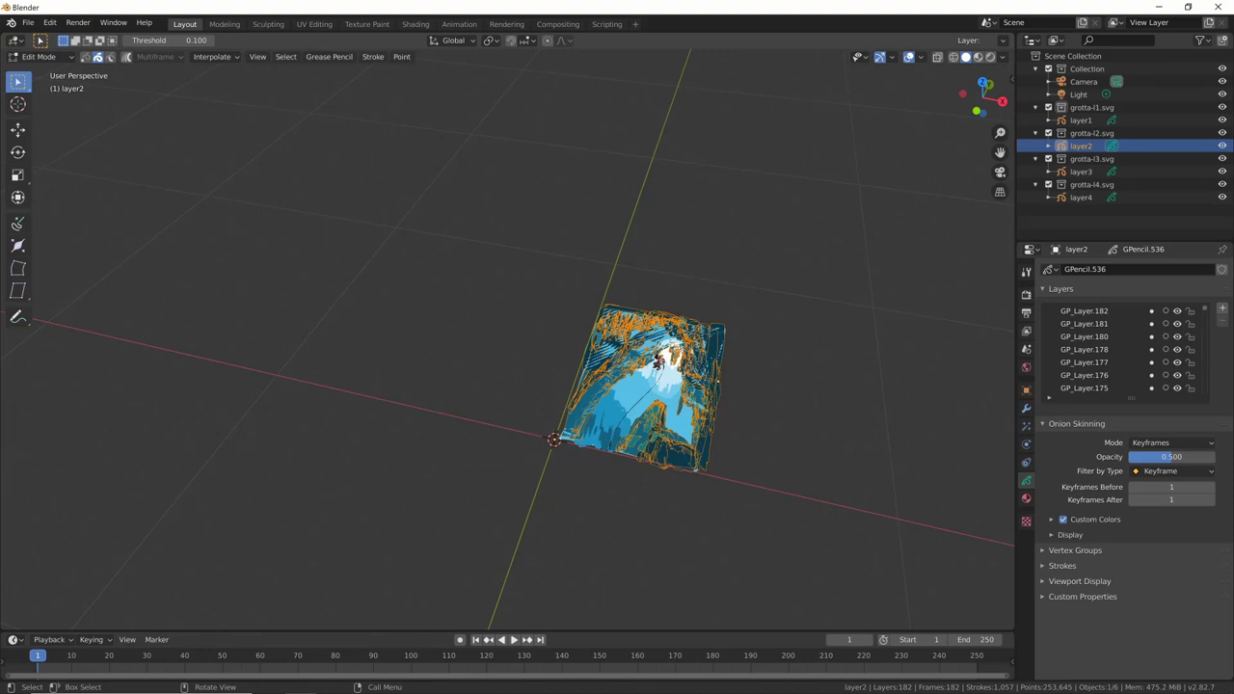
right_click(728, 383)
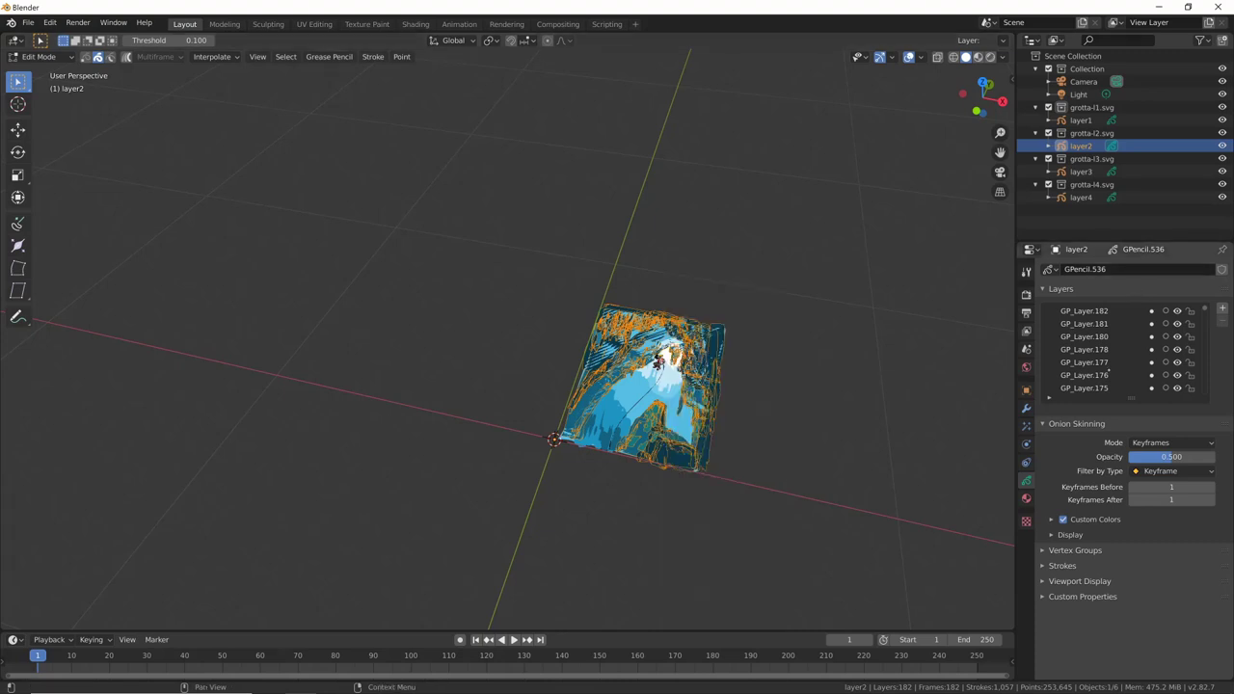
- Add a new layer named layer2 and move all strokes onto it
click(1221, 308)
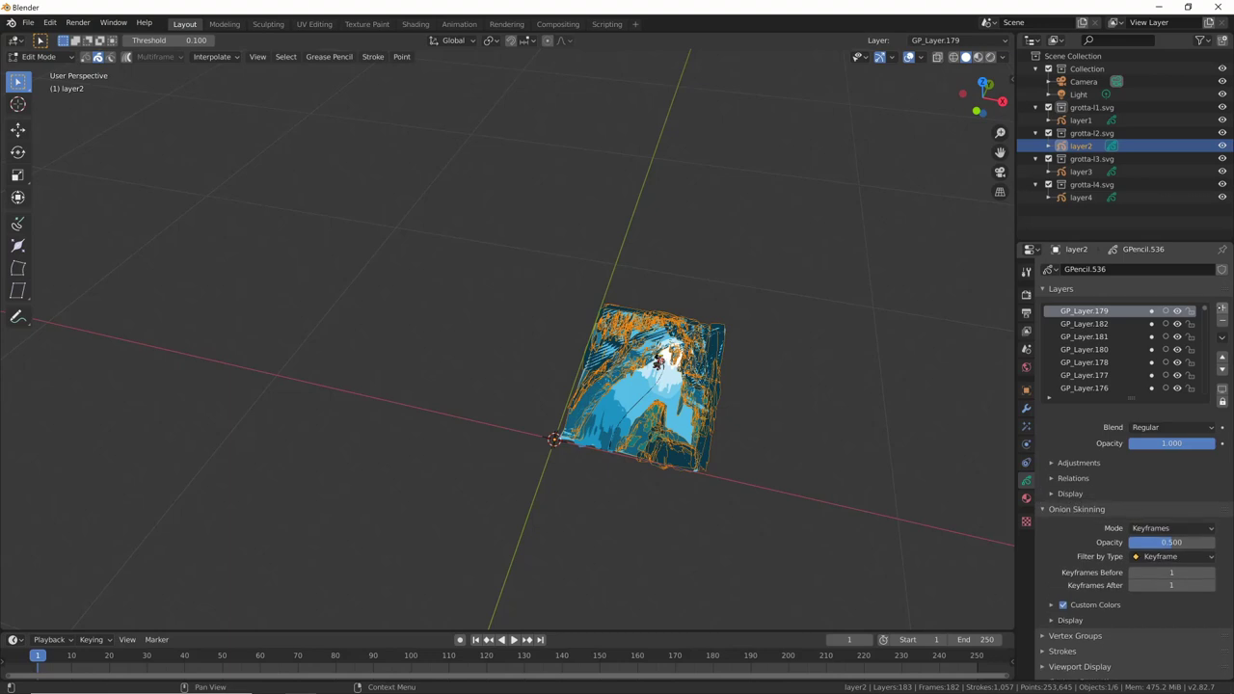
text(layer2)
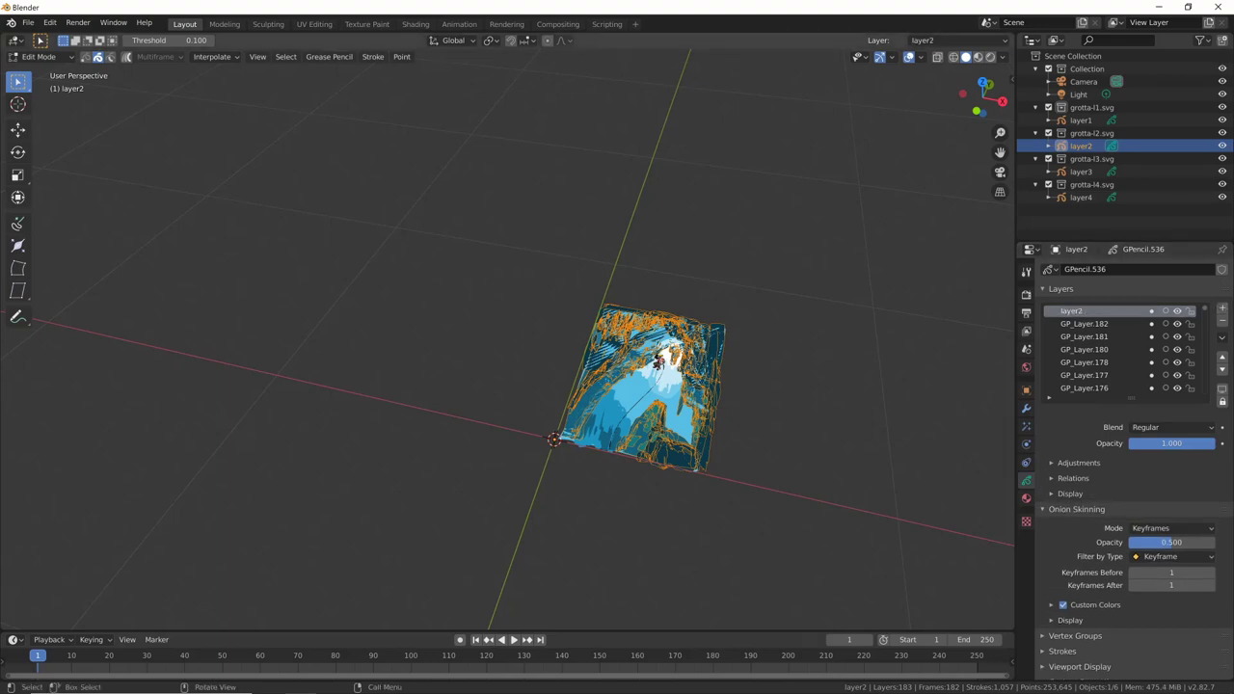
key(i)
click(373, 57)
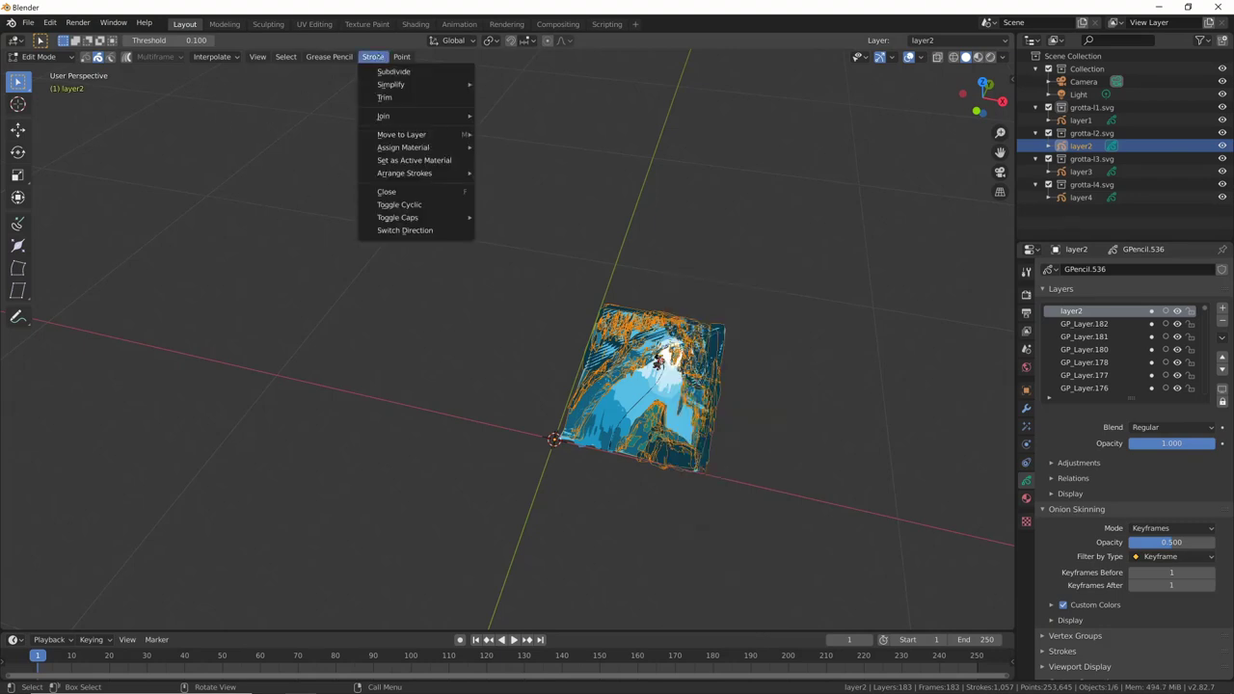
mouse_move(402, 135)
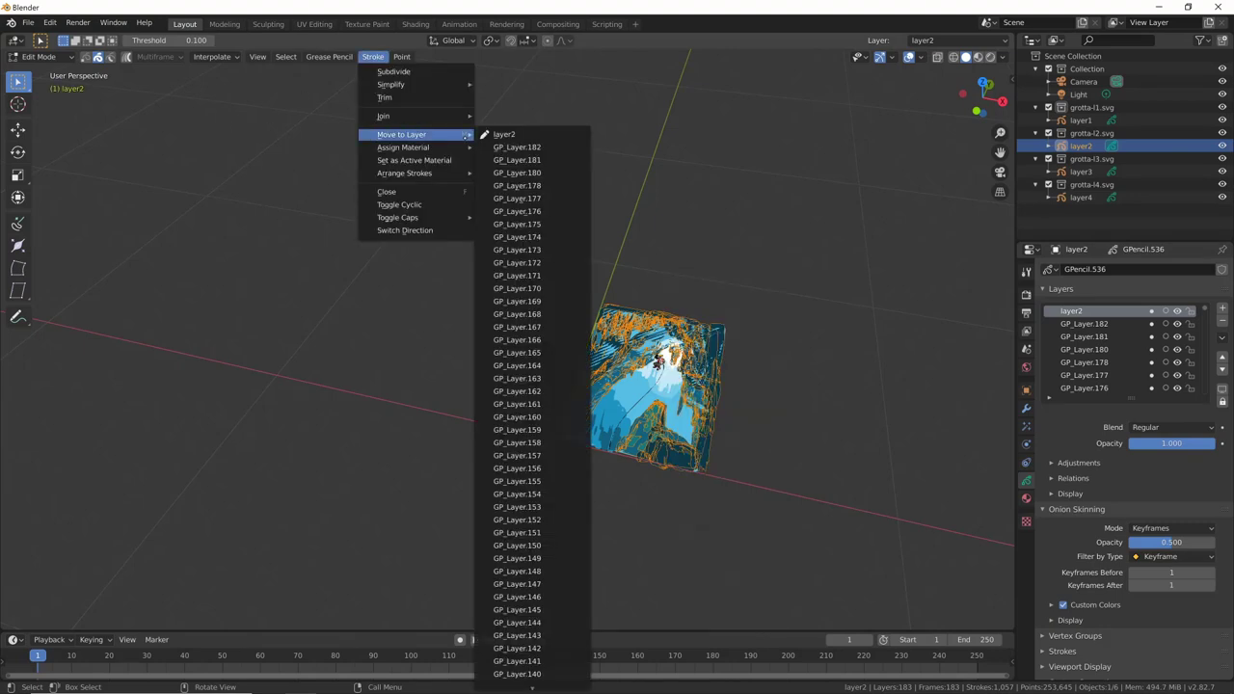
click(549, 135)
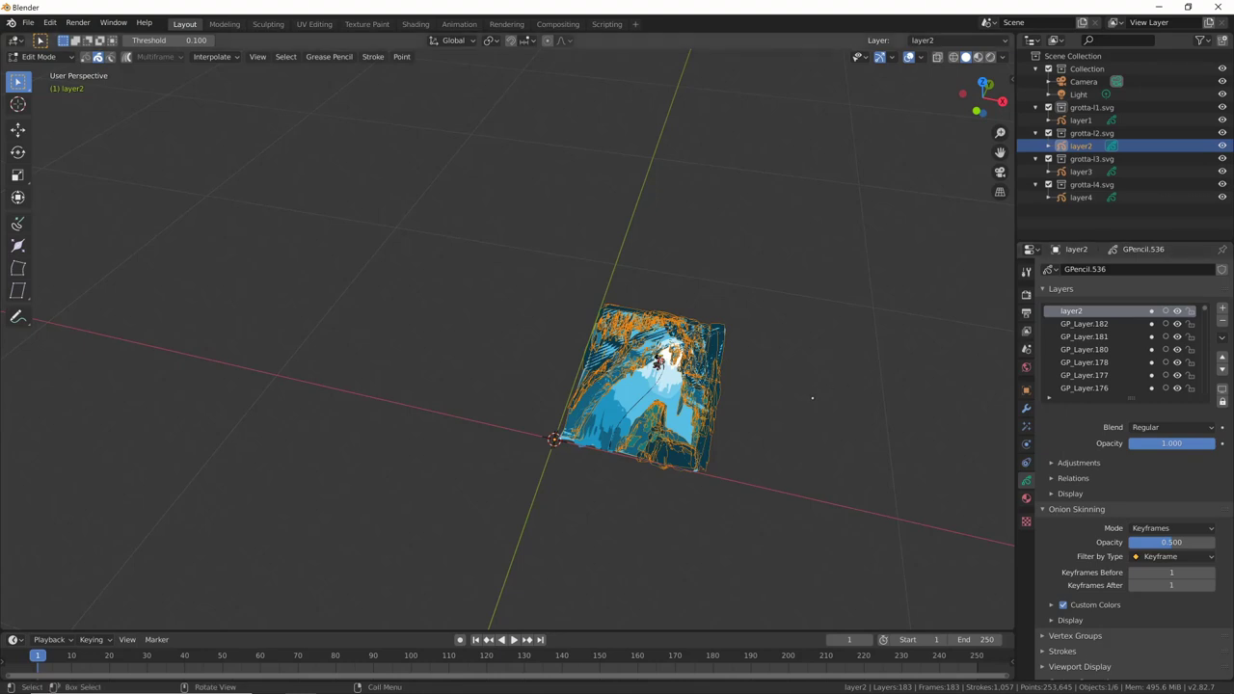
key(ctrl+Tab)
- Back in Object Mode, add a top layer named layer1 to layer1 and enter Edit Mode
click(708, 399)
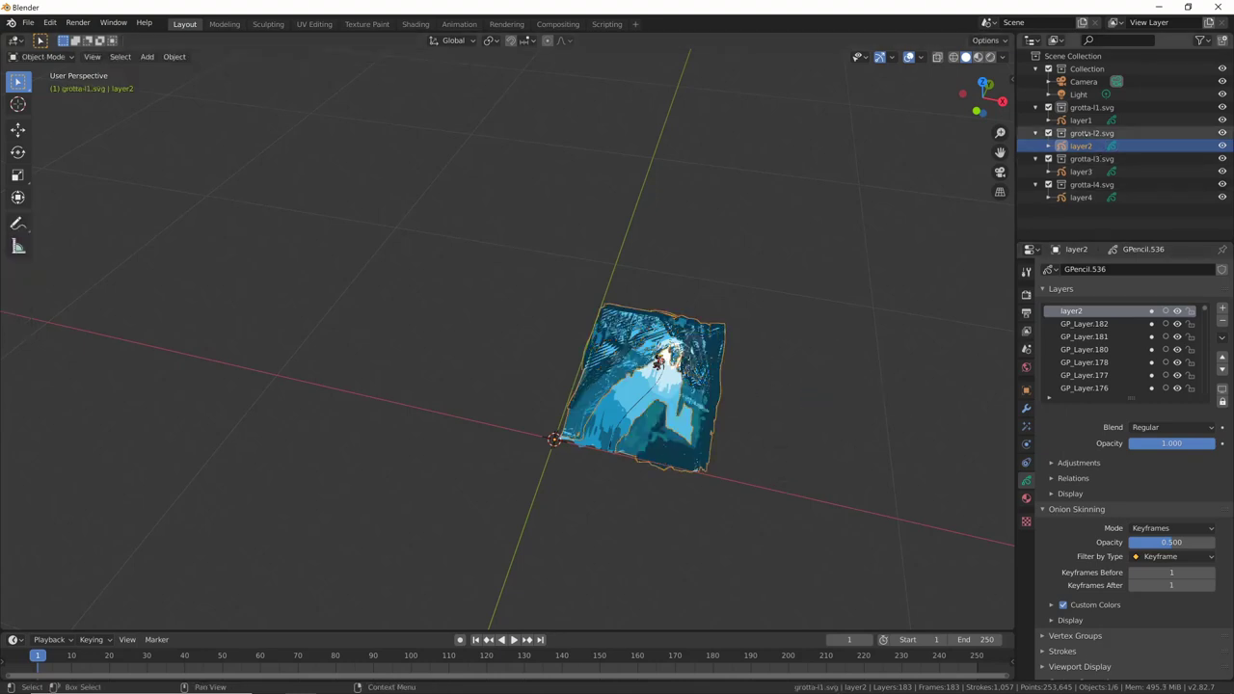
click(565, 432)
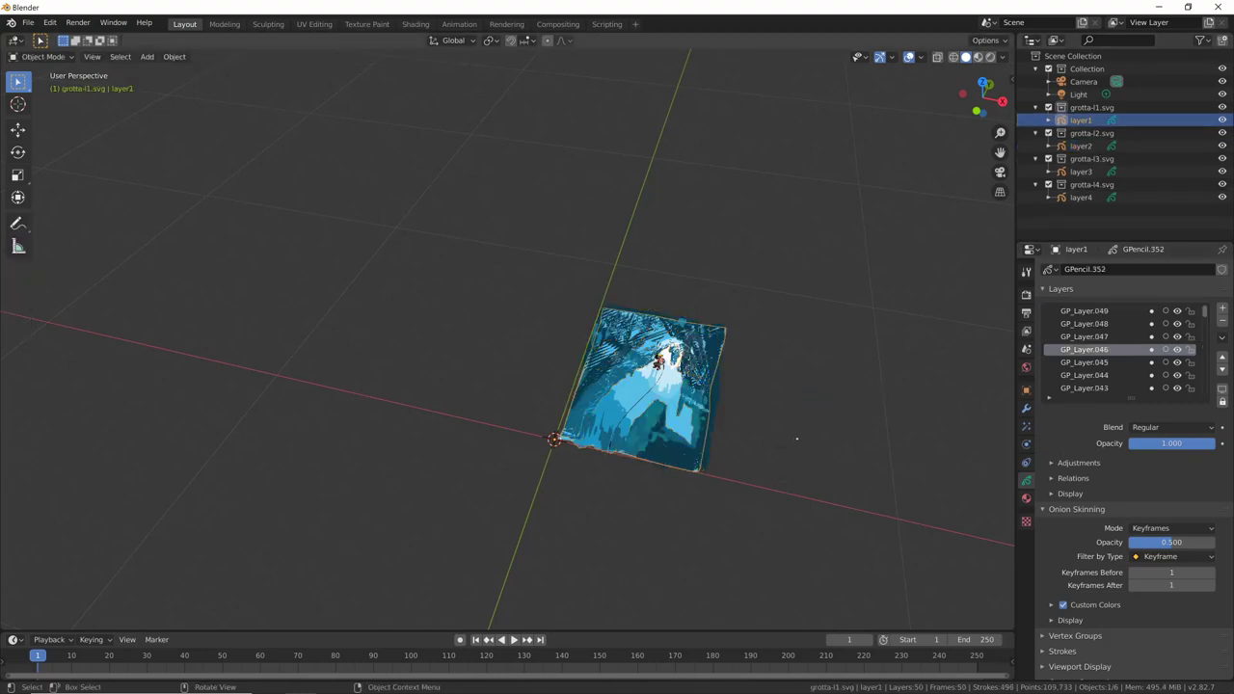
click(1222, 309)
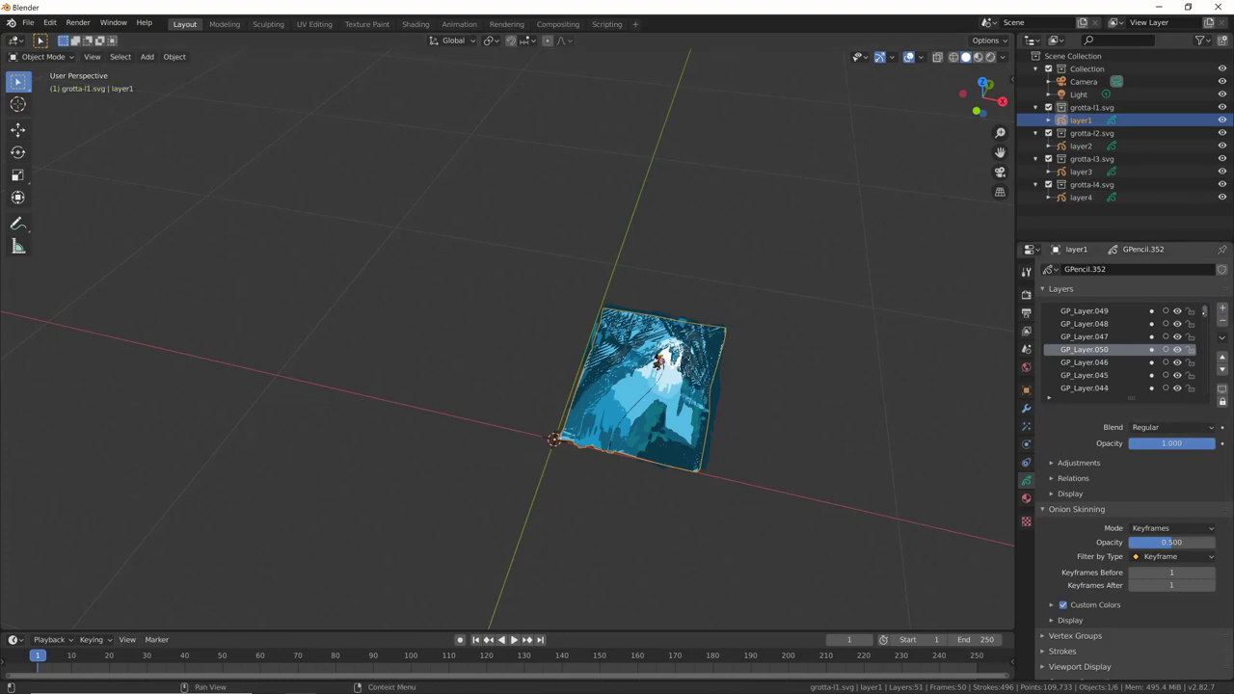
double_click(1084, 311)
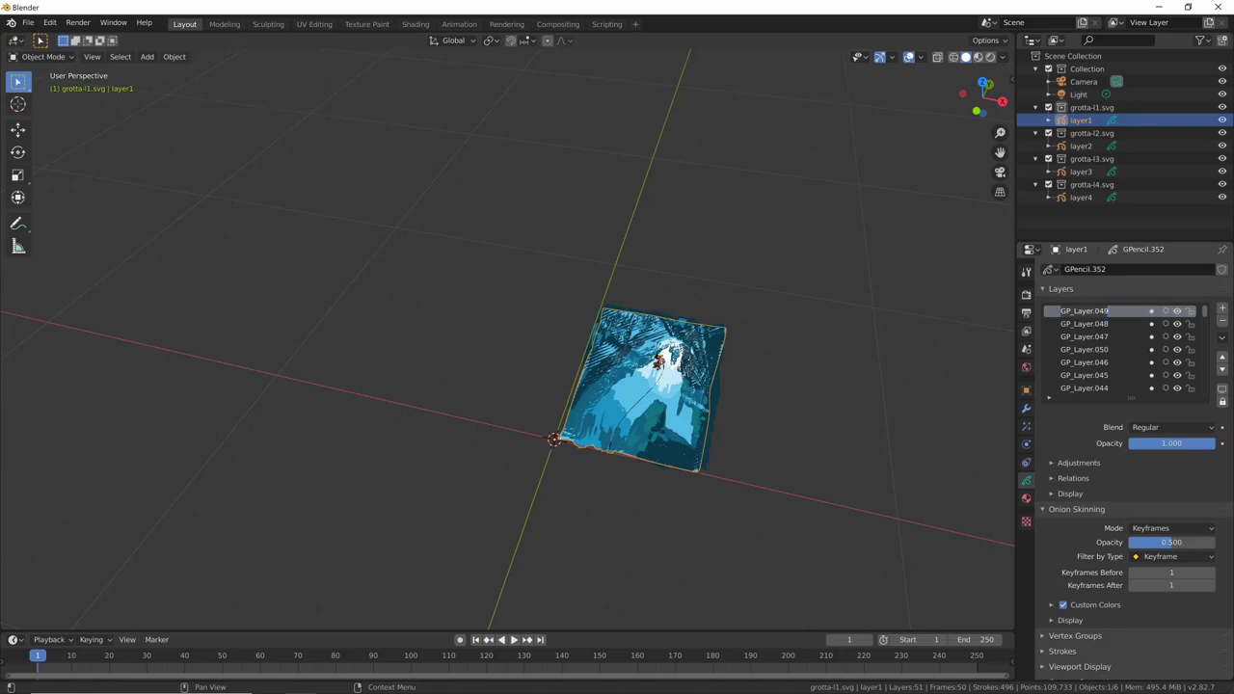
text(layer1)
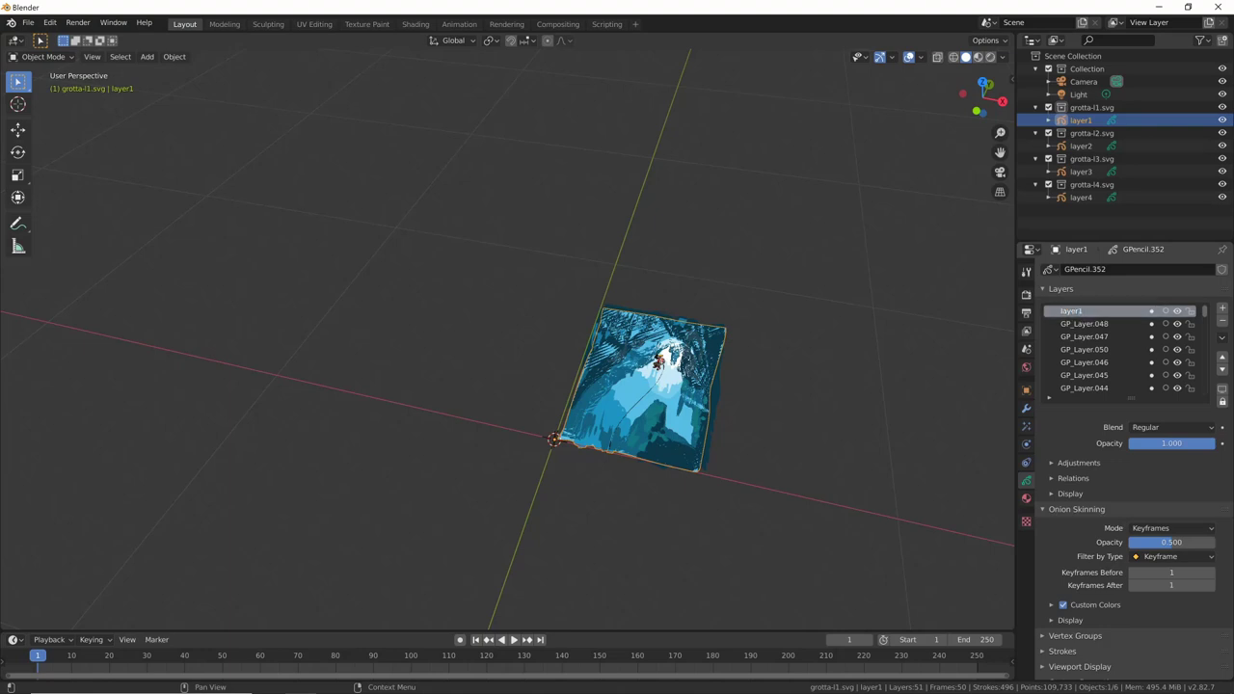
key(ctrl+Tab)
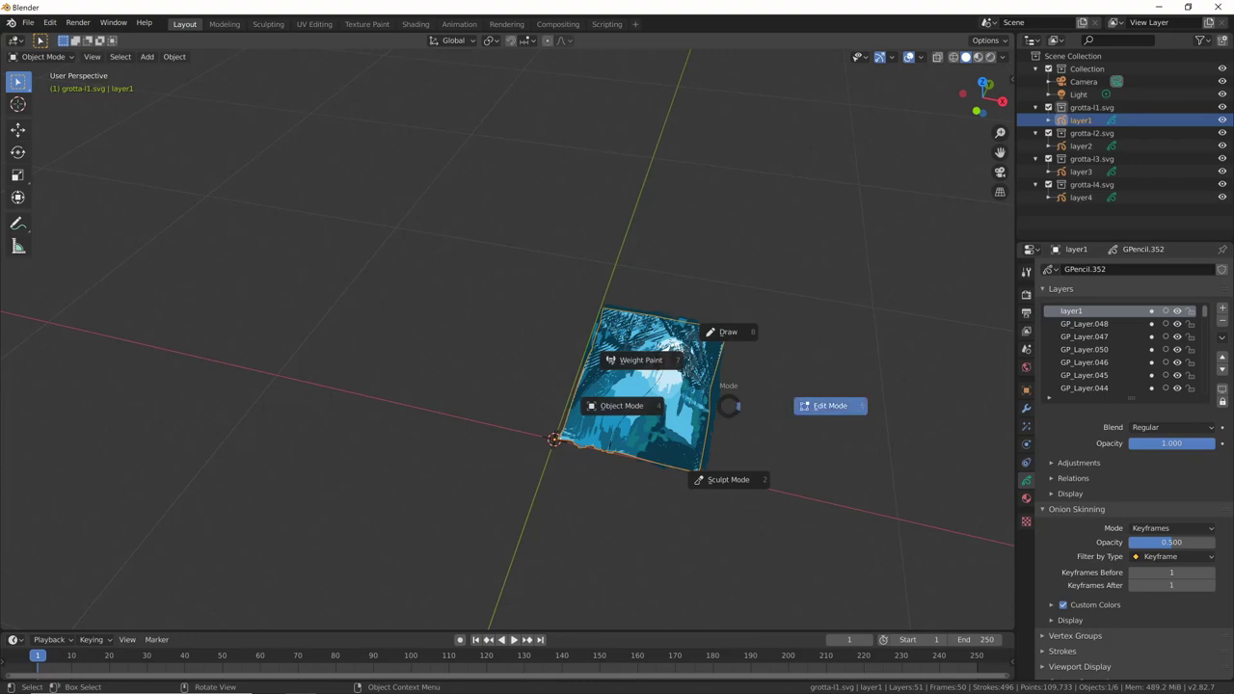
click(826, 405)
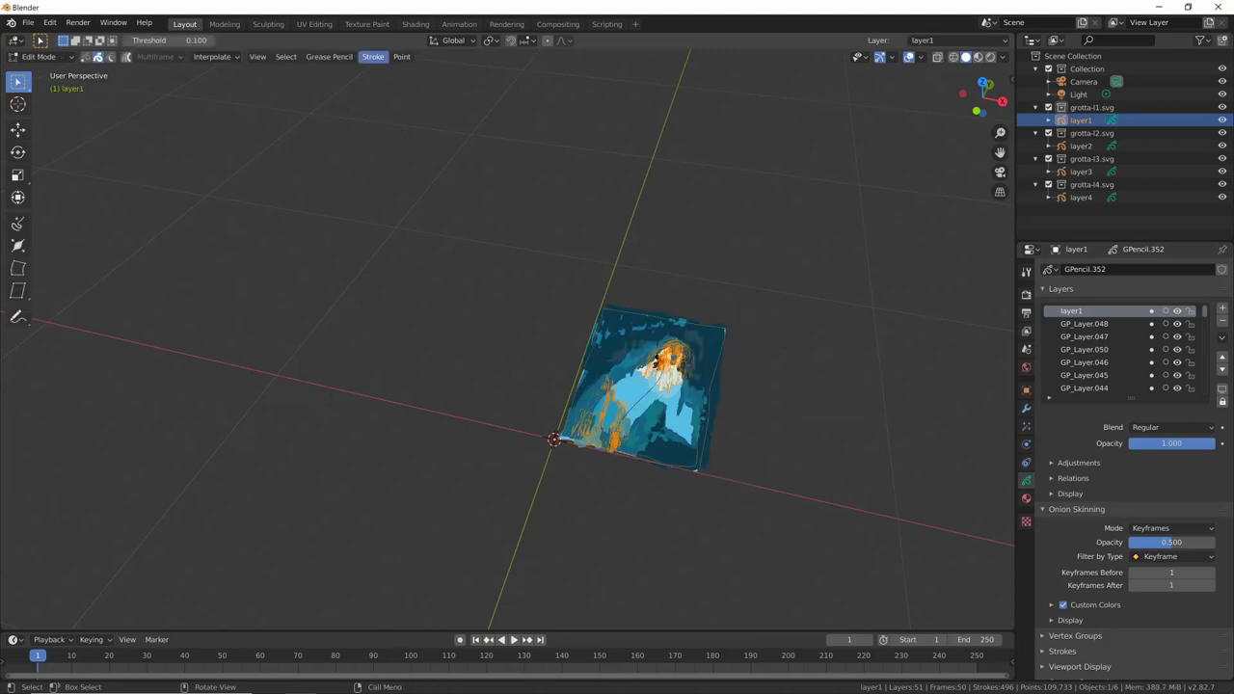
- Move layer1's strokes onto its layer1 layer, and layer4's strokes onto a single layer
click(372, 56)
mouse_move(414, 116)
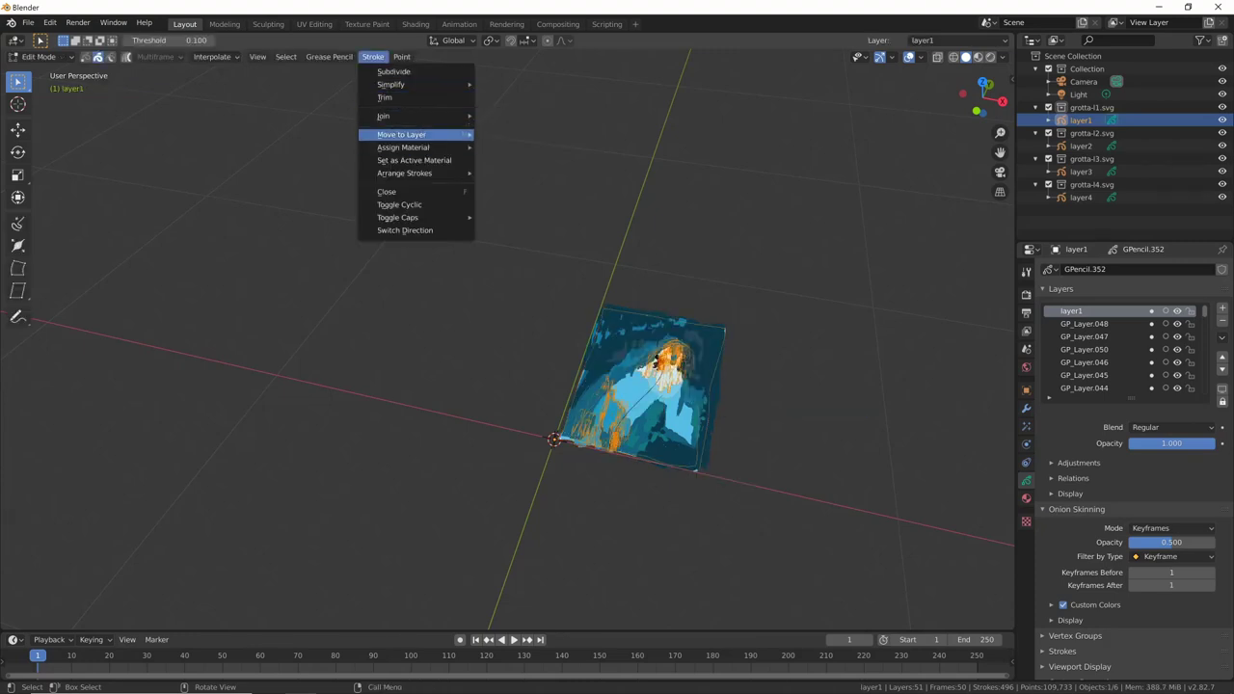
click(511, 134)
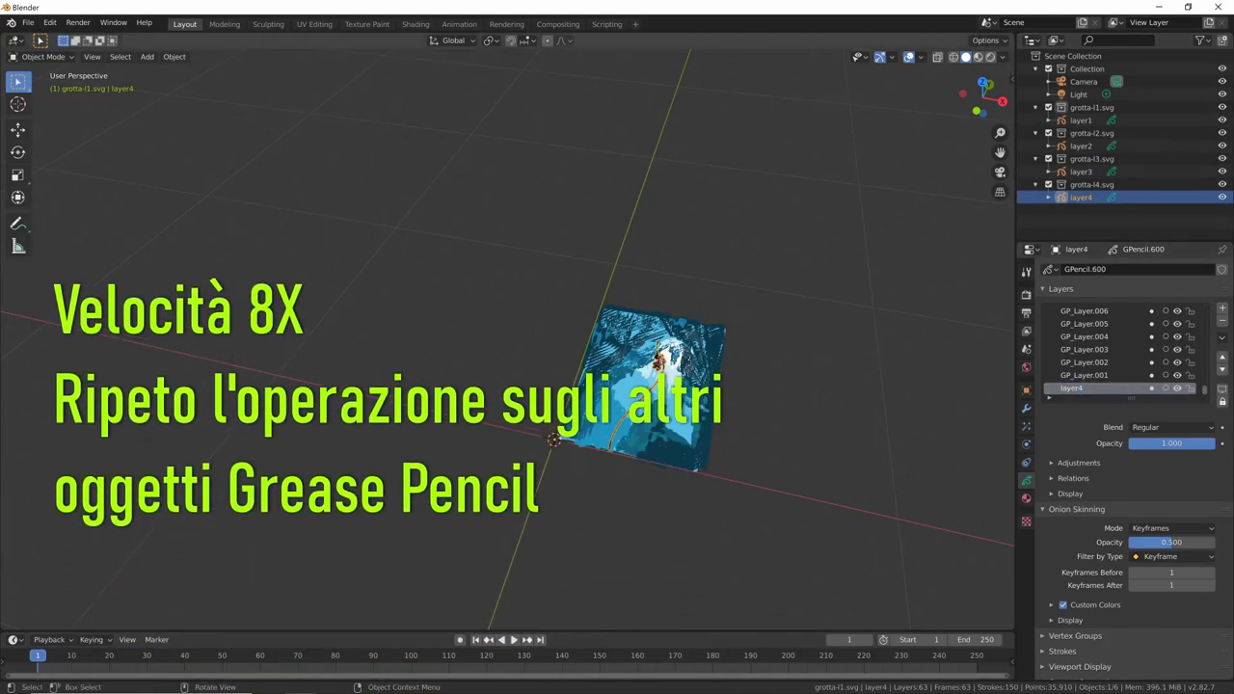
click(1081, 197)
key(Tab)
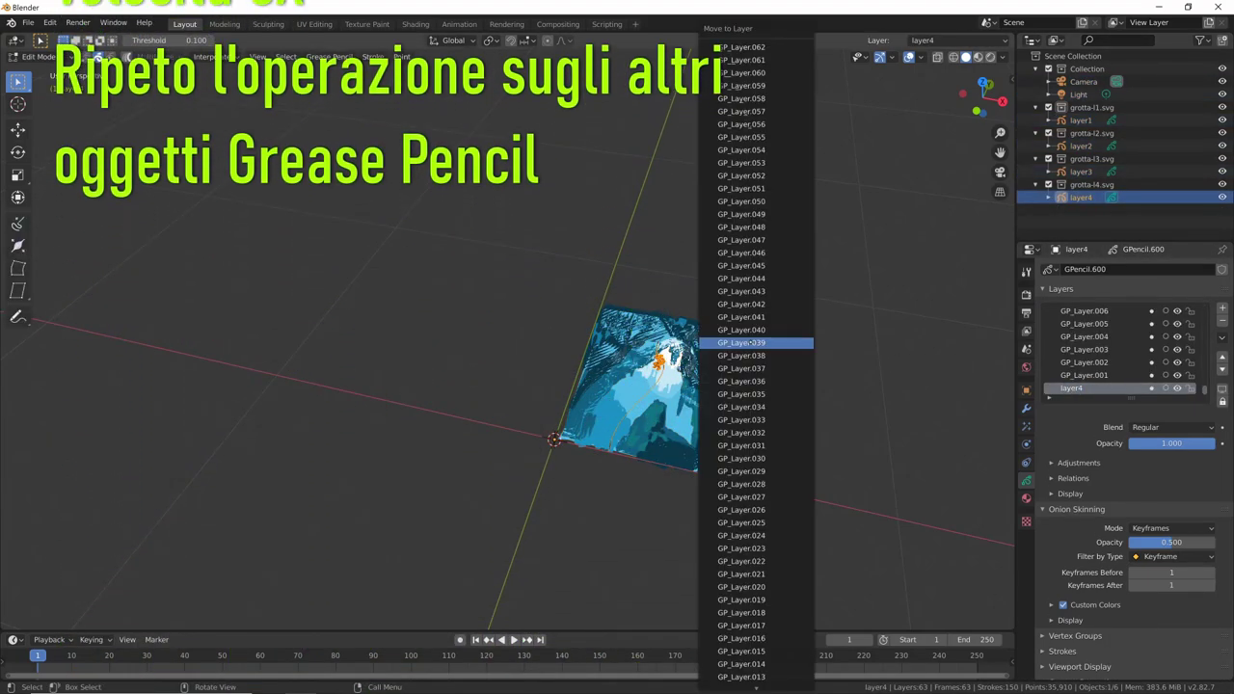
click(372, 56)
click(517, 570)
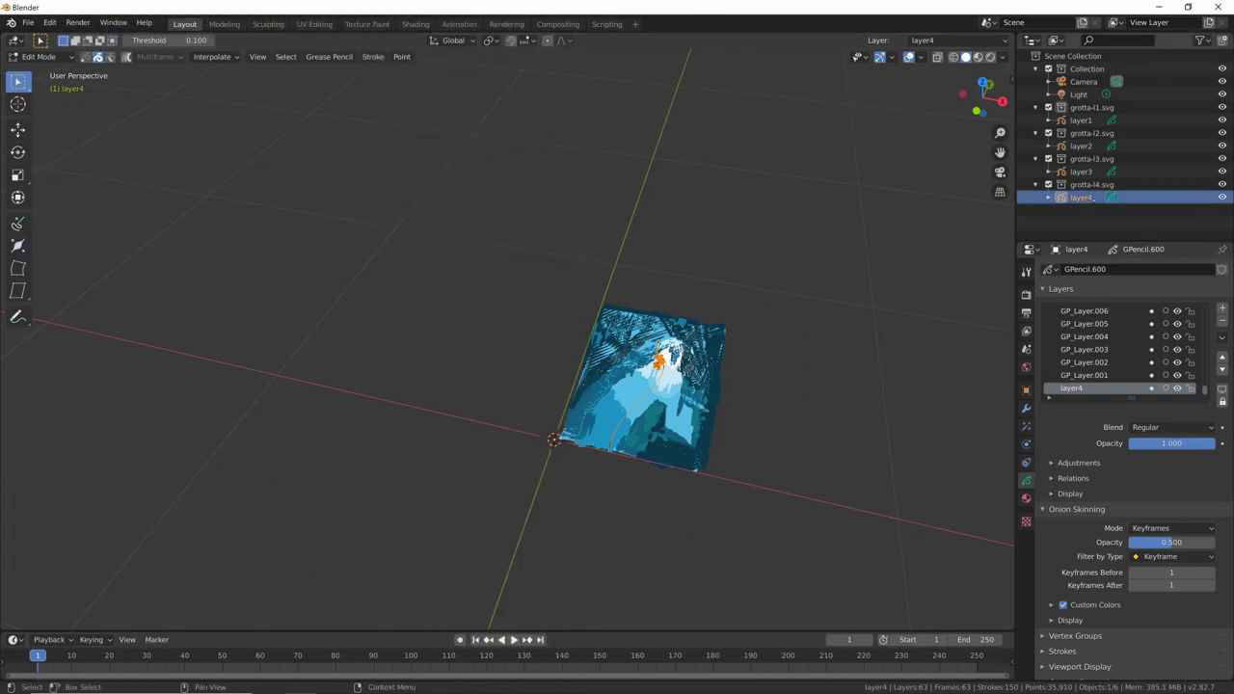
- Return to Object Mode and select layer1
middle_drag(855, 391, 786, 371)
key(ctrl+Tab)
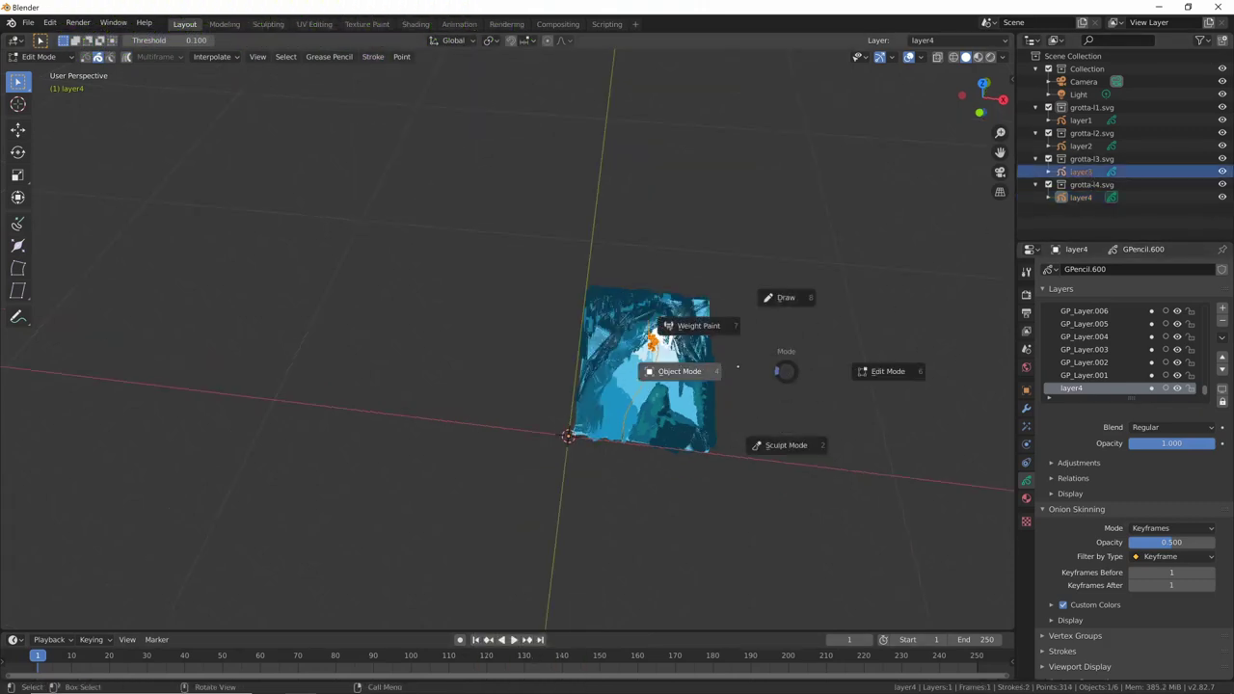
click(681, 369)
click(1080, 119)
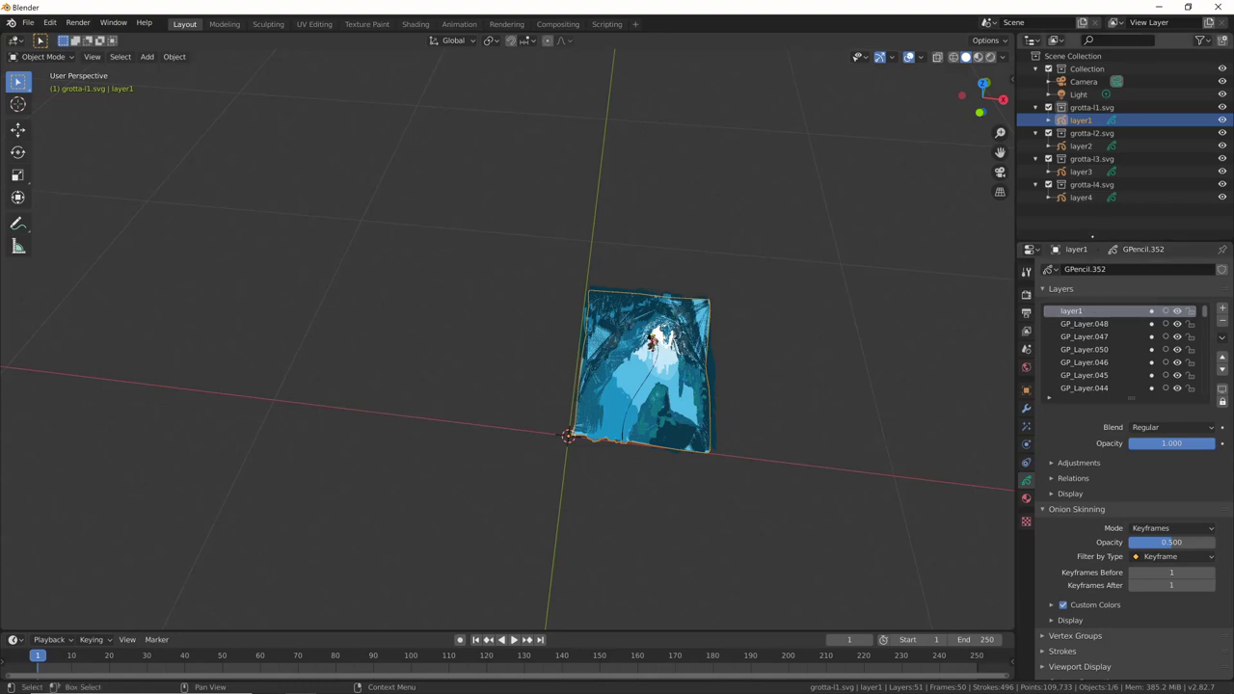
- Add a blank Grease Pencil object, rename it grotta, and drop it under Collection
key(shift+a)
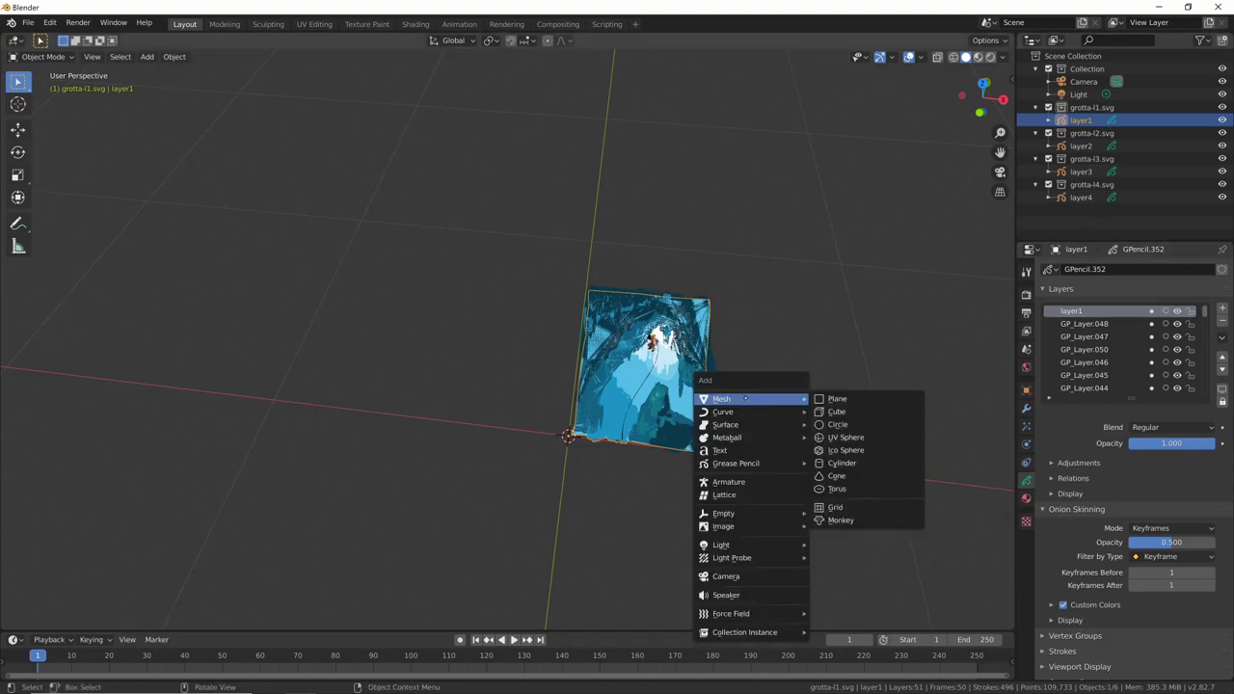
mouse_move(735, 464)
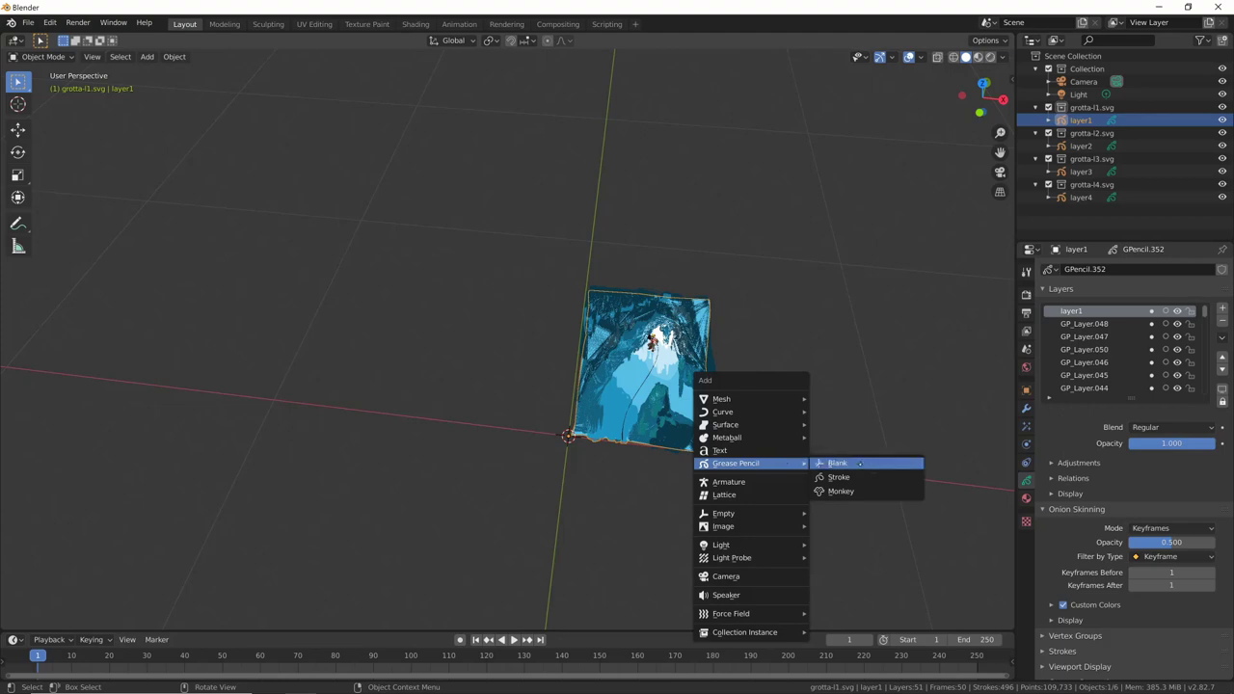
click(859, 463)
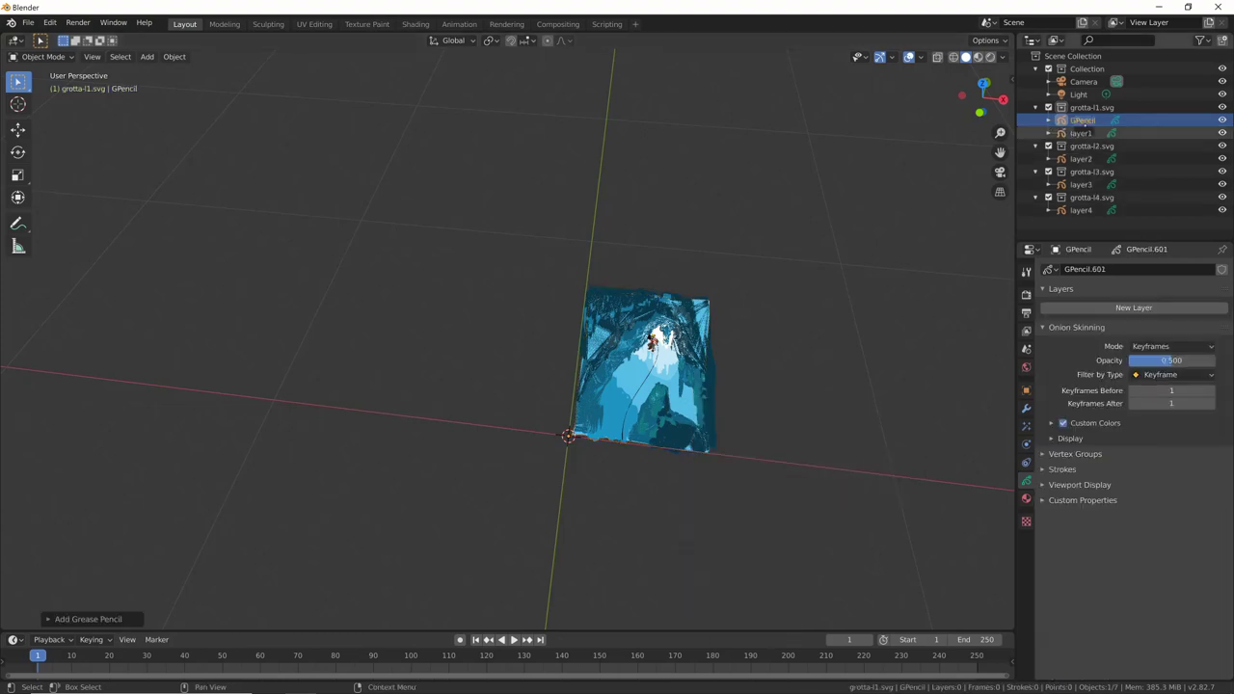
double_click(1081, 121)
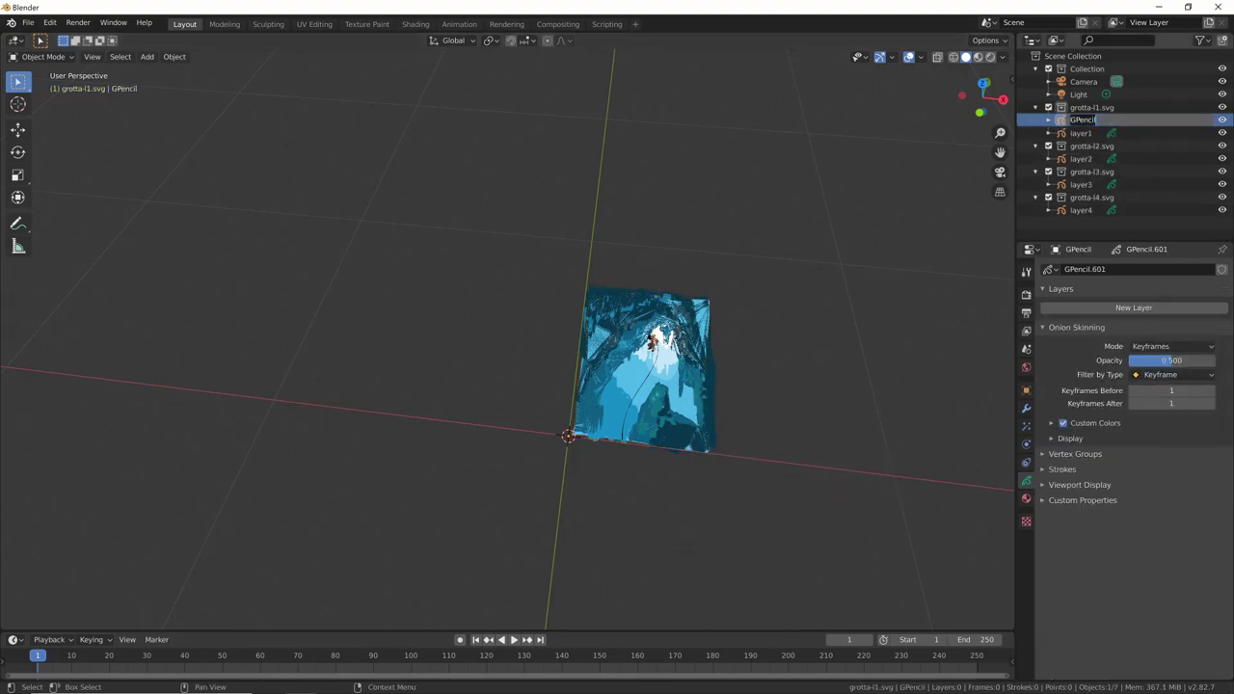
text(grotta)
key(Return)
drag(1080, 119, 1086, 69)
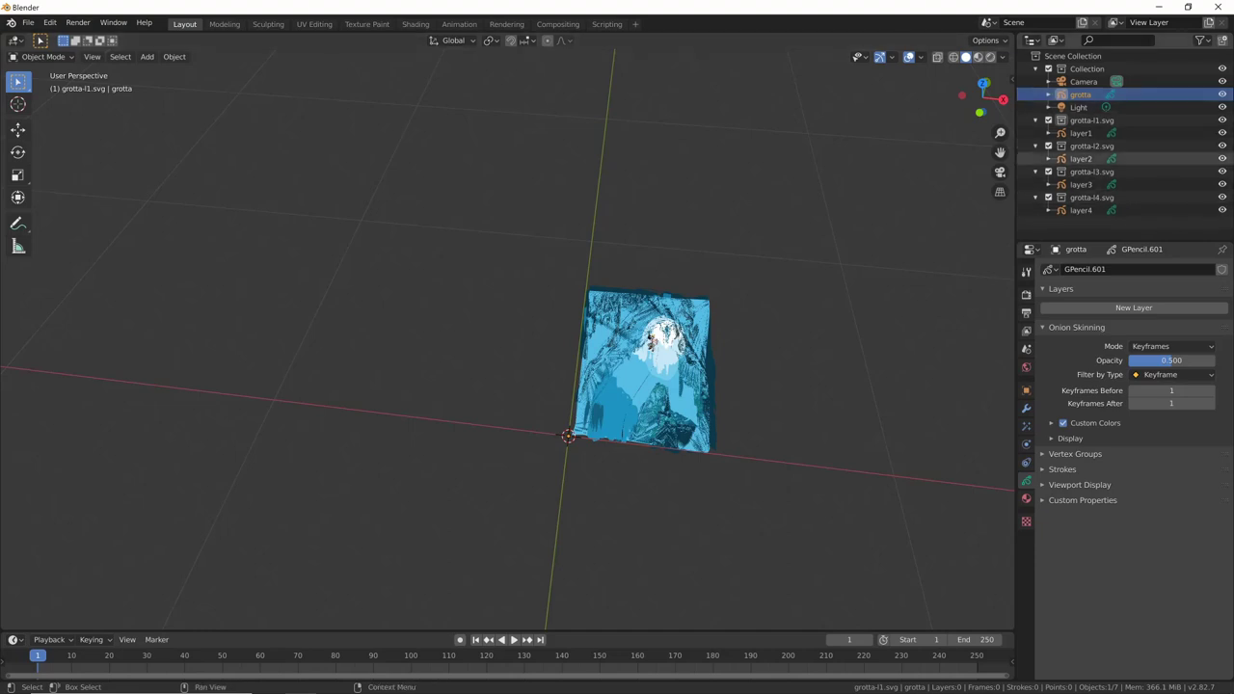
click(1081, 132)
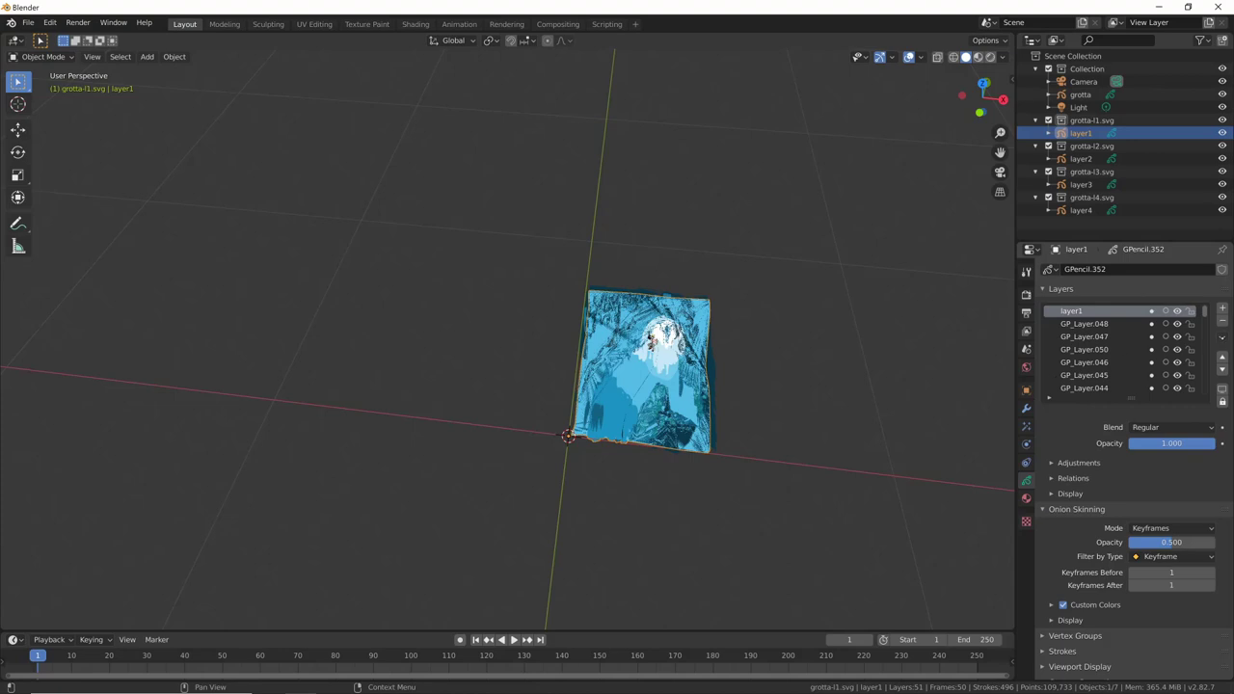
- Copy layer1's layers into grotta, then exclude the grotta-l1 to l4.svg collections to check
click(1221, 337)
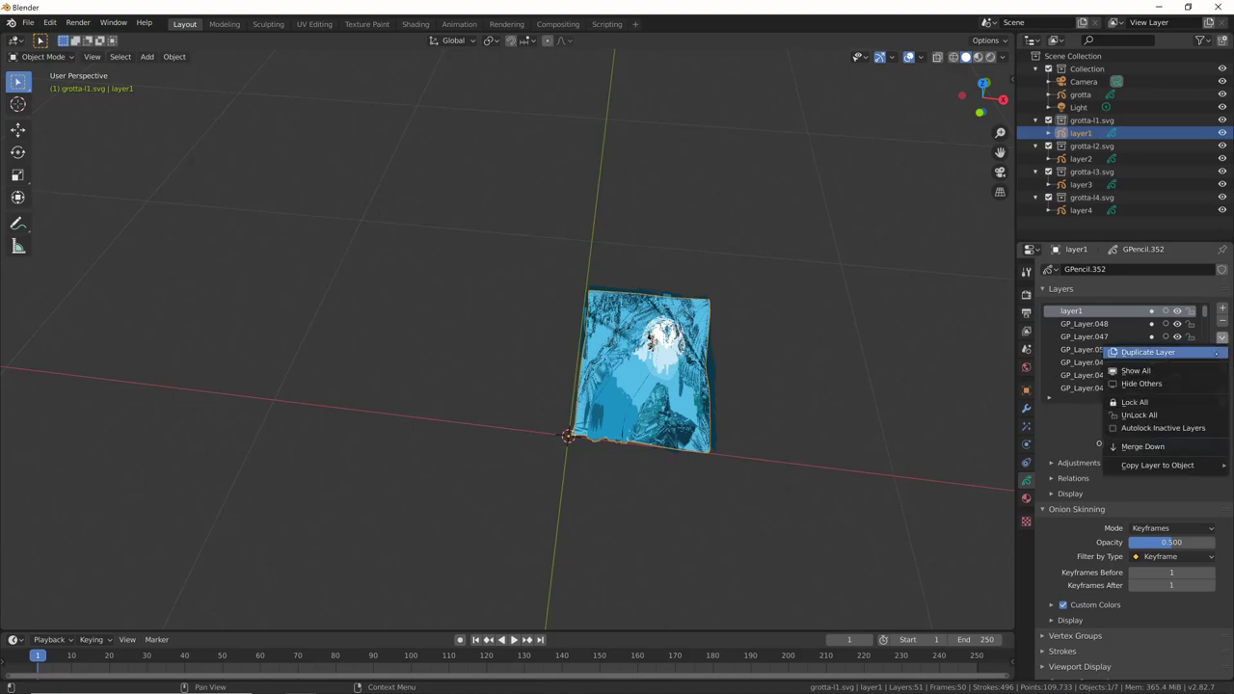
mouse_move(1156, 466)
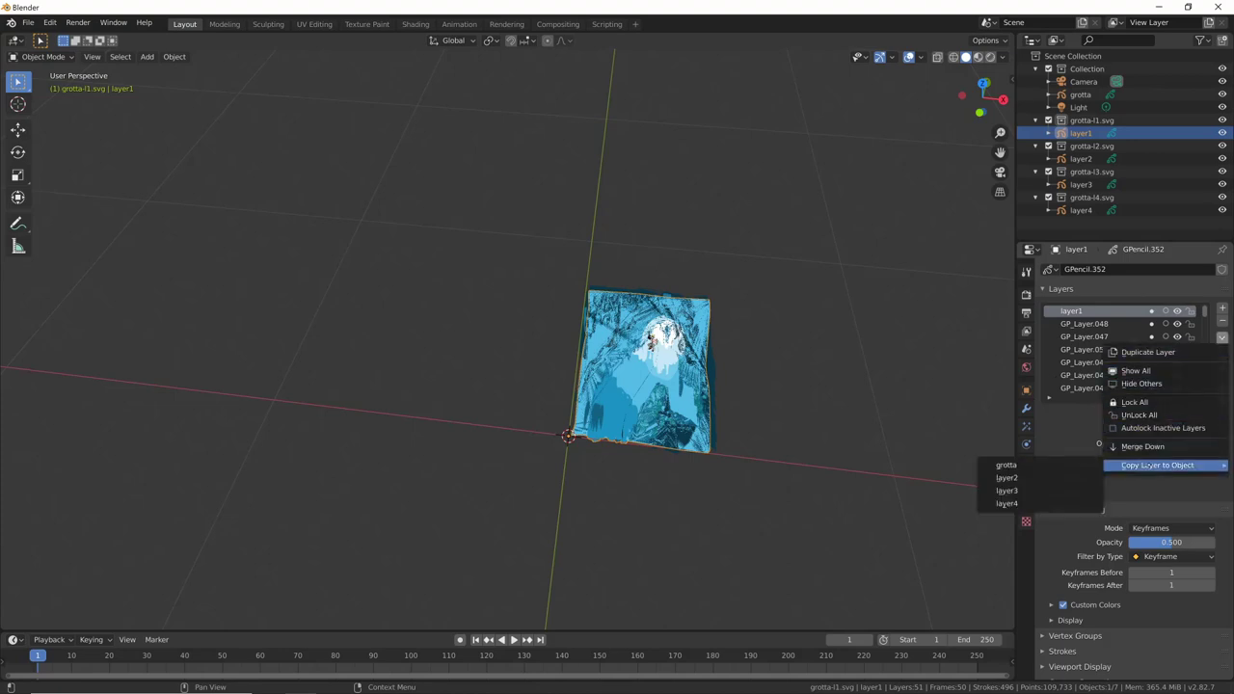
click(1073, 466)
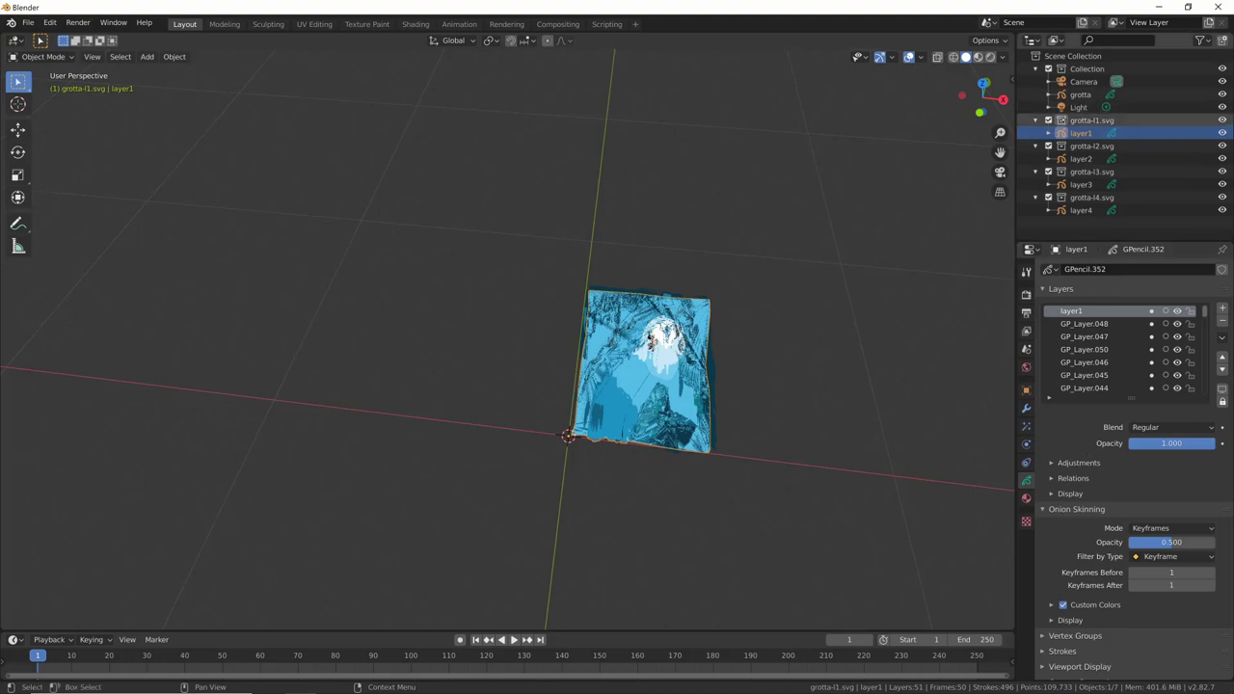
click(1049, 120)
click(1049, 132)
click(1049, 145)
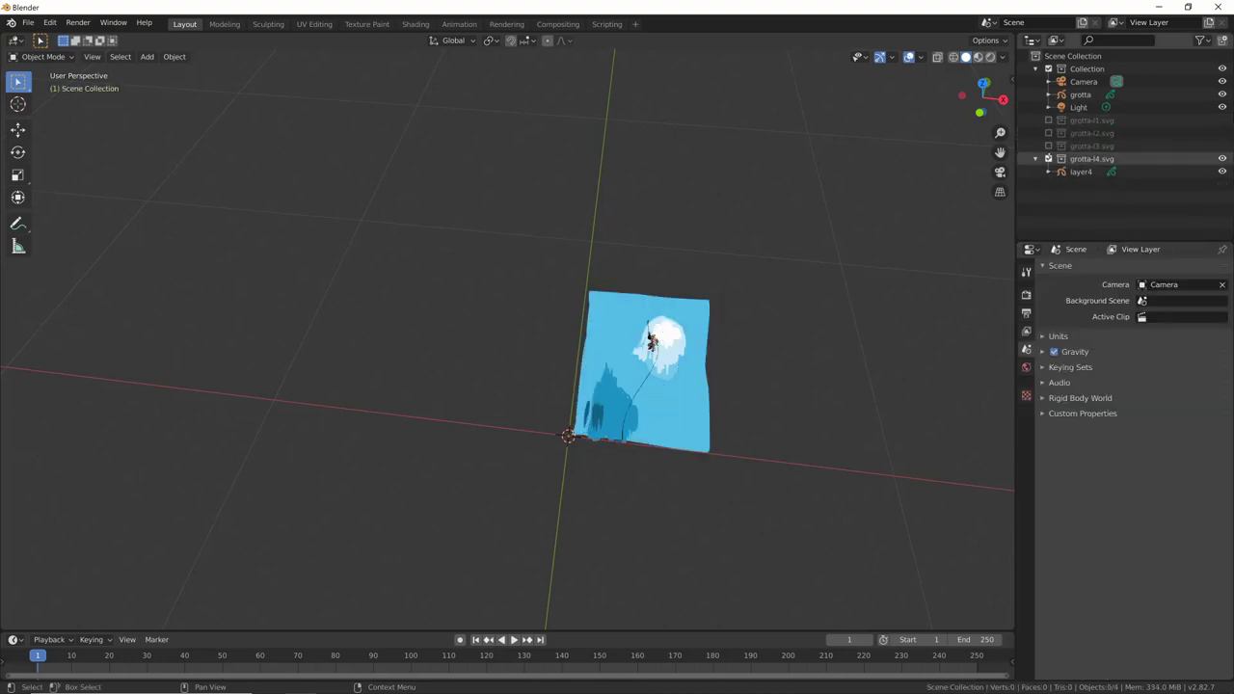
click(1049, 158)
click(1080, 94)
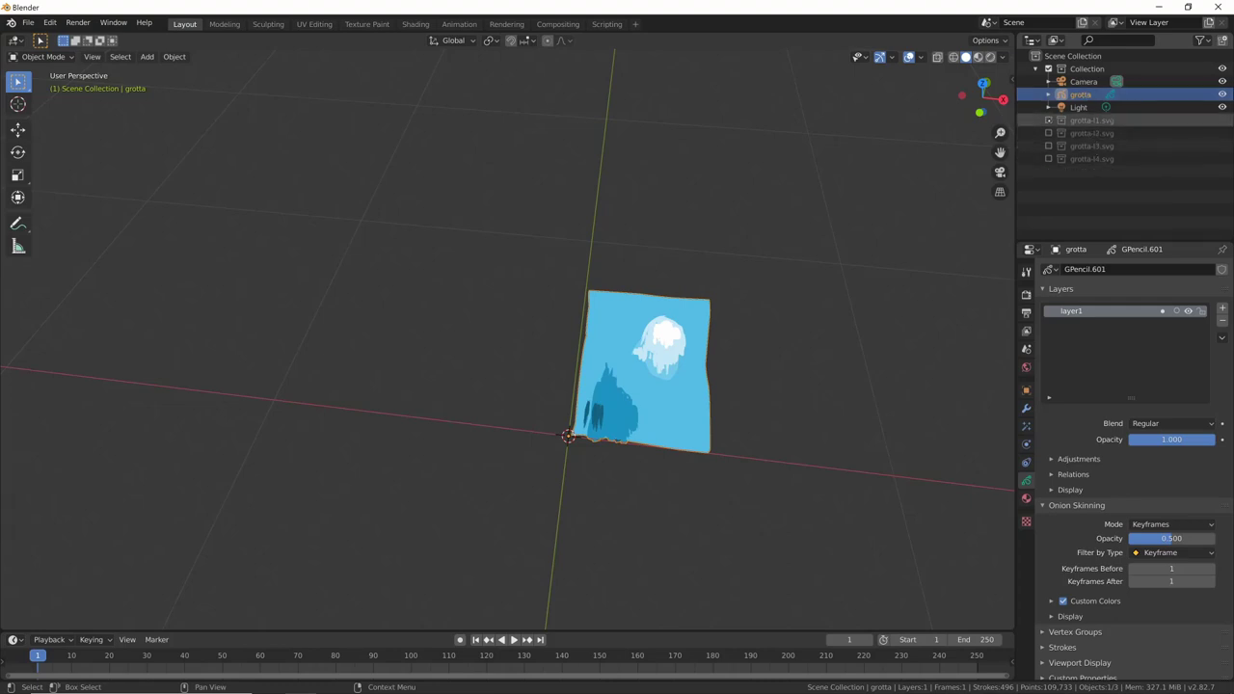
- Re-include the four grotta SVG collections and copy layer2's layers into grotta
click(1048, 120)
click(1049, 145)
click(1049, 172)
click(1048, 197)
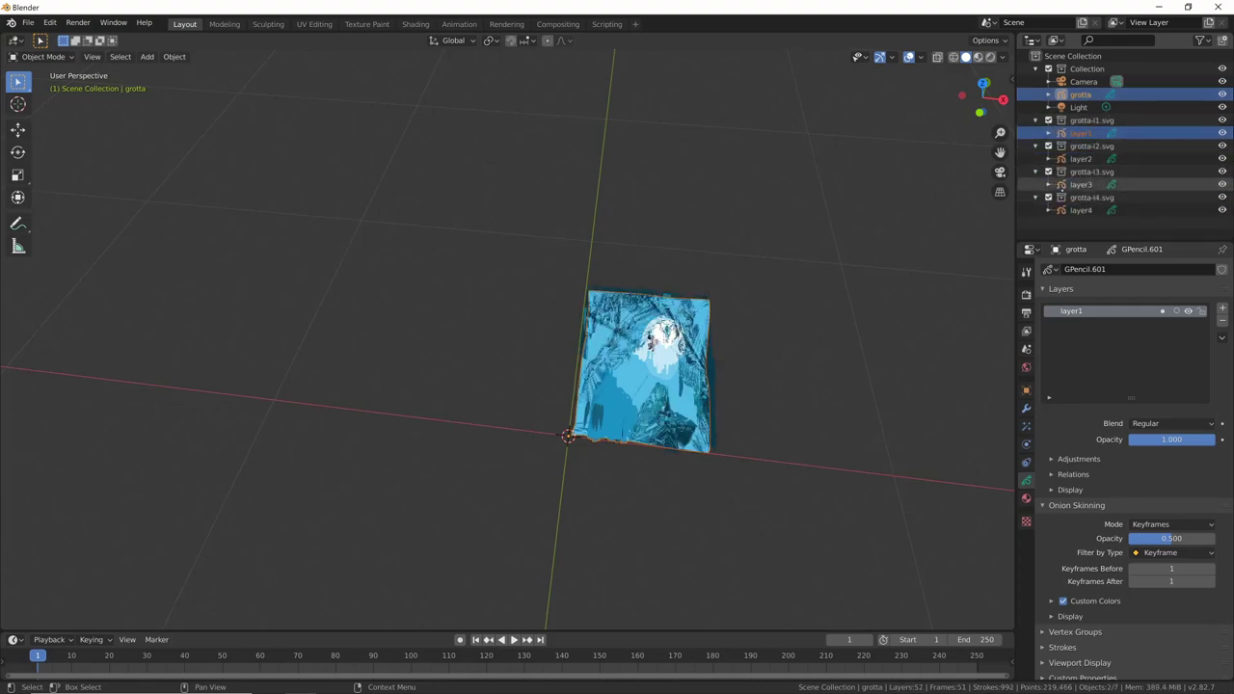
click(1079, 158)
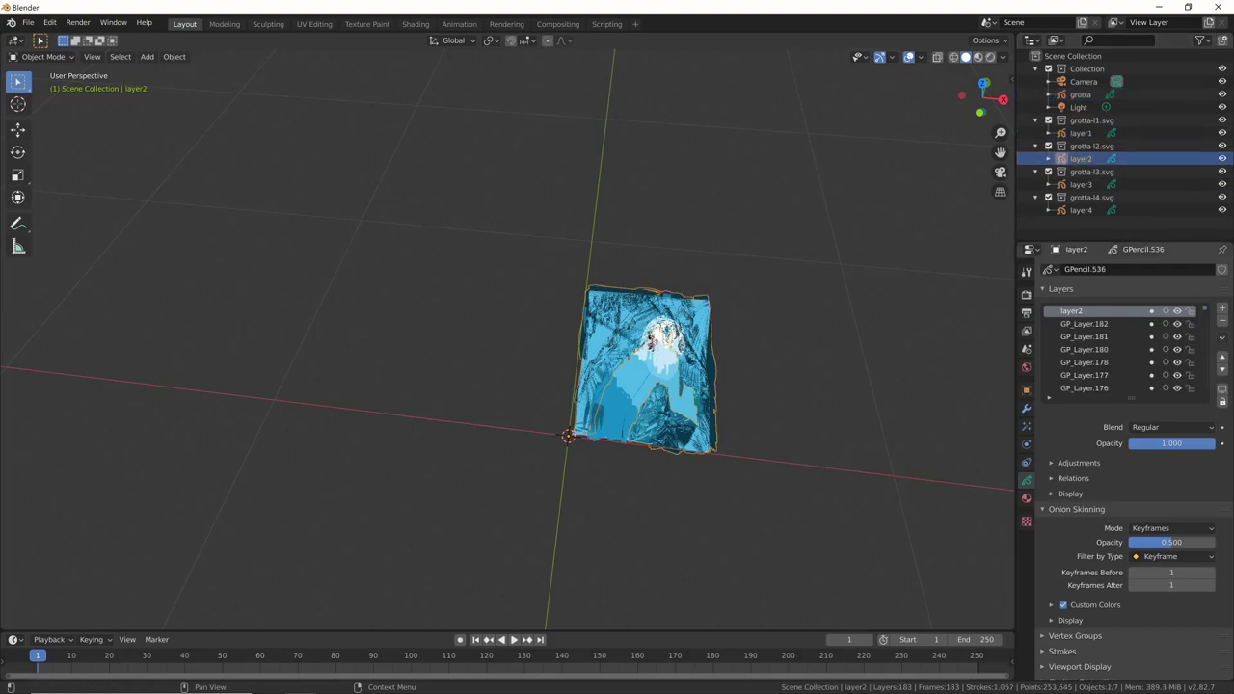
click(1221, 337)
click(1221, 338)
click(1222, 337)
click(1221, 337)
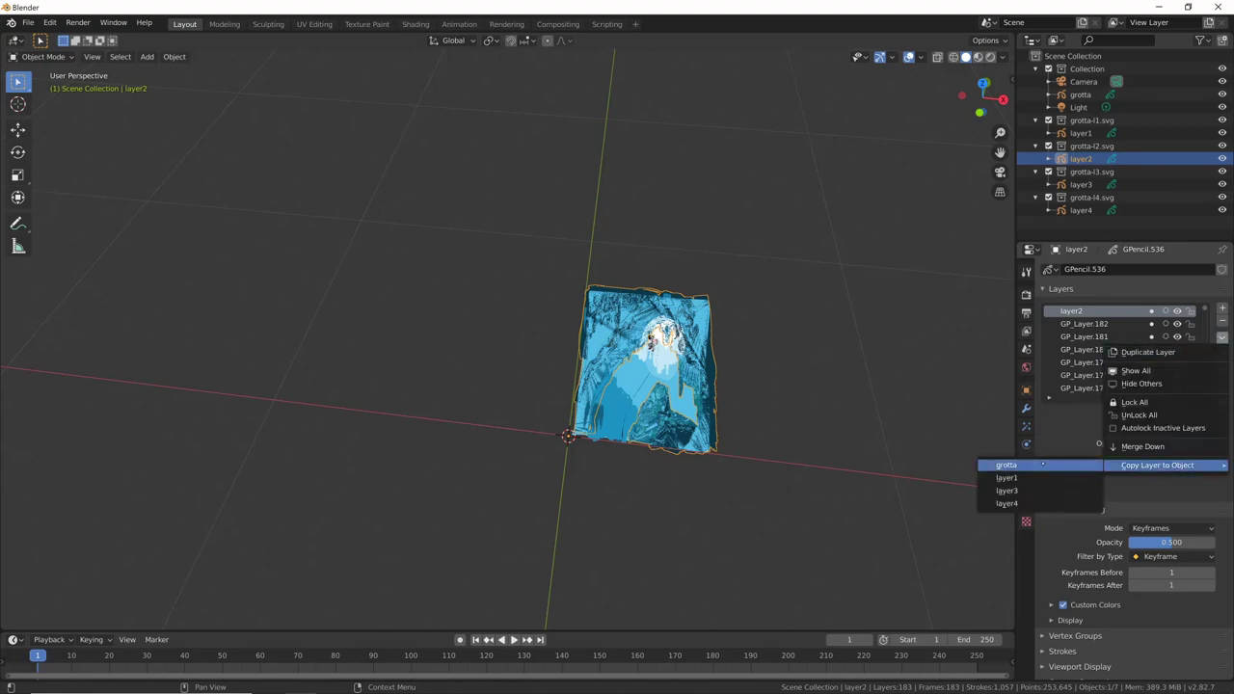
click(1005, 464)
- Copy the layers of layer3 and layer4 into grotta
click(1080, 184)
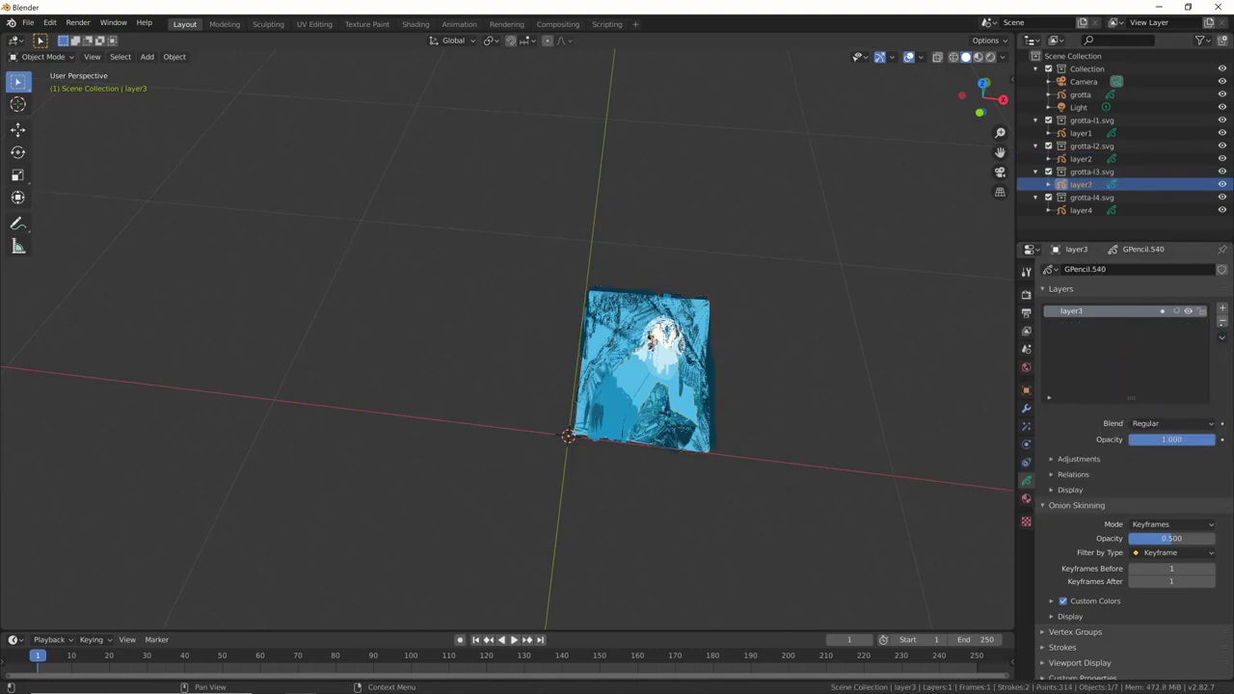
click(1221, 338)
mouse_move(1157, 465)
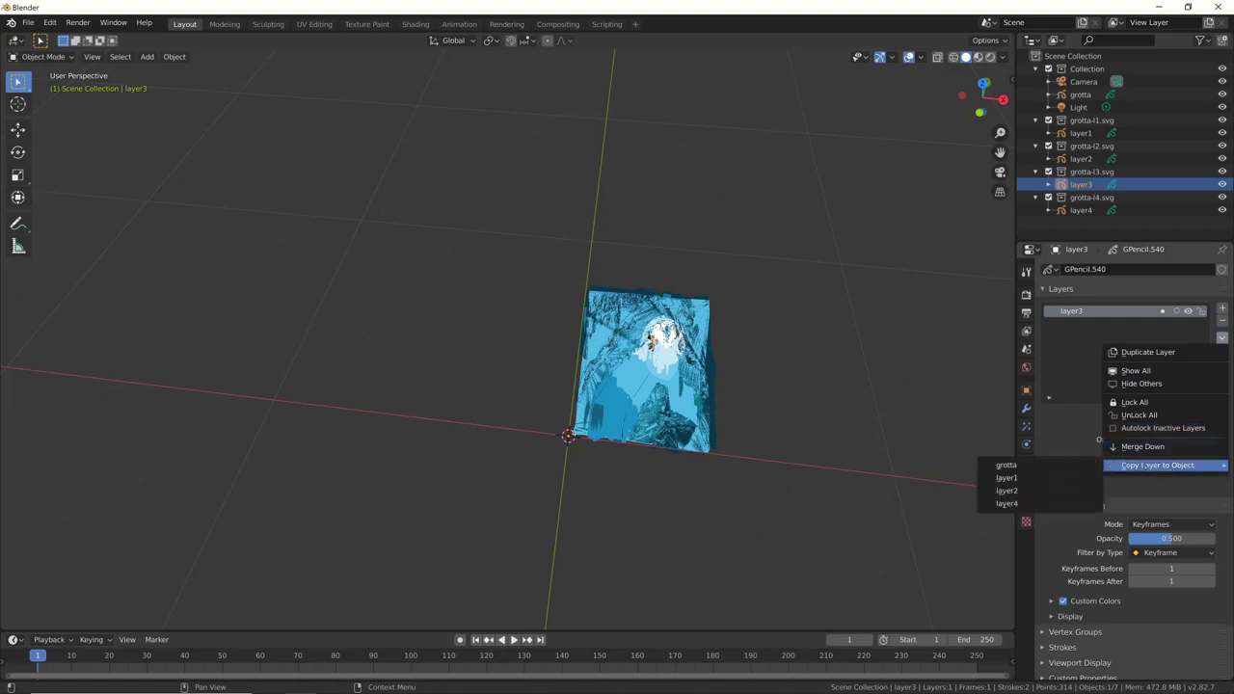
click(1033, 465)
click(1081, 210)
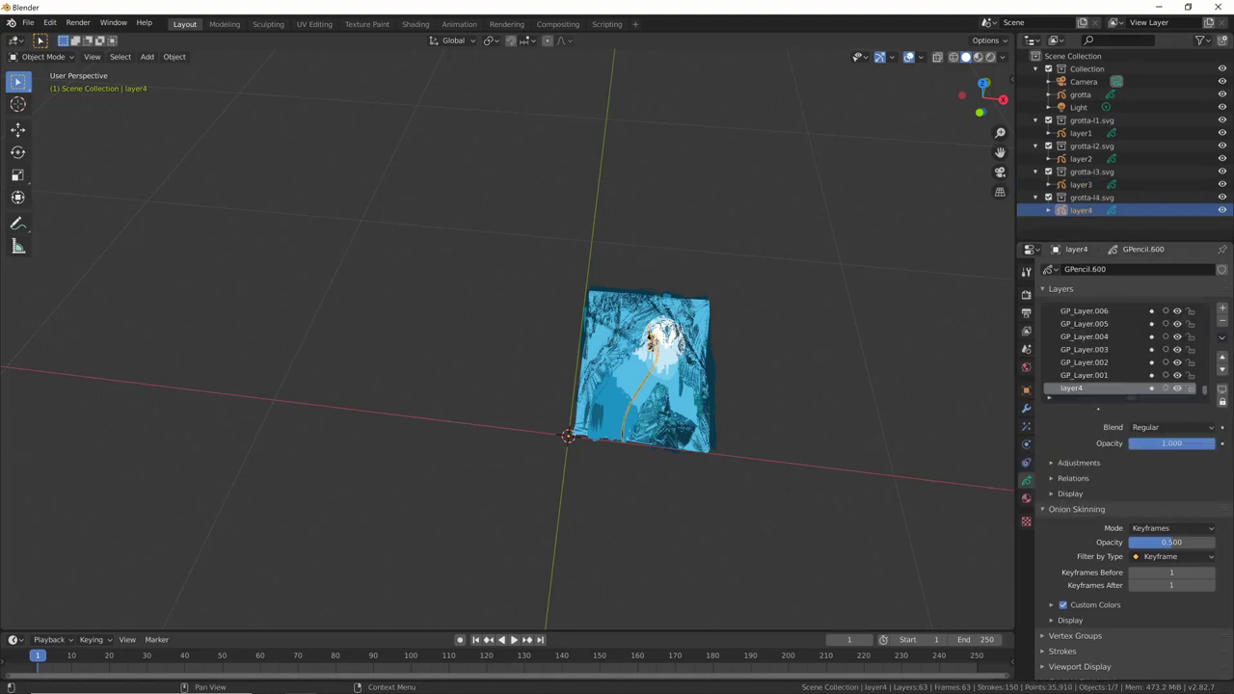
click(1221, 337)
mouse_move(1156, 465)
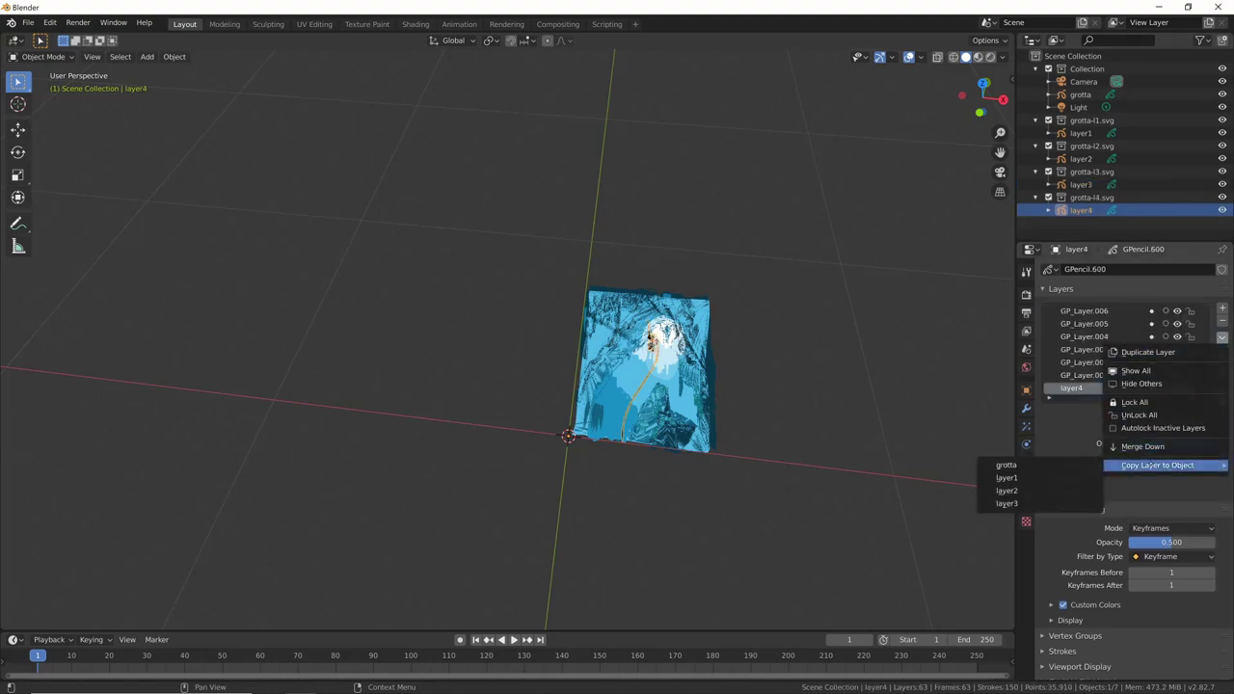
click(1034, 465)
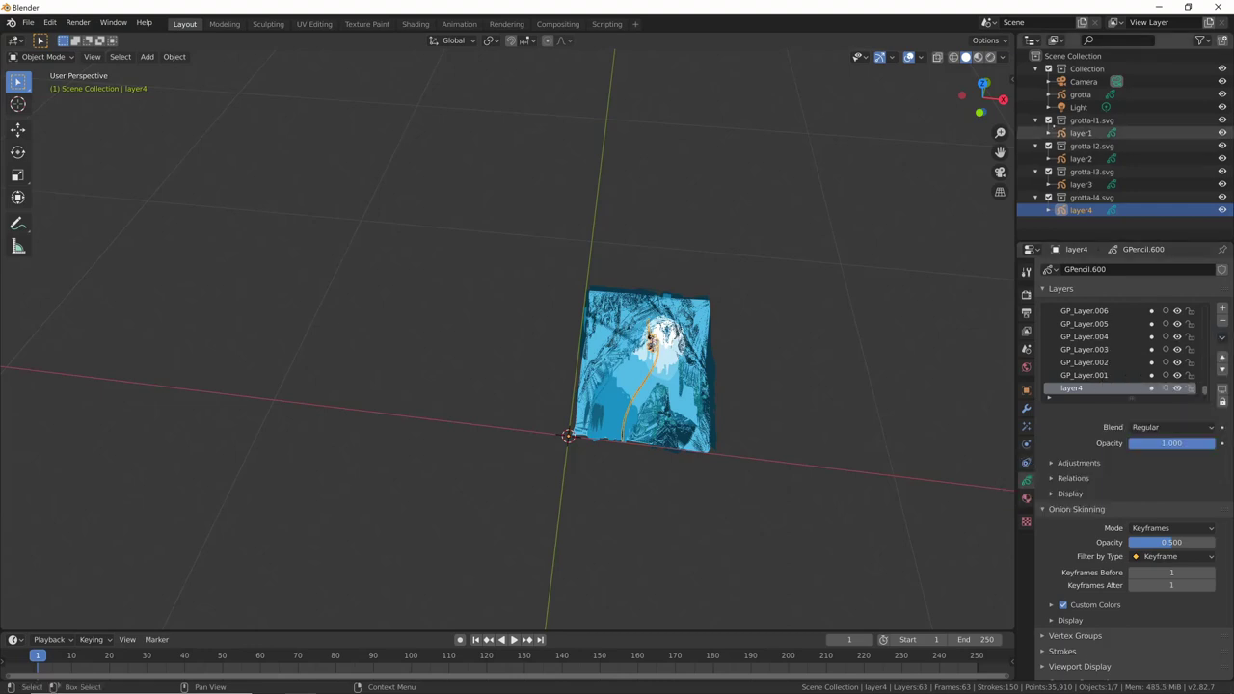
- Exclude the grotta-l1 to l4.svg collections and select grotta
click(1049, 119)
click(1048, 133)
click(1049, 145)
click(1049, 158)
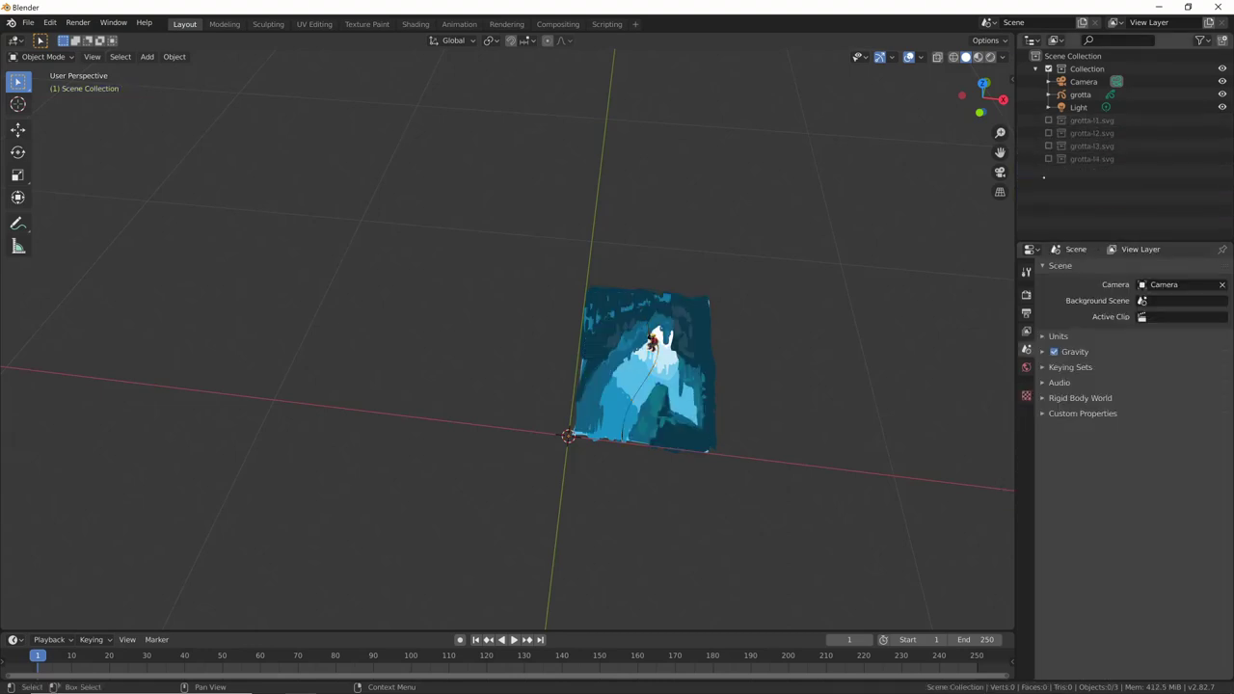
click(1077, 95)
- Toggle visibility of layer4, layer2 and layer1 to inspect each of grotta's layers
mouse_move(674, 463)
middle_down()
mouse_move(743, 454)
mouse_move(859, 326)
mouse_move(669, 450)
middle_up()
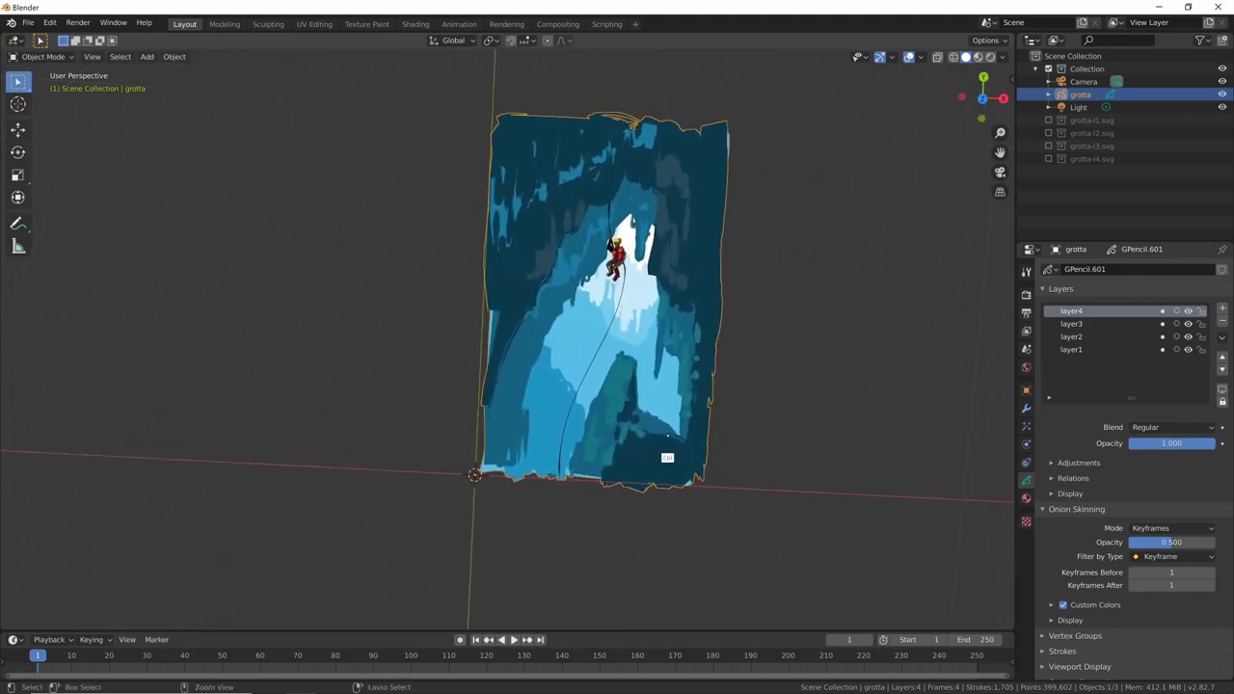
scroll(853, 347, up, 3)
mouse_move(854, 347)
shift+middle_down()
mouse_move(775, 398)
mouse_move(732, 366)
shift+middle_up()
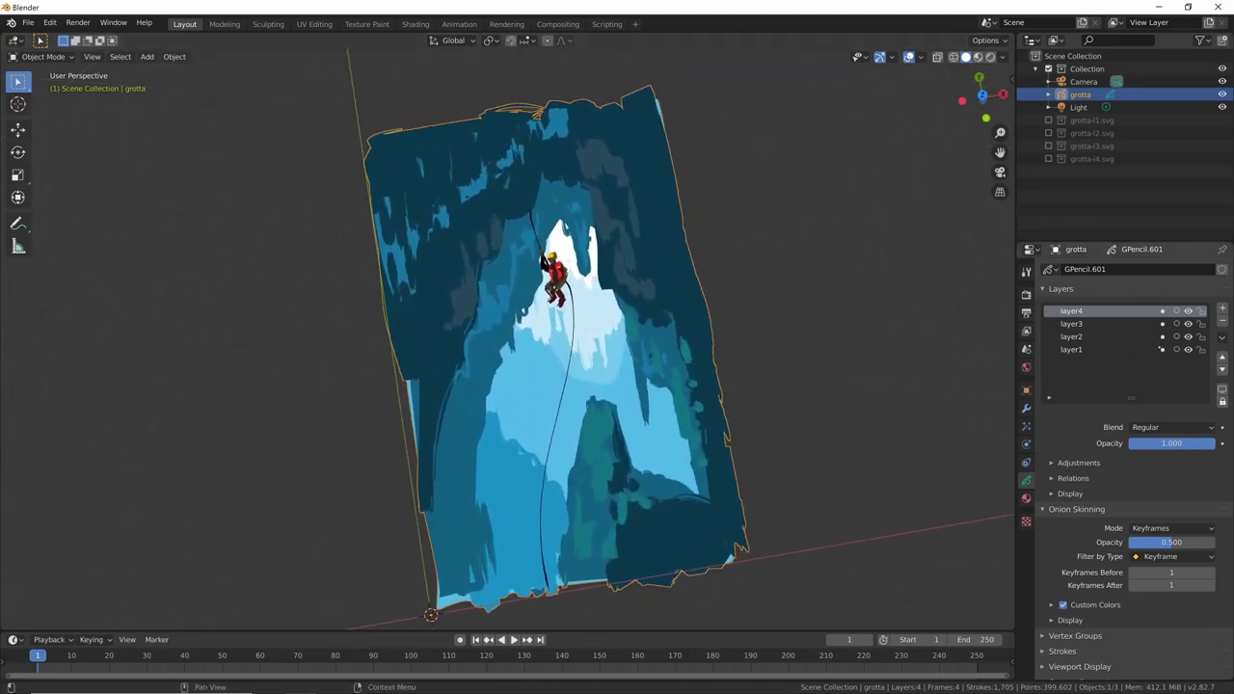
click(1187, 310)
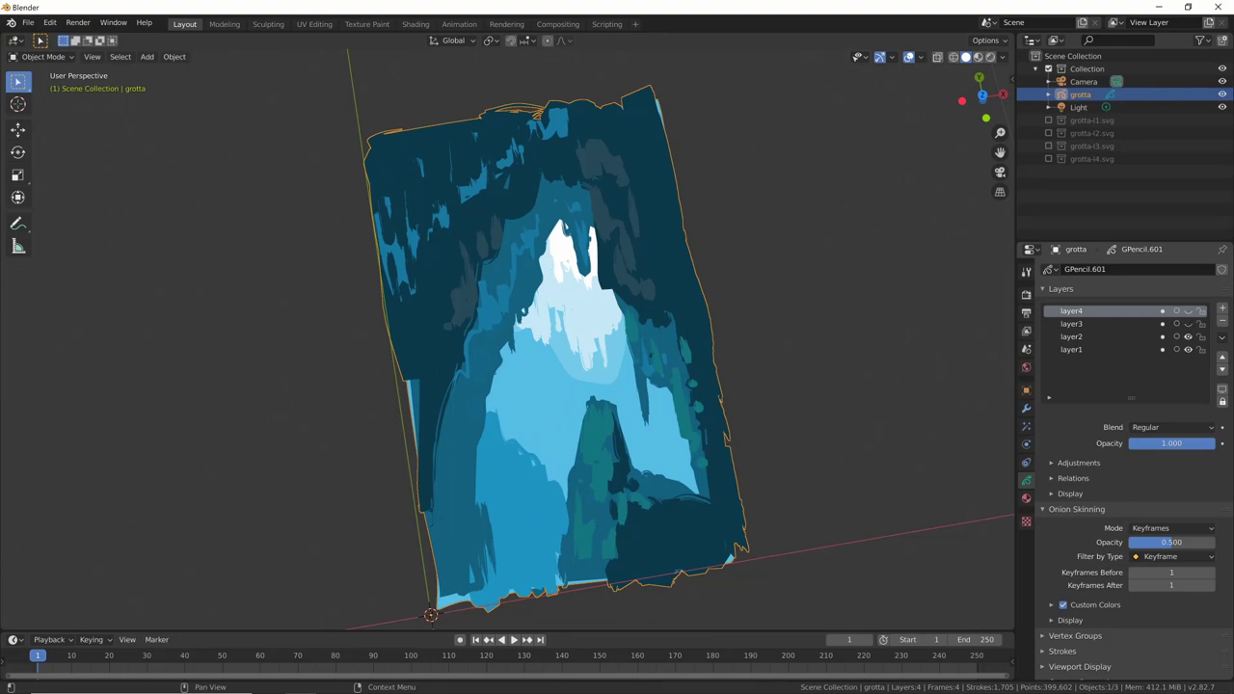
click(1187, 337)
click(1187, 349)
click(1187, 336)
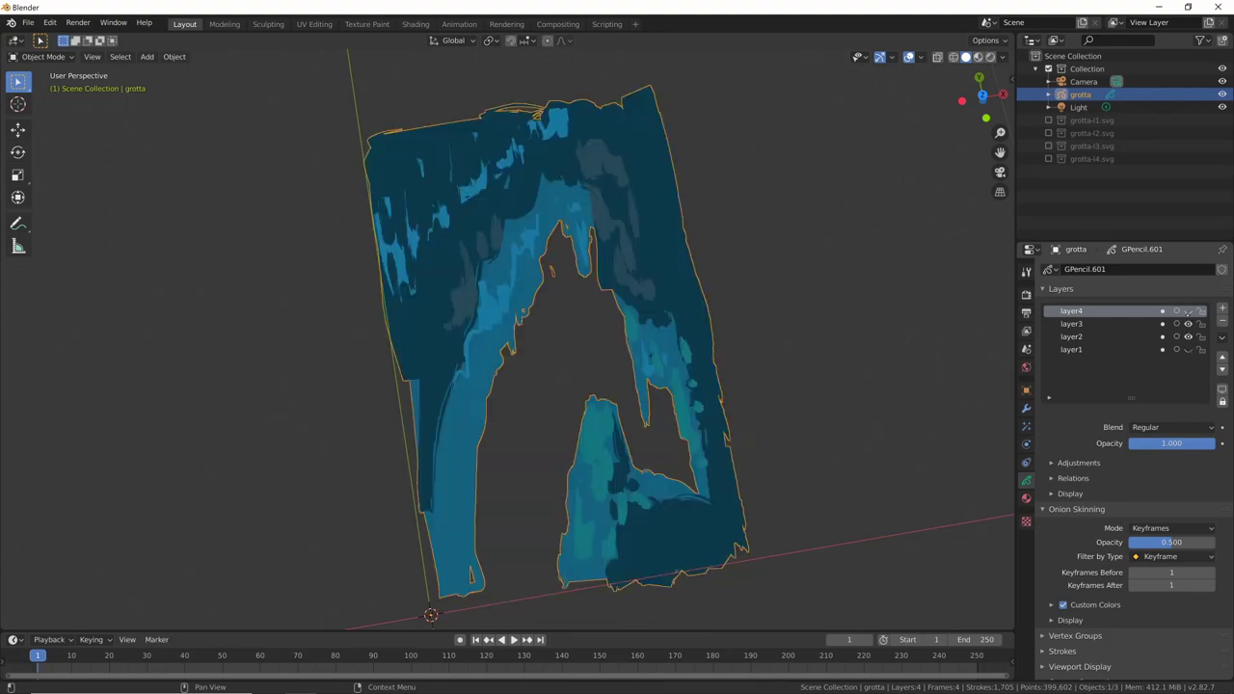
click(1188, 310)
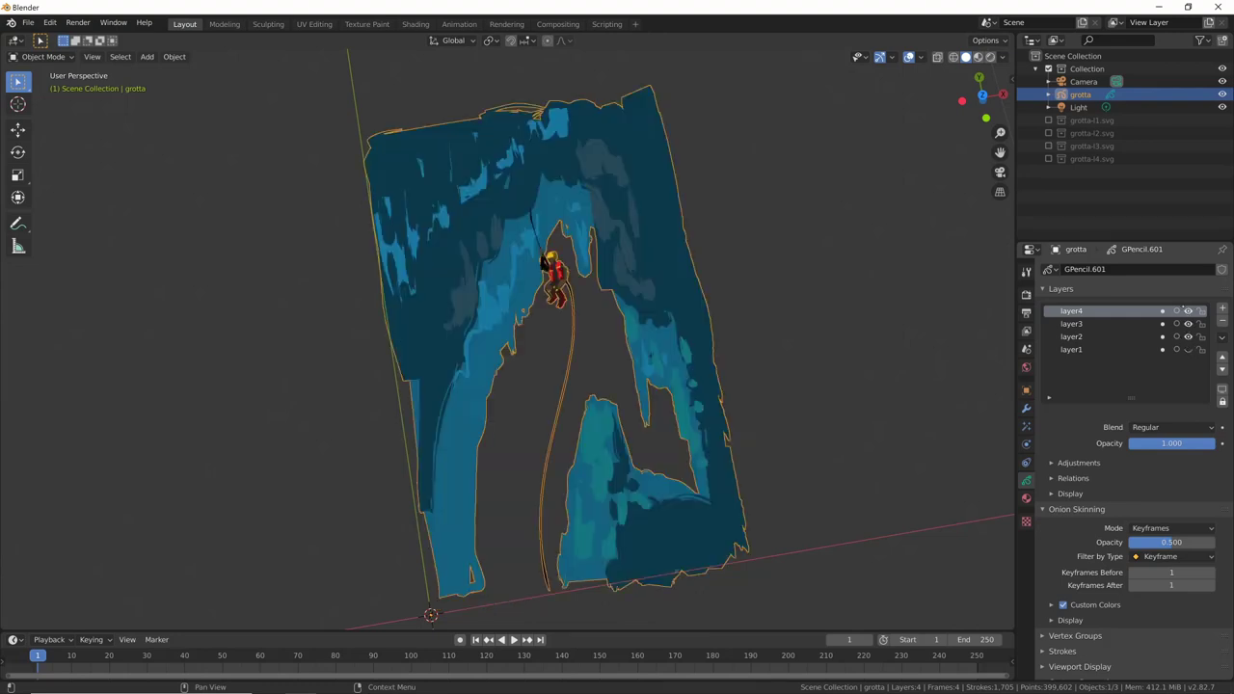
click(1187, 310)
click(1187, 310)
- Zoom in on the climber, hiding and re-showing layer4 to compare
mouse_move(732, 443)
middle_down()
mouse_move(686, 461)
mouse_move(743, 433)
middle_up()
scroll(761, 436, up, 3)
scroll(790, 438, up, 2)
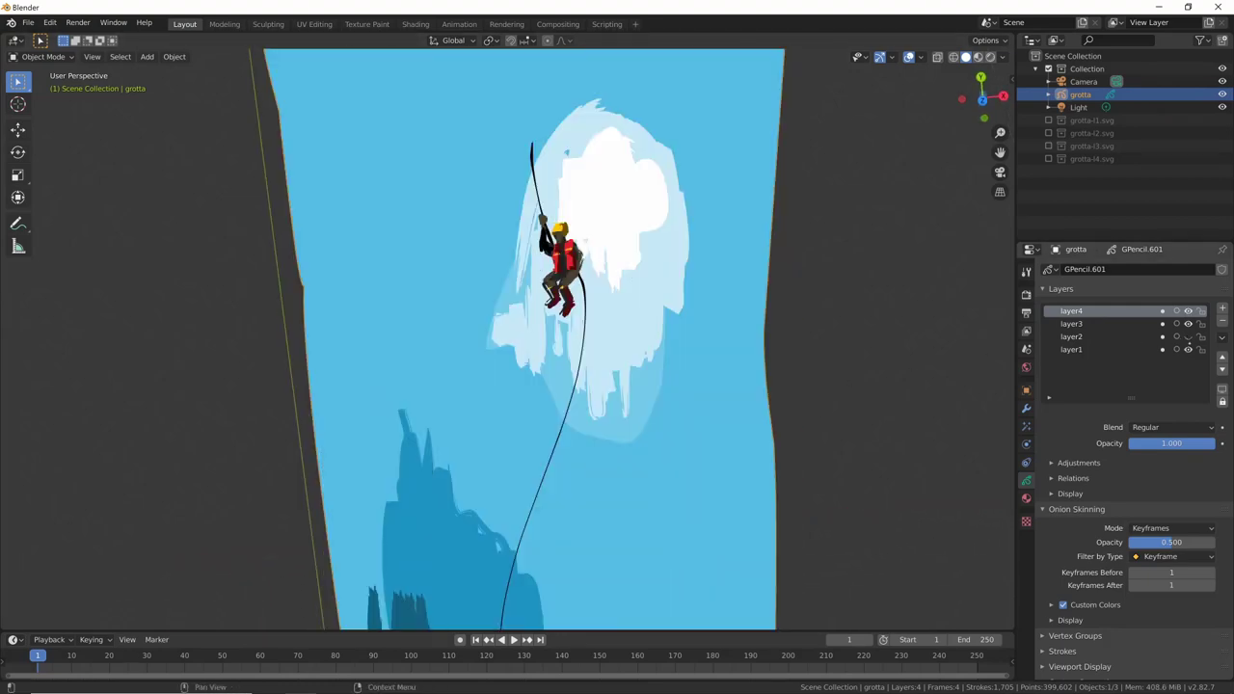
scroll(819, 441, up, 2)
middle_drag(819, 440, 790, 453)
click(1187, 311)
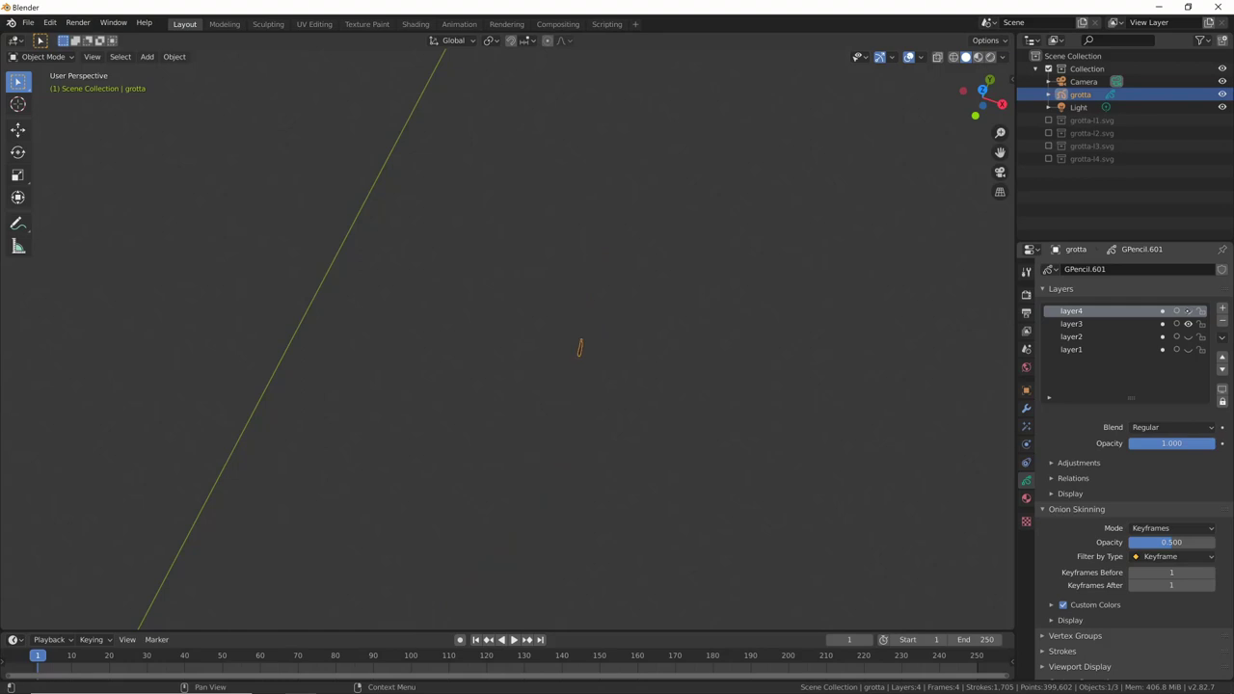
mouse_move(556, 350)
middle_down()
mouse_move(472, 386)
mouse_move(803, 379)
mouse_move(919, 353)
mouse_move(782, 424)
middle_up()
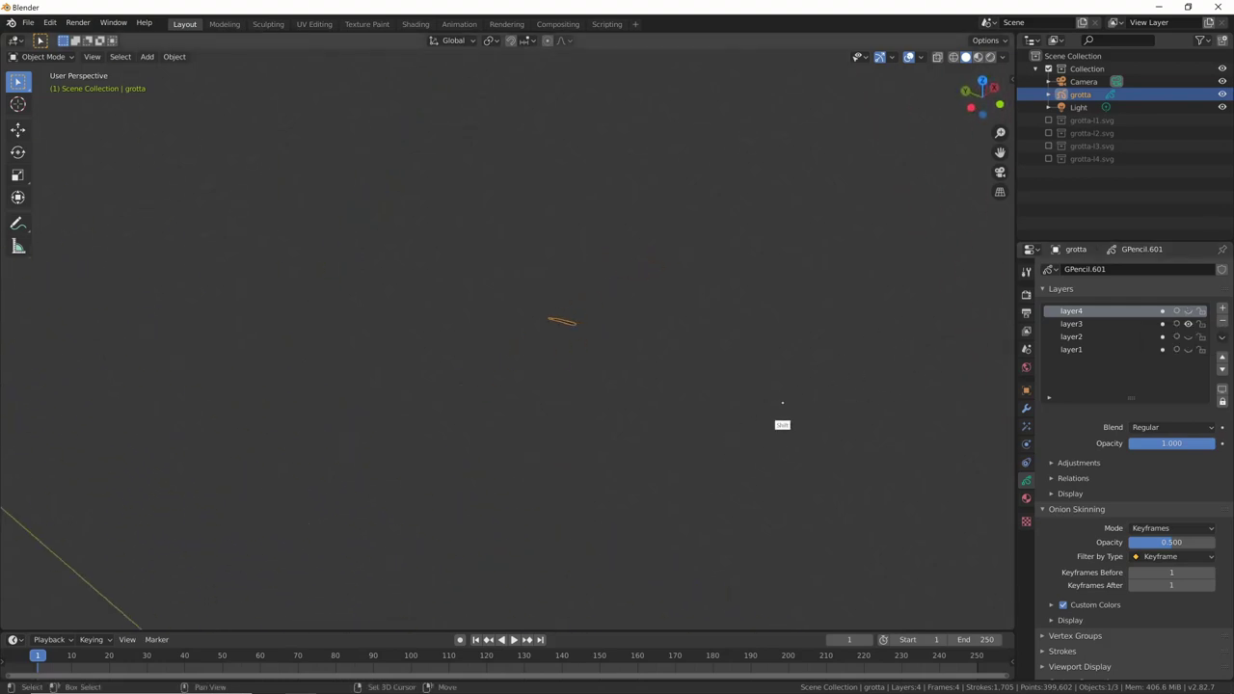
click(1187, 310)
mouse_move(890, 421)
middle_down()
mouse_move(881, 460)
mouse_move(867, 386)
mouse_move(784, 447)
middle_up()
- In Edit Mode, move the rope stroke onto a separate layer with M
key(ctrl+Tab)
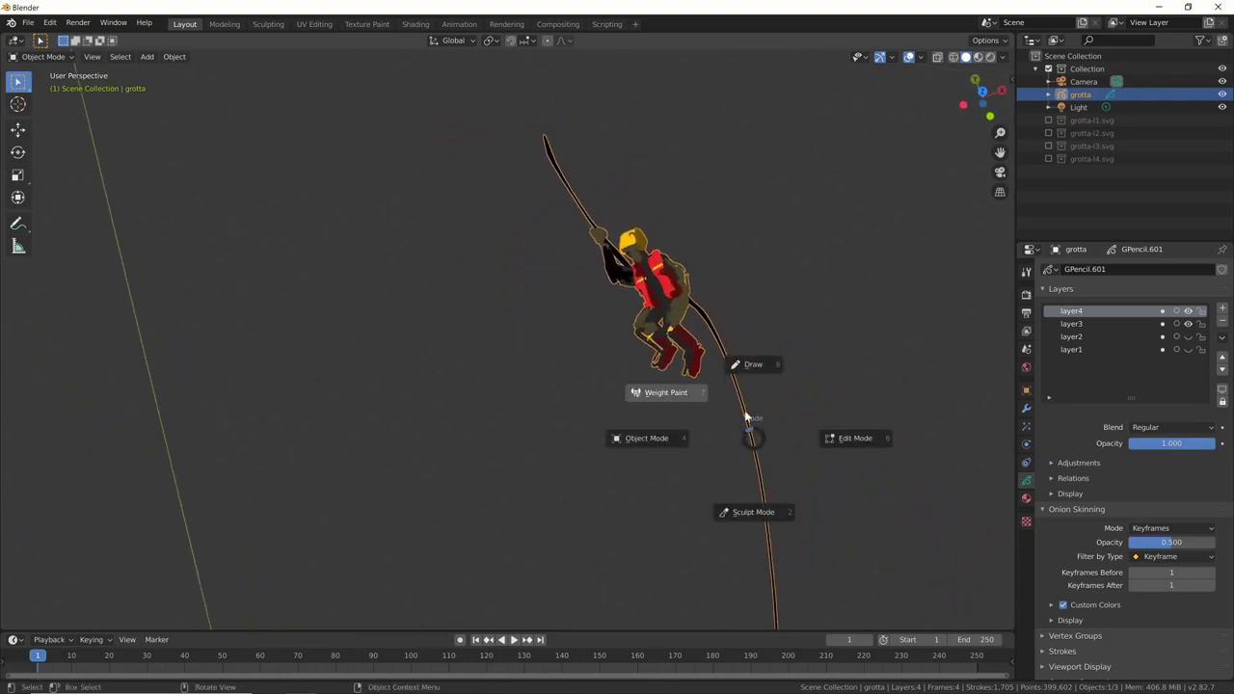
click(861, 439)
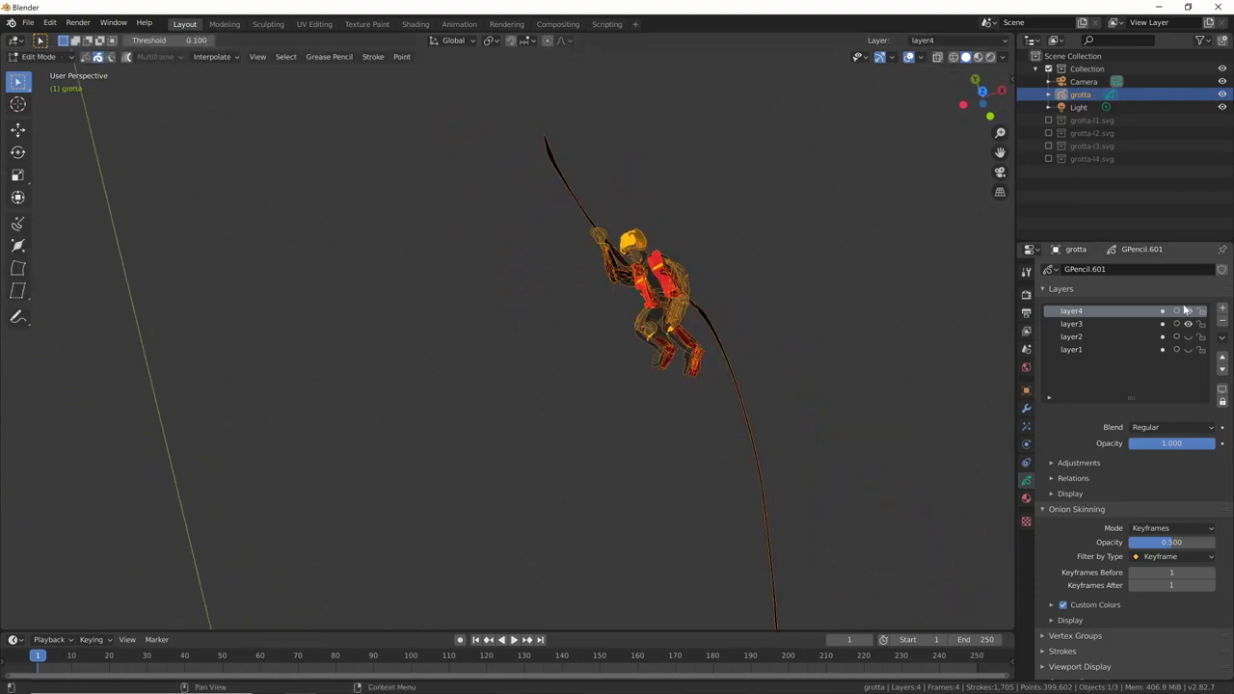
mouse_move(797, 437)
middle_down()
mouse_move(865, 415)
mouse_move(749, 487)
mouse_move(675, 476)
mouse_move(743, 333)
mouse_move(677, 297)
middle_up()
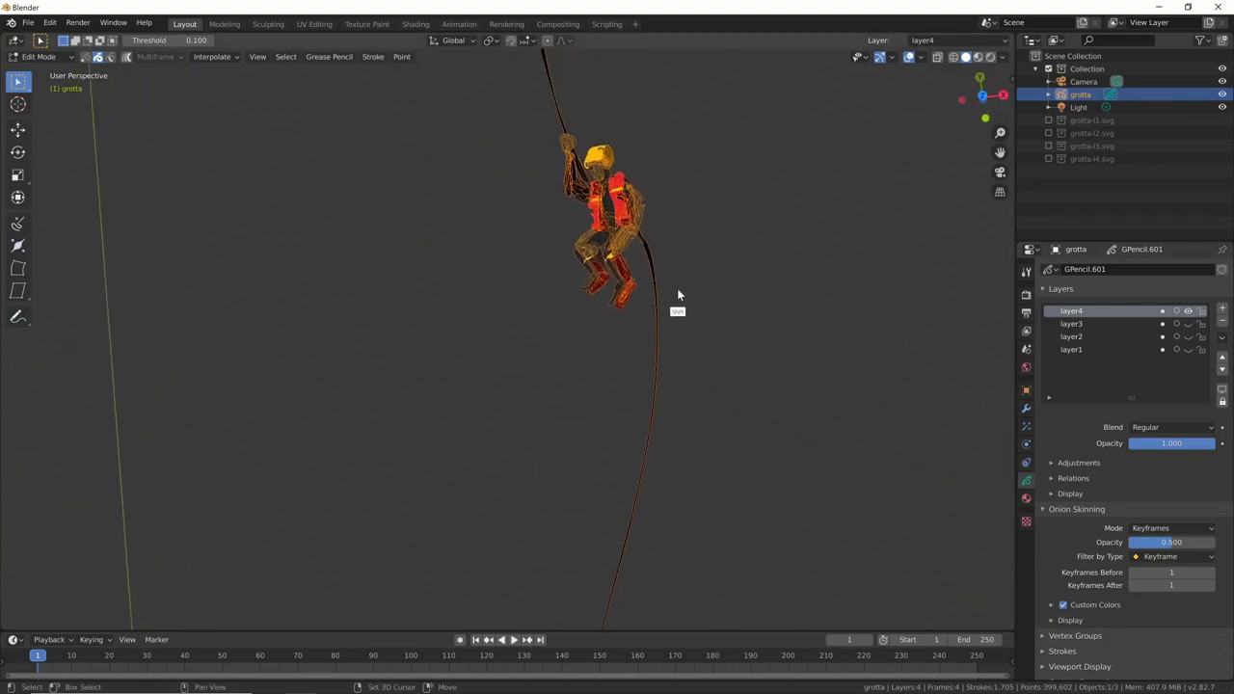
shift+middle_drag(694, 256, 698, 463)
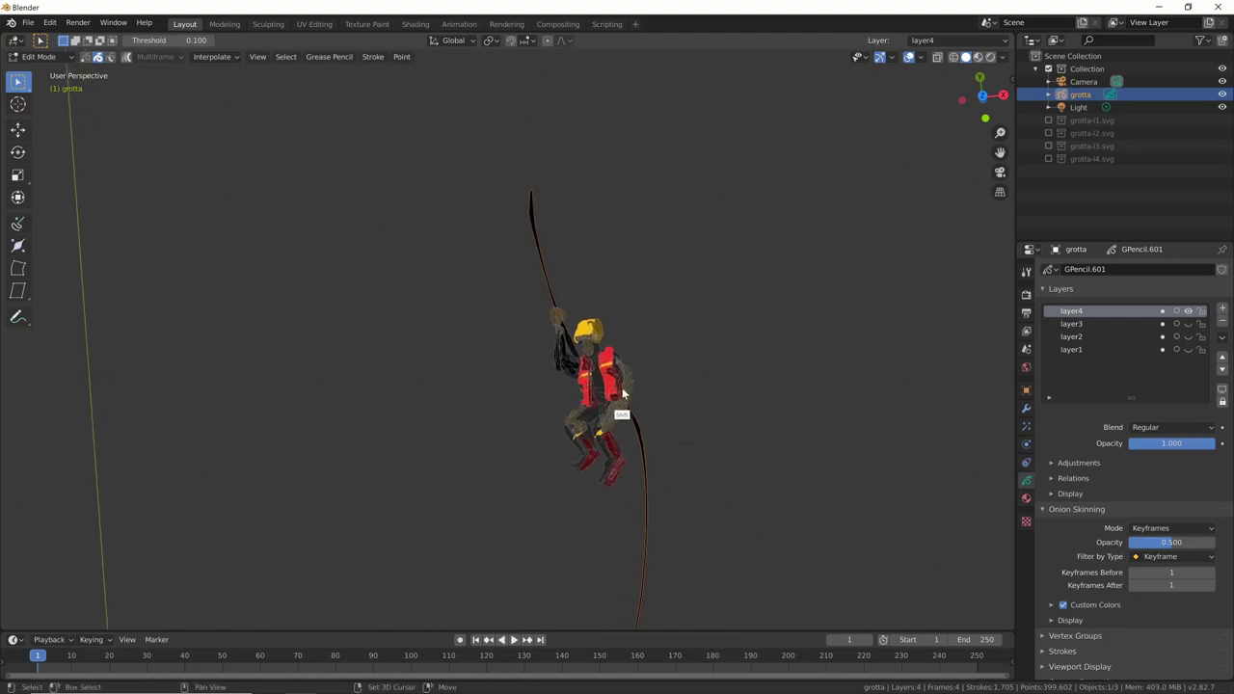
shift+middle_drag(730, 450, 667, 302)
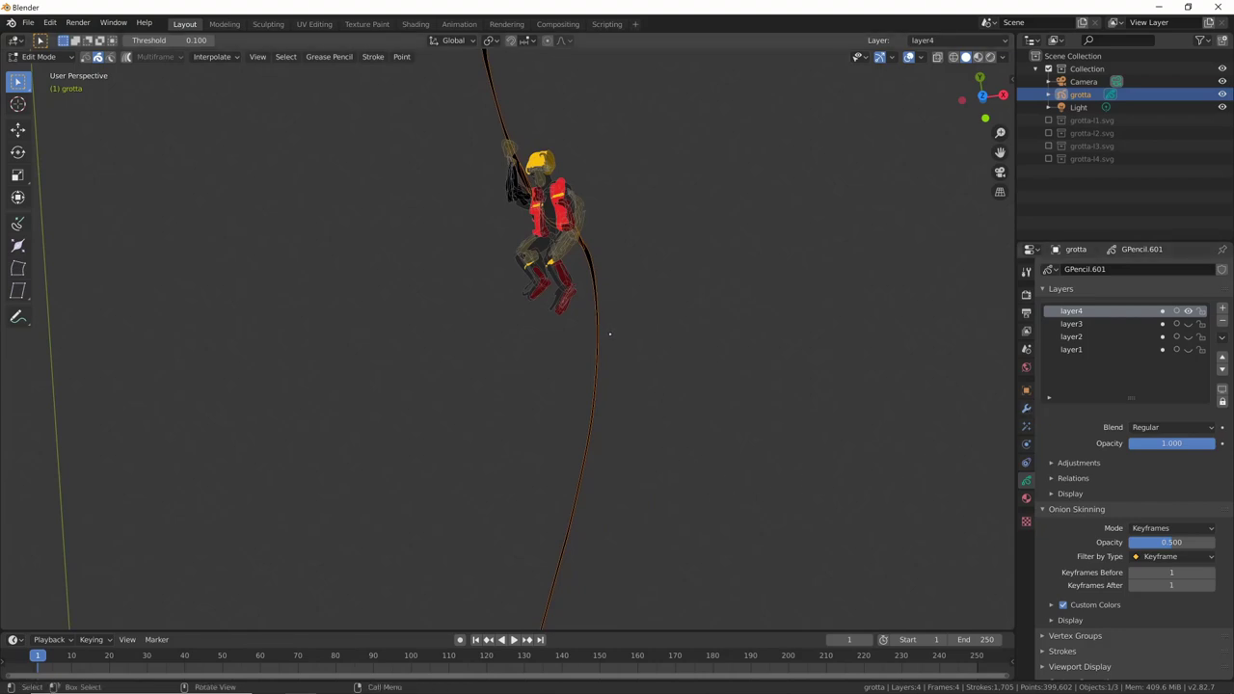
key(m)
click(615, 347)
- Unhide all layers with Alt+H and return to Object Mode
middle_drag(919, 417, 954, 417)
key(alt+h)
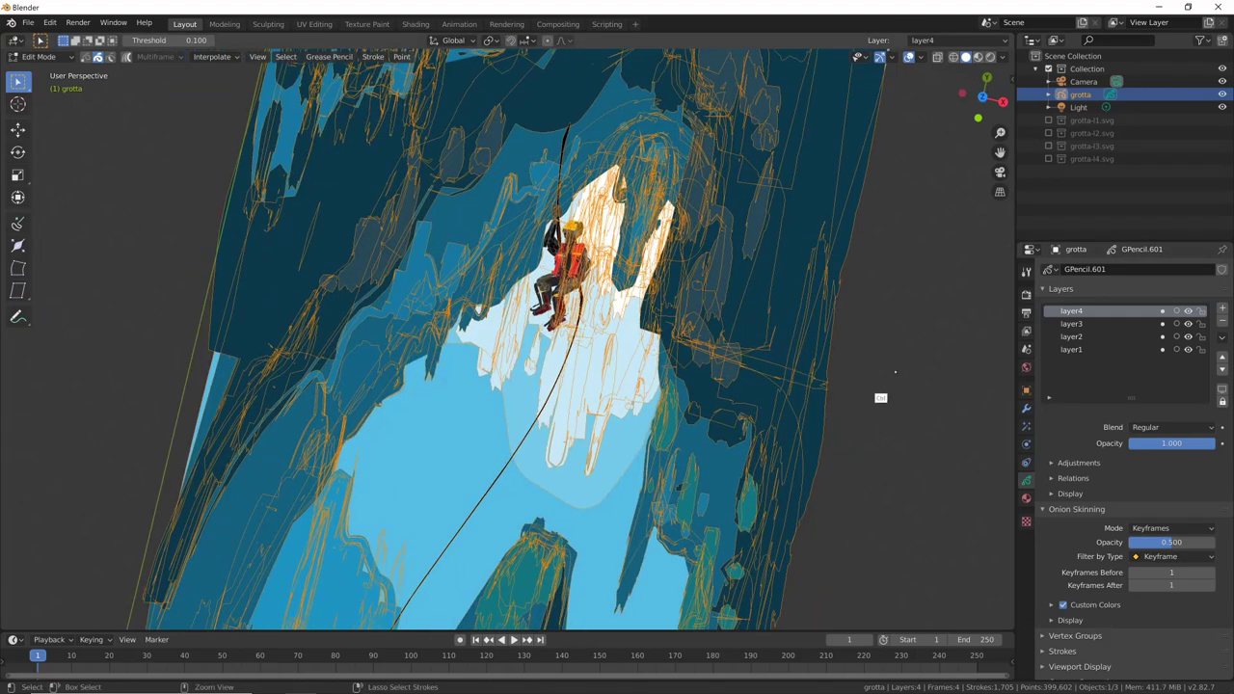
middle_drag(878, 396, 781, 441)
key(ctrl+Tab)
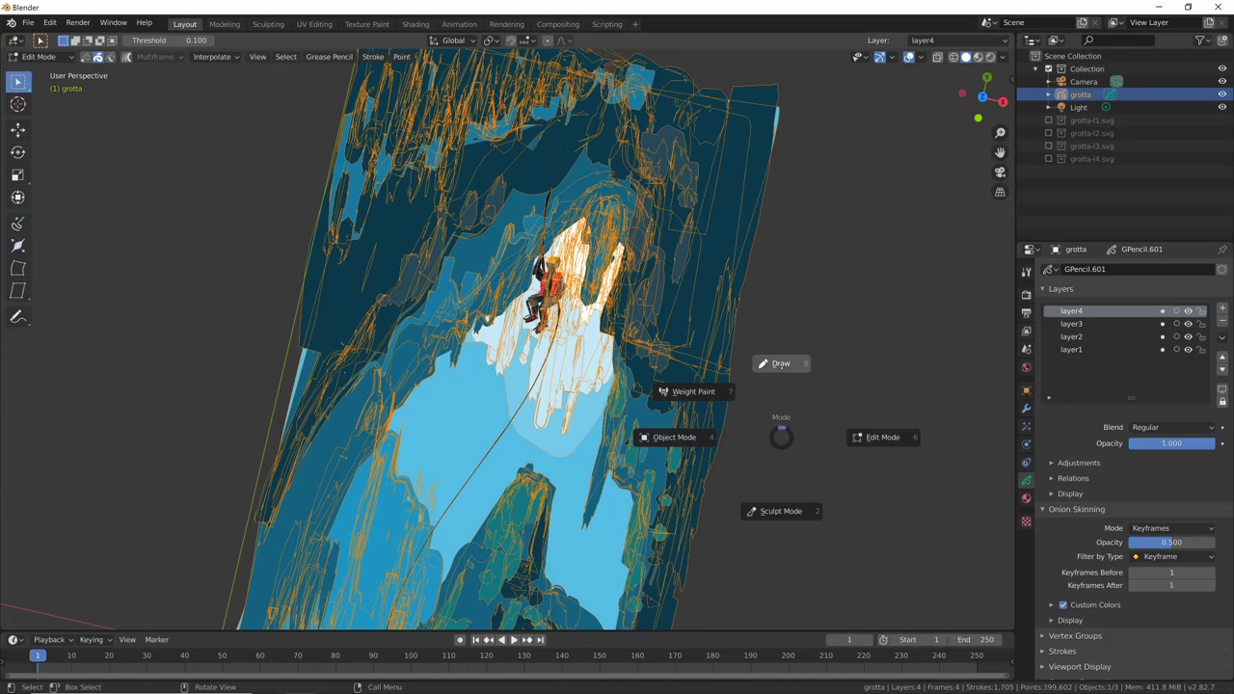
click(680, 436)
middle_drag(886, 382, 840, 433)
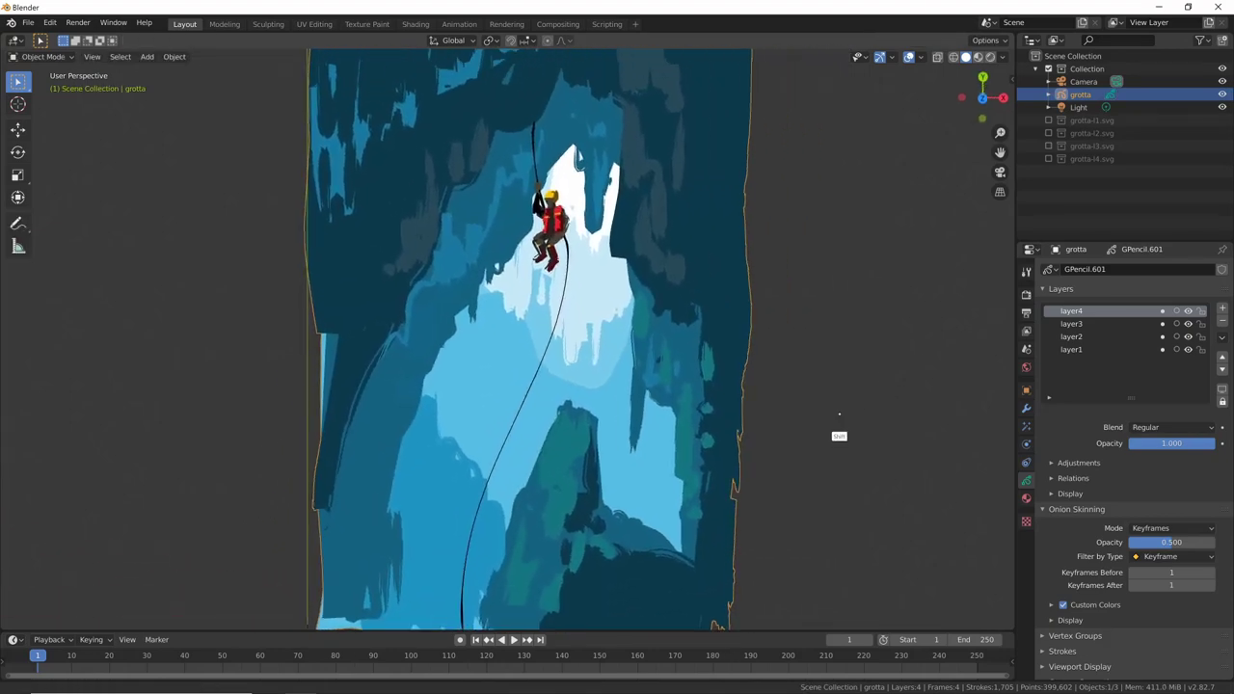
- Rename layer1 to fondo and layer2 to fondo2
click(1118, 350)
double_click(1144, 355)
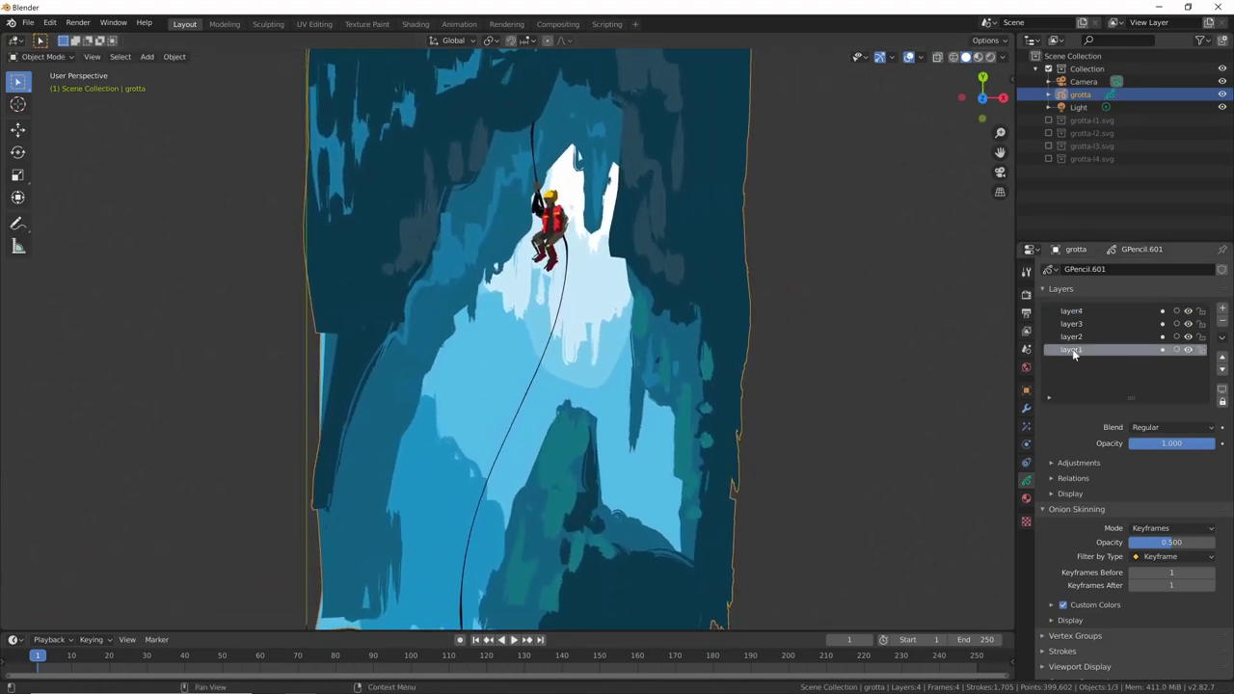
text(fond)
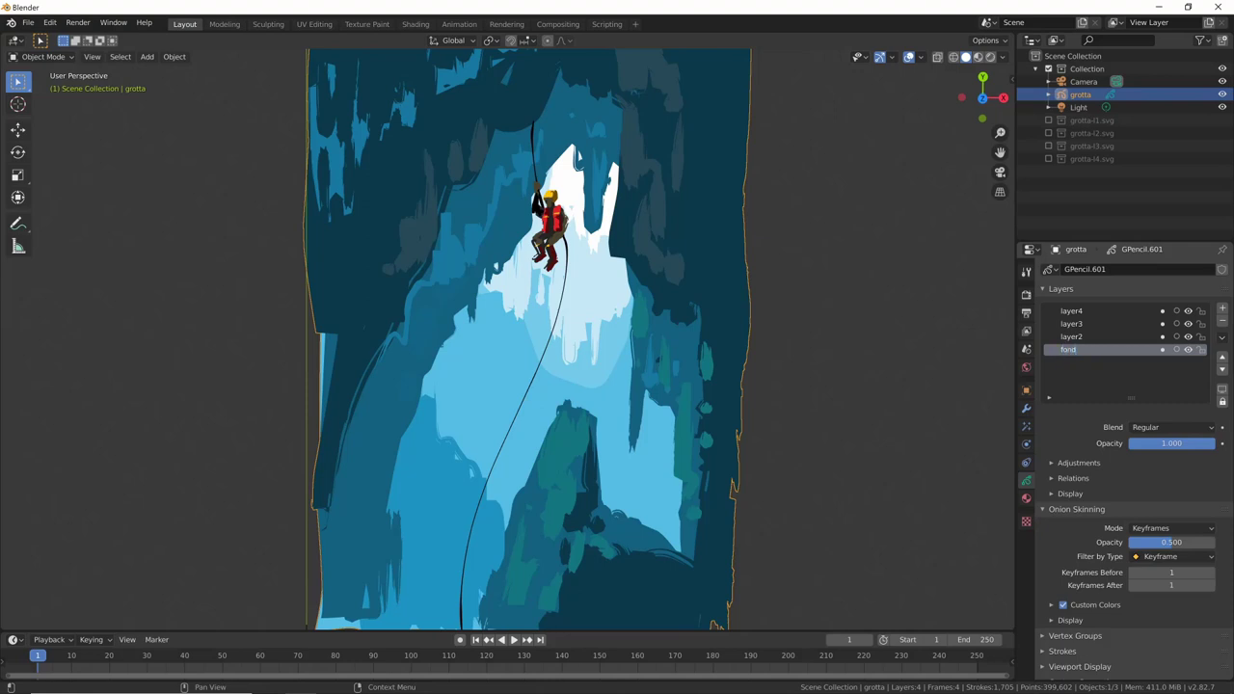
text(o)
key(Return)
double_click(1109, 336)
text(fondo)
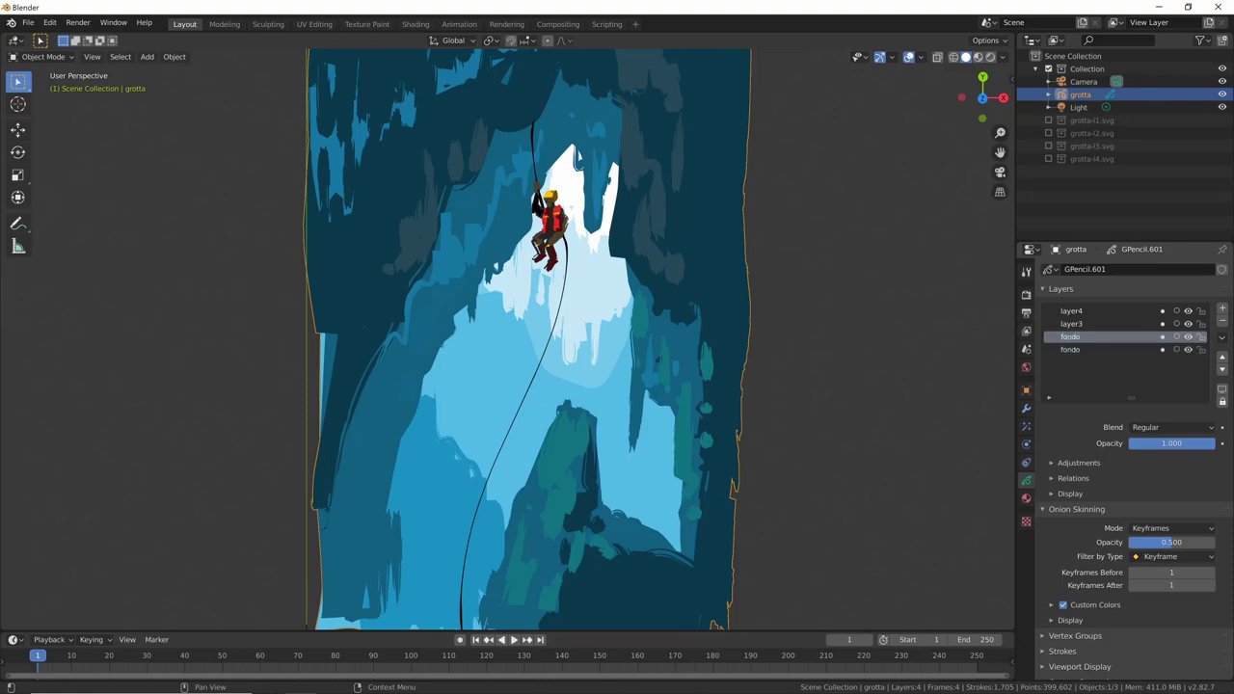
text(2)
key(Return)
- Rename layer3 to corda and layer4 to personaggio
double_click(1108, 324)
text(cor)
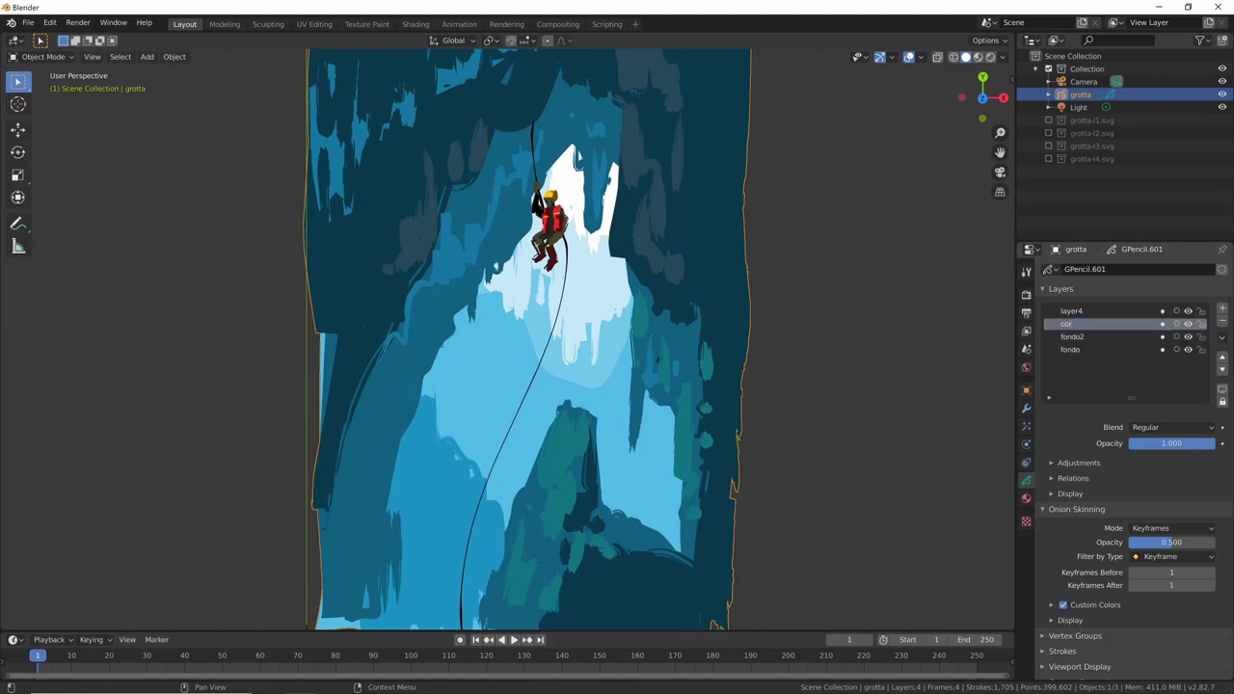
text(da)
key(Return)
double_click(1108, 310)
text(personaggio)
key(Return)
- Hide and re-show personaggio, corda, fondo2 and fondo to check each layer
middle_drag(675, 386, 838, 405)
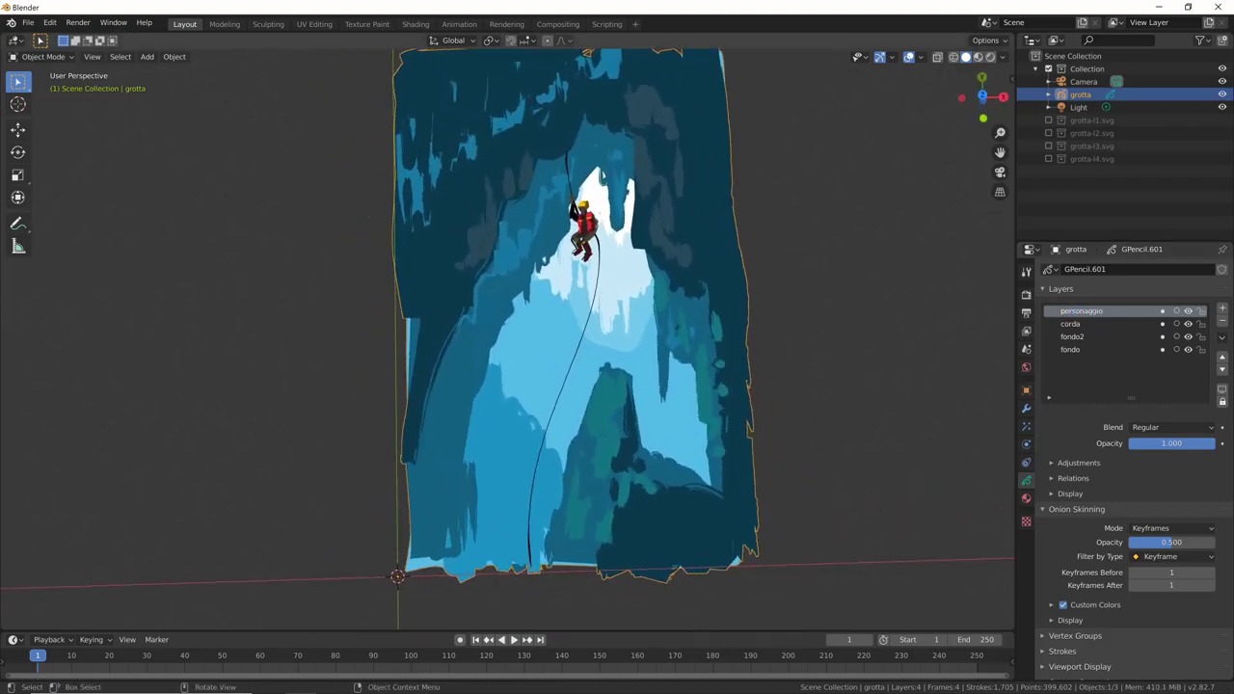
click(1187, 310)
click(1187, 324)
click(1188, 336)
click(1187, 349)
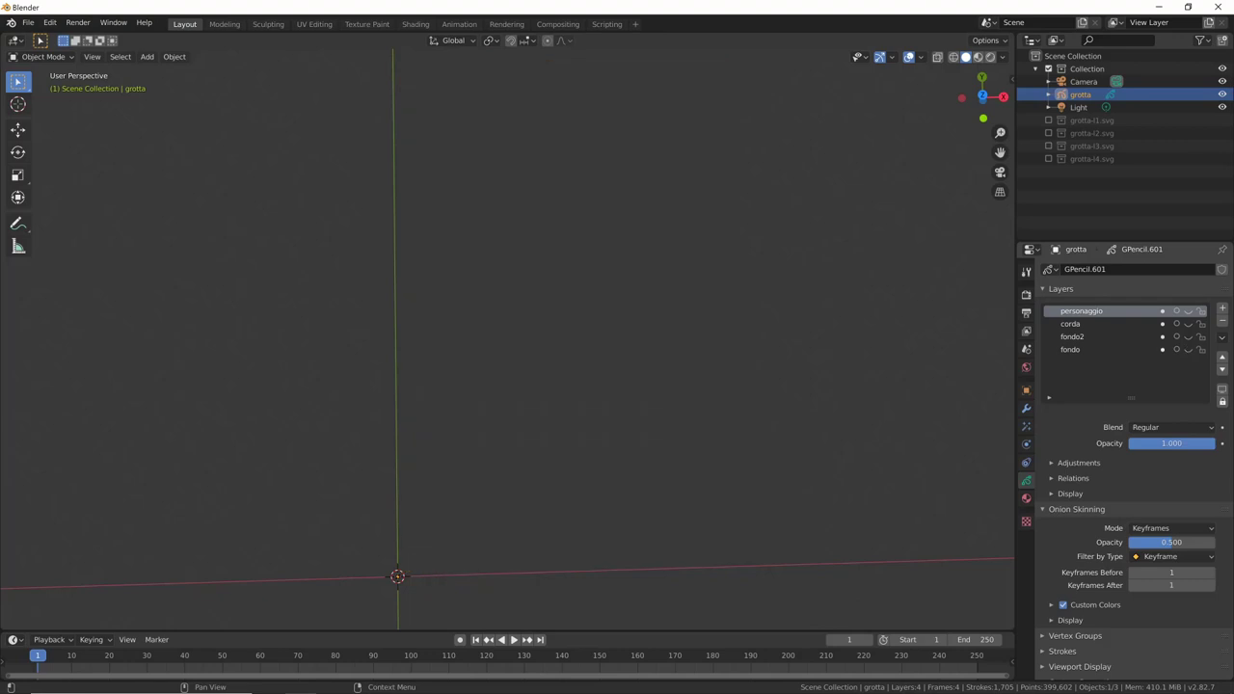
click(1188, 349)
click(1187, 336)
click(1188, 324)
click(1188, 311)
- Look through the scene camera, then orbit and zoom back out
middle_drag(790, 482, 820, 499)
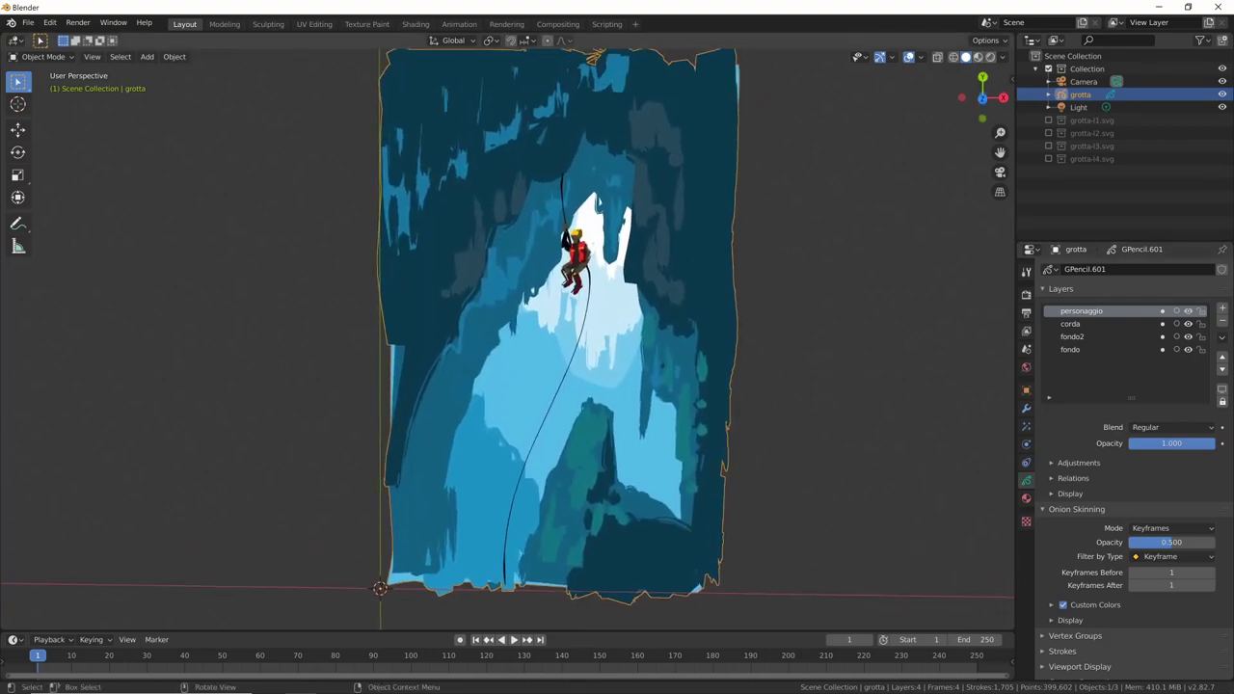
key(KP_0)
mouse_move(790, 404)
middle_down()
mouse_move(828, 407)
mouse_move(732, 389)
mouse_move(774, 413)
mouse_move(881, 339)
mouse_move(694, 463)
middle_up()
scroll(837, 350, up, 3)
scroll(838, 394, up, 2)
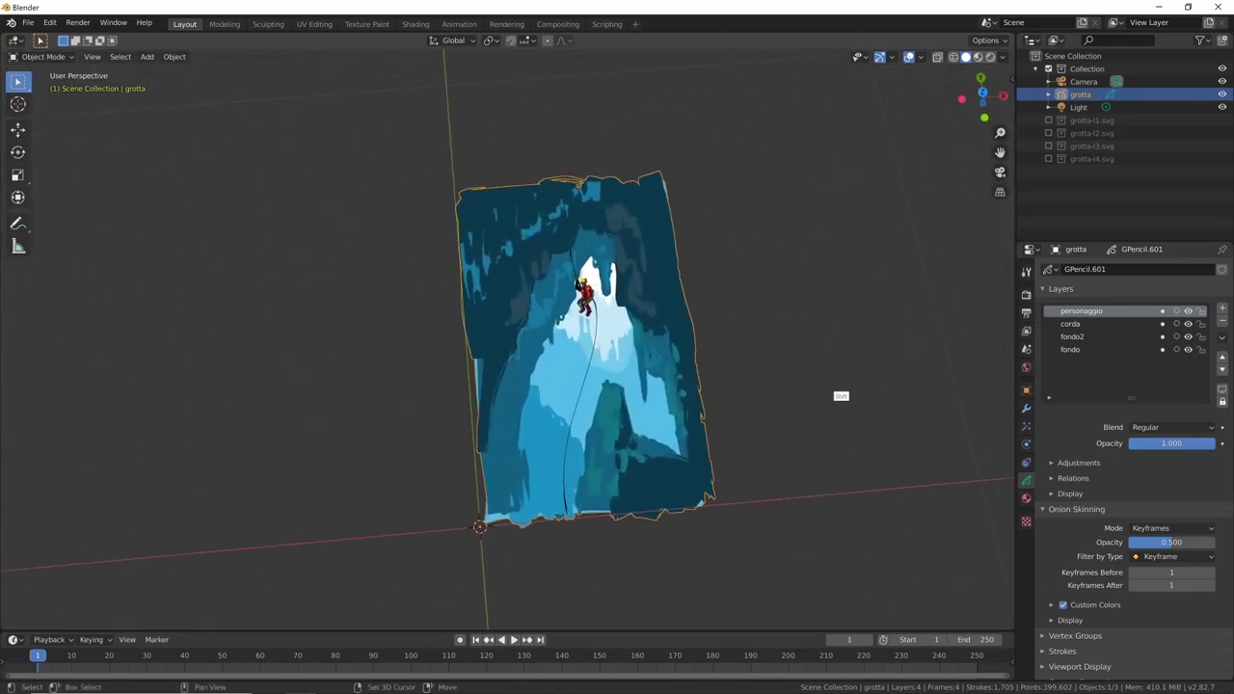
middle_drag(837, 394, 733, 483)
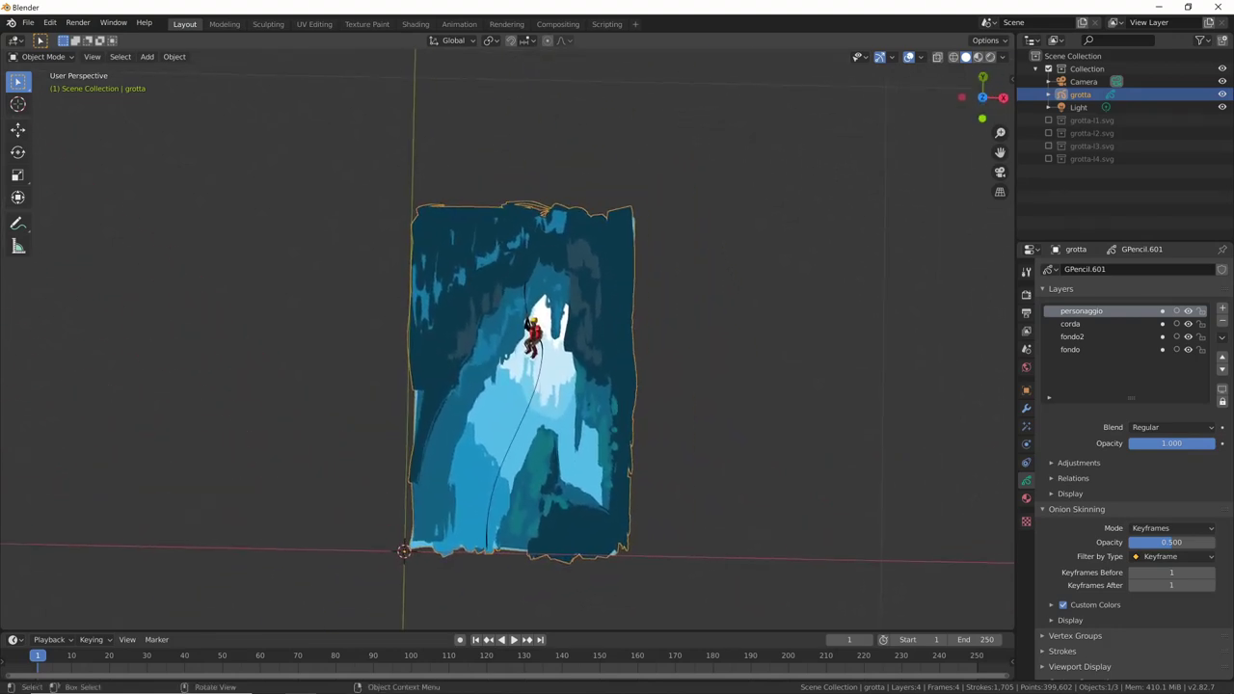
- Switch to Top Orthographic view, recentre the drawing, and return to the camera view
key(KP_7)
scroll(729, 485, up, 2)
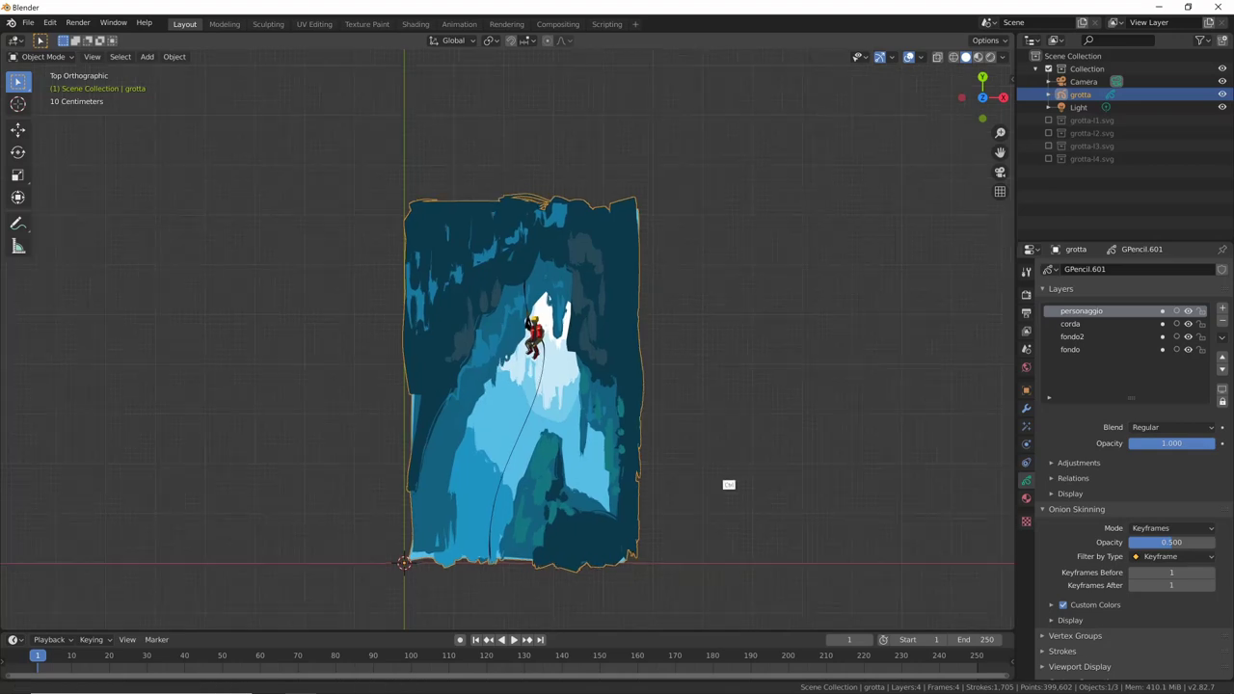
scroll(848, 422, up, 2)
scroll(835, 394, down, 2)
shift+middle_drag(835, 394, 799, 386)
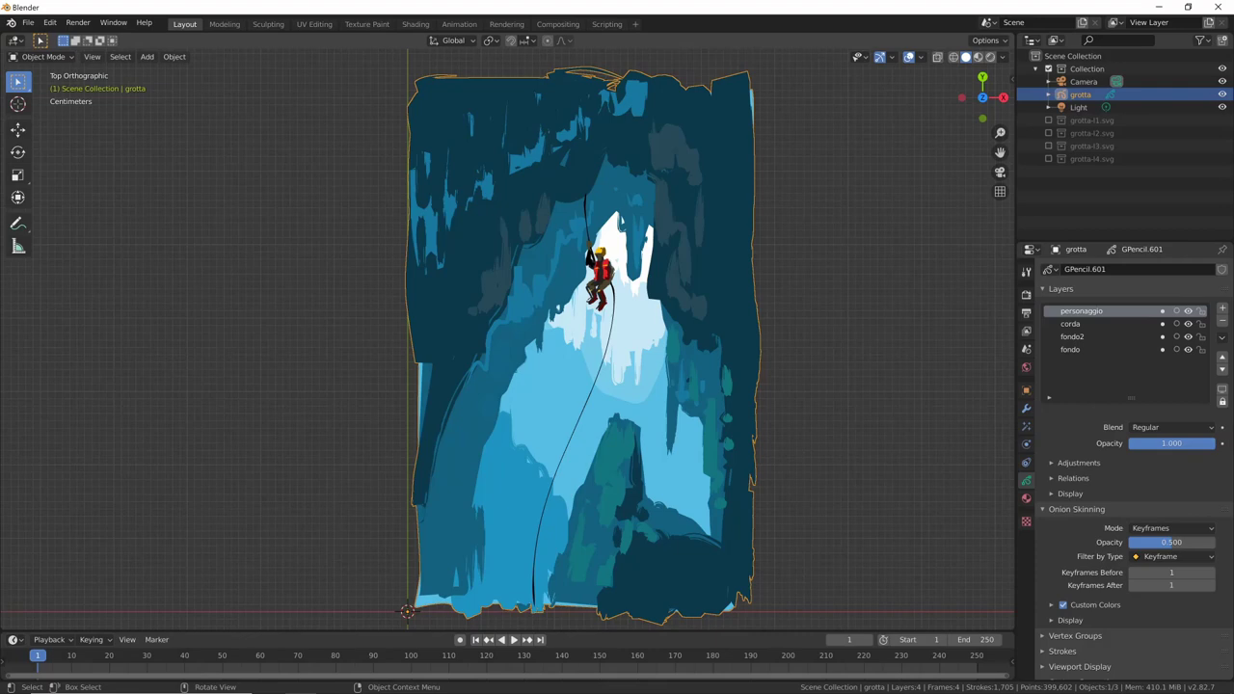
shift+middle_drag(813, 461, 793, 454)
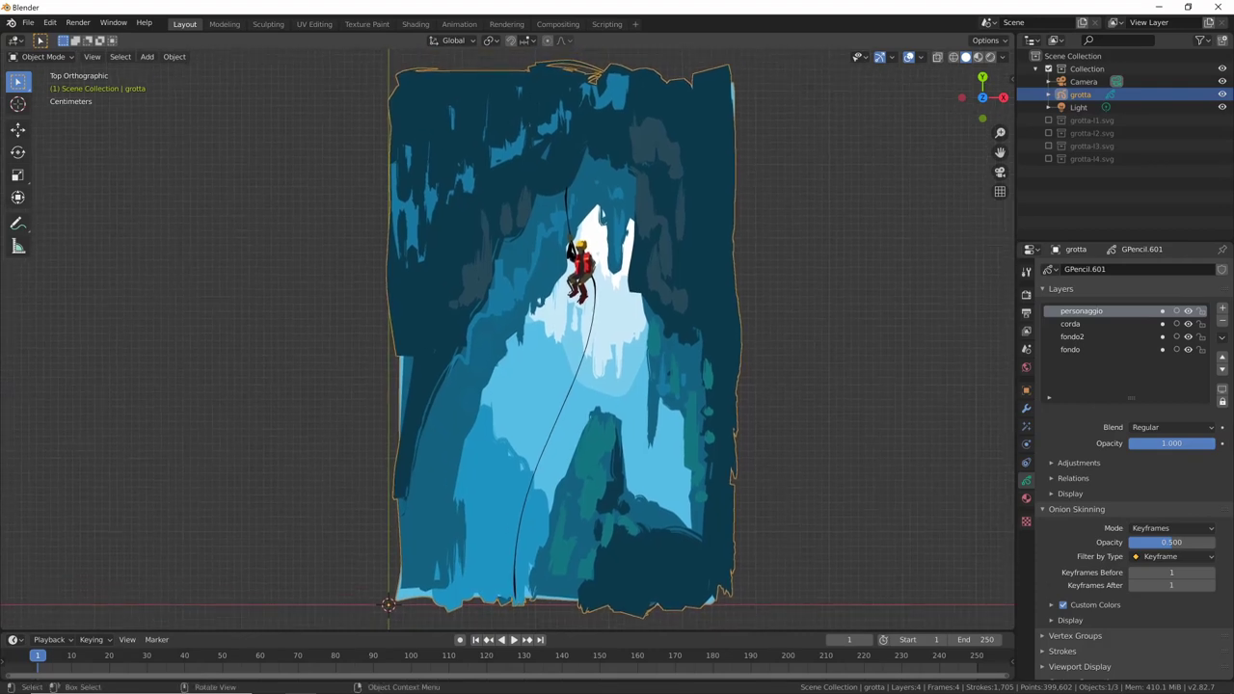
key(KP_0)
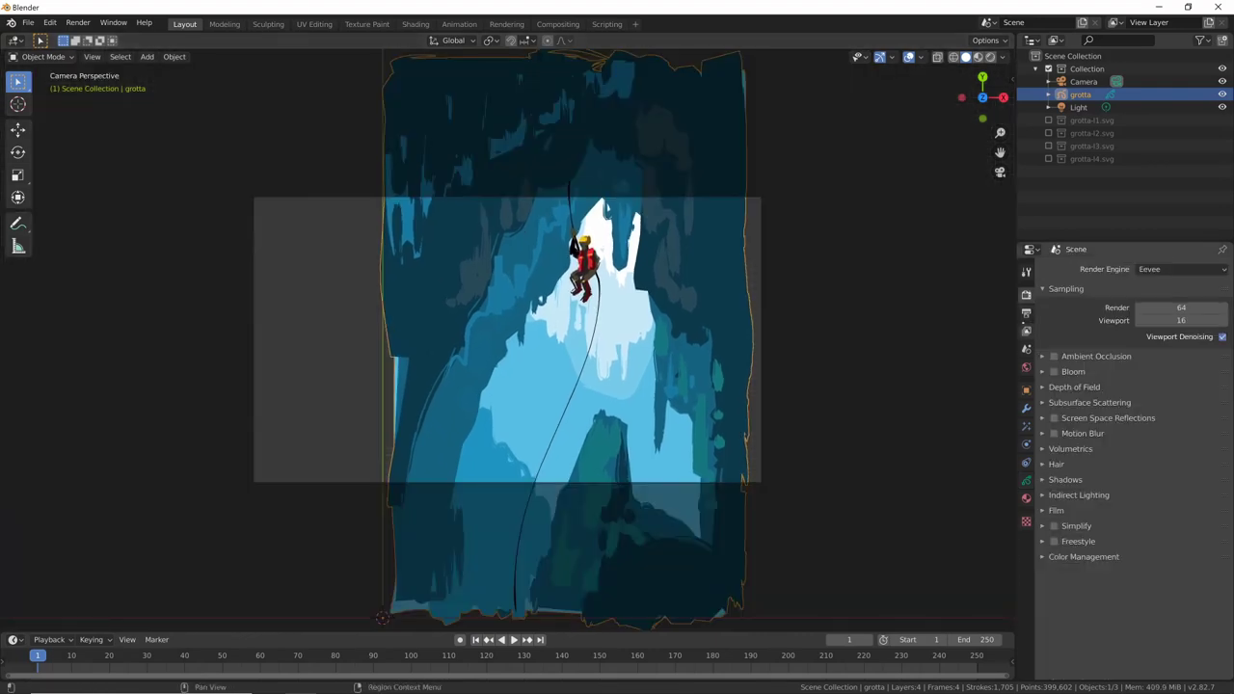
- Set output to 1080 × 1920, frame the camera on the cave drawing, and expand layer Relations
click(1026, 312)
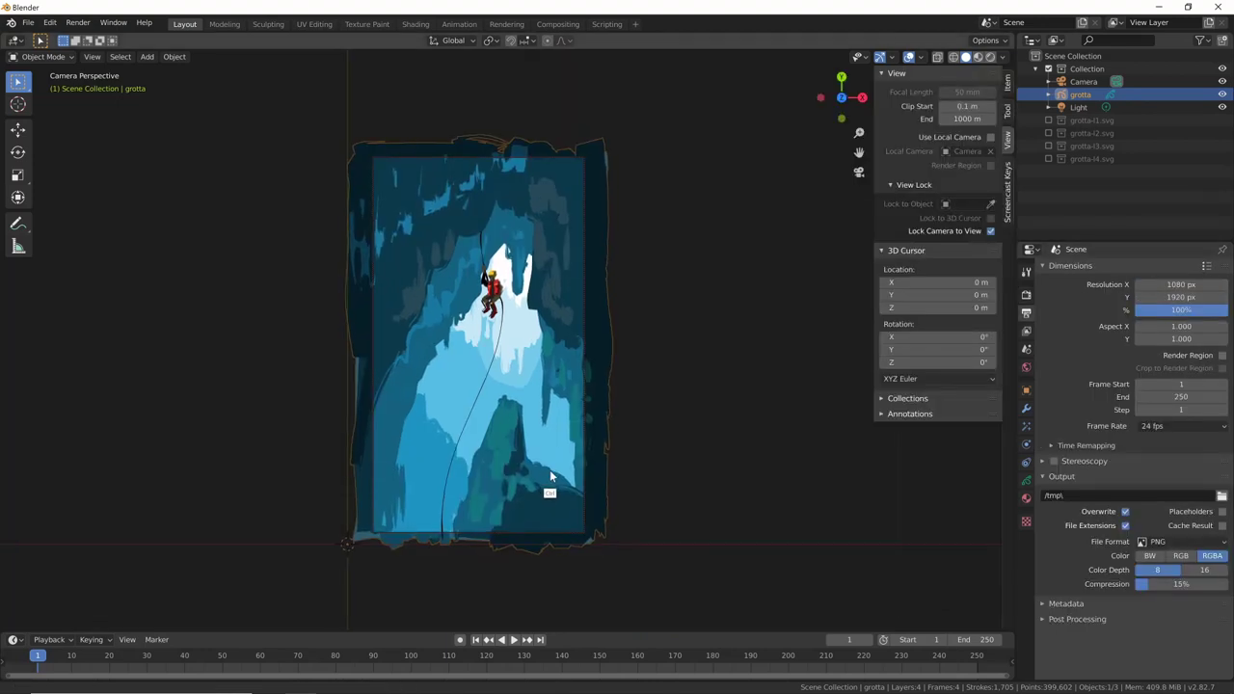
ctrl+middle_drag(542, 479, 541, 483)
drag(540, 484, 537, 487)
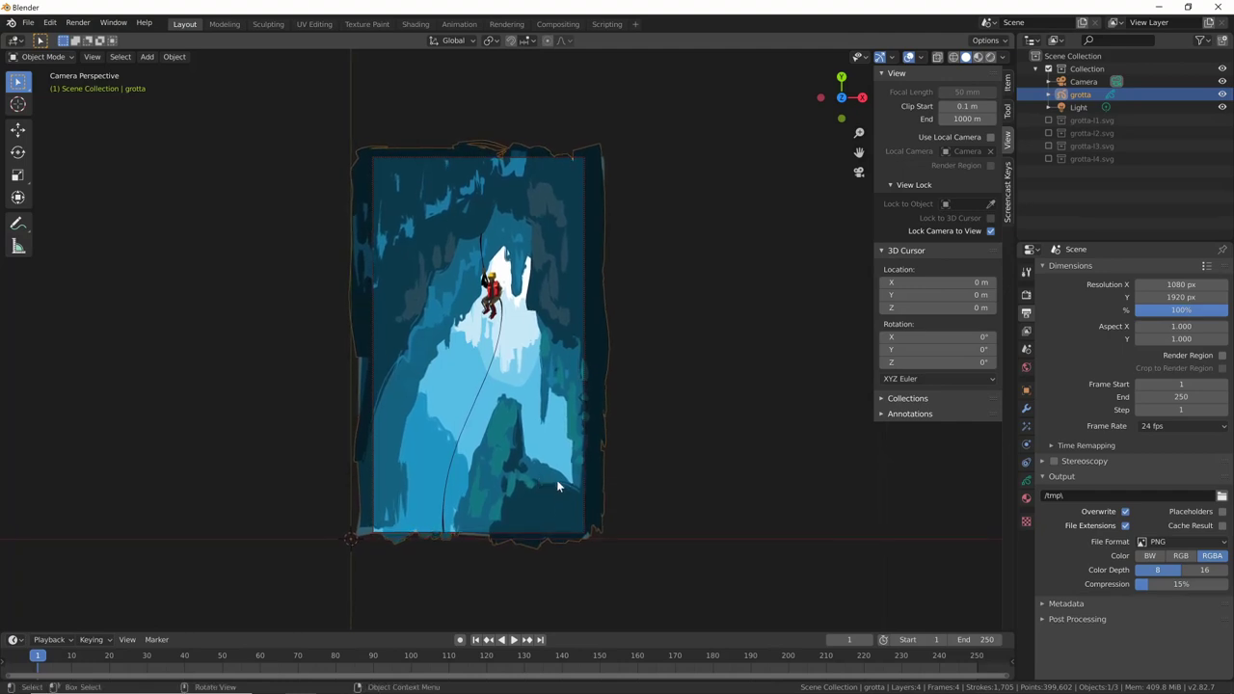
shift+middle_drag(647, 567, 647, 567)
shift+middle_drag(655, 487, 743, 482)
scroll(818, 424, up, 2)
shift+middle_drag(817, 407, 767, 384)
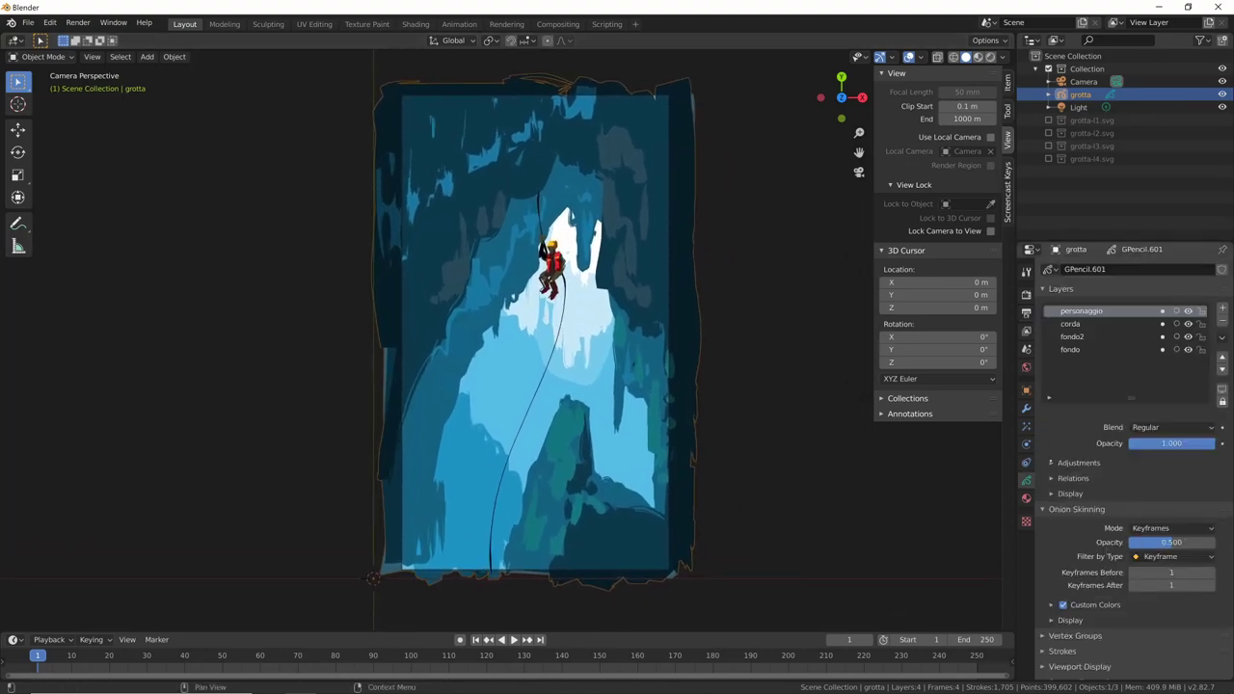
click(1073, 478)
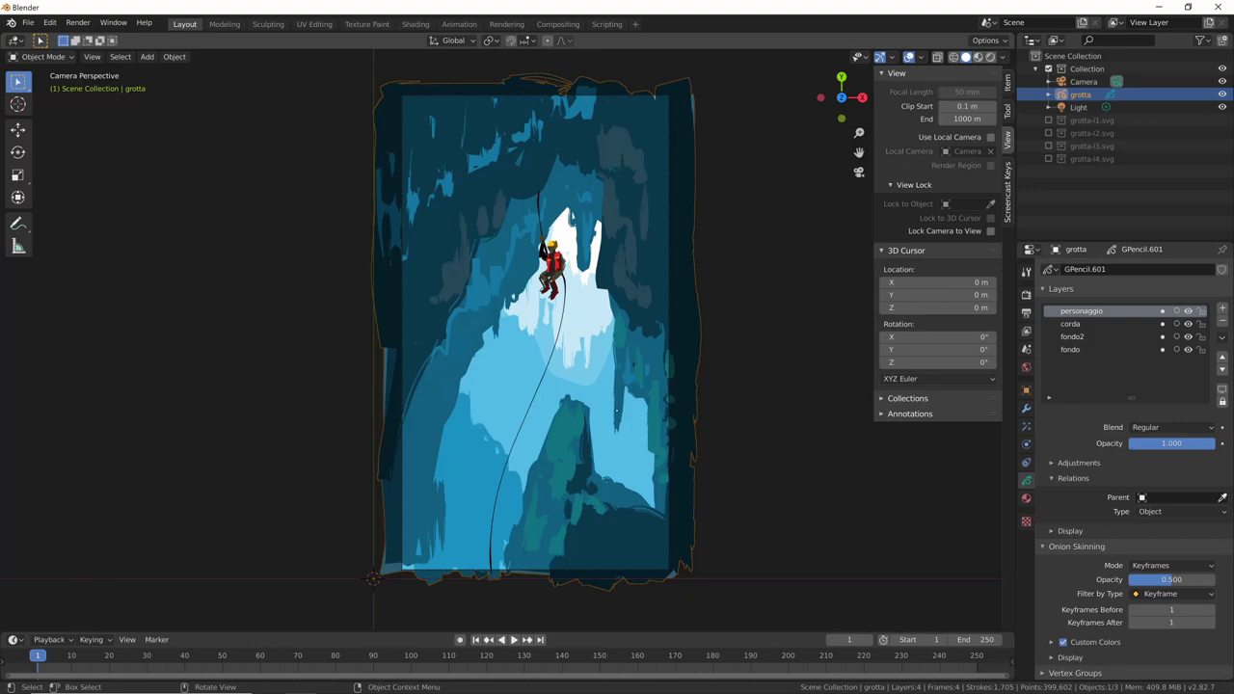
- Add a plain axes Empty at the climber's hand and rename it Empty-mano
key(shift)
key(shift+a)
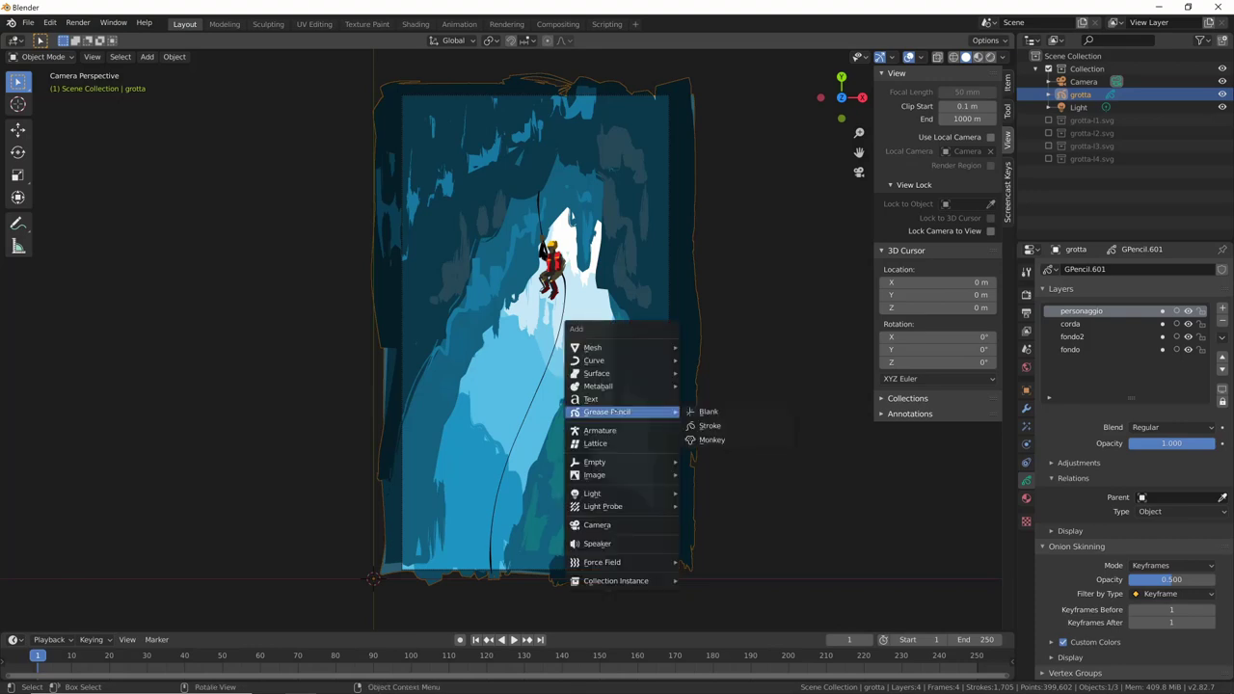
mouse_move(617, 462)
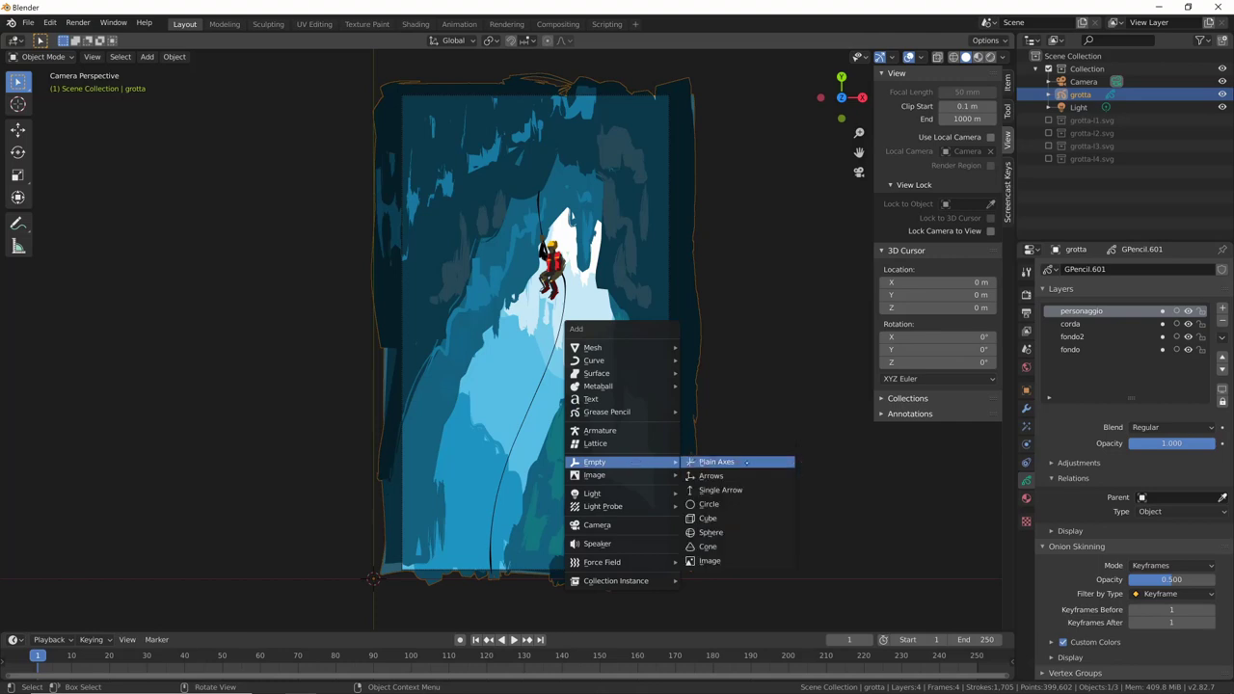
click(744, 463)
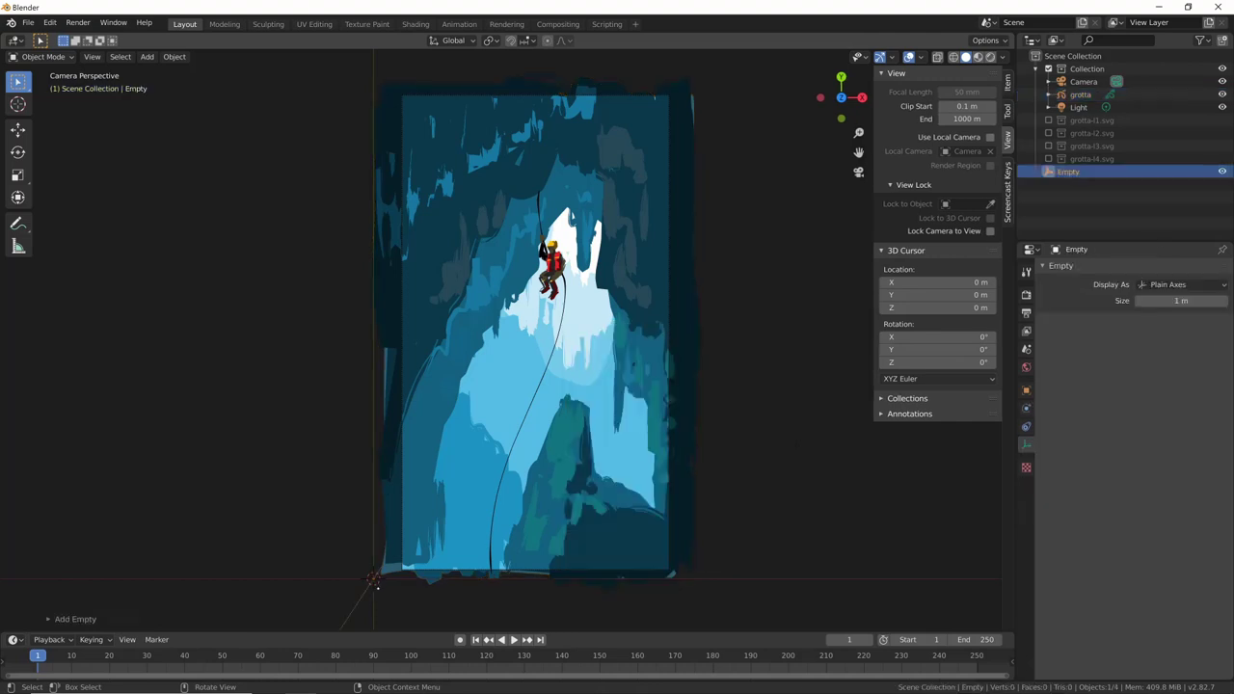
key(KP_7)
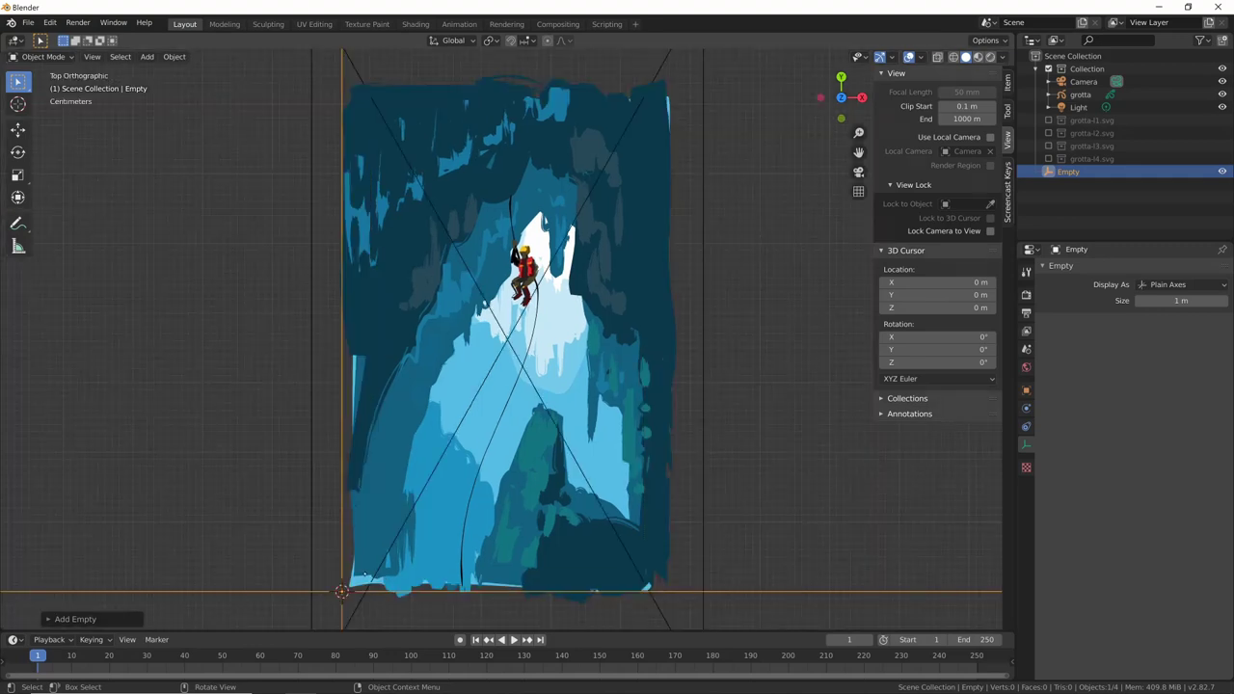
key(g)
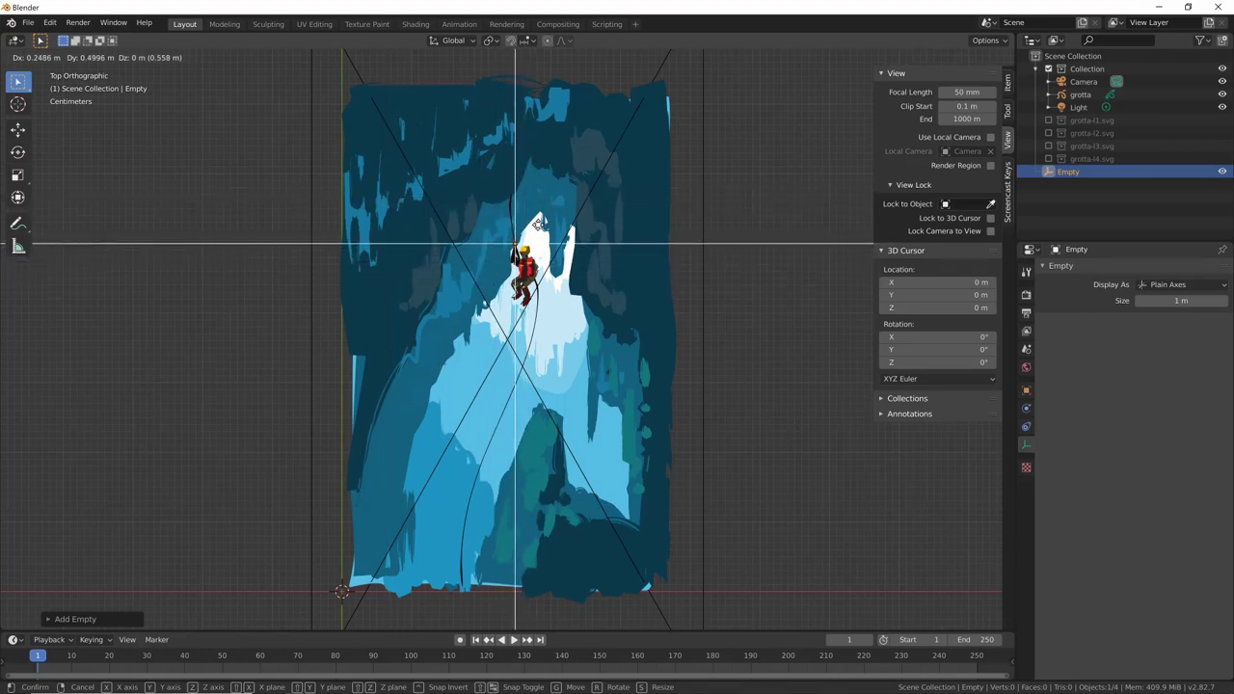
click(538, 225)
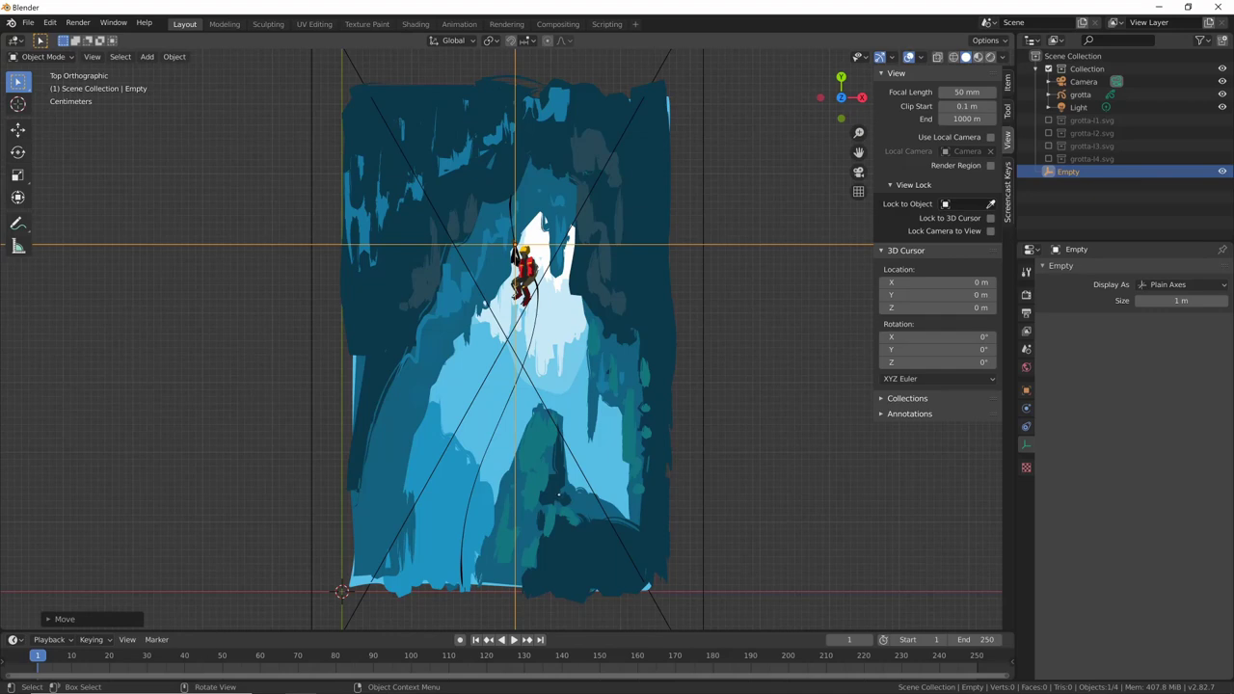
double_click(1068, 170)
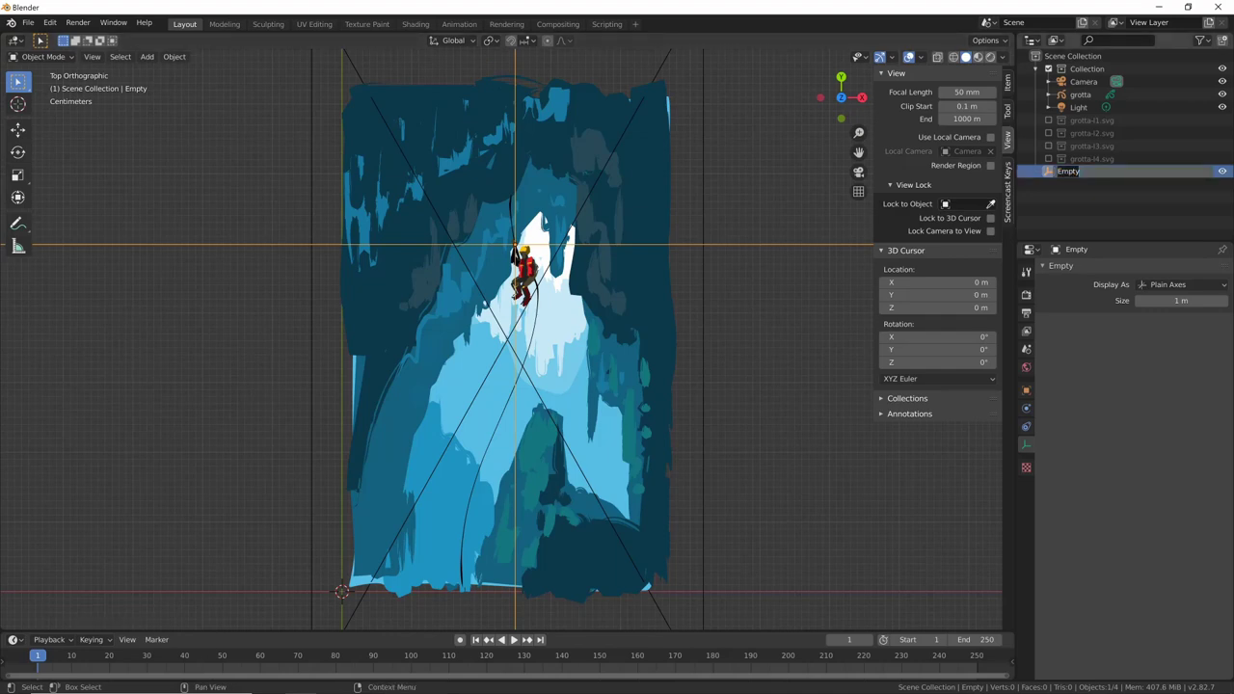
text(-mano)
key(Return)
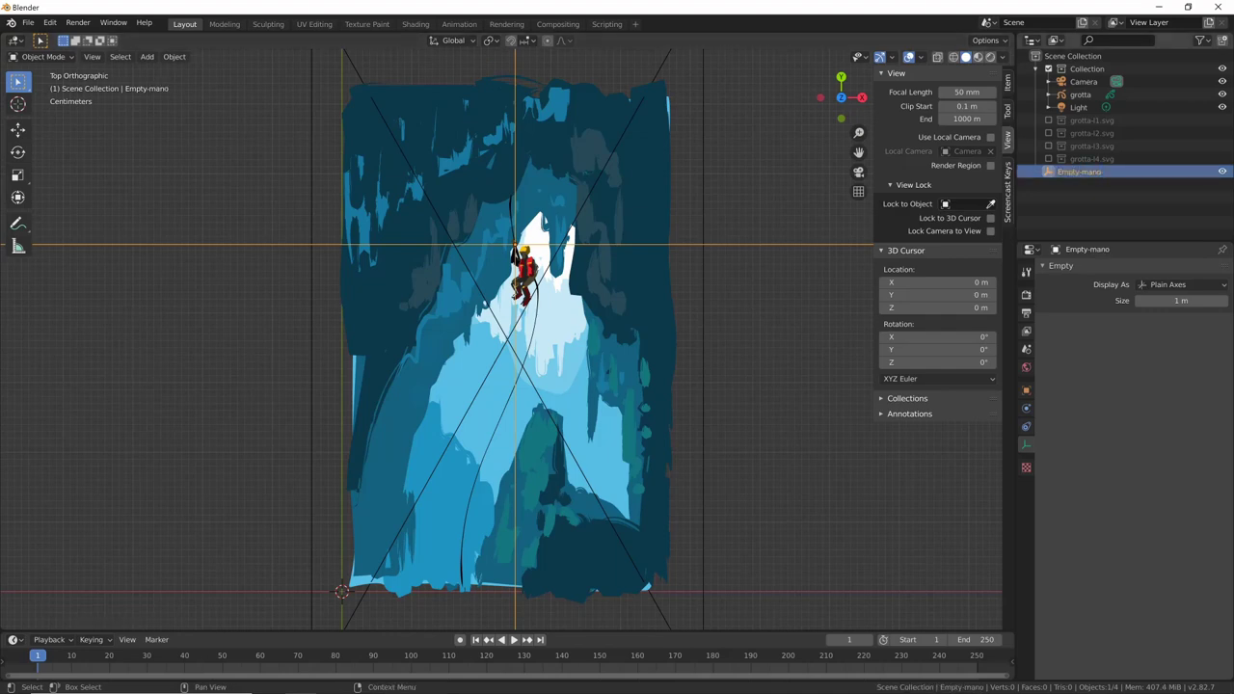
- Set Empty-mano as the personaggio layer's parent, then test-move the empty and undo
click(1080, 94)
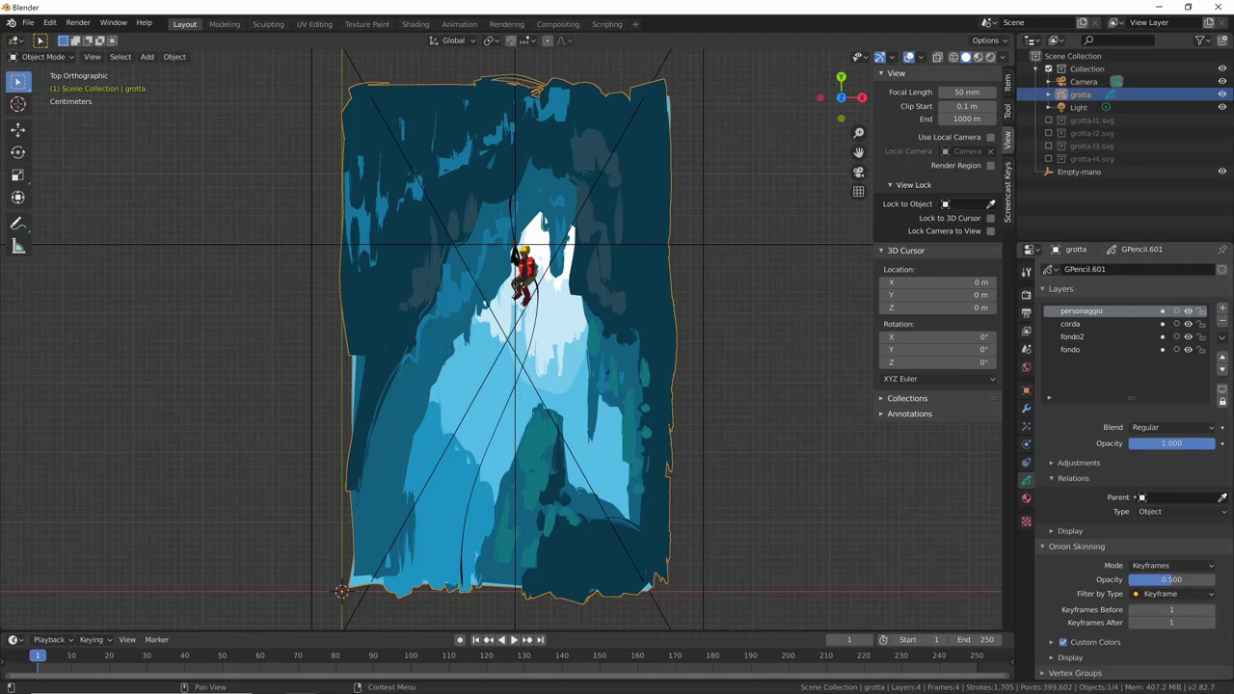
click(1176, 497)
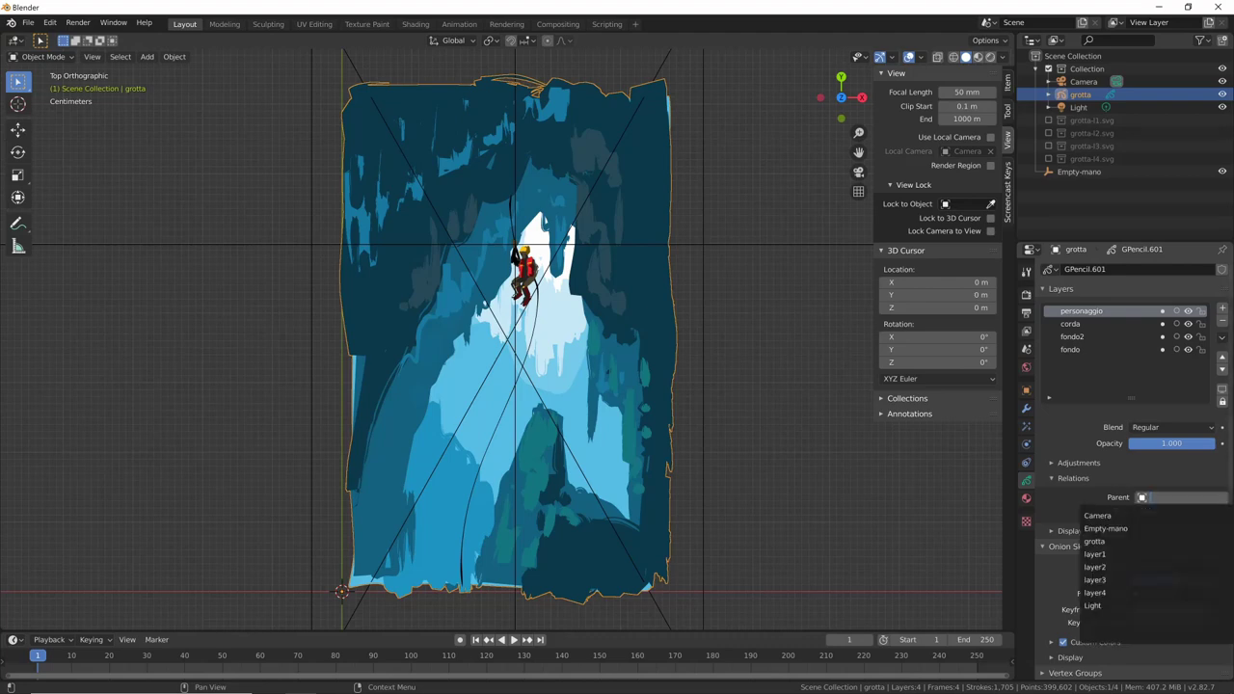
click(1108, 525)
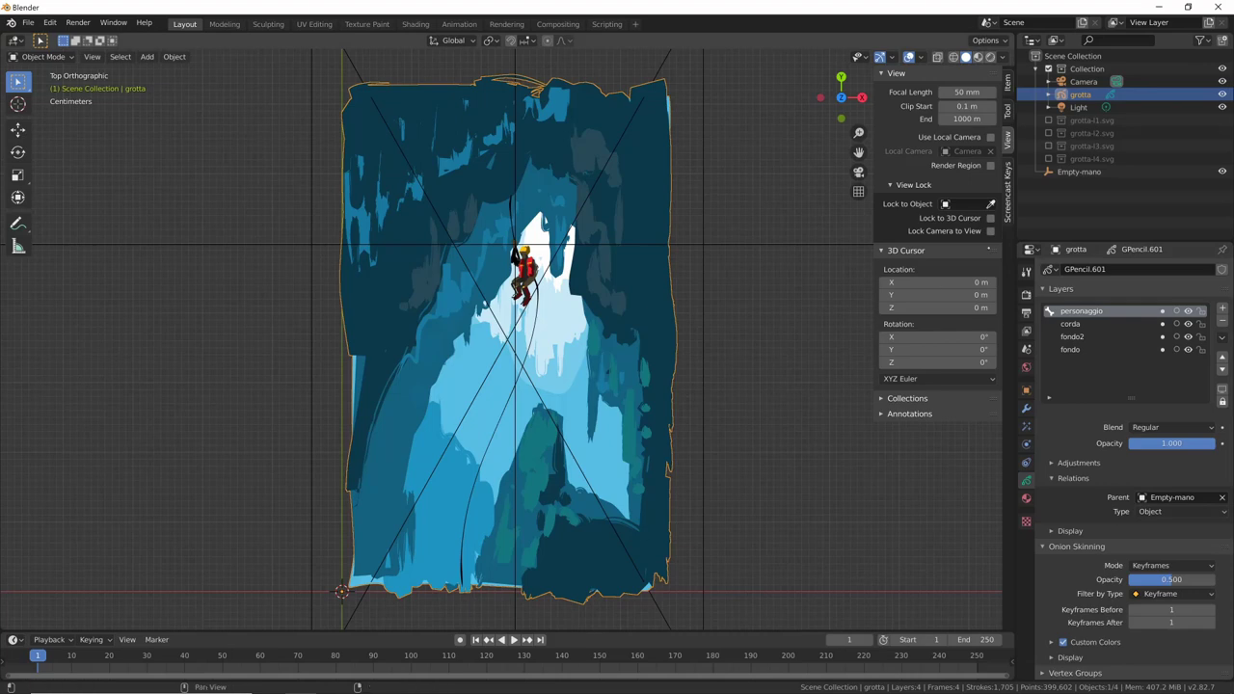
click(1078, 171)
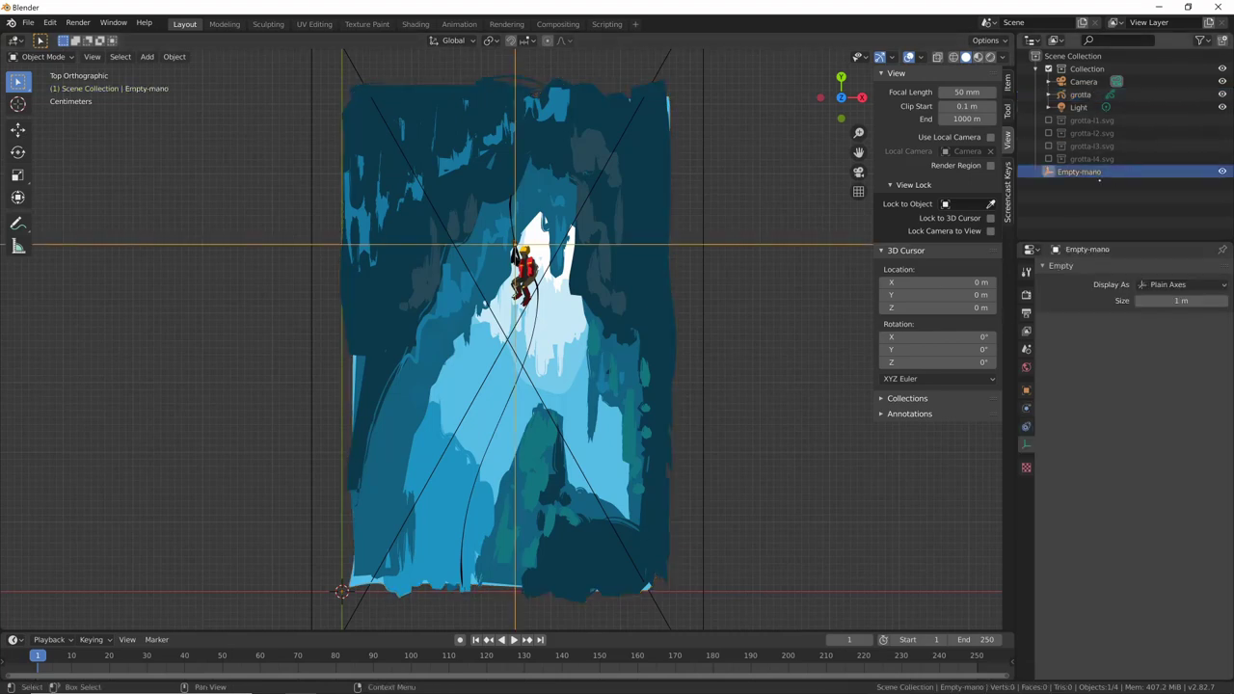
key(g)
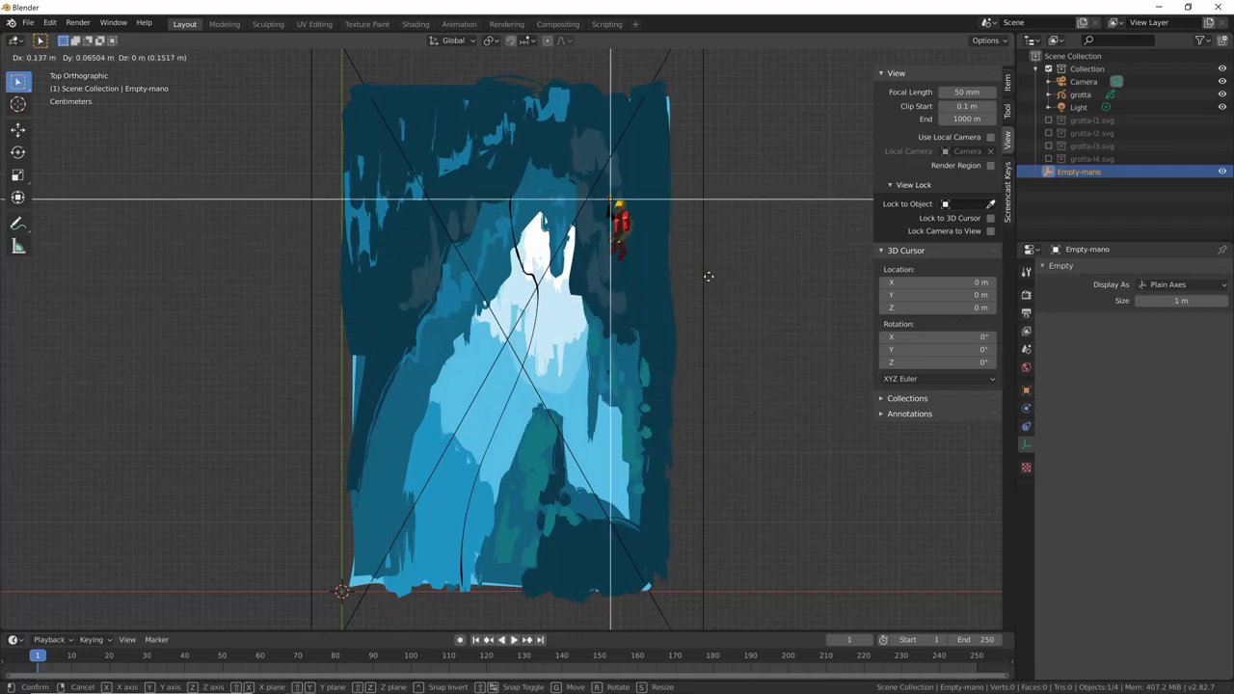
click(889, 544)
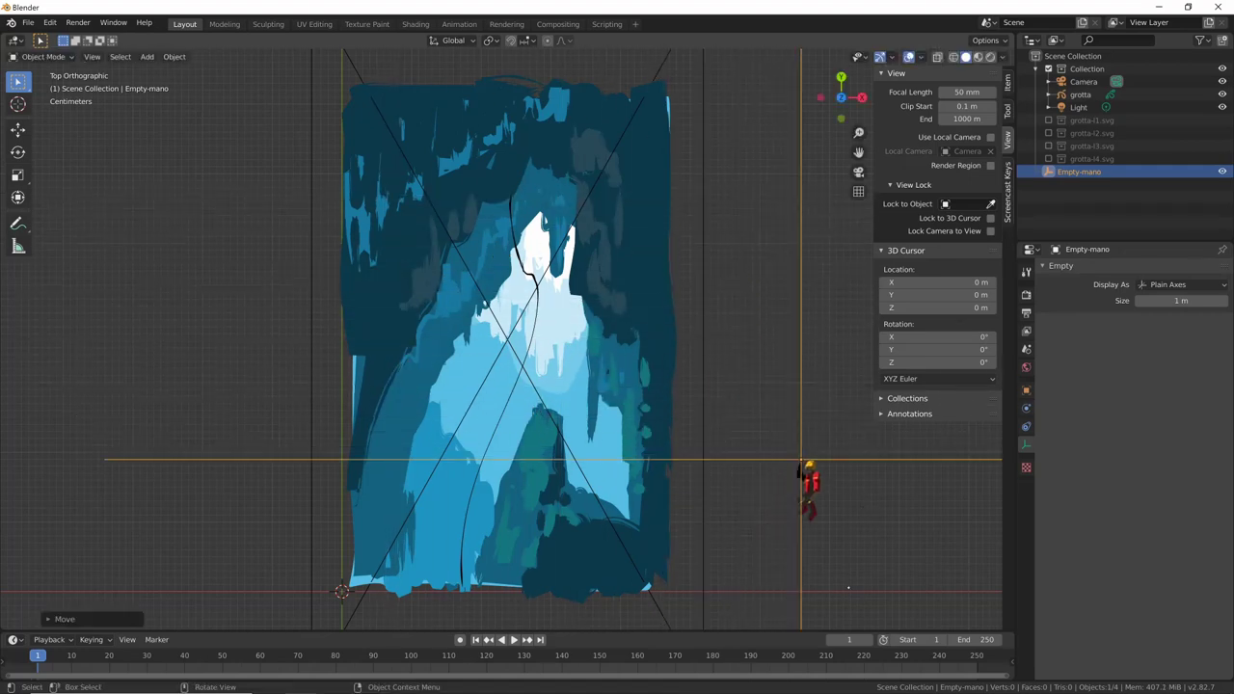
key(ctrl+z)
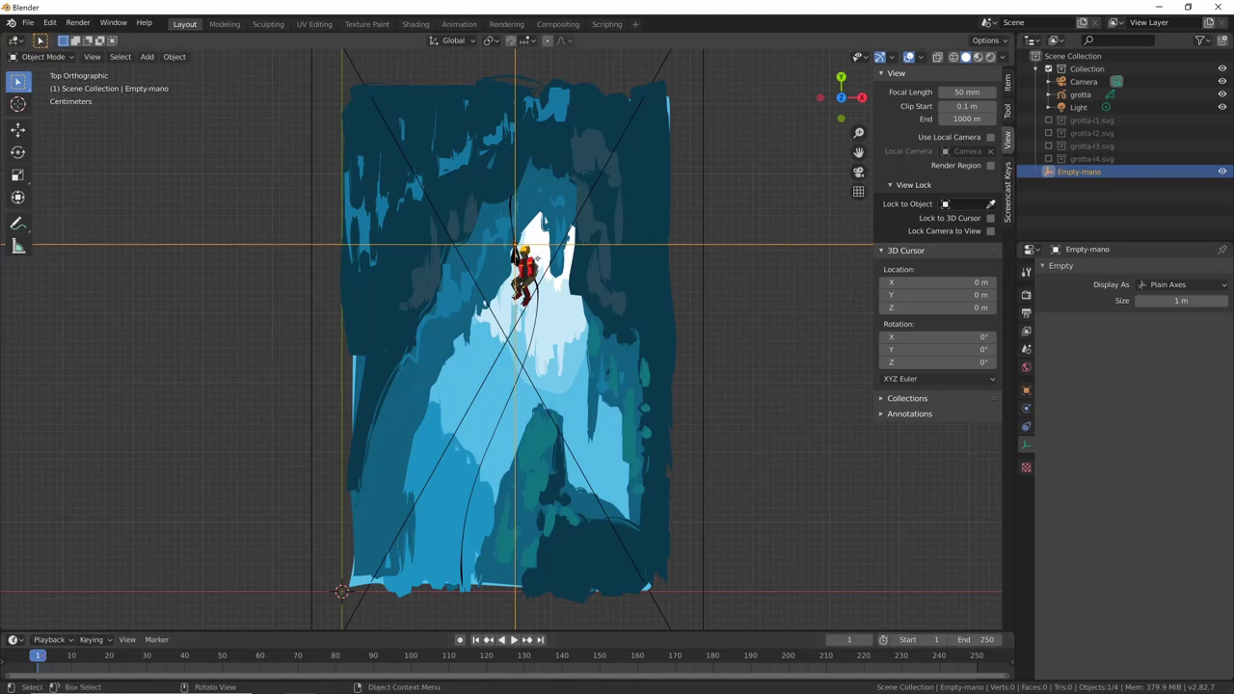
- Move the climber higher up the rope and keyframe Empty-mano's location at frame 1
key(g)
click(520, 210)
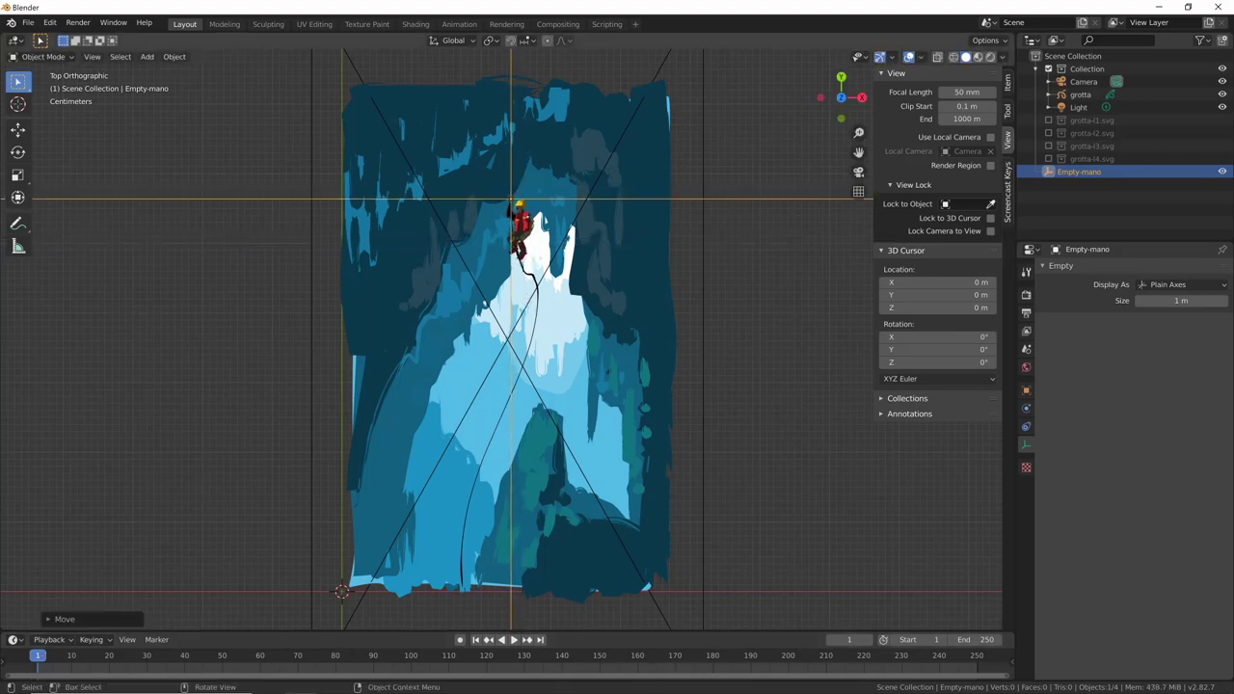
key(i)
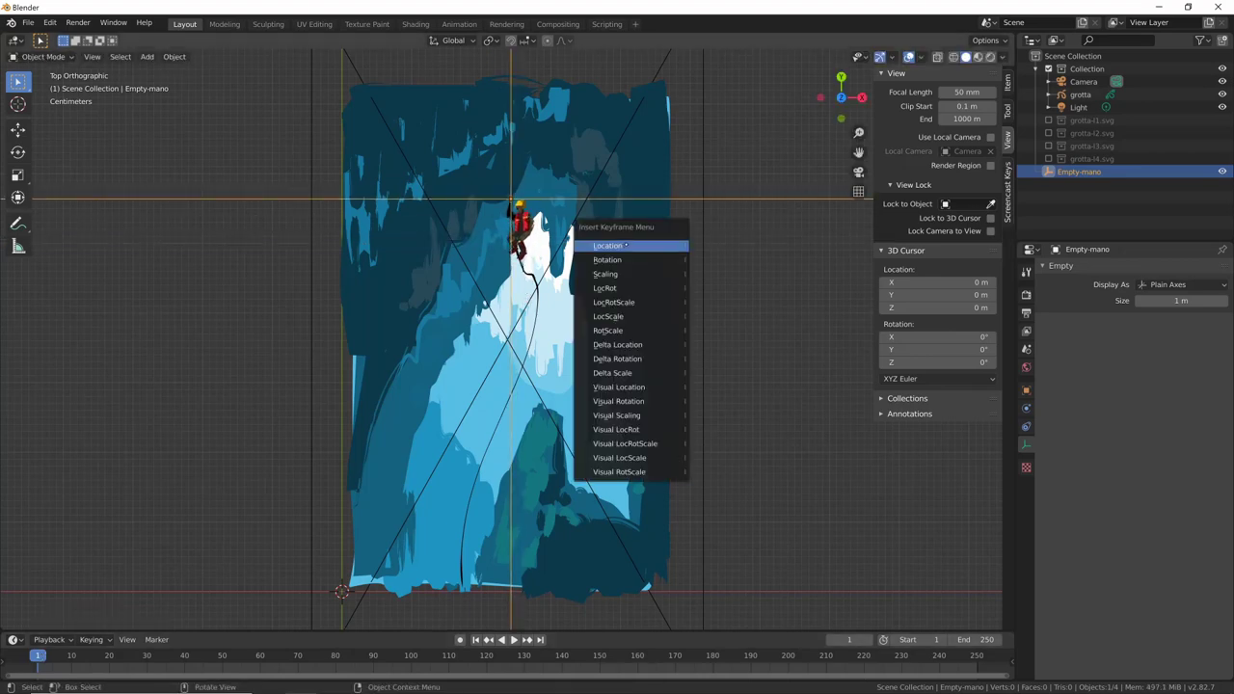
click(647, 247)
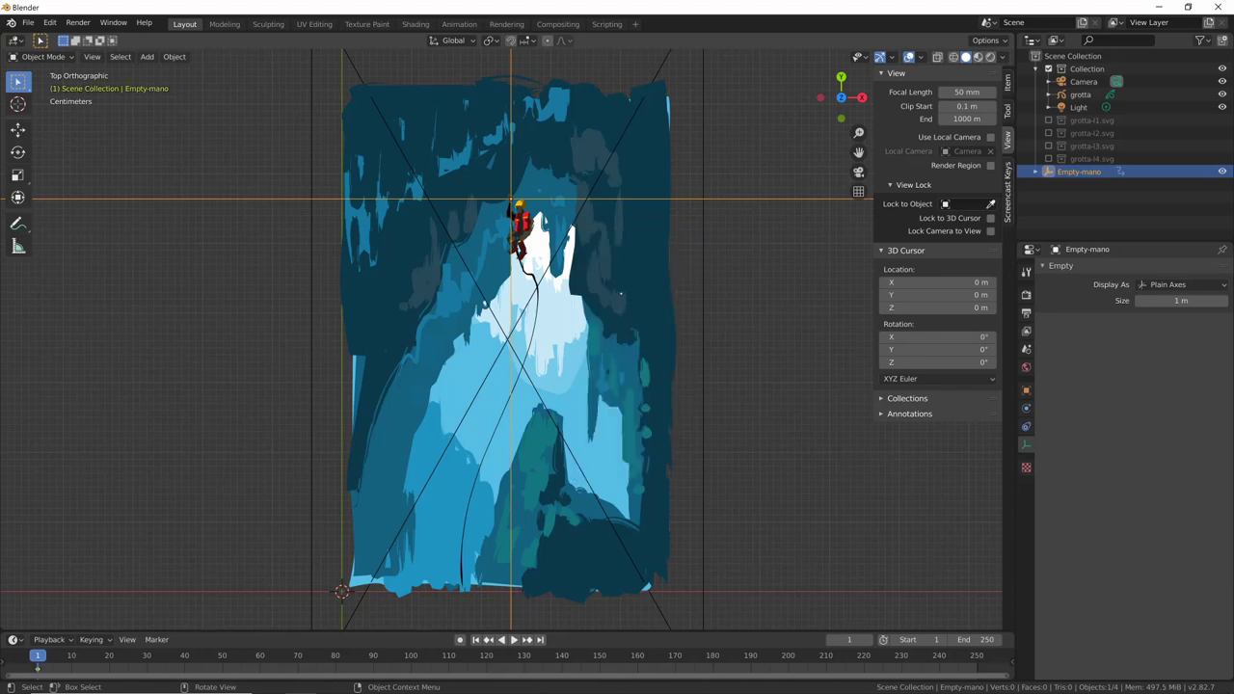
- Keyframe Empty-mano's position at frame 30
key(space)
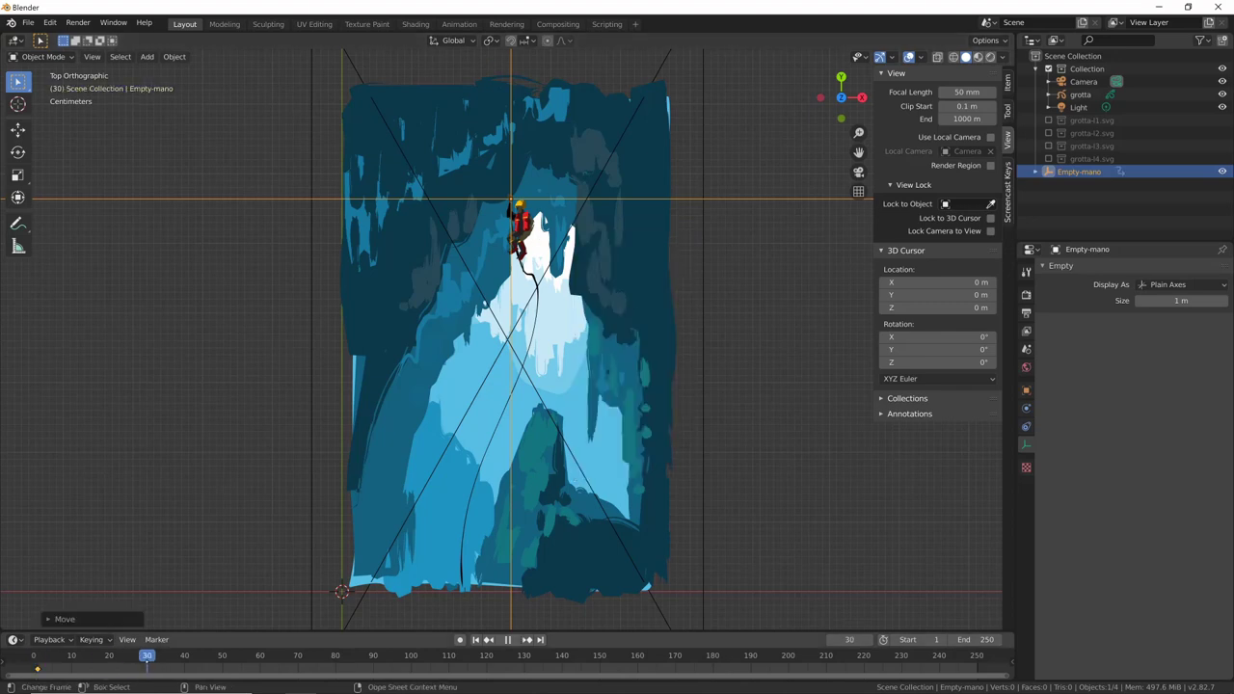
key(space)
key(g)
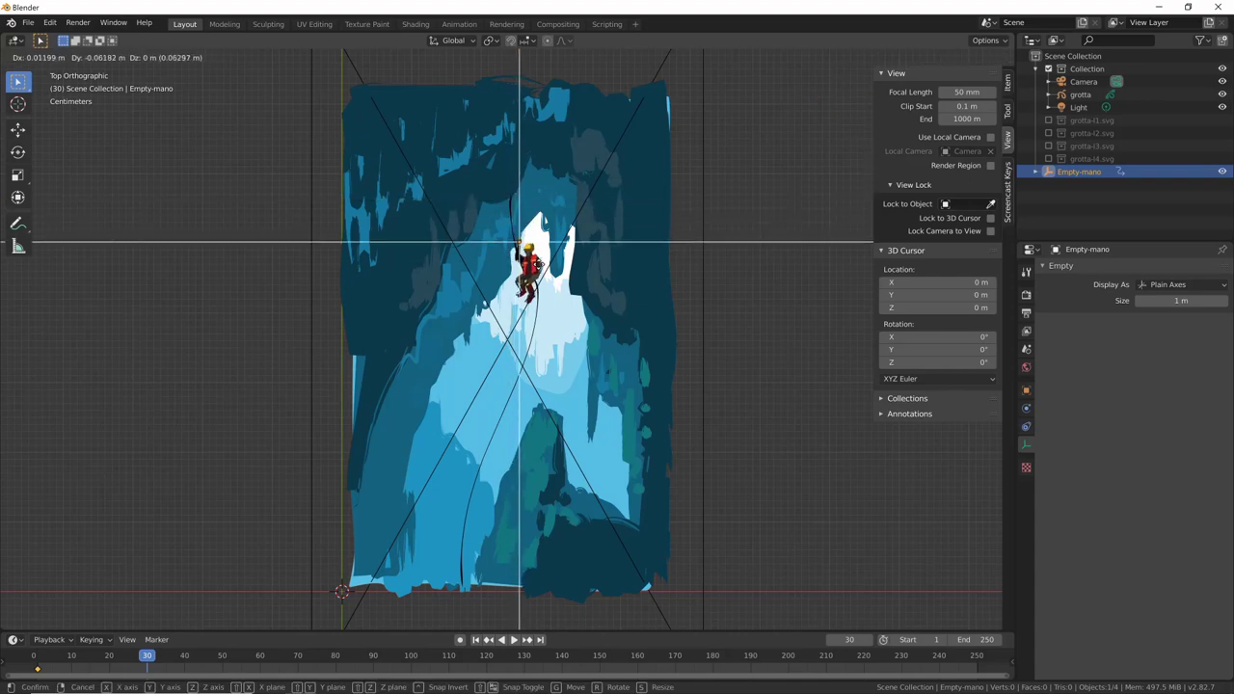
key(Return)
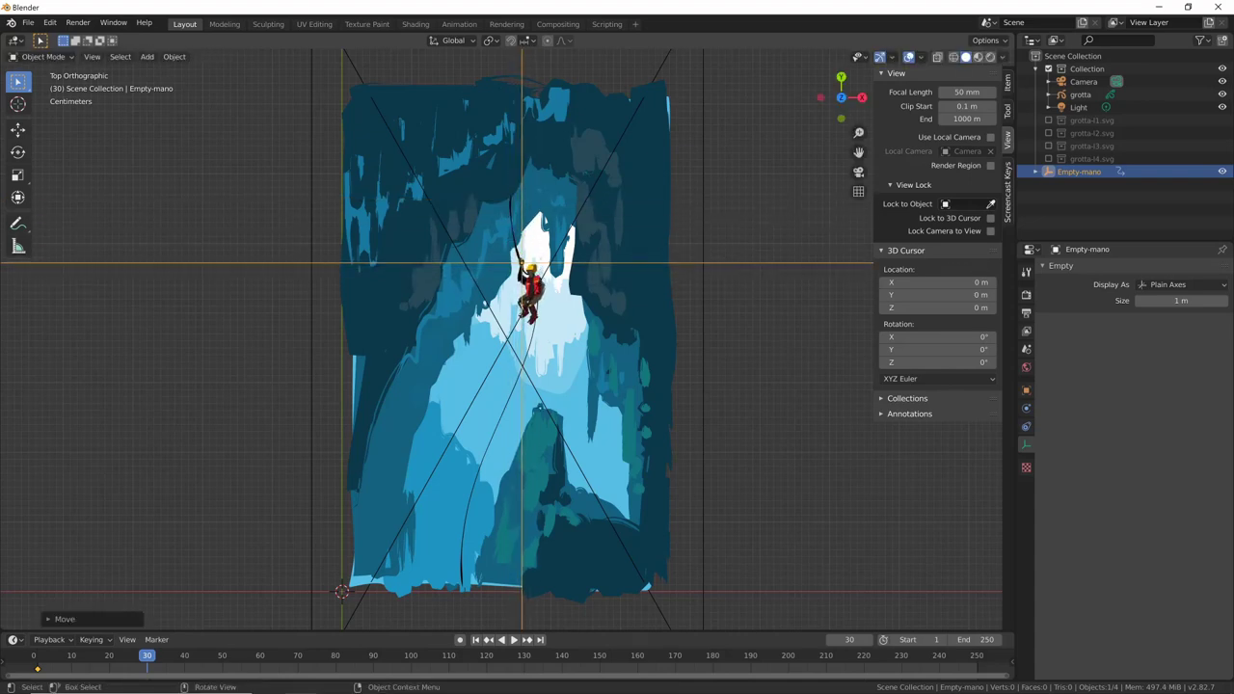
key(i)
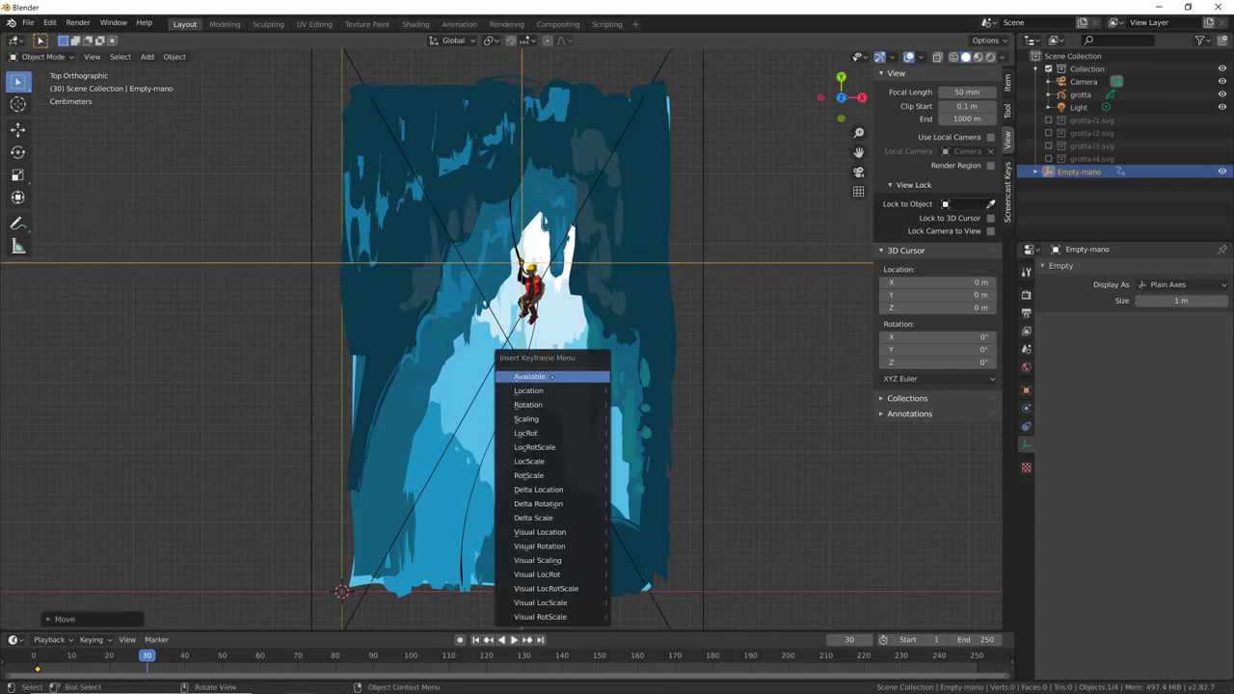
click(552, 376)
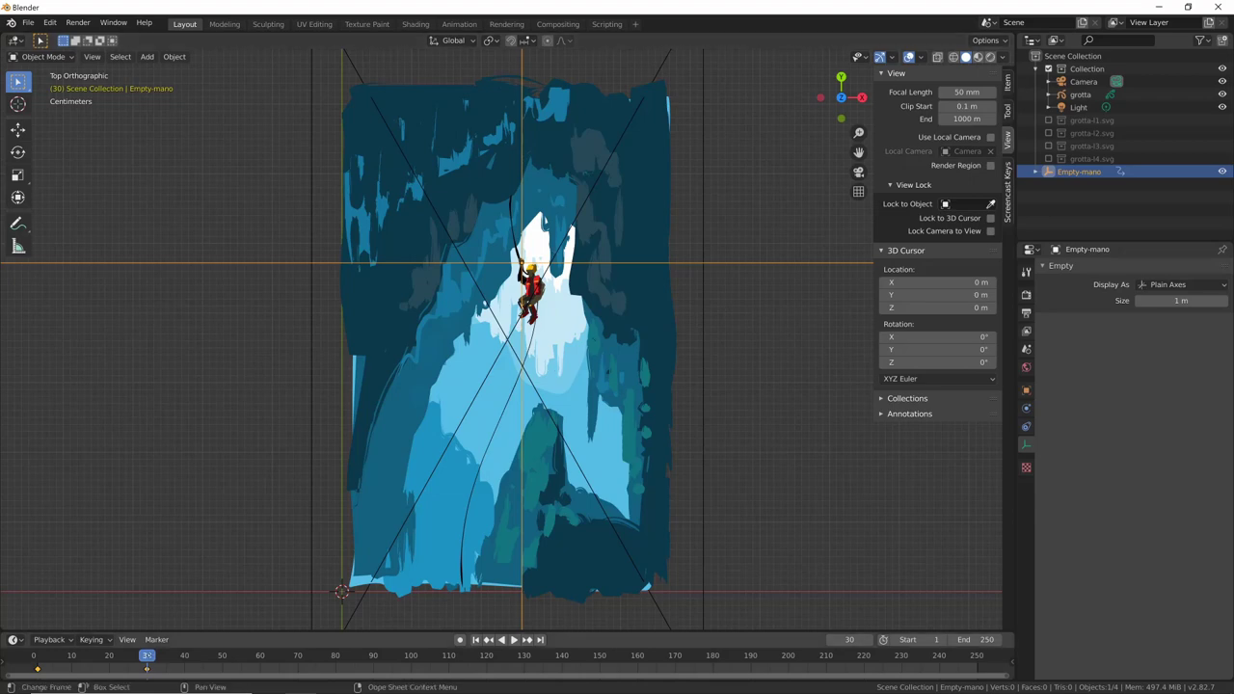
- Move the climber lower and keyframe its position at frame 60
key(space)
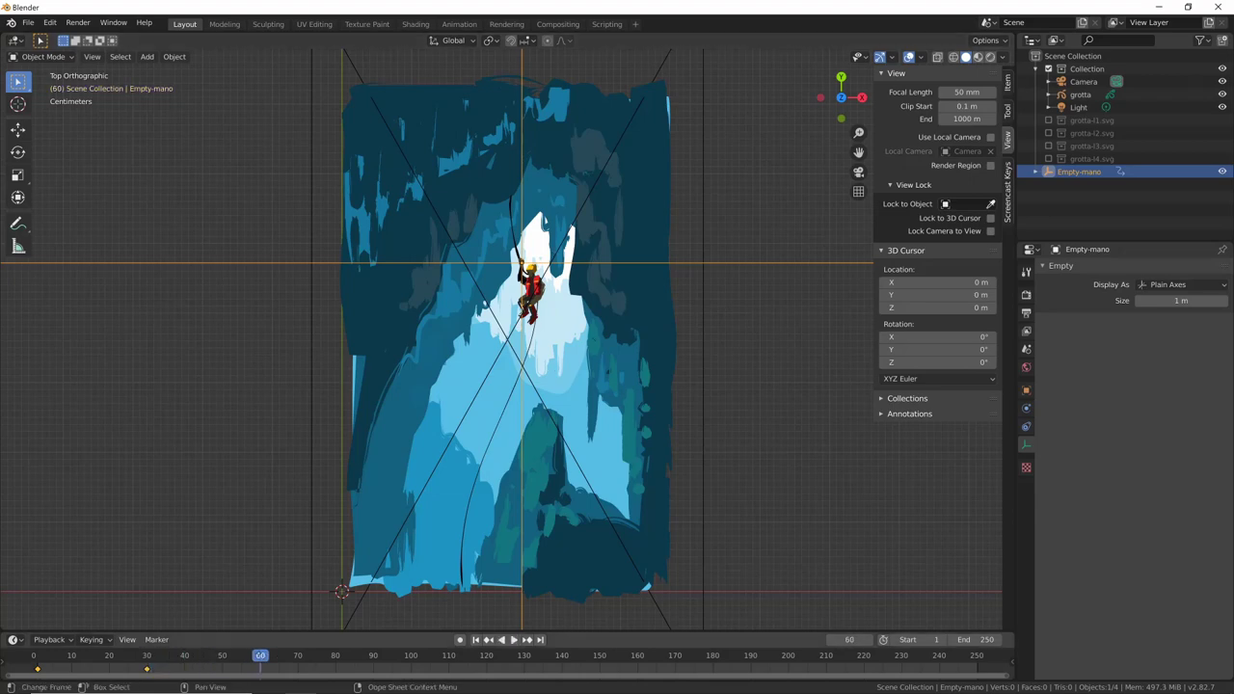
key(g)
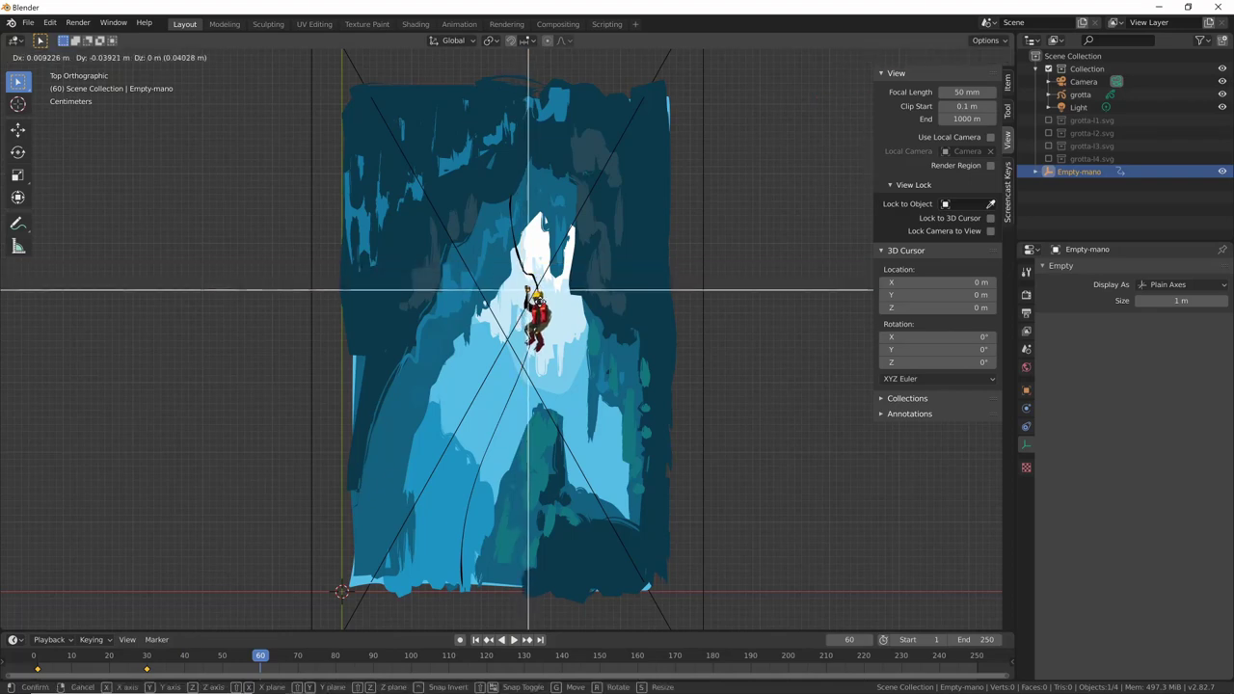
click(537, 294)
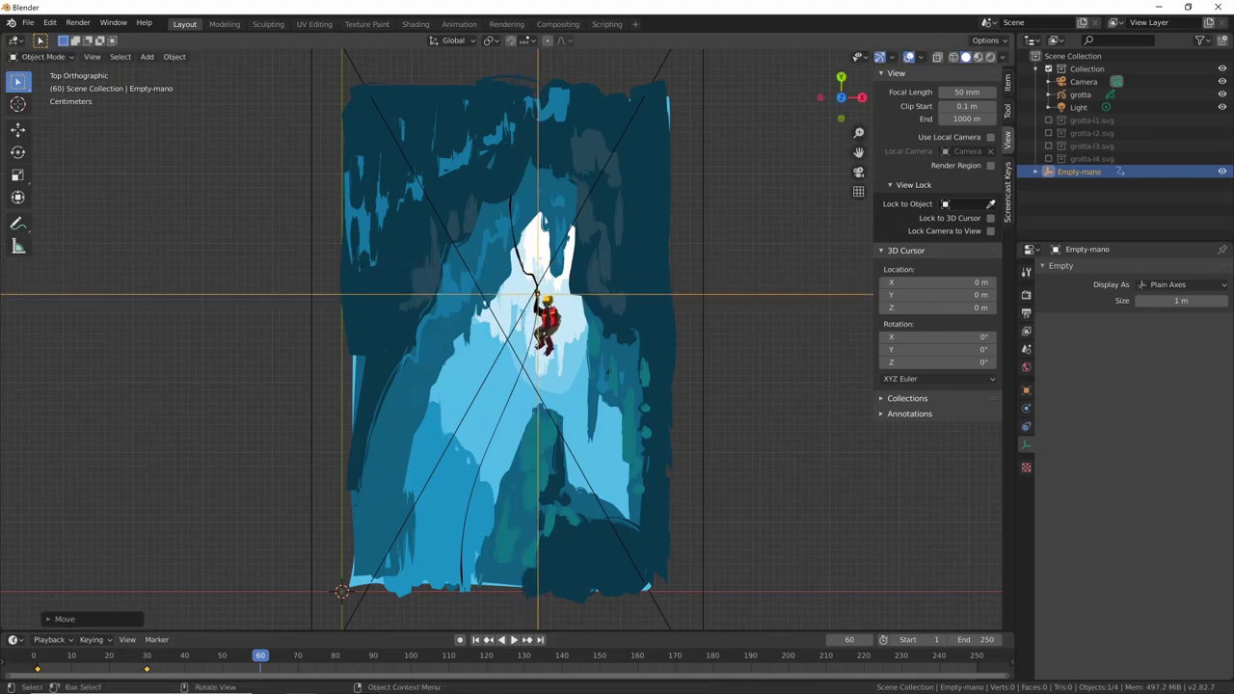
key(i)
click(549, 305)
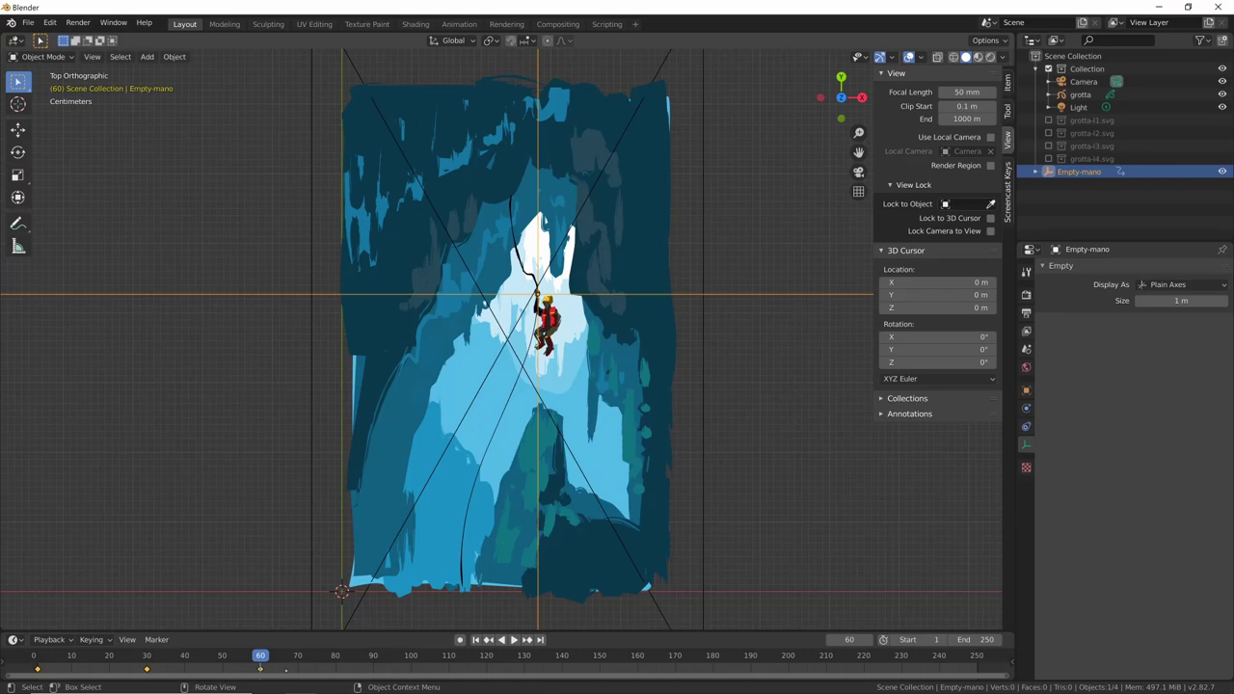
- Keyframe the climber's frame 90 position, end the animation at 90, and play it back
key(space)
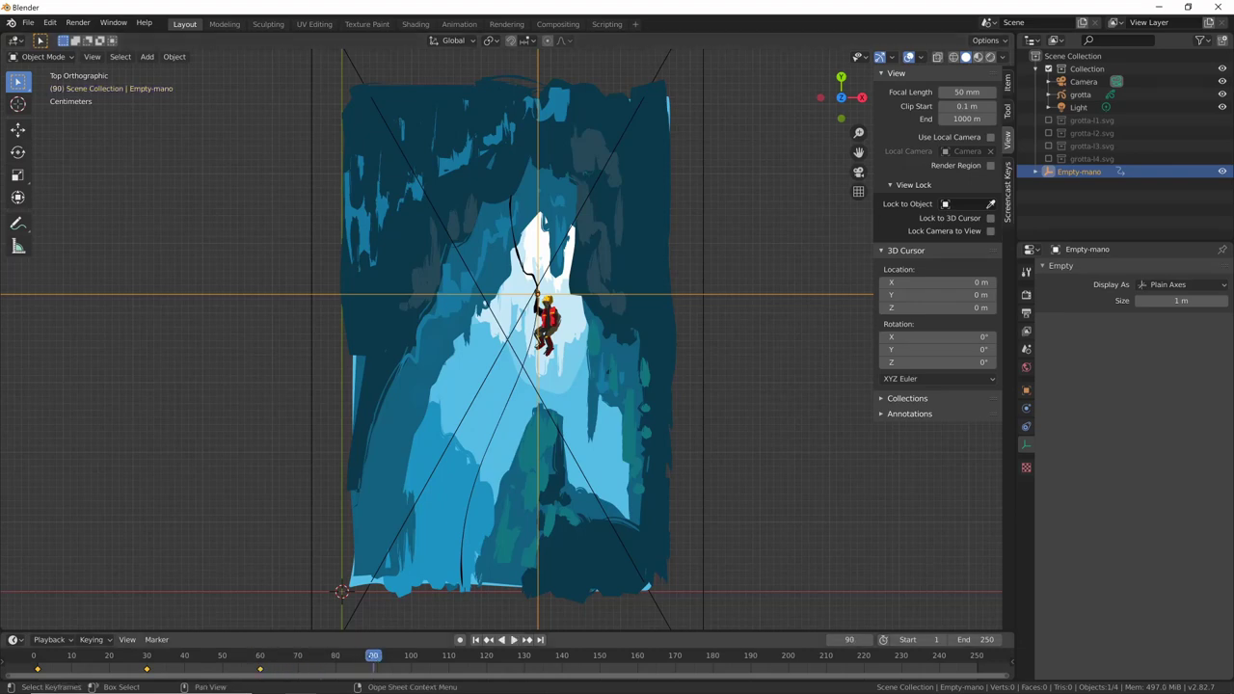
key(g)
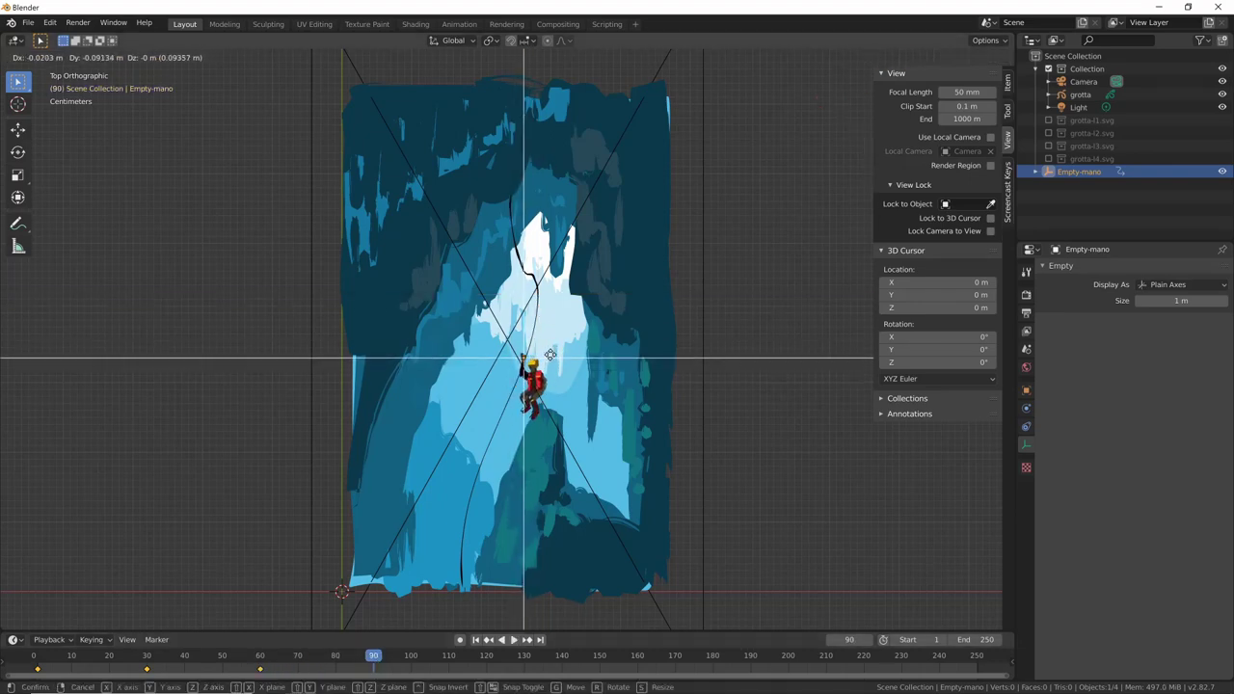
click(556, 347)
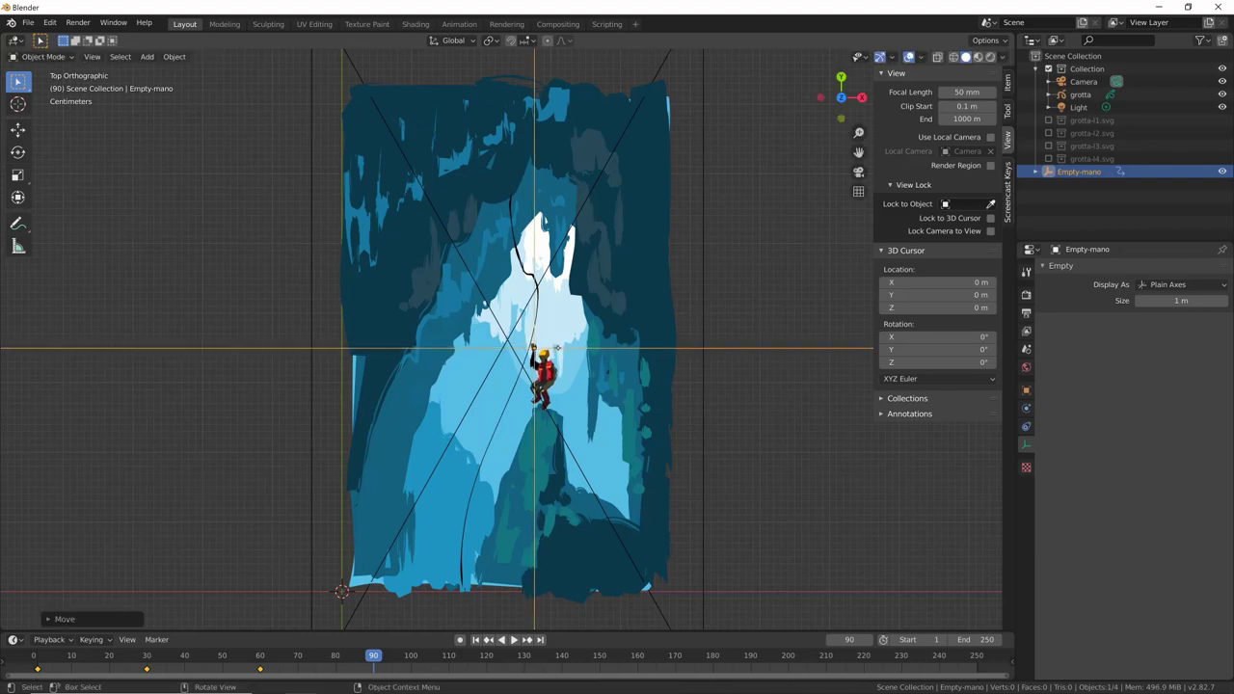
key(i)
click(560, 348)
text(90)
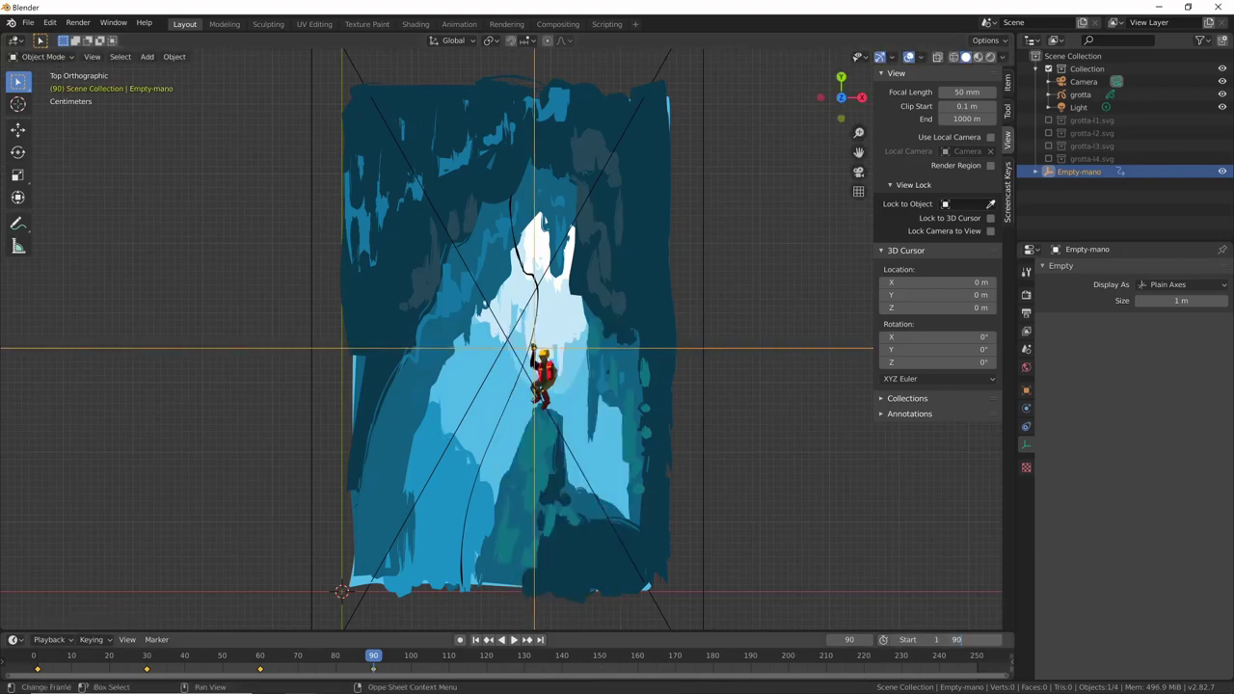
key(Return)
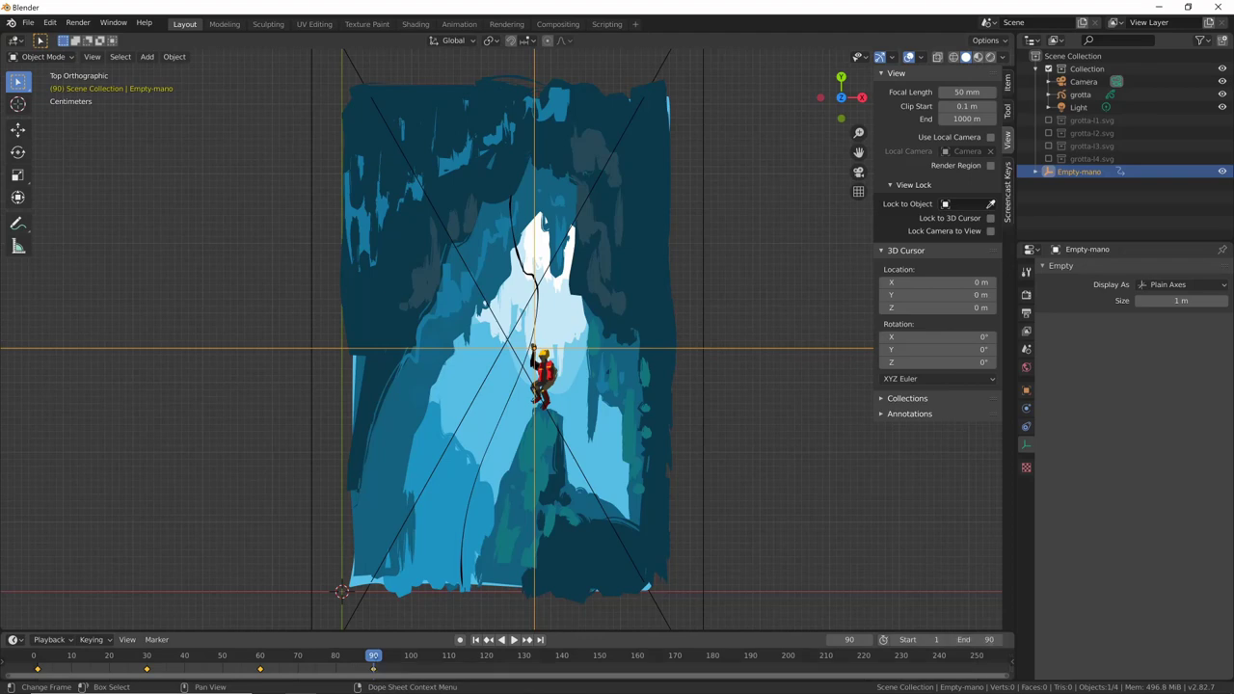
key(space)
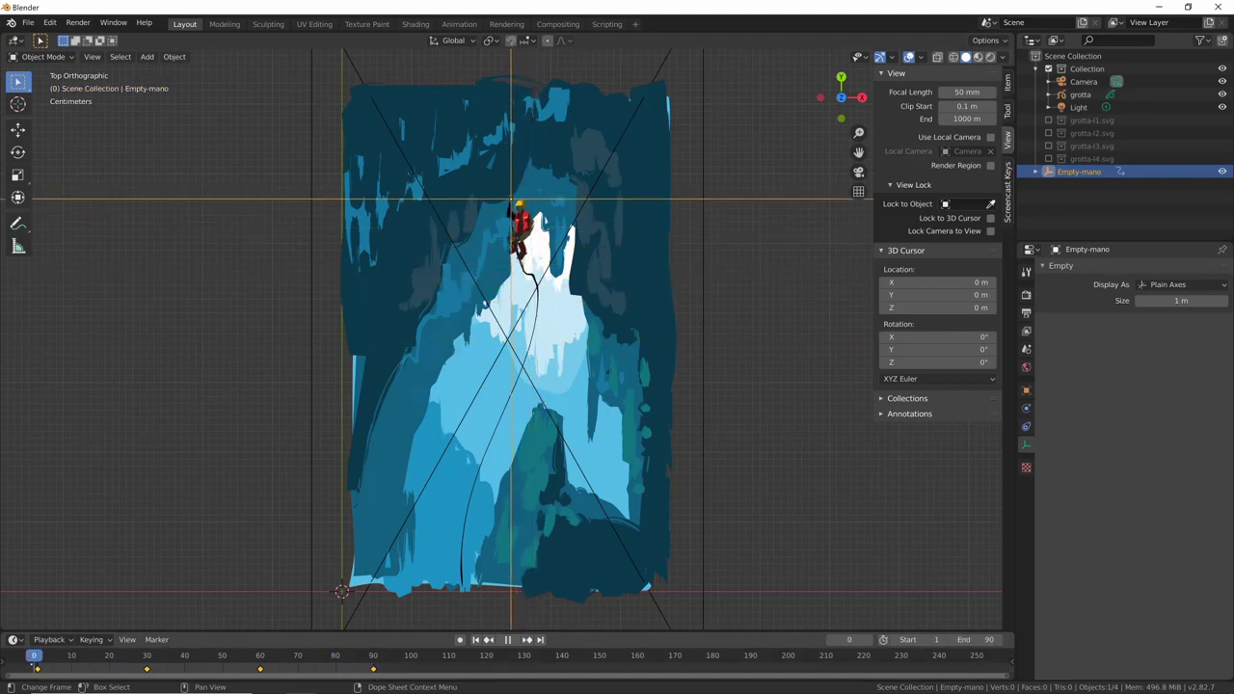
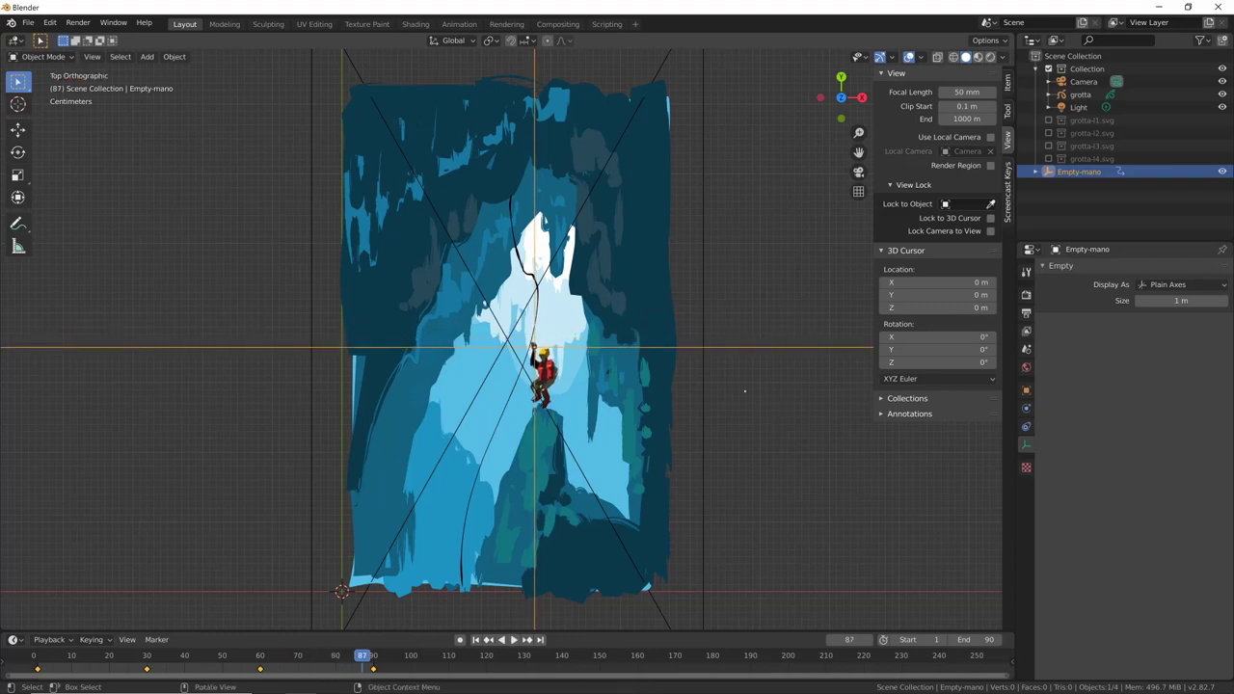
- Stop playback, rewind to frame 1 and select the grotta Grease Pencil object
key(space)
key(shift+ctrl+space)
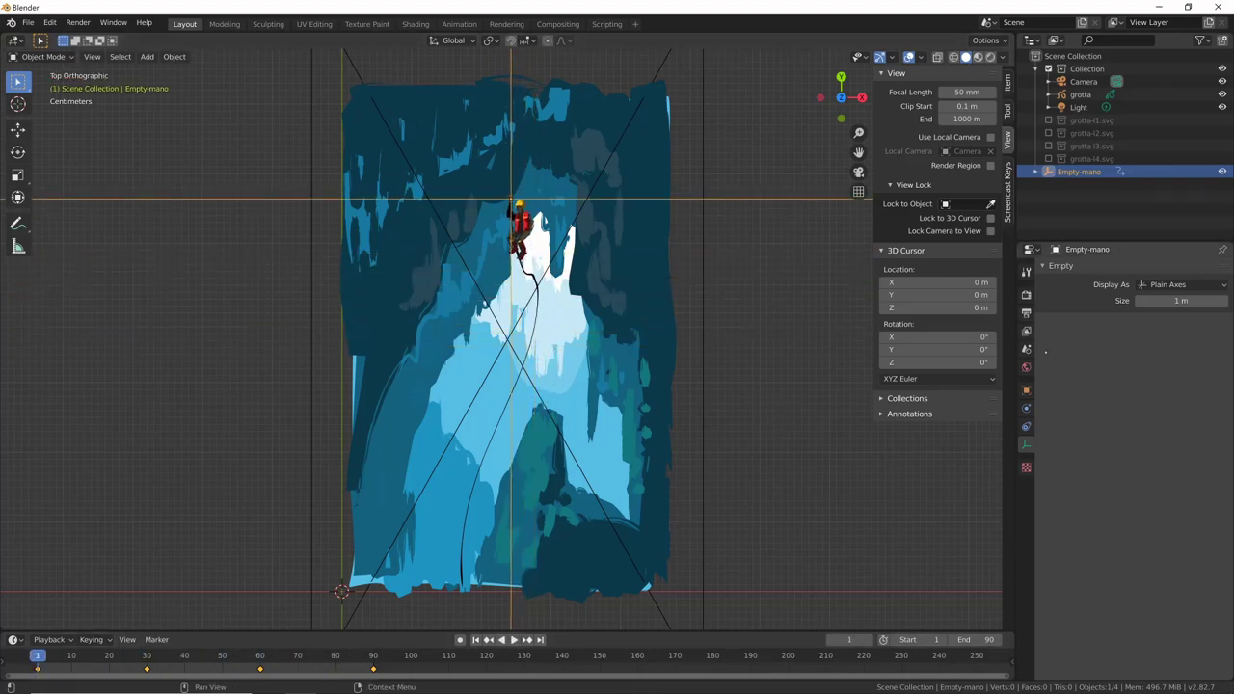
click(1079, 94)
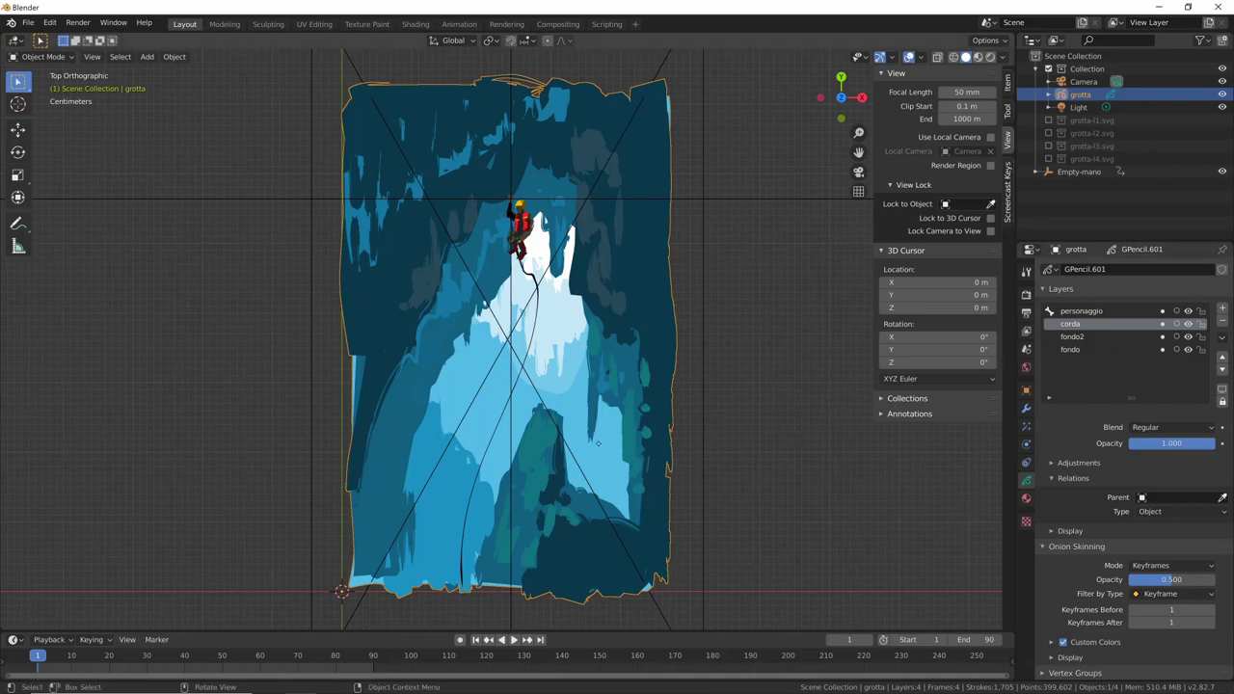
- In Sculpt Mode at frame 10, set the Push brush radius to 154 px and push the rope strokes
key(ctrl+Tab)
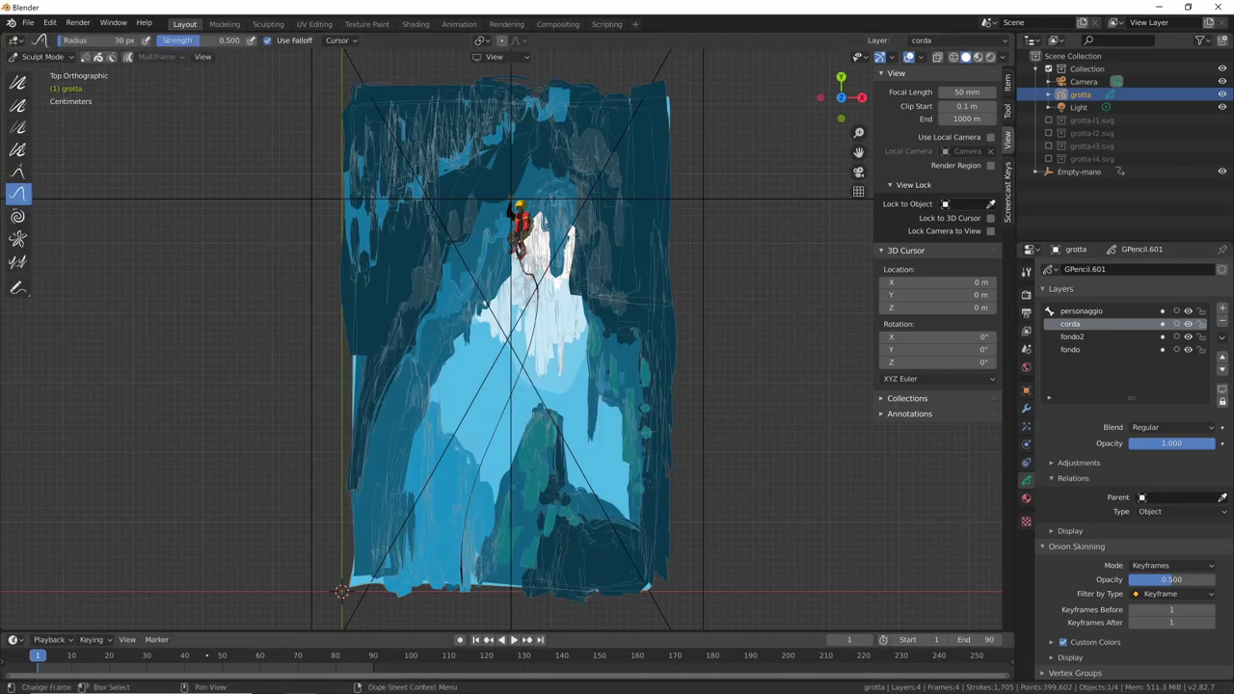
key(space)
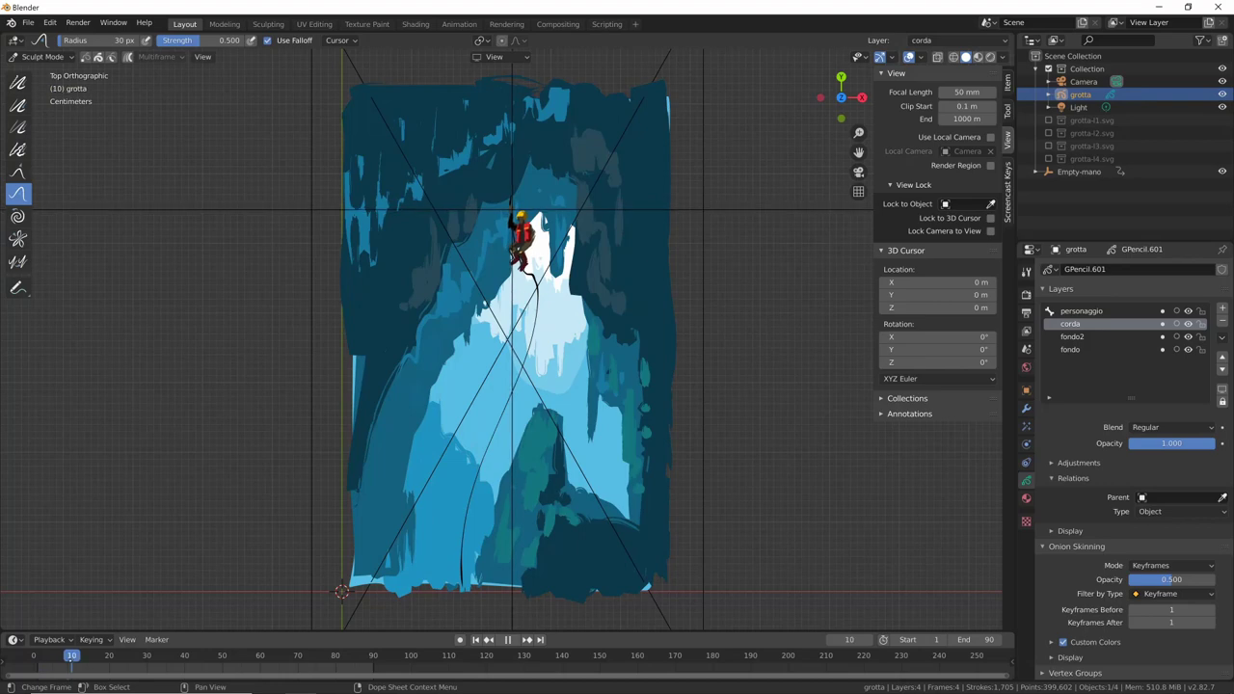
key(space)
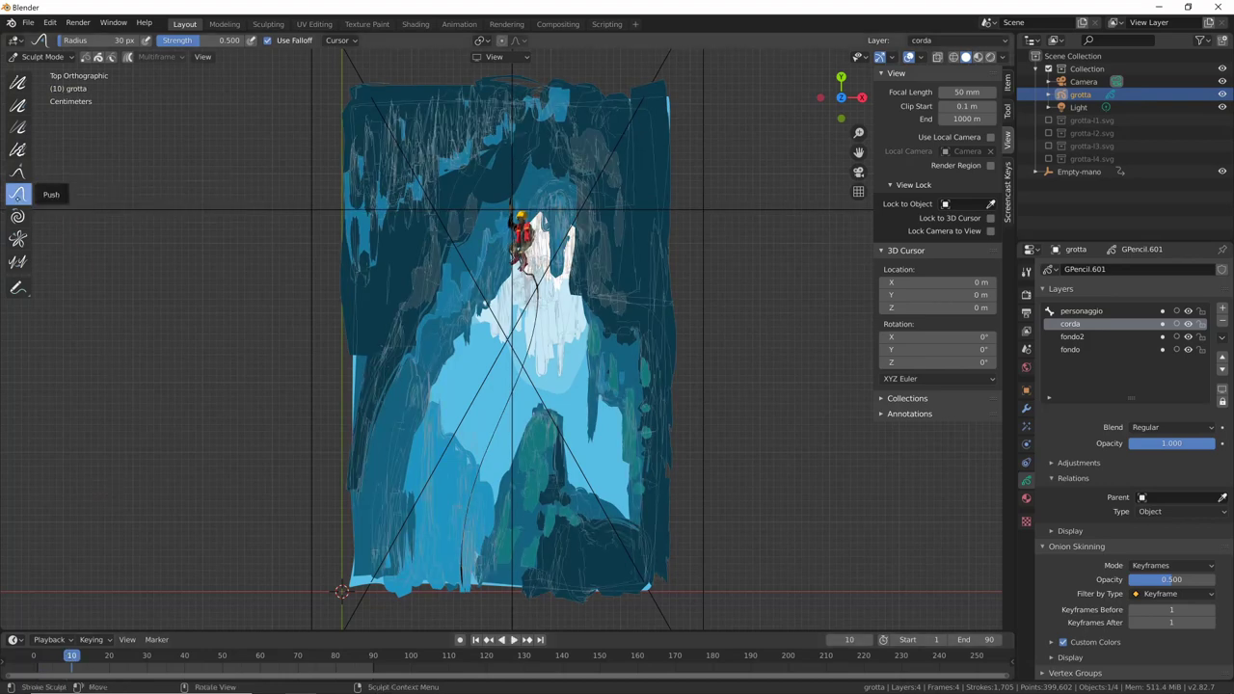
key(f)
click(536, 291)
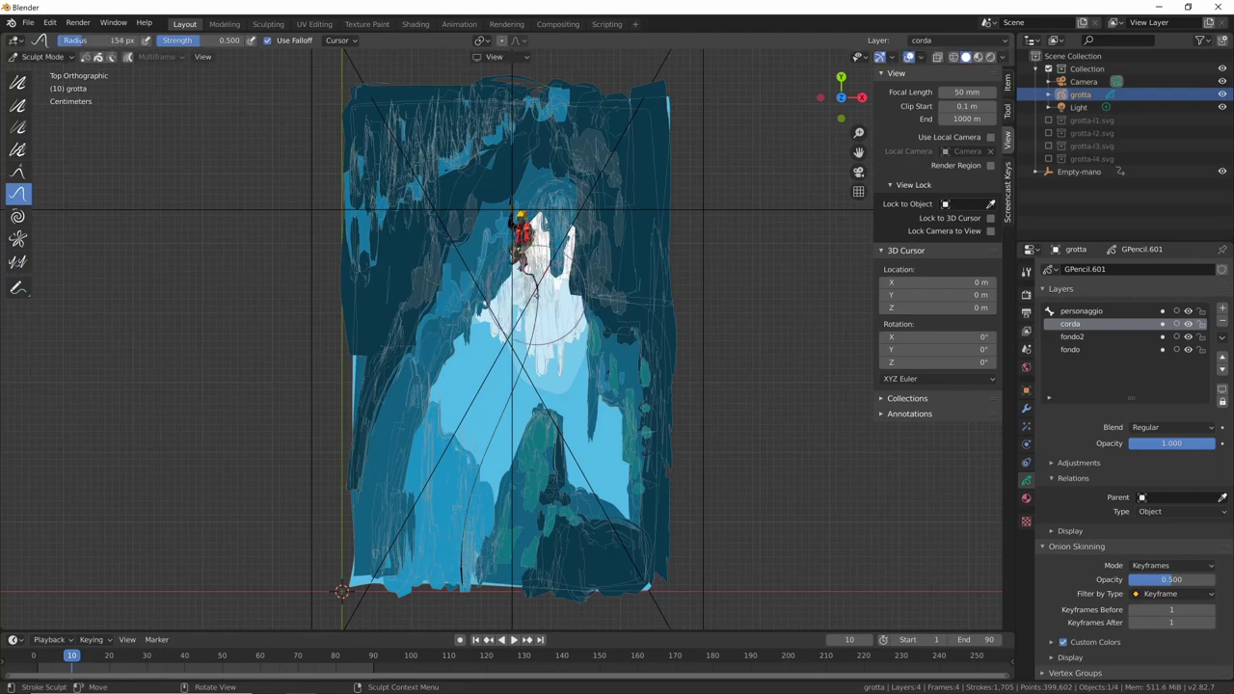
drag(536, 291, 532, 306)
- Lock the fondo2, fondo and personaggio layers, then bend the rope below the climber
click(1199, 336)
click(1200, 349)
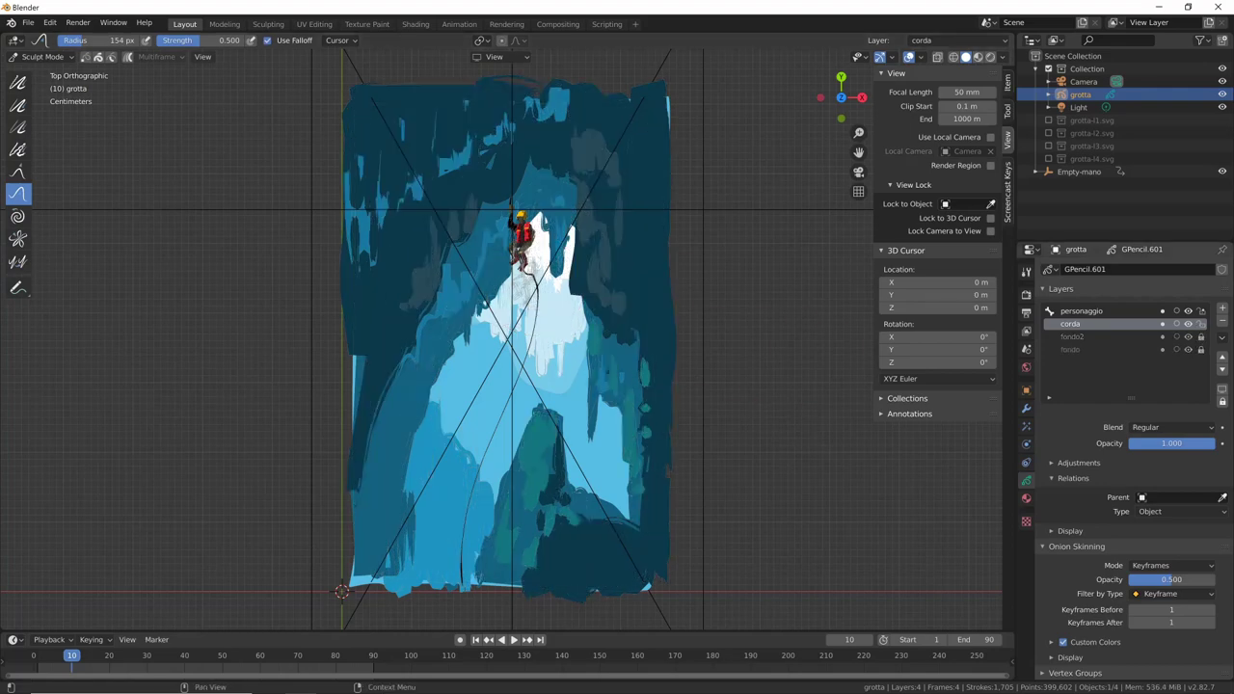
click(1200, 310)
mouse_move(535, 323)
mouse_down()
mouse_move(512, 318)
mouse_move(476, 424)
mouse_move(459, 385)
mouse_up()
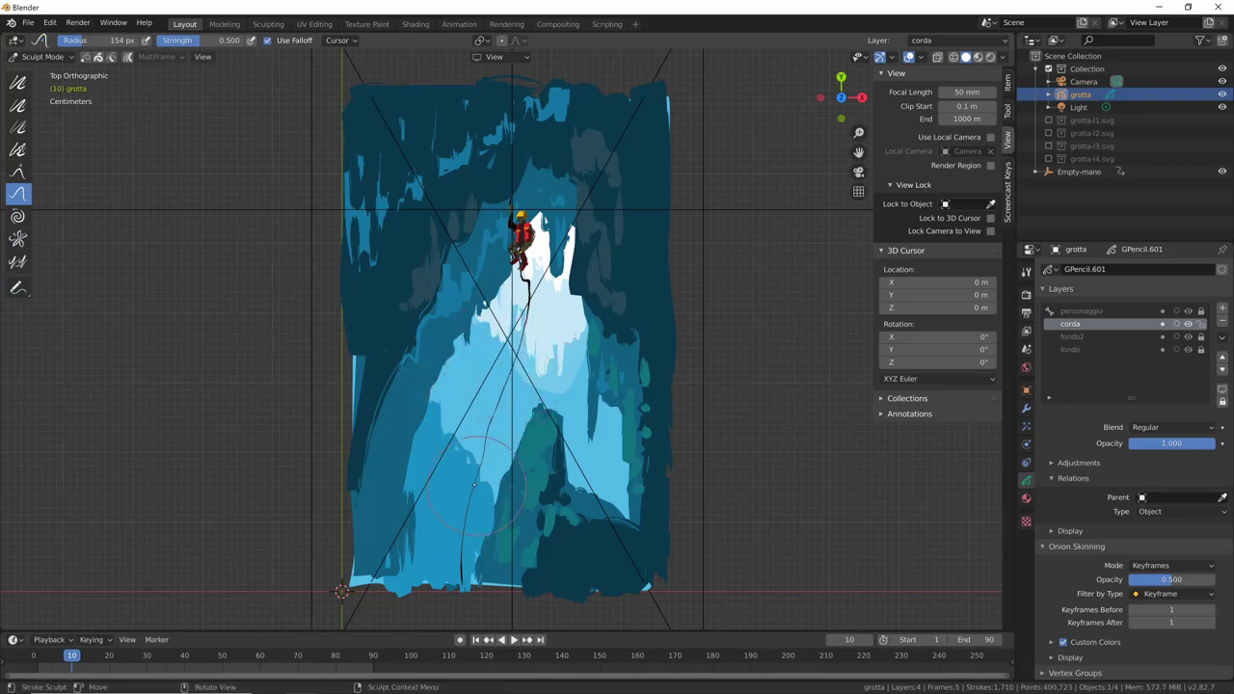
drag(474, 484, 474, 457)
- Enlarge the brush to 253 px and reshape the rope around the climber at frame 20
key(f)
click(419, 516)
key(space)
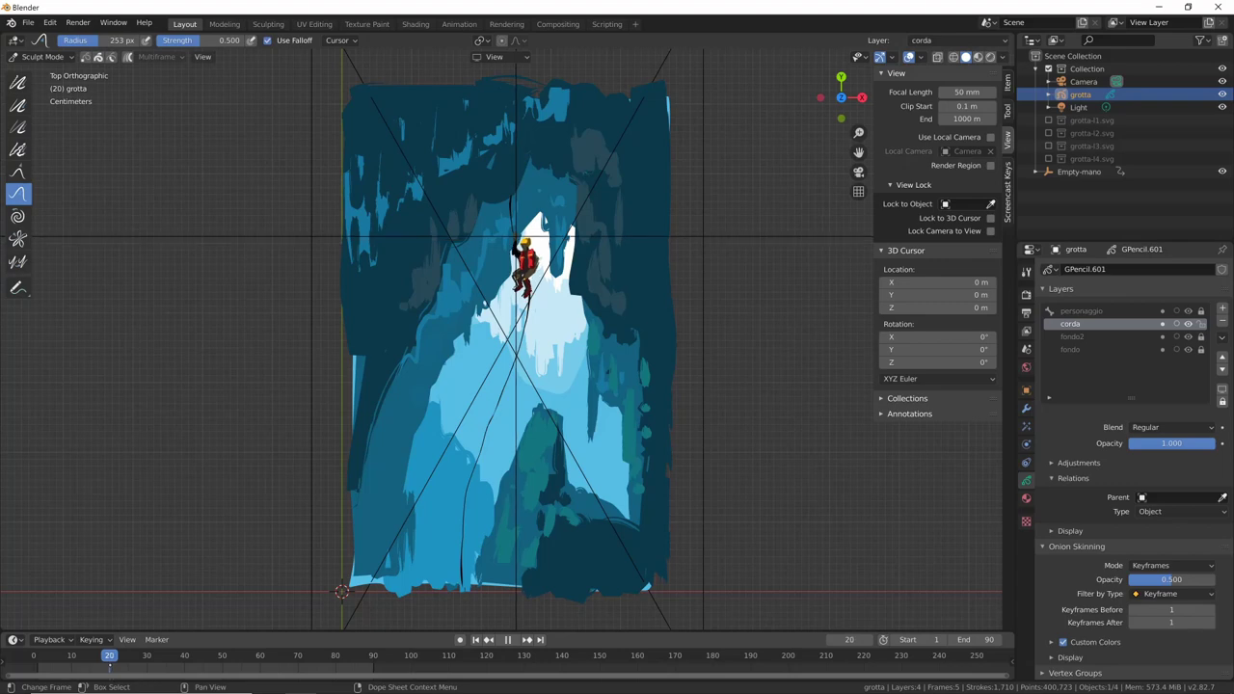
key(Escape)
drag(515, 351, 512, 241)
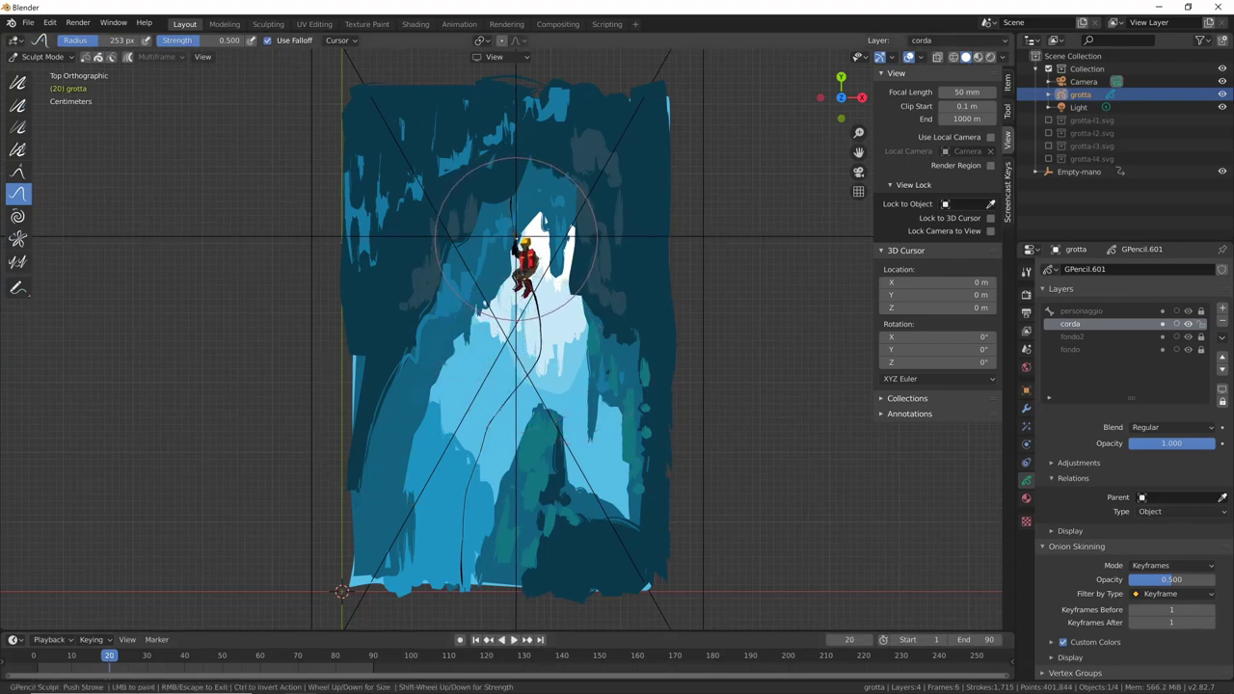
mouse_move(514, 241)
mouse_down()
mouse_move(504, 417)
mouse_move(510, 396)
mouse_up()
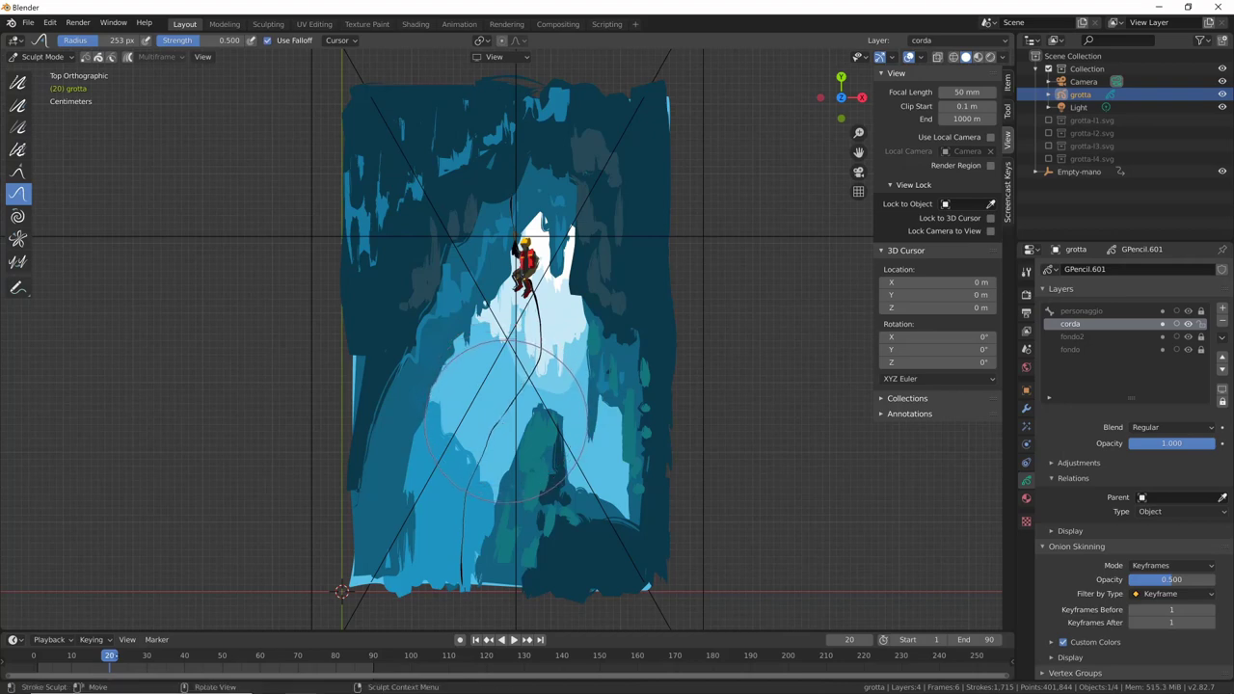
- Push the rope strokes to meet the climber at frame 30
key(space)
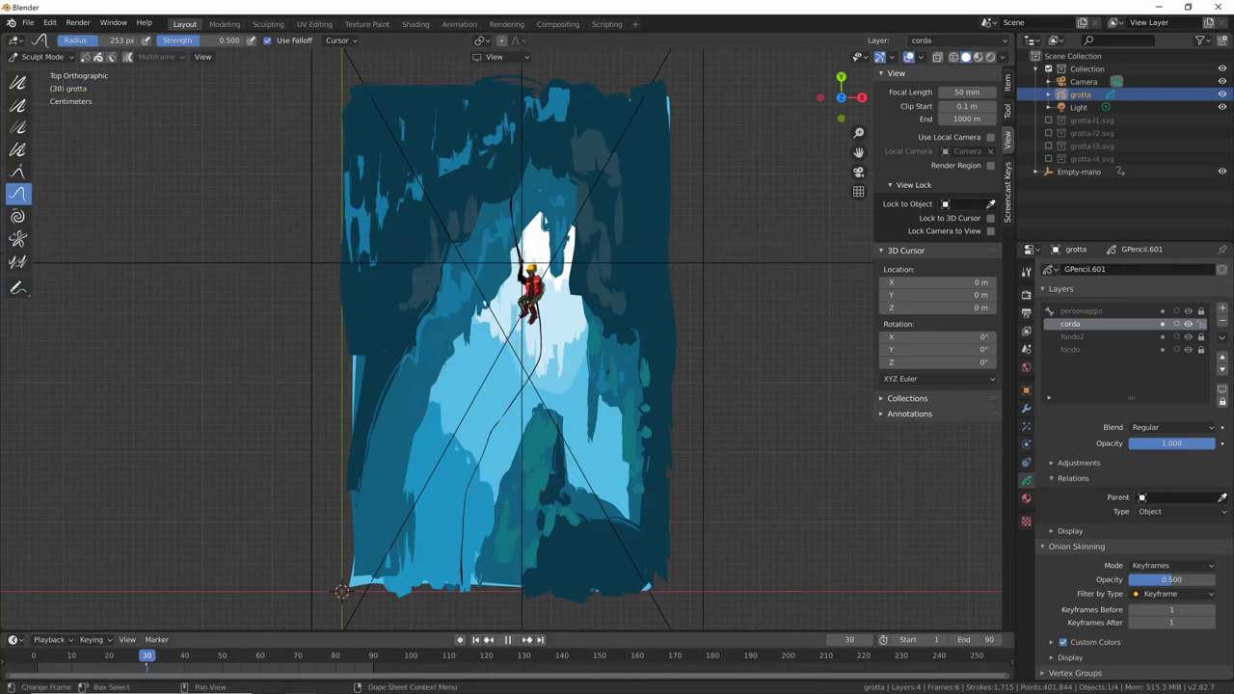
key(space)
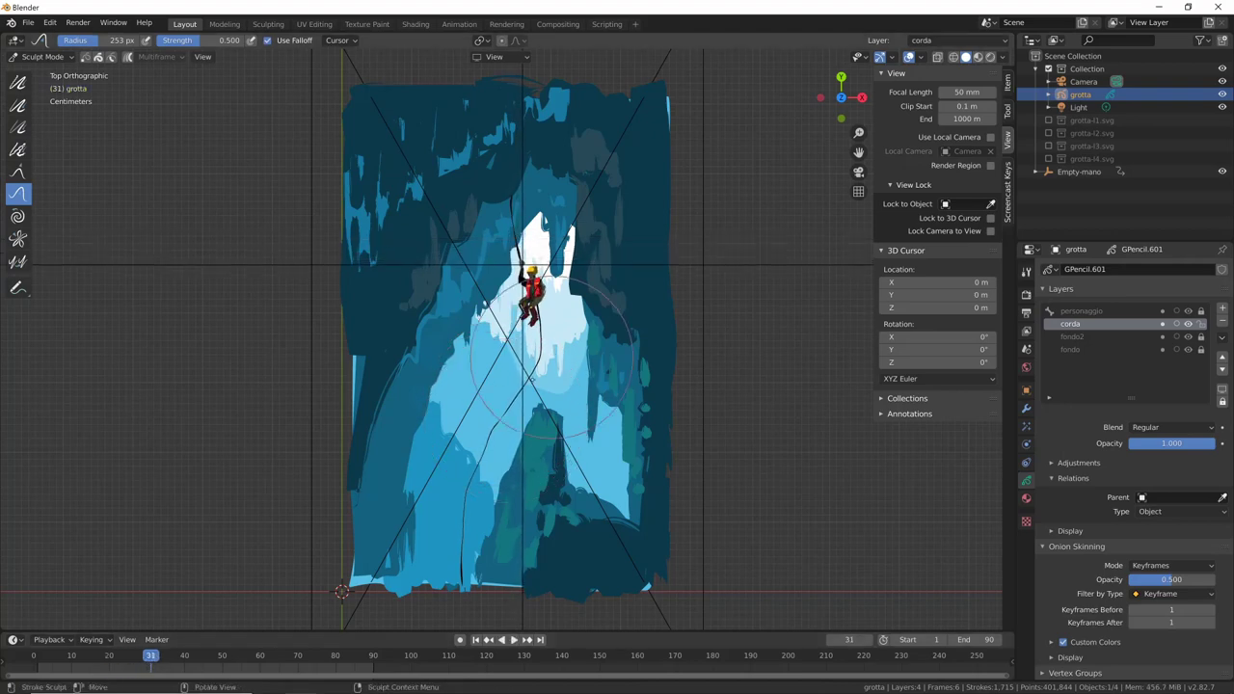
key(Escape)
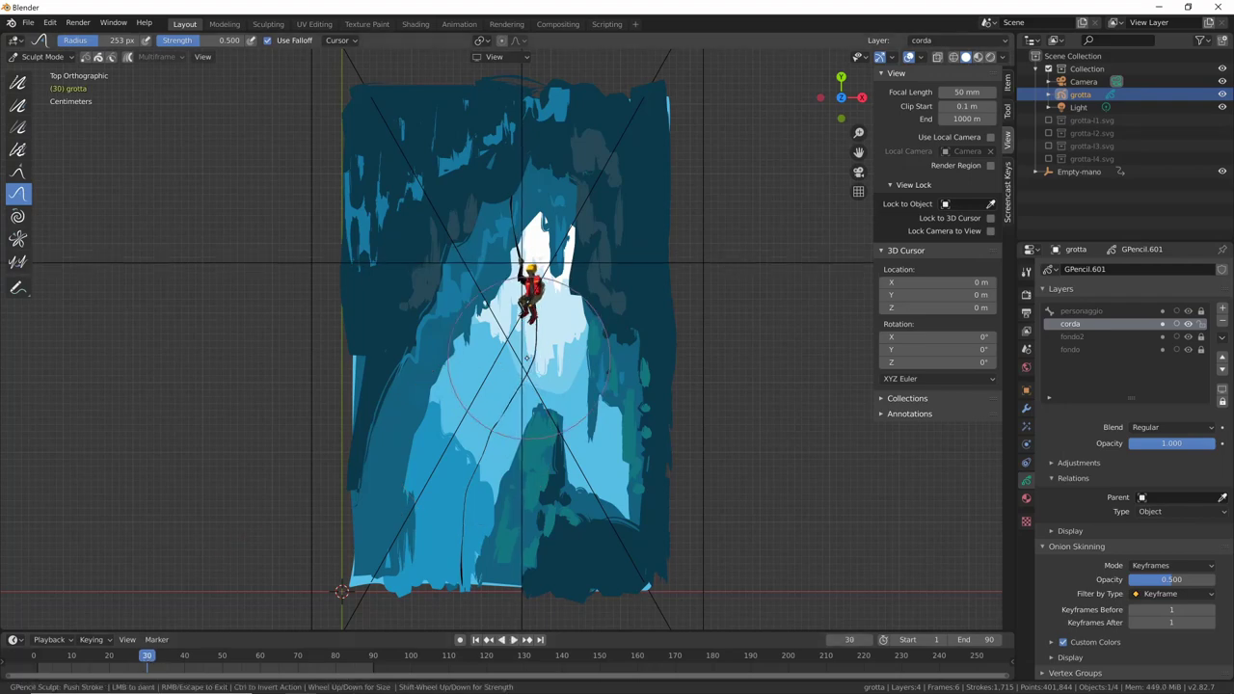
mouse_move(511, 390)
mouse_down()
mouse_move(507, 366)
mouse_move(512, 378)
mouse_up()
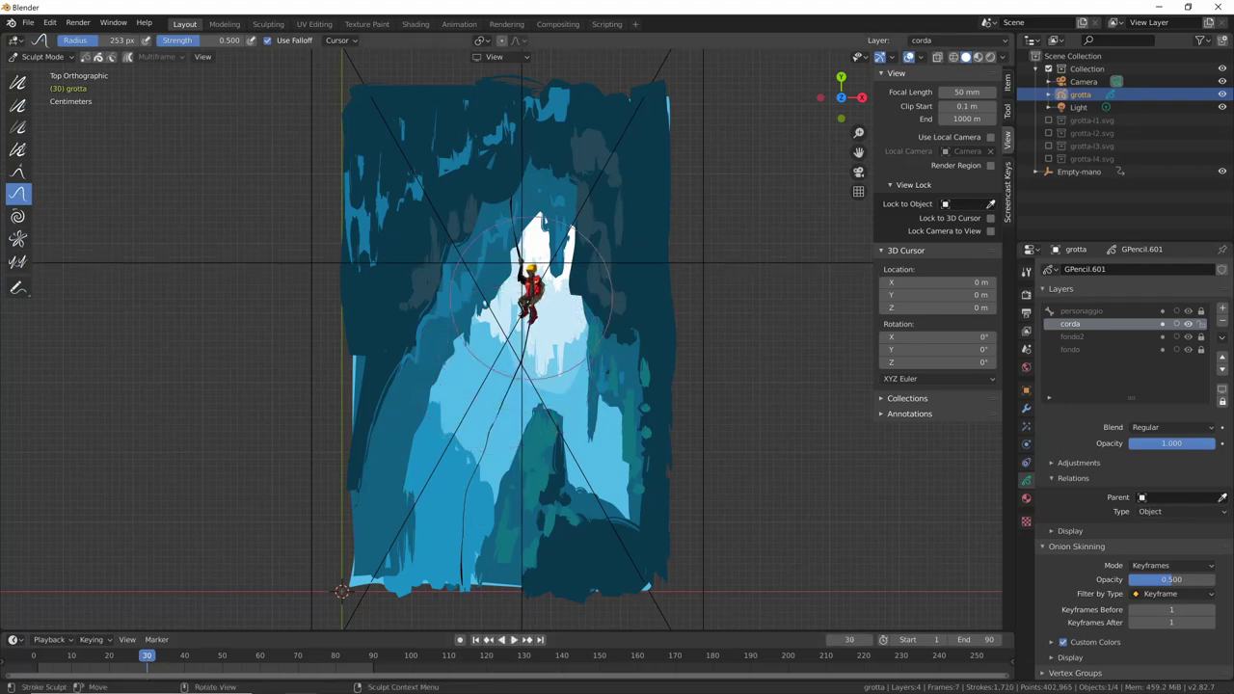
- Reshape the rope toward the climber at frame 50
click(514, 639)
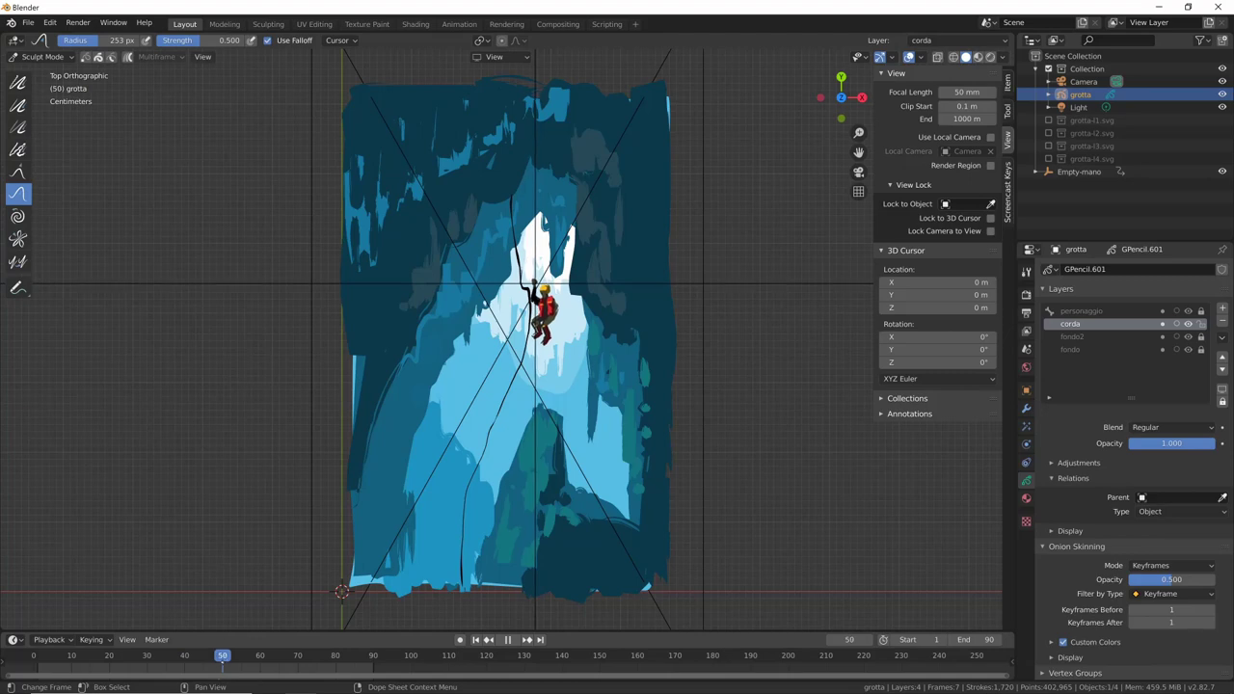
click(507, 639)
drag(551, 327, 550, 277)
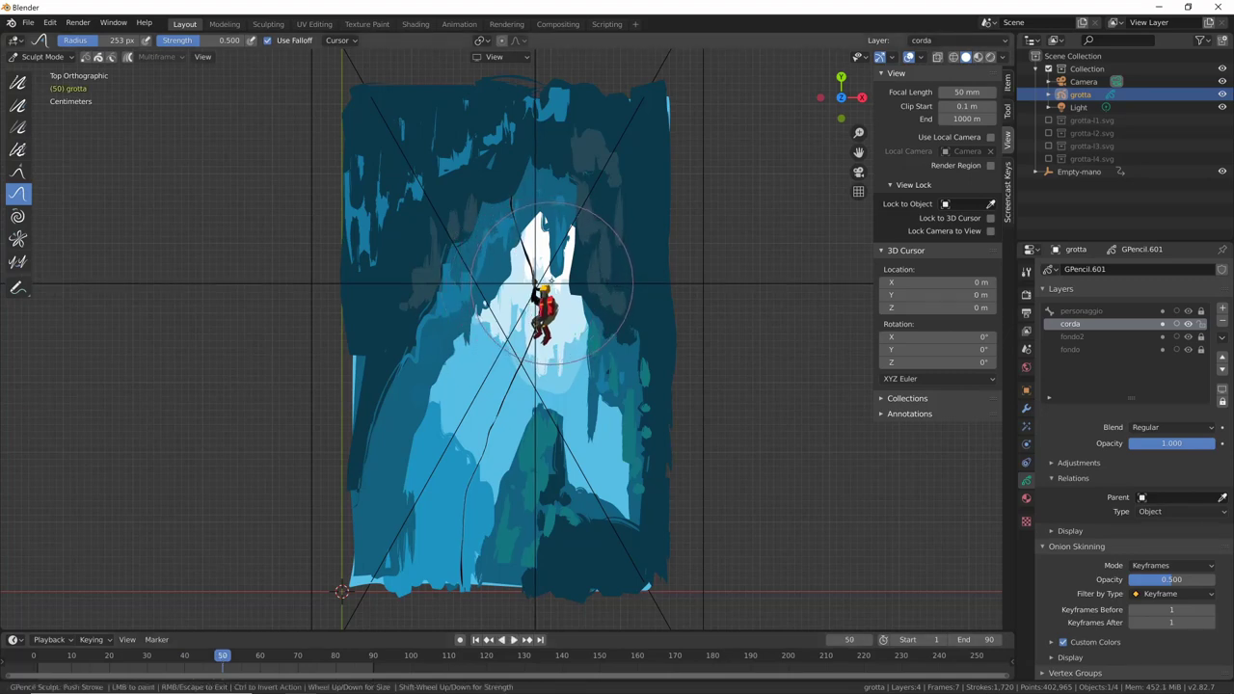
mouse_move(565, 282)
mouse_down()
mouse_move(542, 293)
mouse_move(548, 525)
mouse_move(511, 501)
mouse_move(506, 550)
mouse_up()
- Pull the rope's lower part down and left at frame 67
key(space)
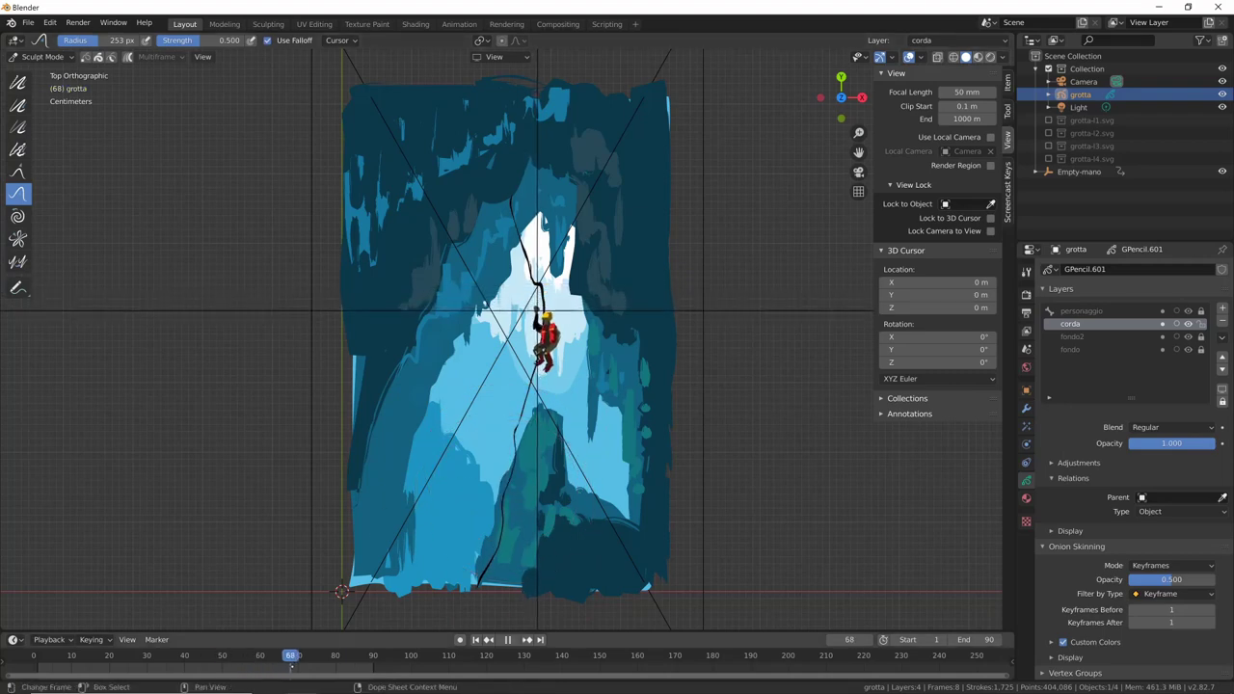
key(space)
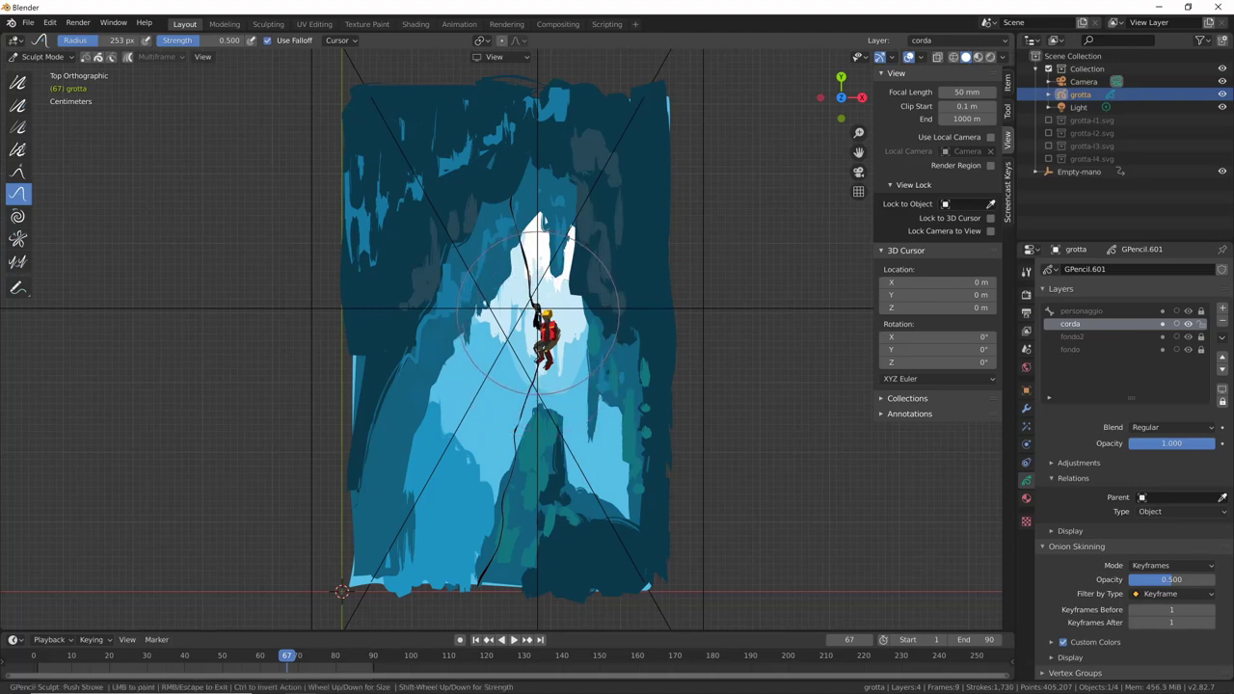
drag(529, 443, 467, 616)
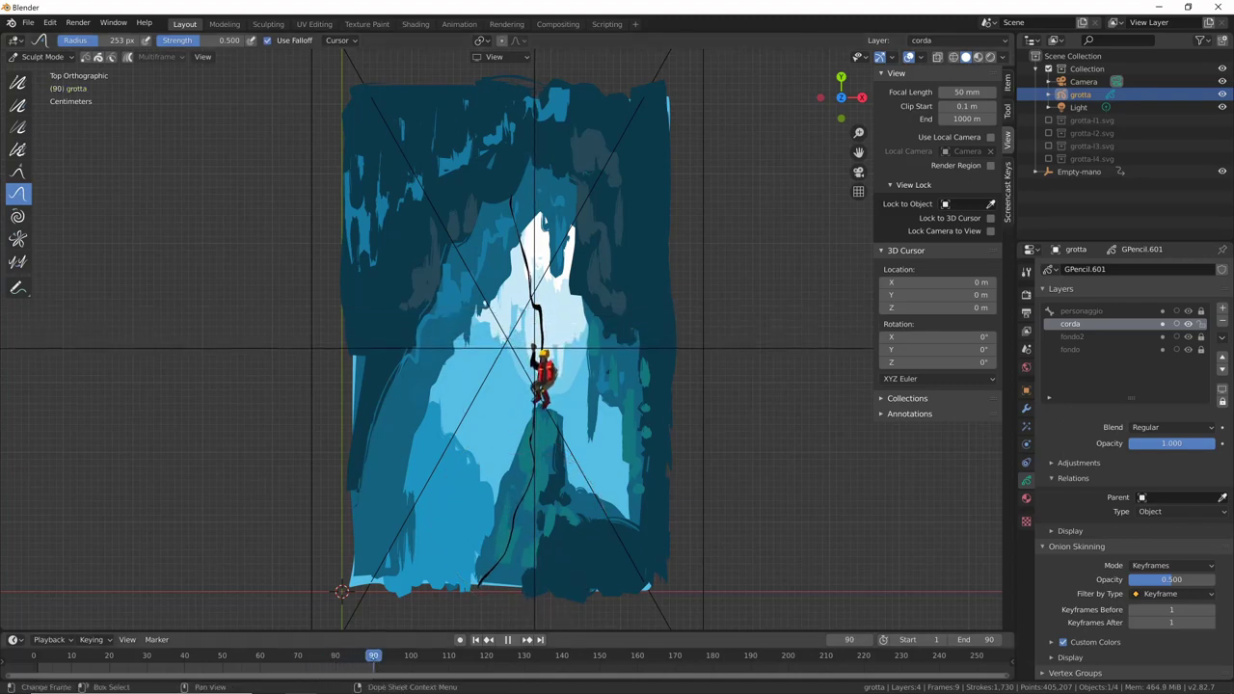
- Sculpt the rope at frame 90 so it hangs from the climber
key(space)
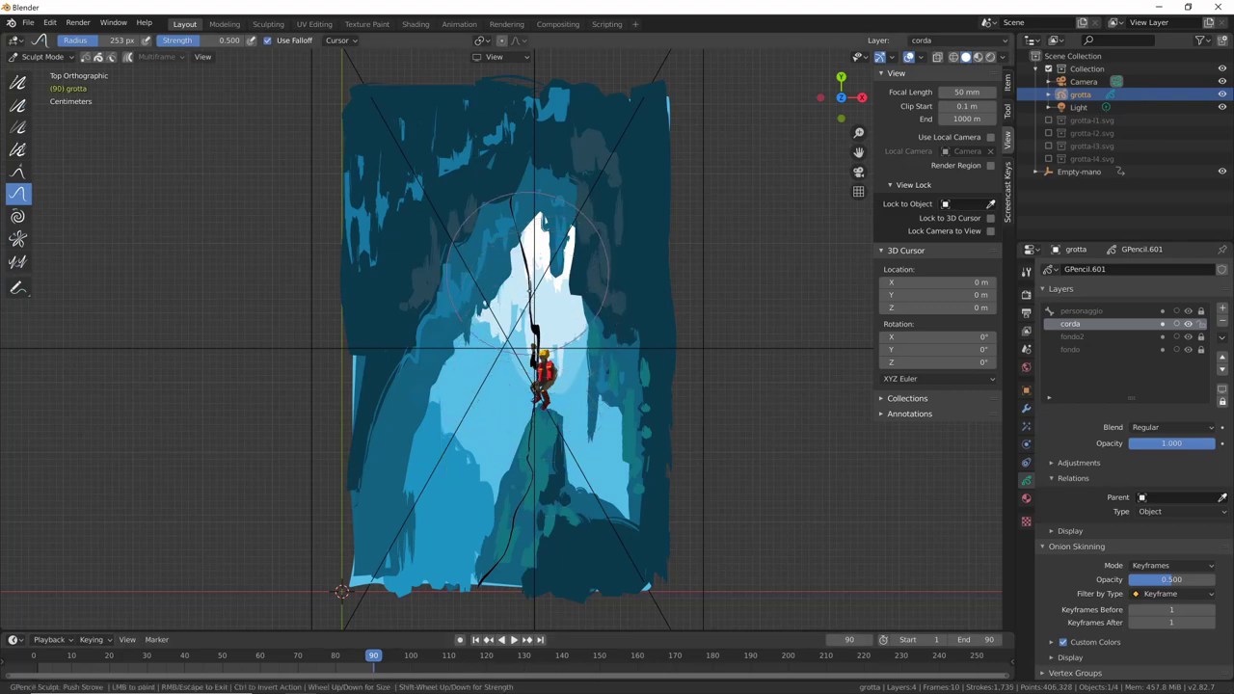
drag(533, 369, 539, 289)
drag(520, 464, 511, 508)
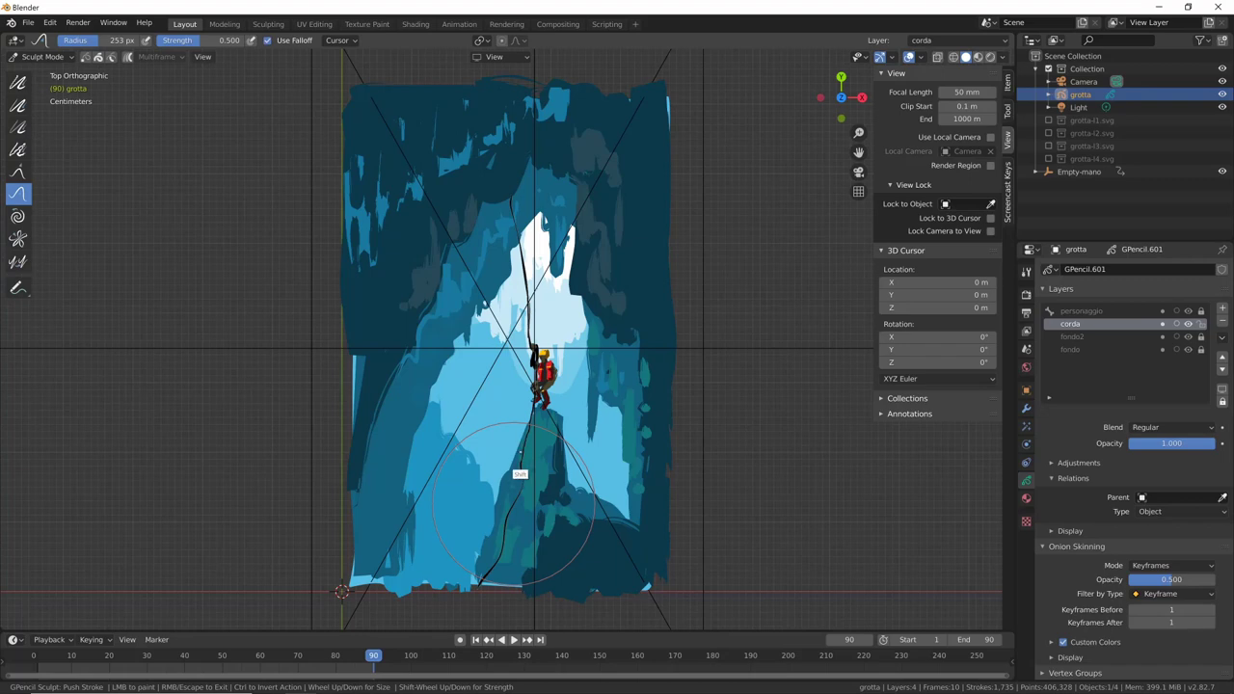
shift+drag(521, 449, 518, 487)
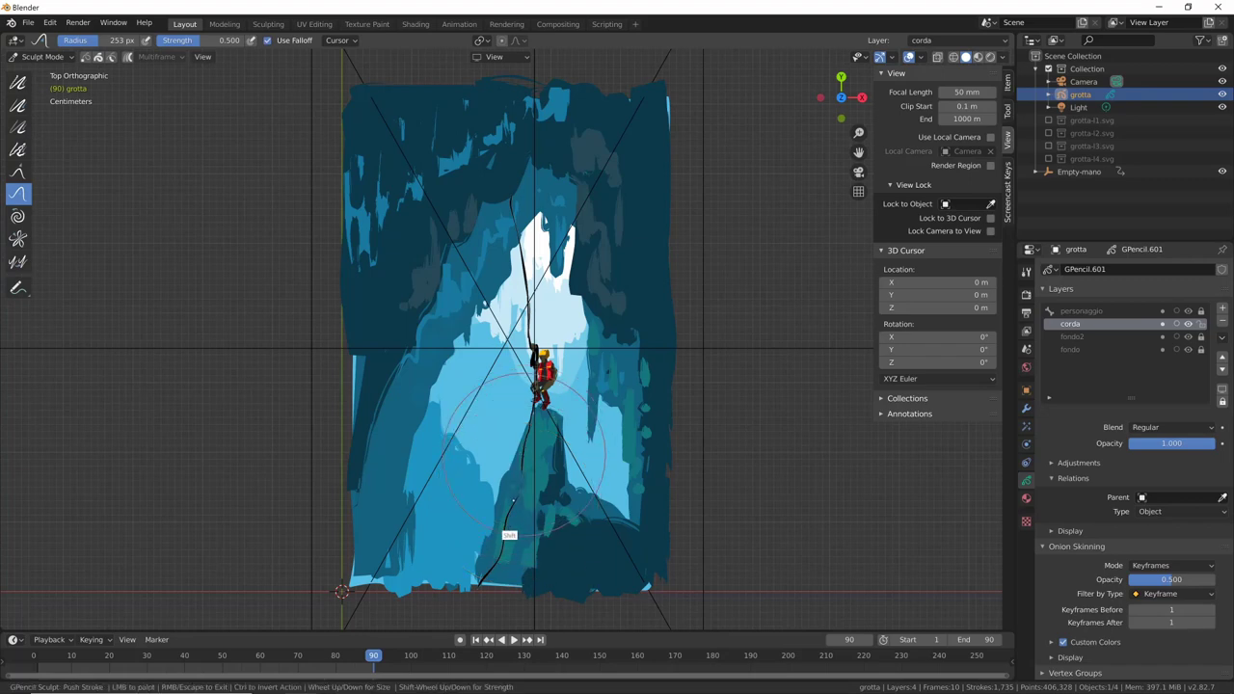
shift+drag(511, 500, 528, 252)
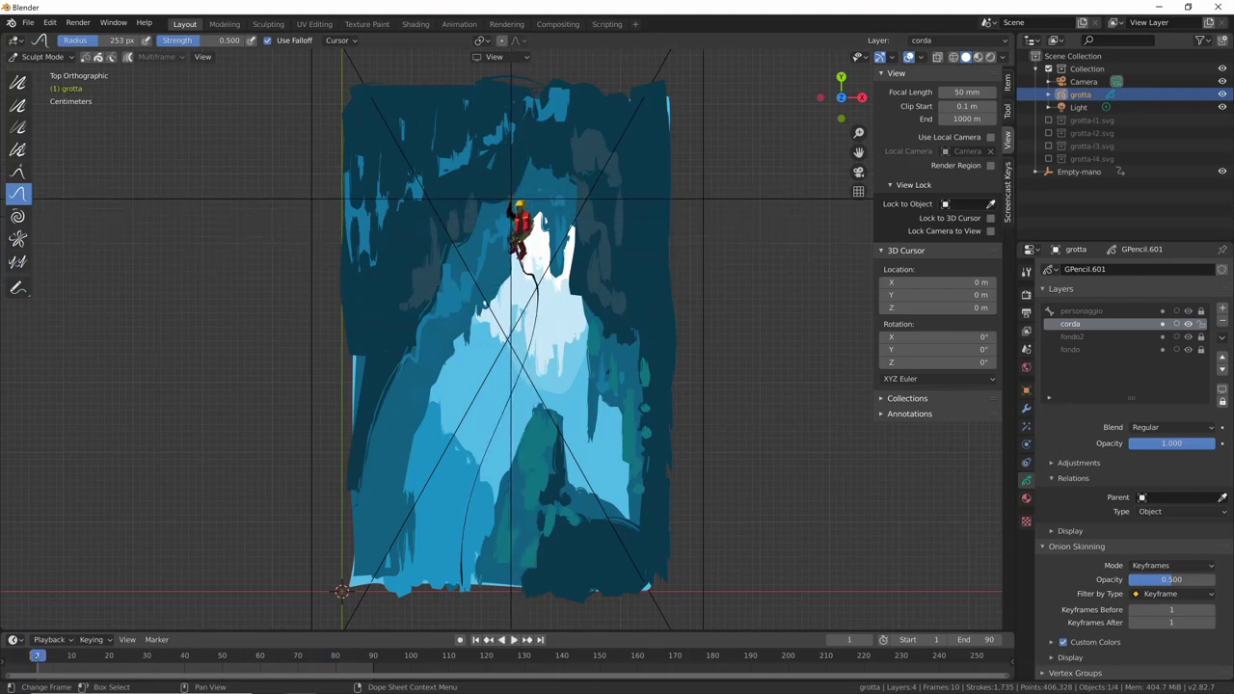
- Turn the bottom timeline into a Grease Pencil dope sheet and expand the Summary to list layers
key(space)
click(13, 639)
click(14, 639)
click(176, 525)
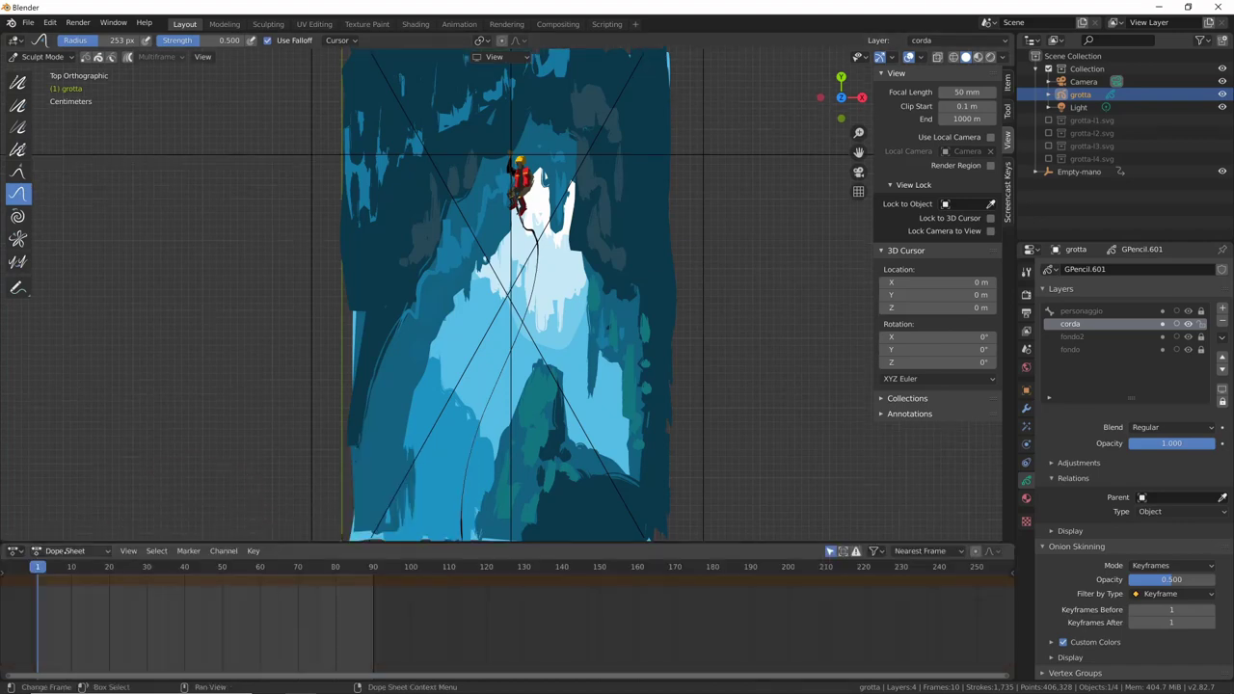
click(57, 551)
click(73, 614)
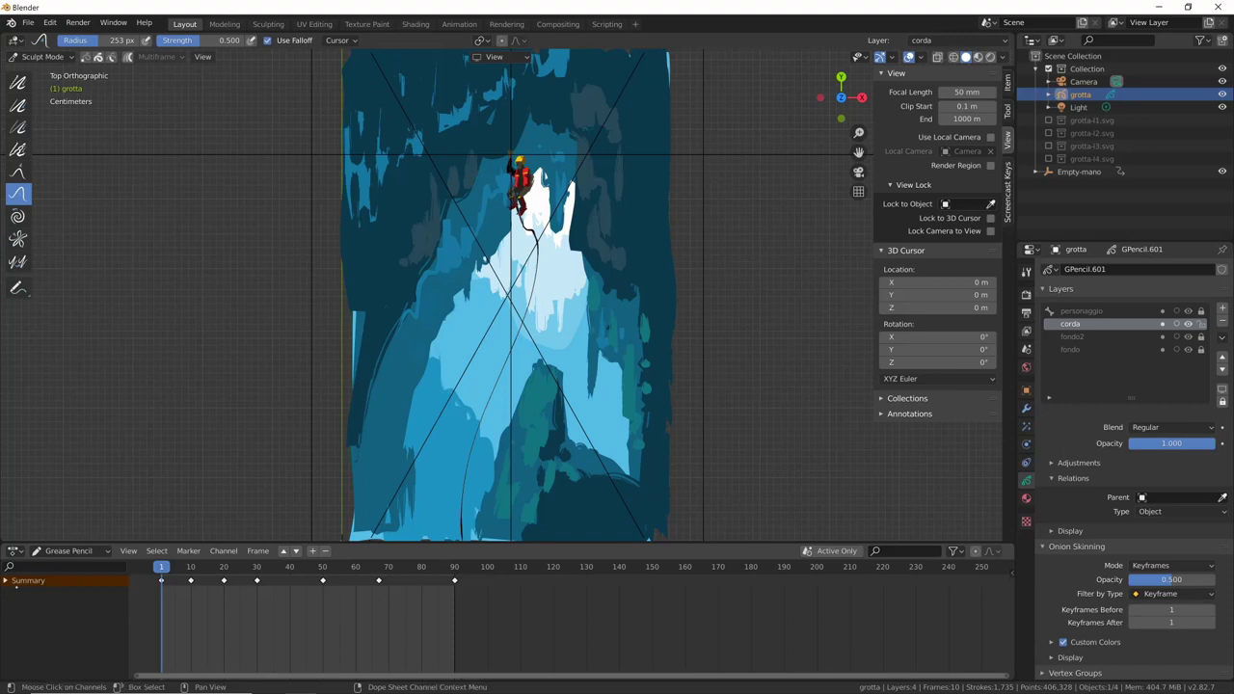
click(6, 580)
scroll(58, 626, down, 5)
scroll(58, 627, down, 5)
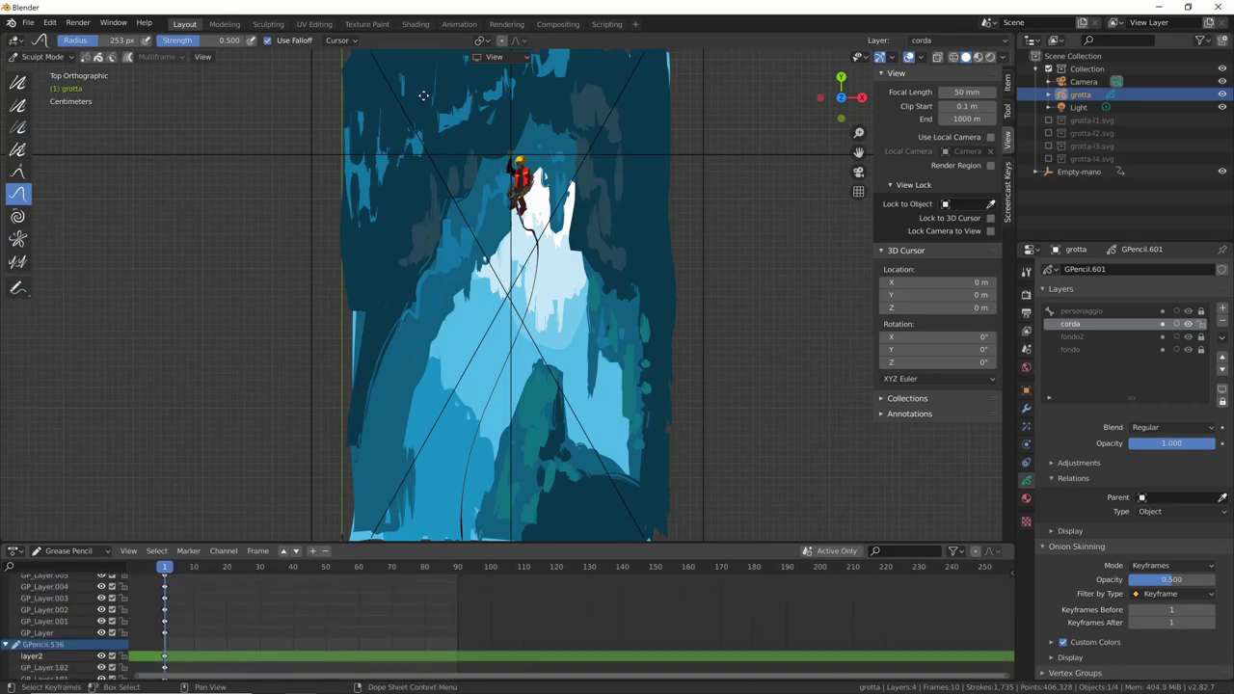
scroll(58, 626, down, 5)
scroll(58, 627, down, 3)
scroll(350, 595, down, 5)
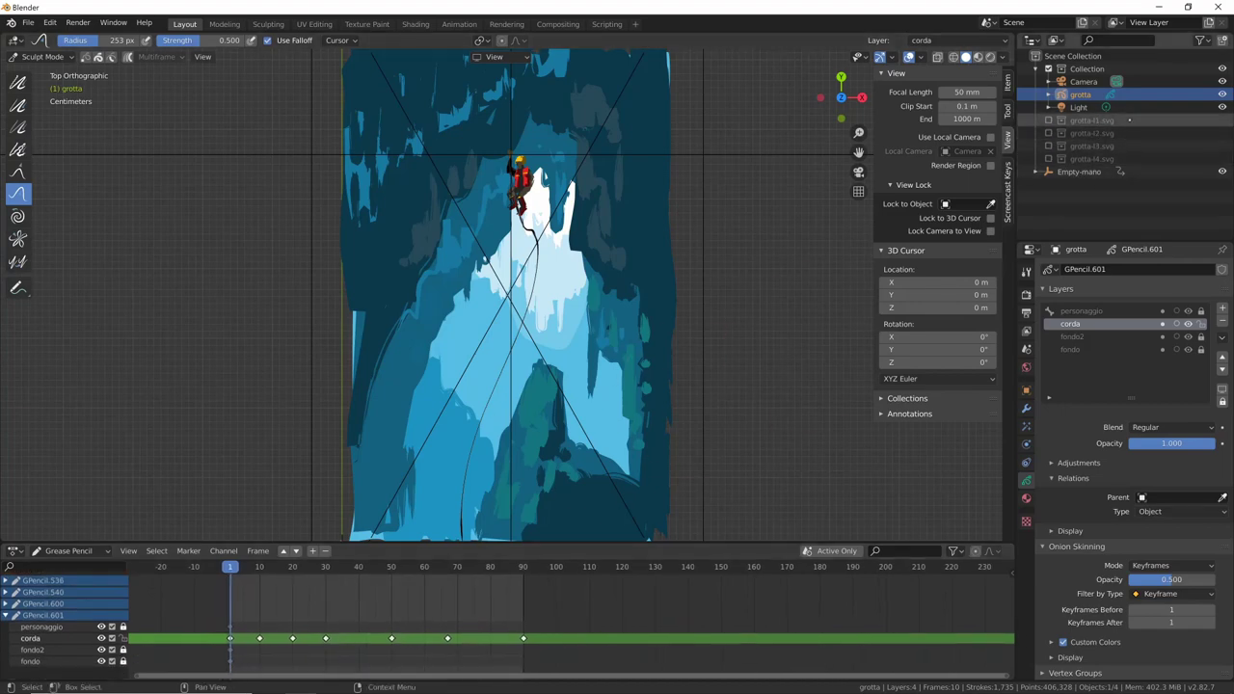
- Select grotta-f1.svg through grotta-f4.svg in the Outliner and Delete Hierarchy
click(1089, 121)
shift+click(1127, 158)
right_click(1127, 158)
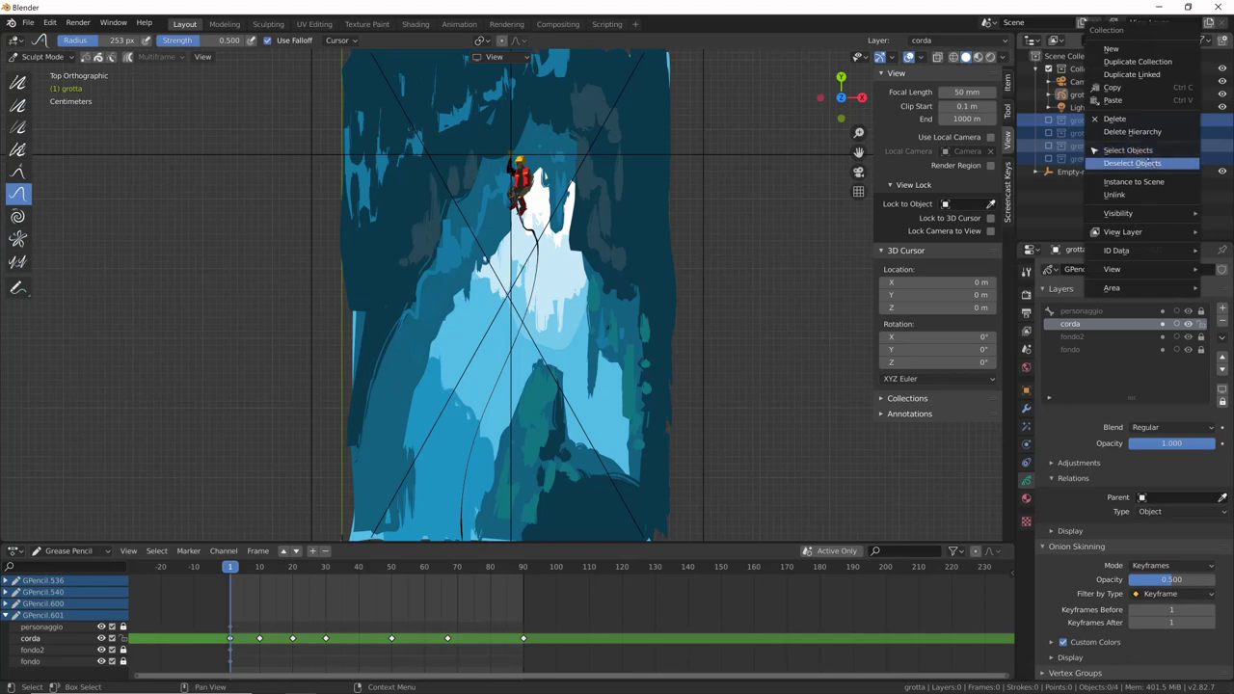
click(1156, 132)
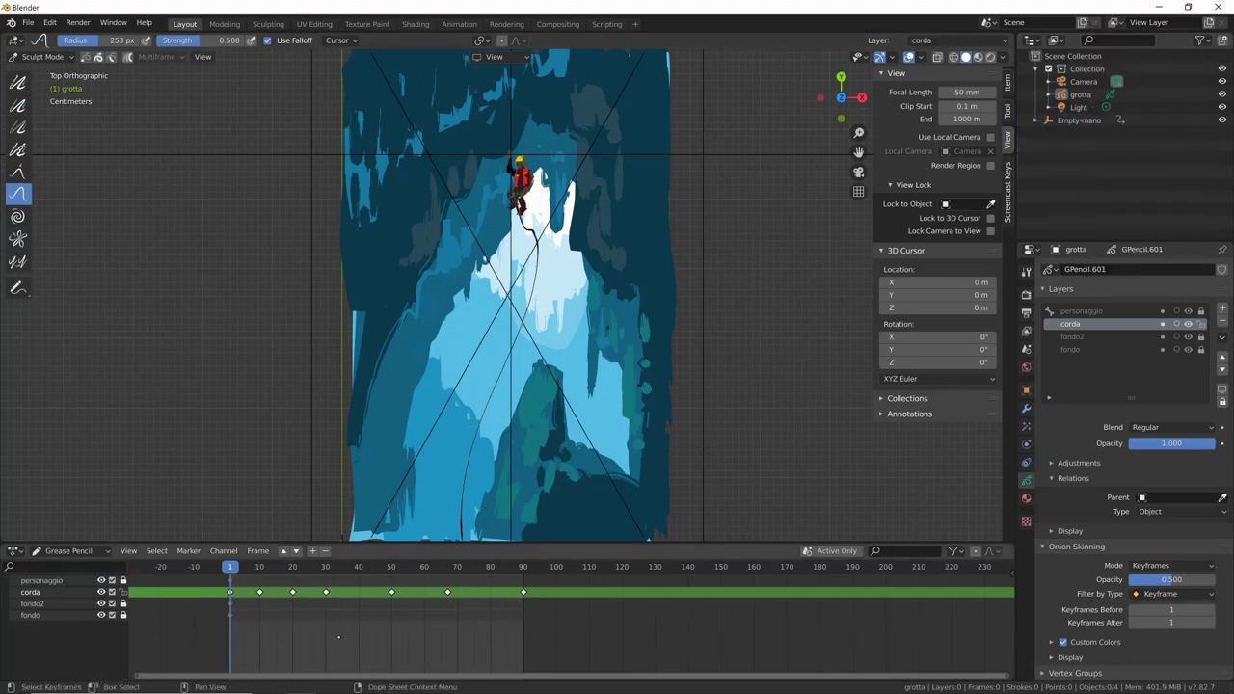
- Switch grotta to Edit Mode and interpolate a sequence for the first keyframe gap
key(space)
drag(229, 609, 242, 612)
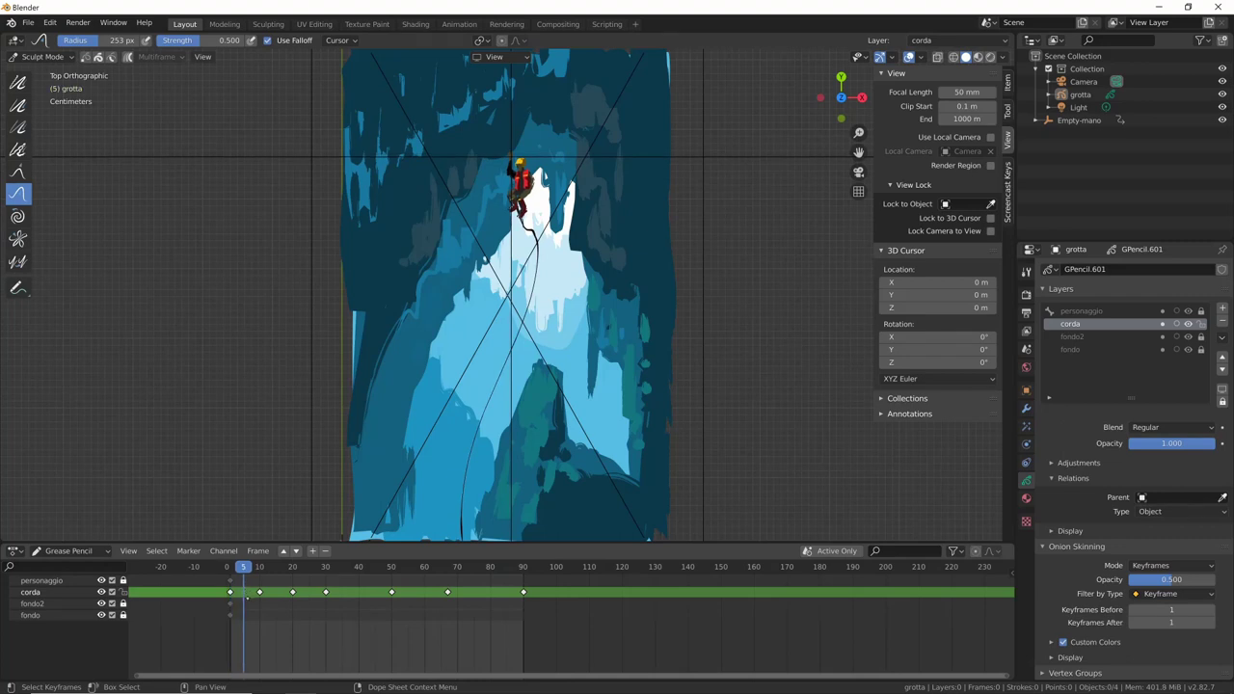
key(ctrl+Tab)
click(579, 210)
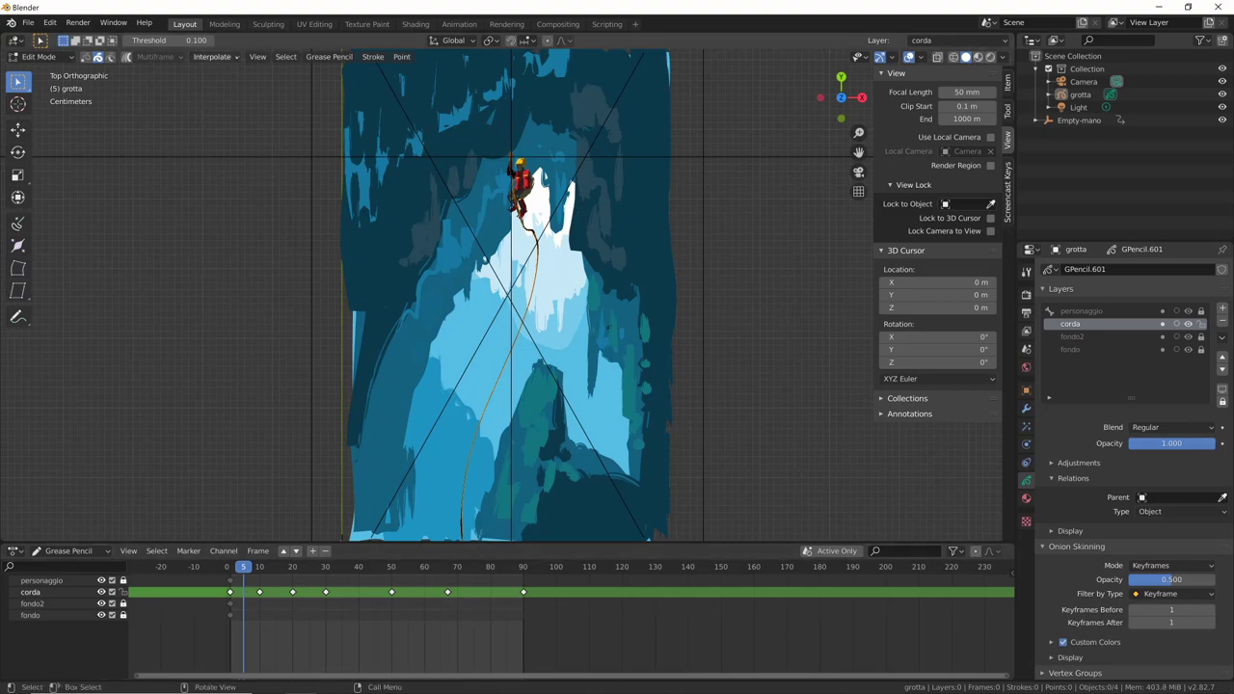
click(233, 58)
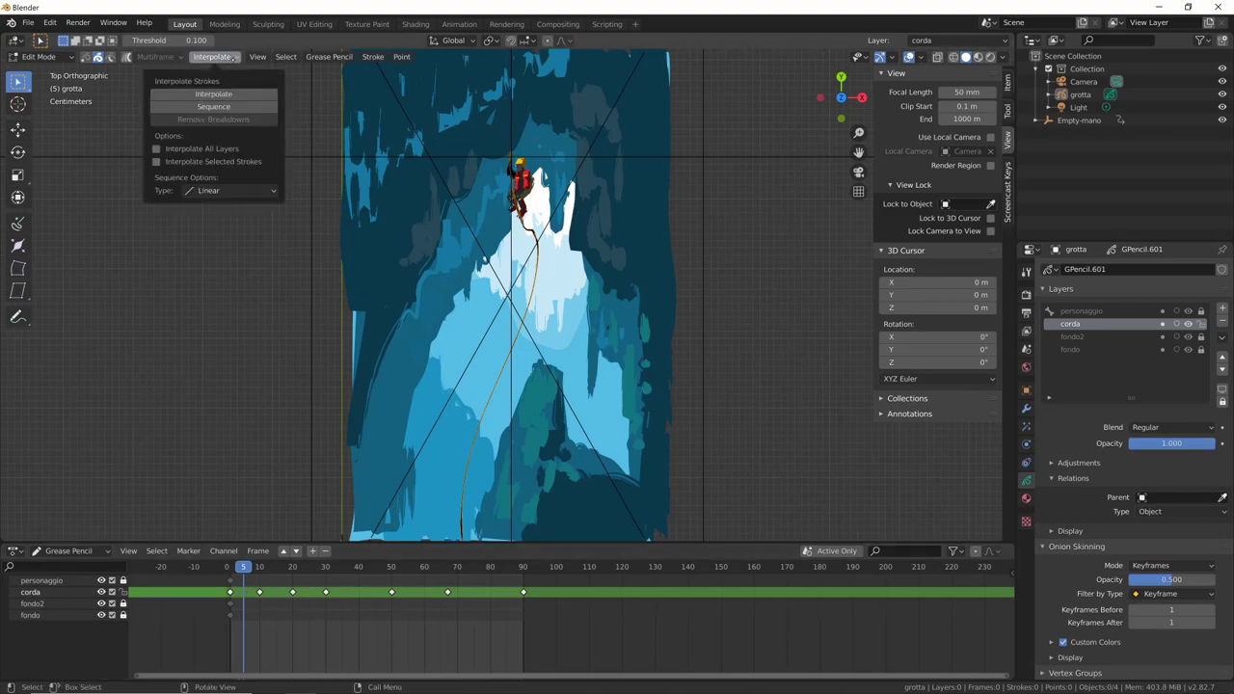
click(248, 108)
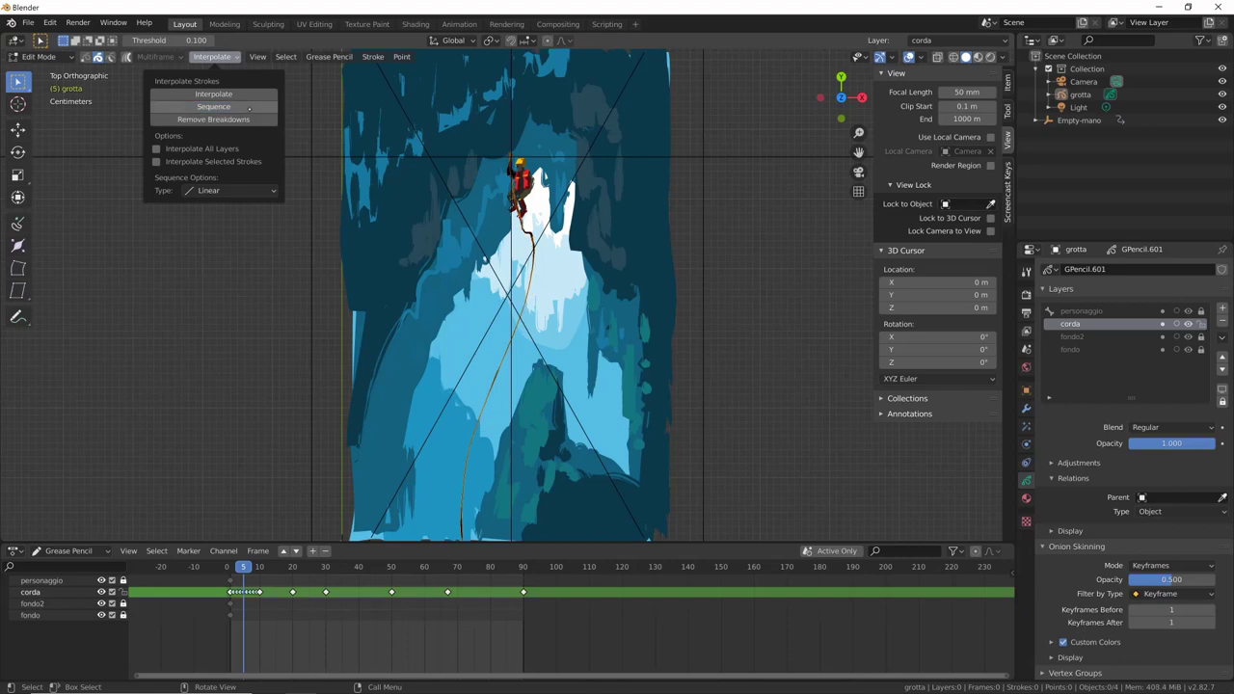
- Interpolate sequences for the next keyframe gaps, through the gap around frame 42
click(280, 566)
click(233, 58)
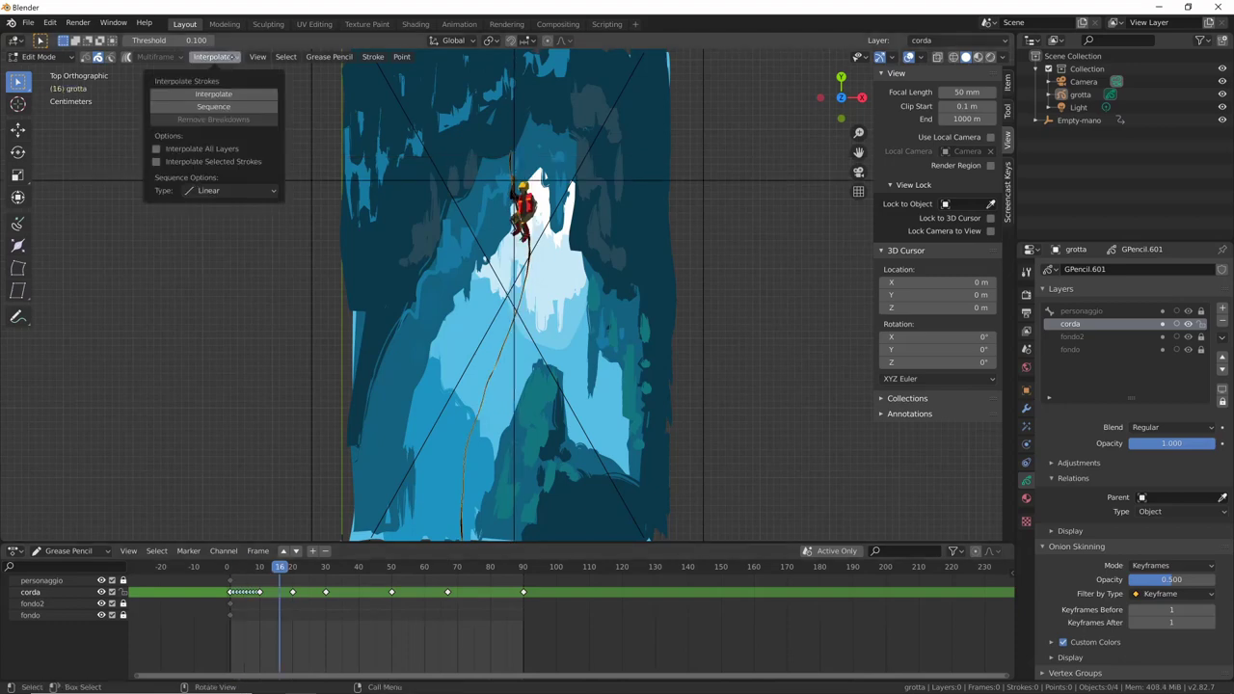
click(245, 108)
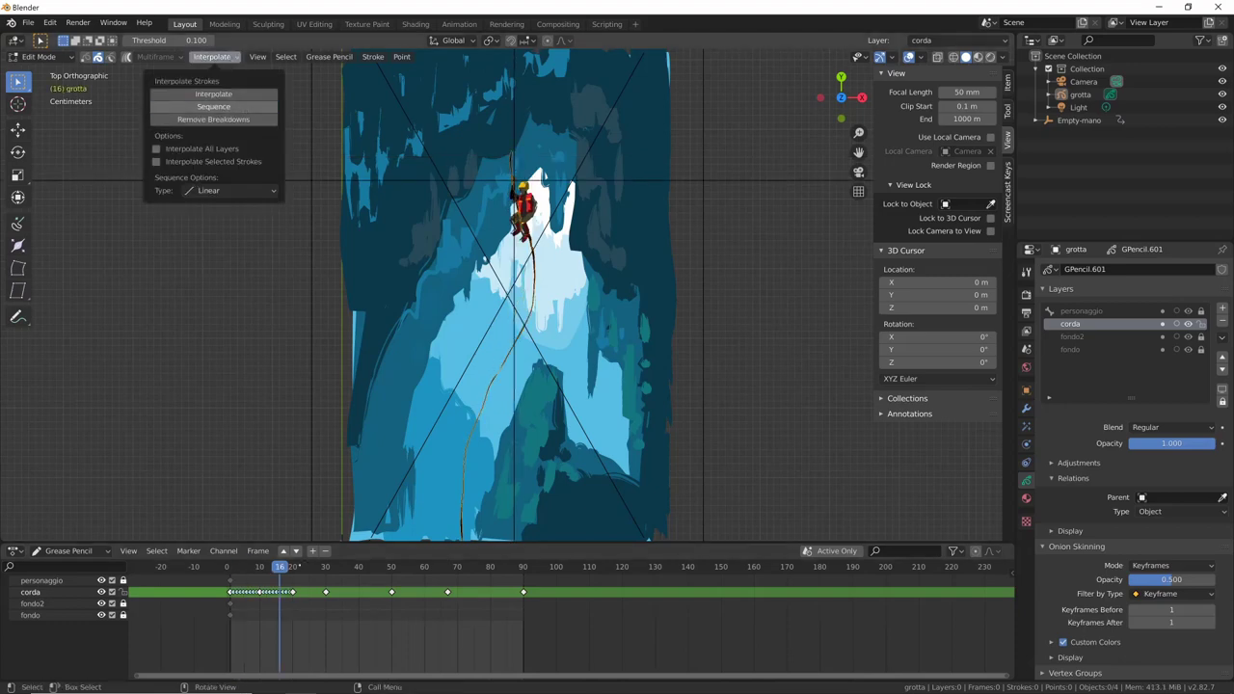
key(space)
key(space)
click(235, 57)
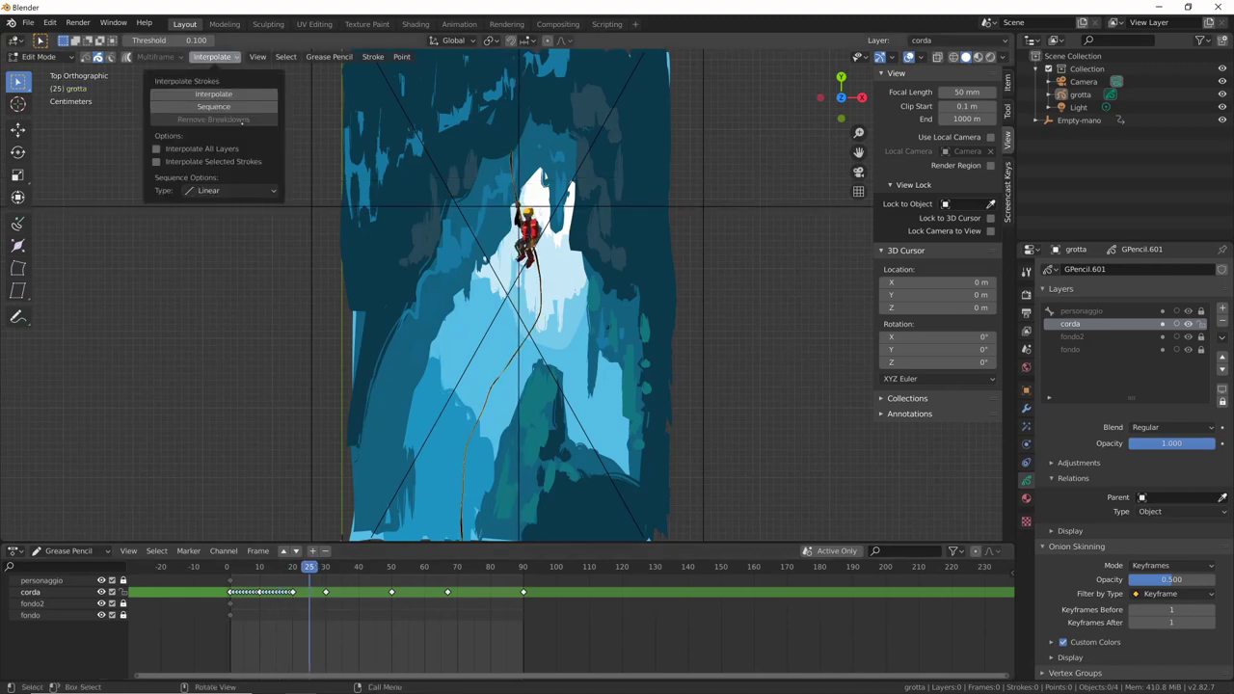
click(245, 108)
key(space)
key(space)
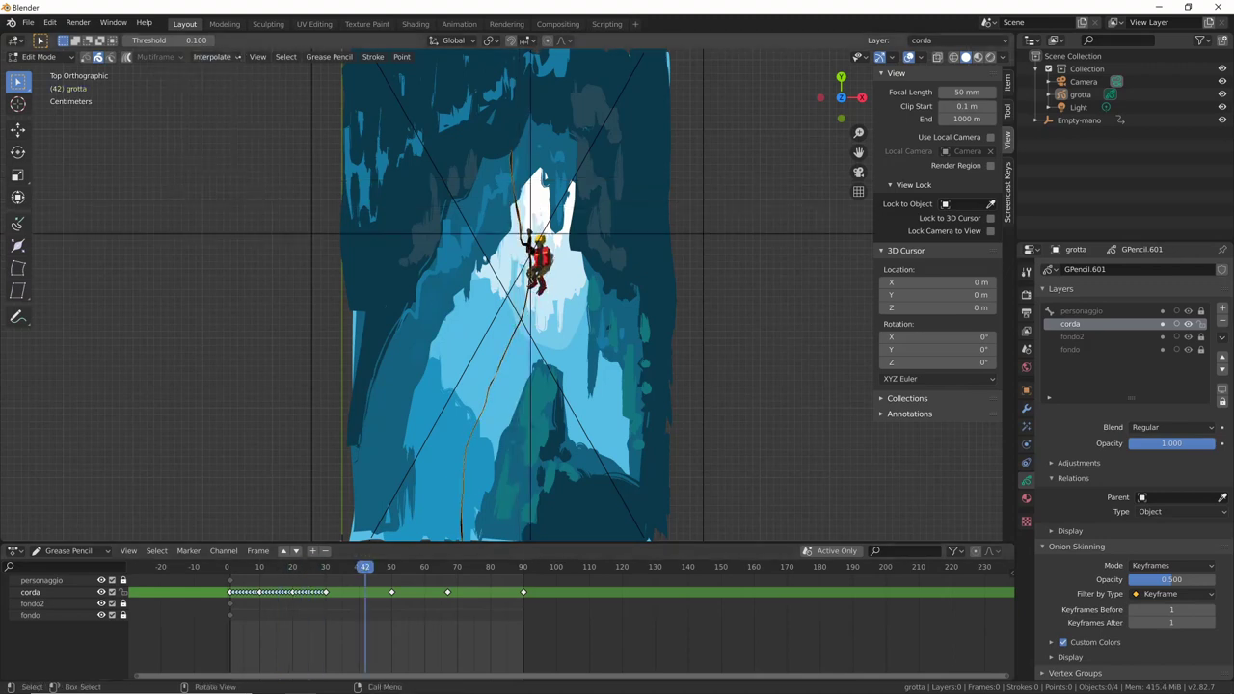
click(212, 57)
click(249, 108)
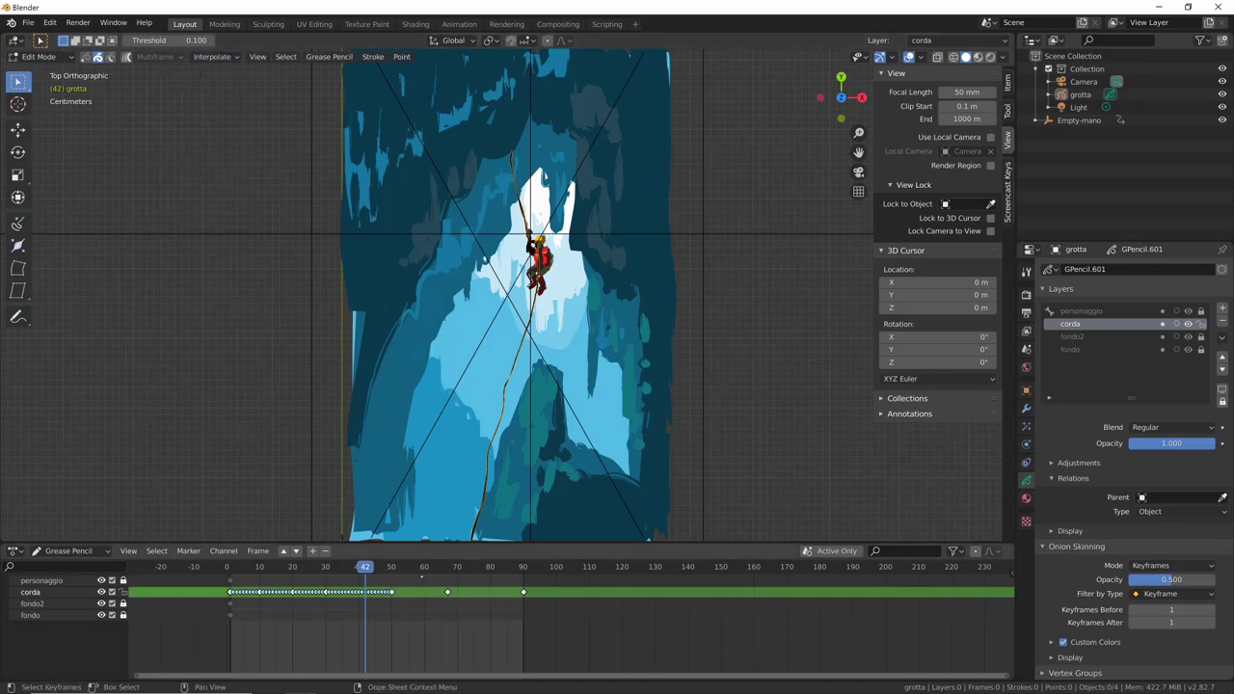
- Interpolate the remaining gaps after frame 61 up to frame 90, then rewind
key(space)
key(space)
click(234, 57)
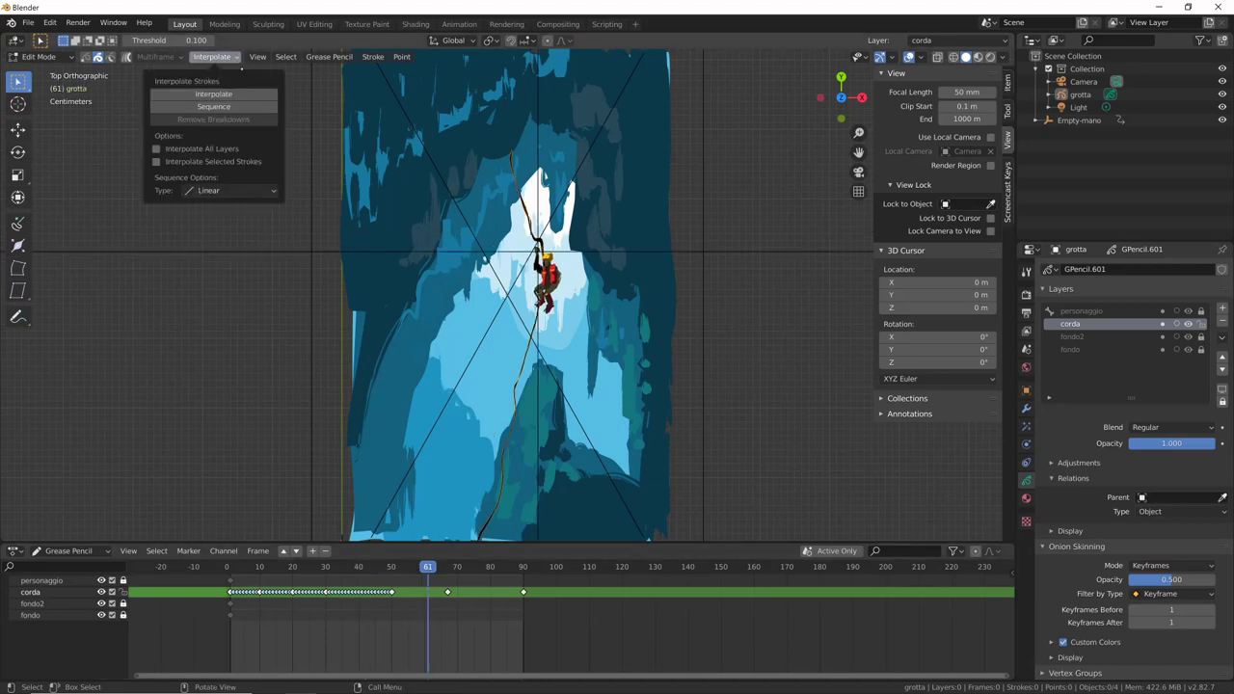
click(247, 108)
key(space)
key(space)
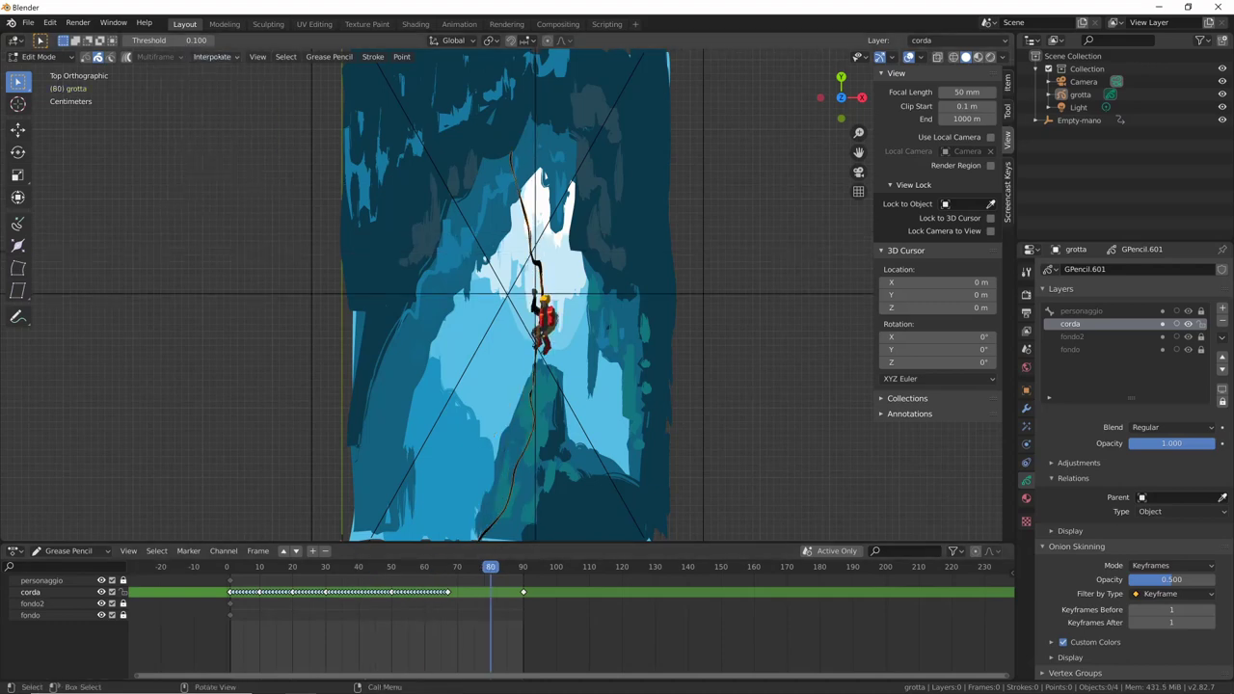
click(213, 56)
click(245, 107)
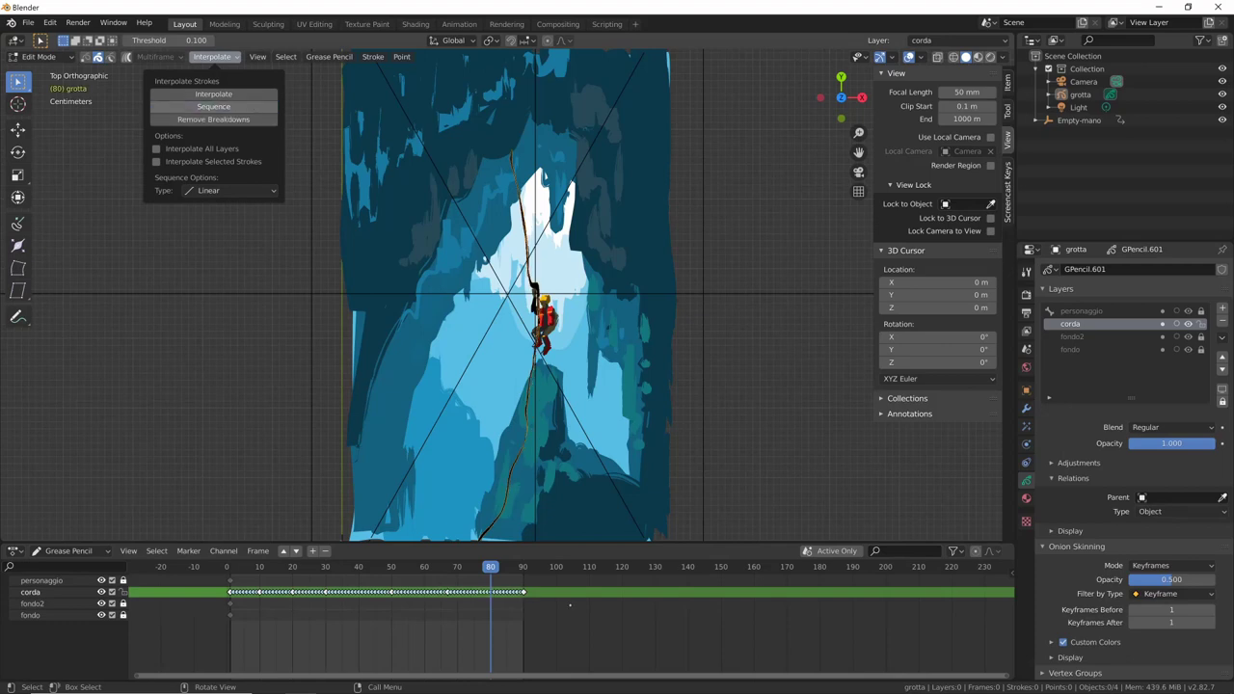
drag(489, 566, 228, 566)
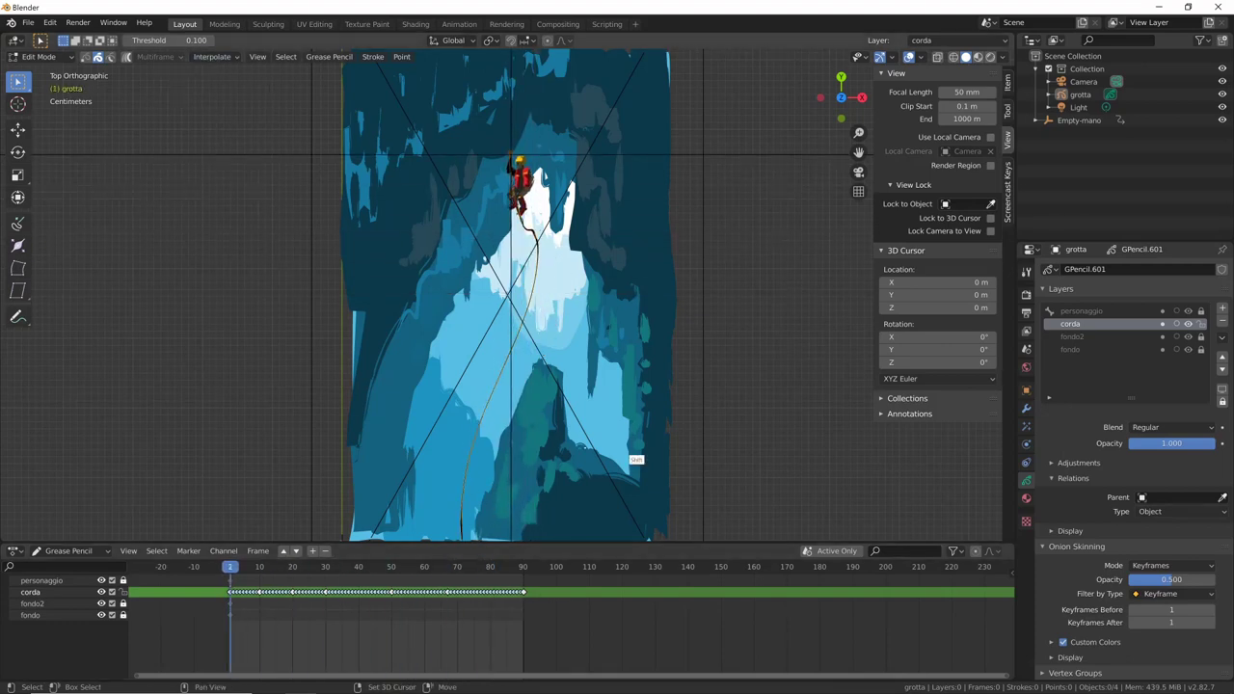
- Play back the interpolated rope animation, then view through the camera with a Timeline below
key(space)
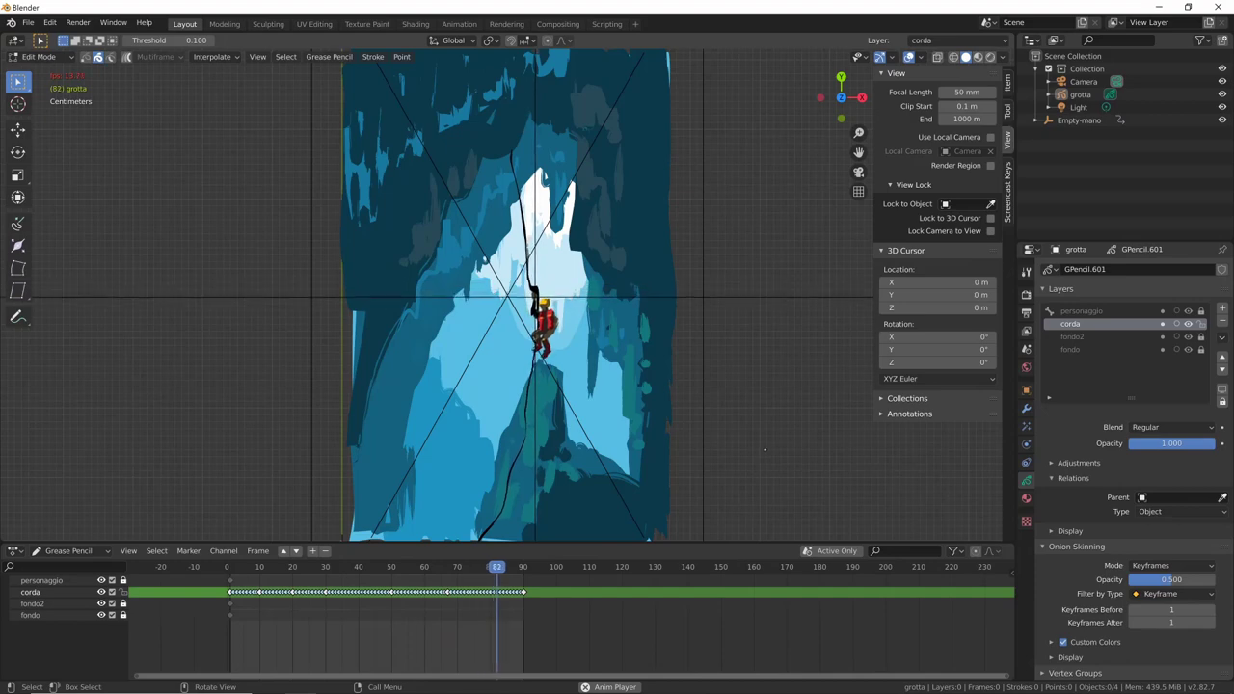
key(space)
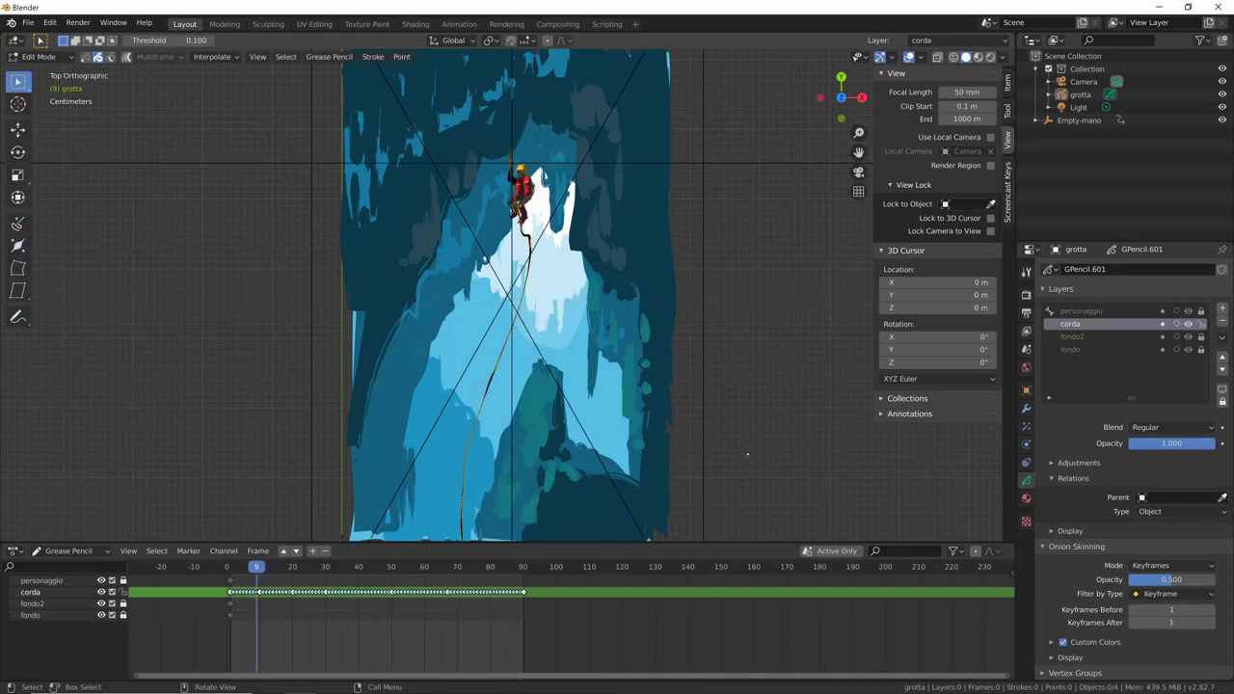
middle_drag(760, 449, 758, 451)
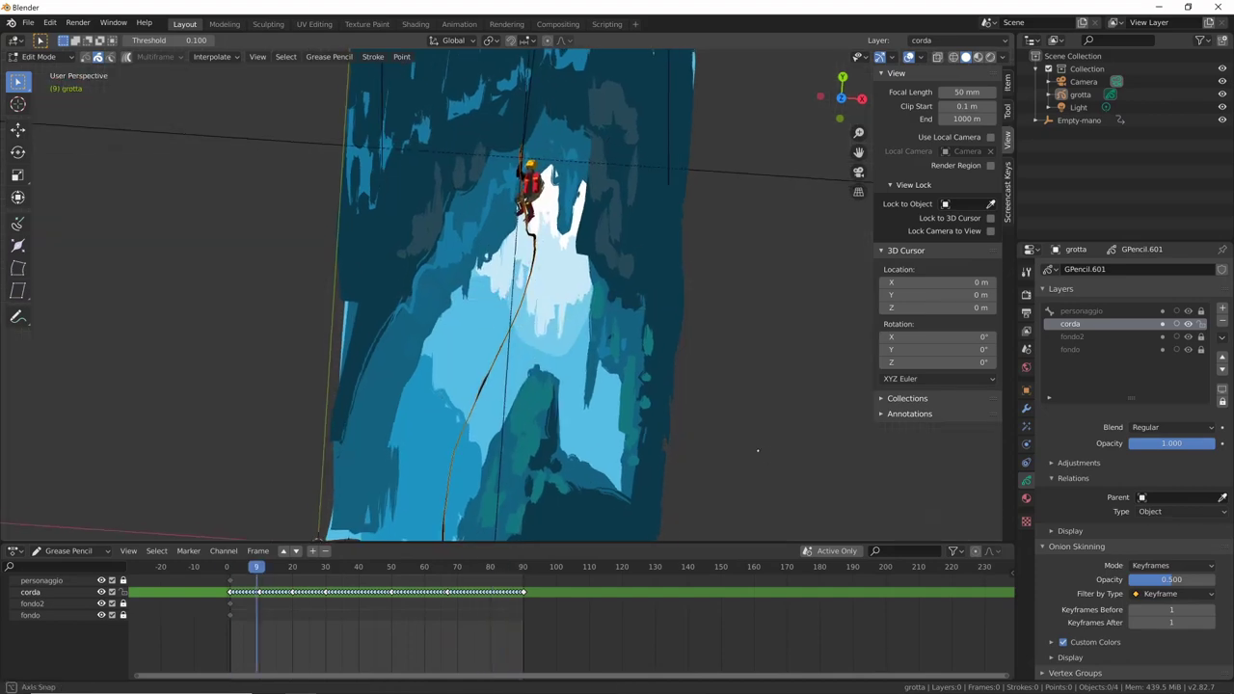
key(KP_0)
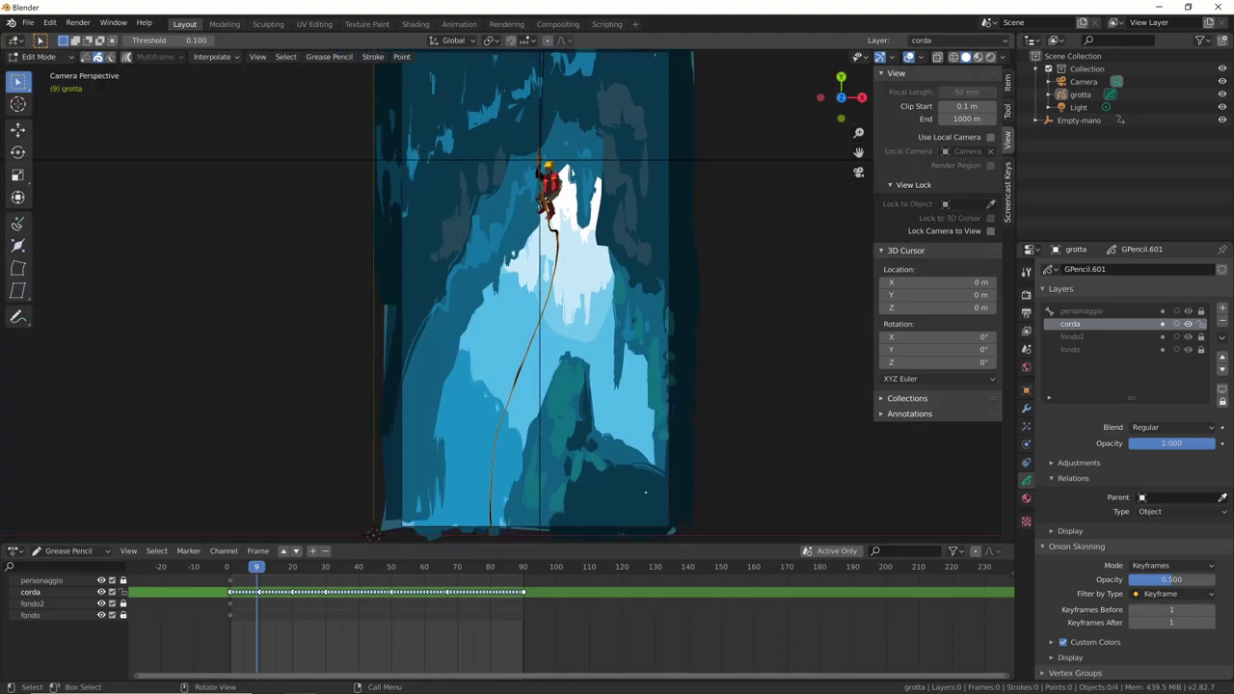
key(shift+F12)
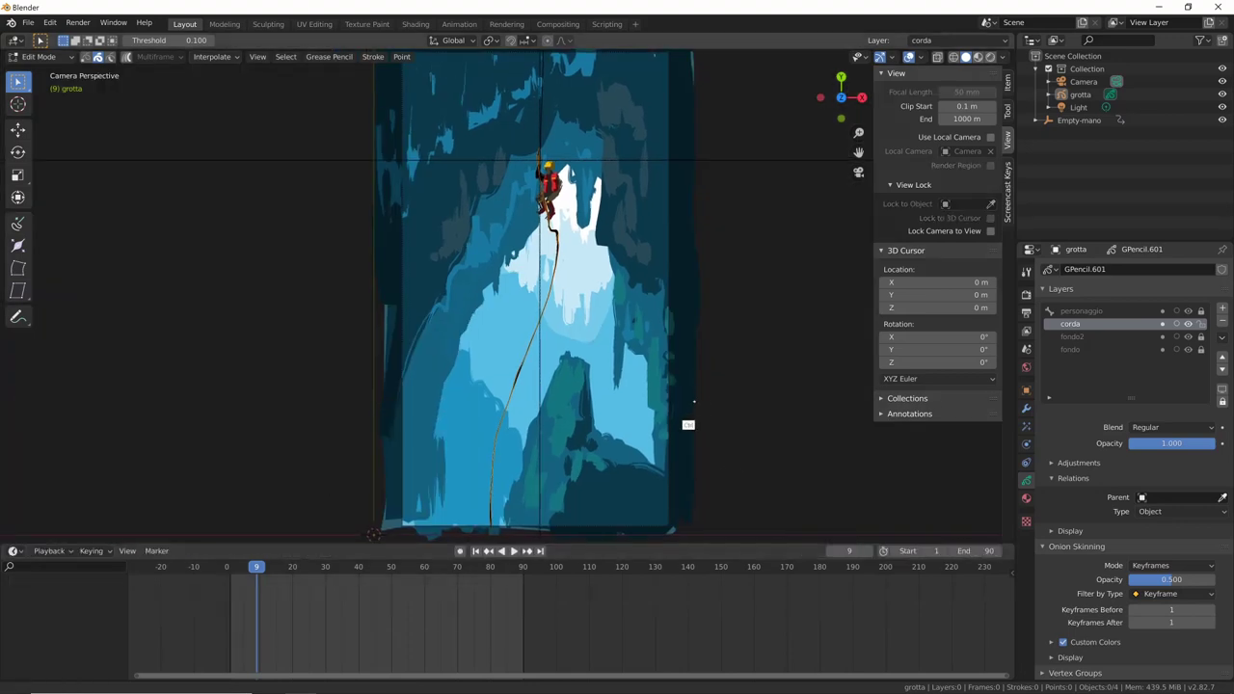
scroll(694, 421, down, 2)
key(ctrl+Tab)
- Frame the camera close on the climber and key its location and rotation at frame 1
click(521, 125)
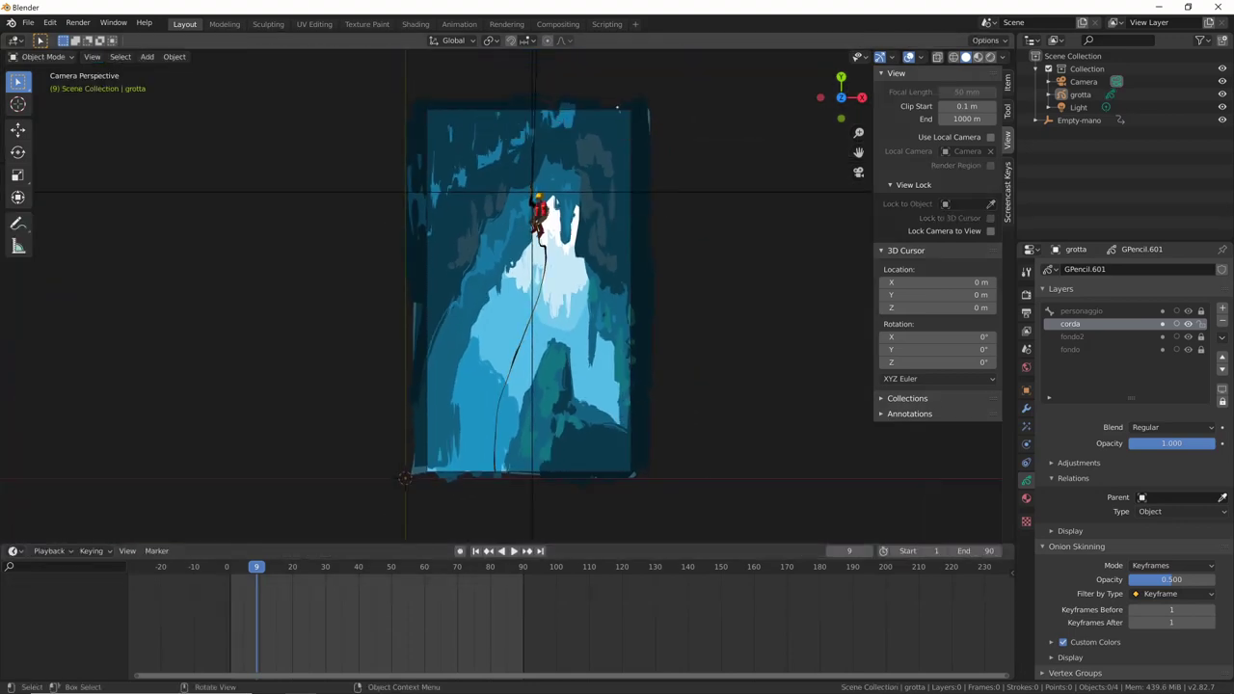
click(618, 113)
ctrl+middle_drag(693, 243, 692, 216)
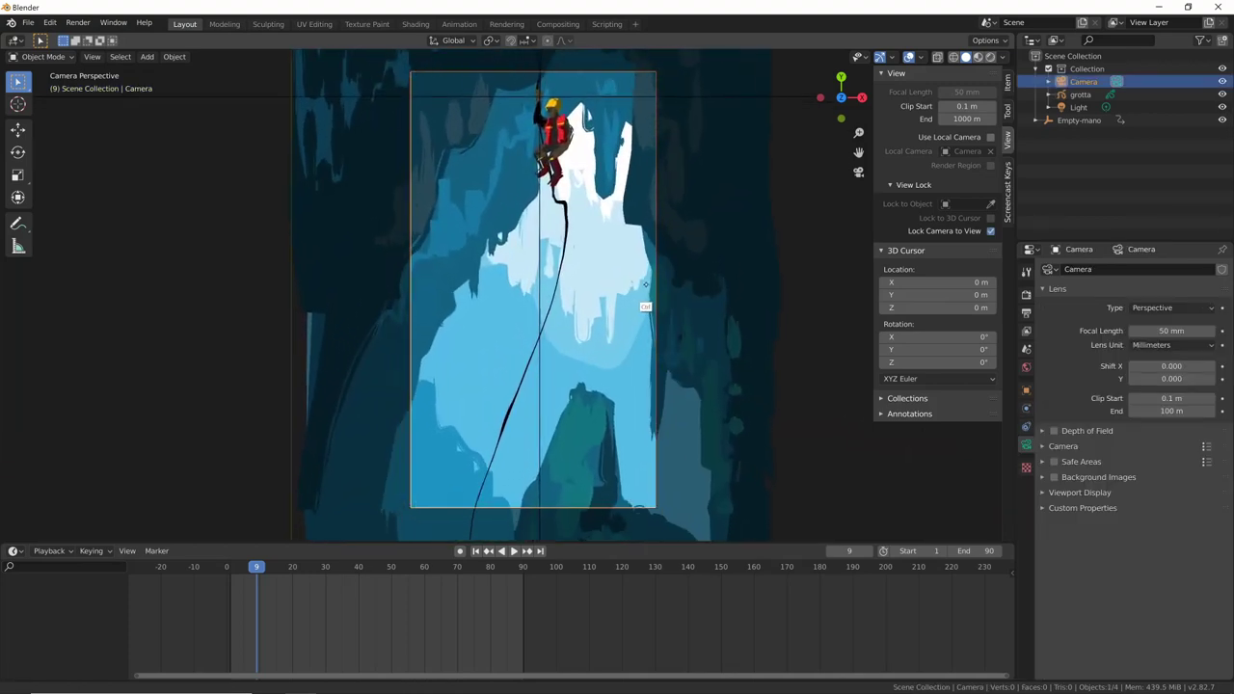
mouse_move(552, 338)
ctrl+middle_down()
mouse_move(675, 278)
mouse_move(586, 370)
mouse_move(606, 367)
mouse_move(602, 313)
ctrl+middle_up()
key(shift+Left)
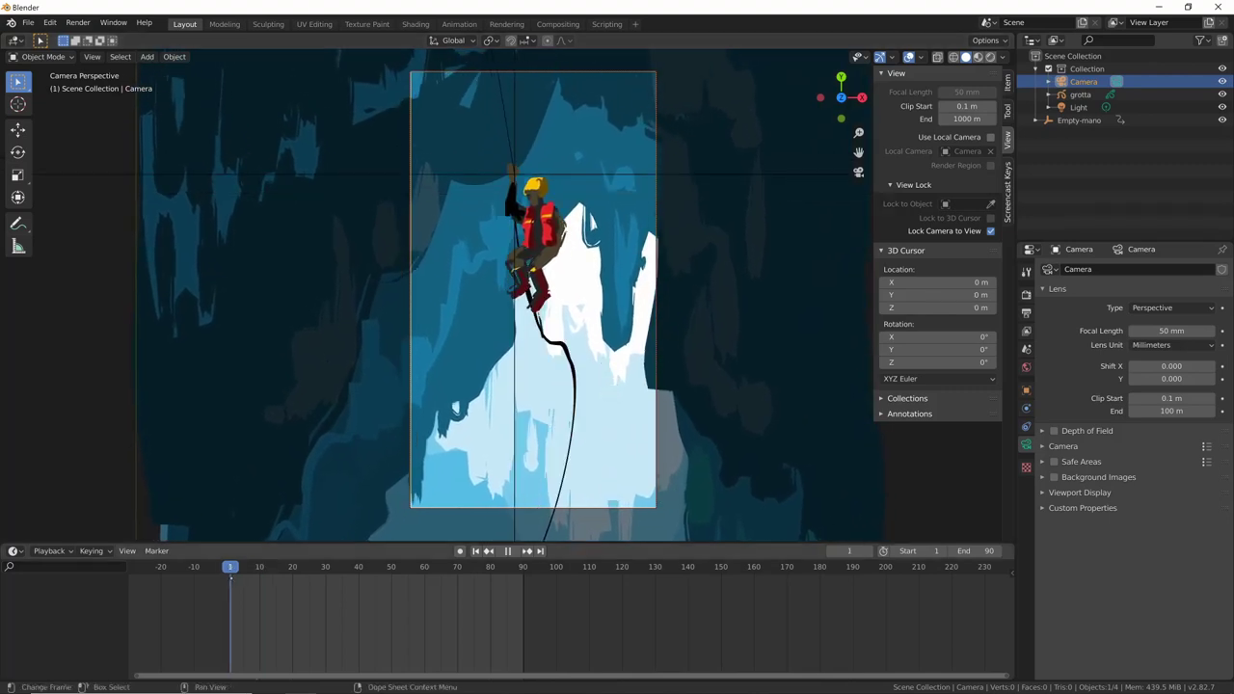
key(i)
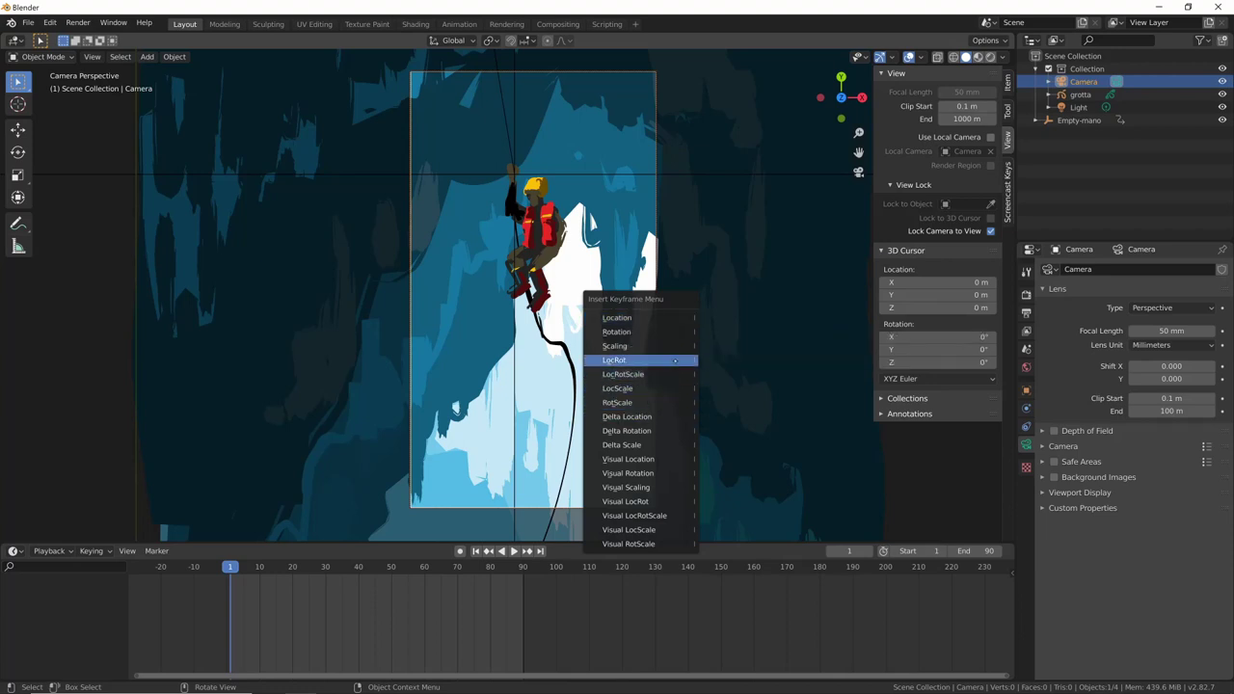
click(672, 387)
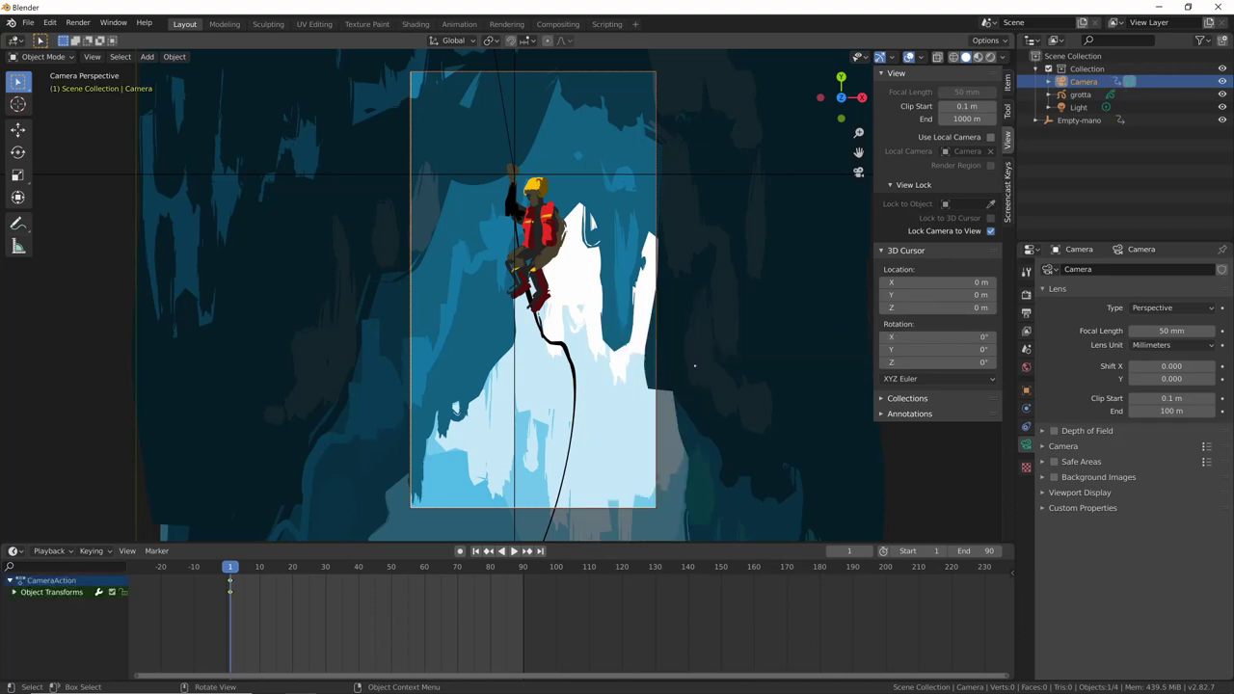
- At frame 90, pull the camera back to show the whole cave, keyframe it, and preview
drag(229, 567, 522, 566)
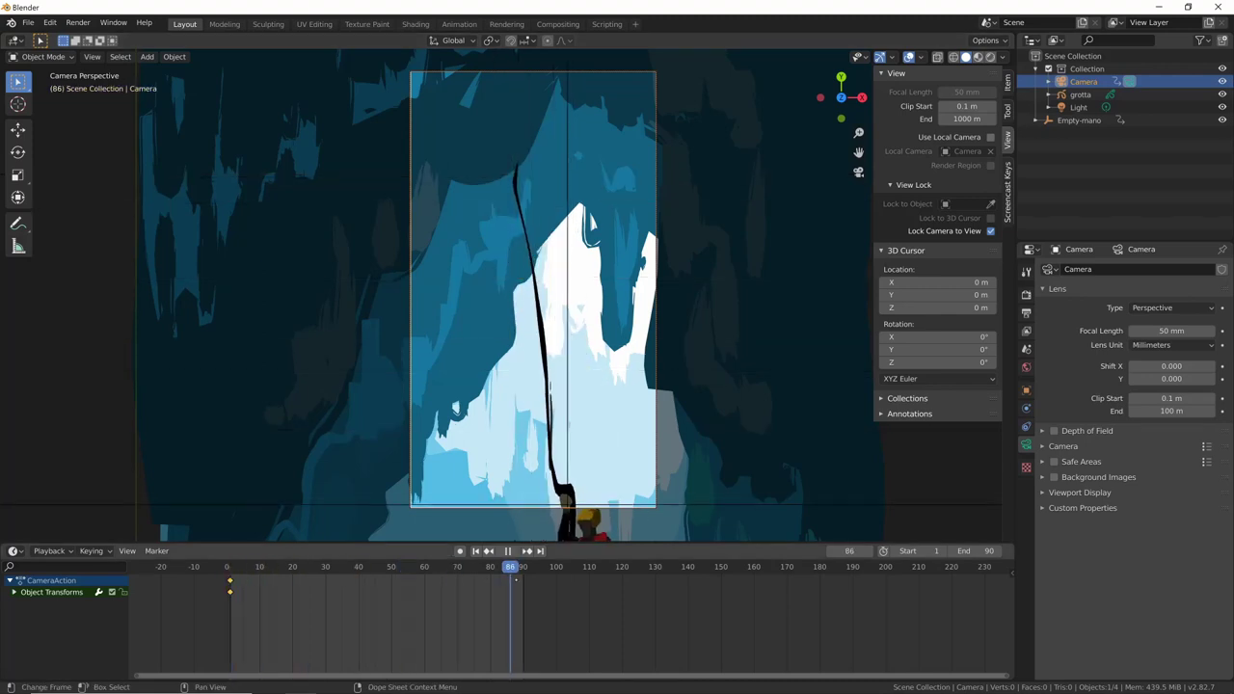
mouse_move(689, 363)
ctrl+middle_down()
mouse_move(582, 424)
mouse_move(585, 356)
mouse_move(627, 344)
ctrl+middle_up()
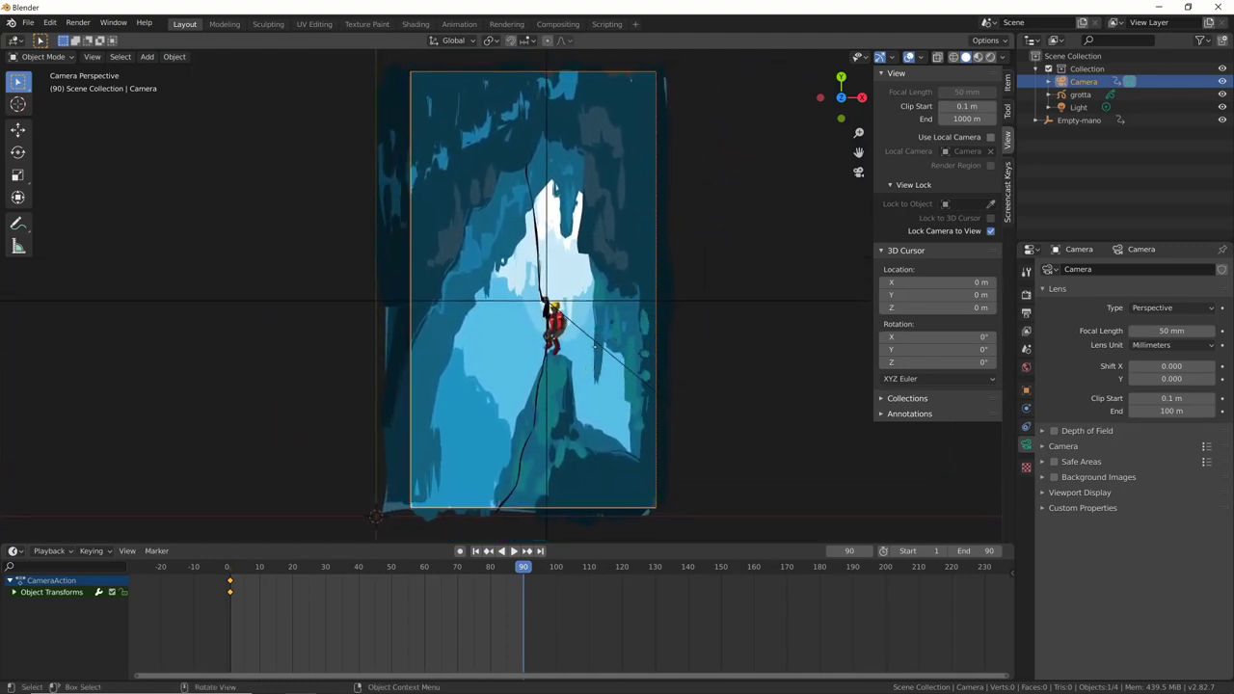
key(i)
click(632, 346)
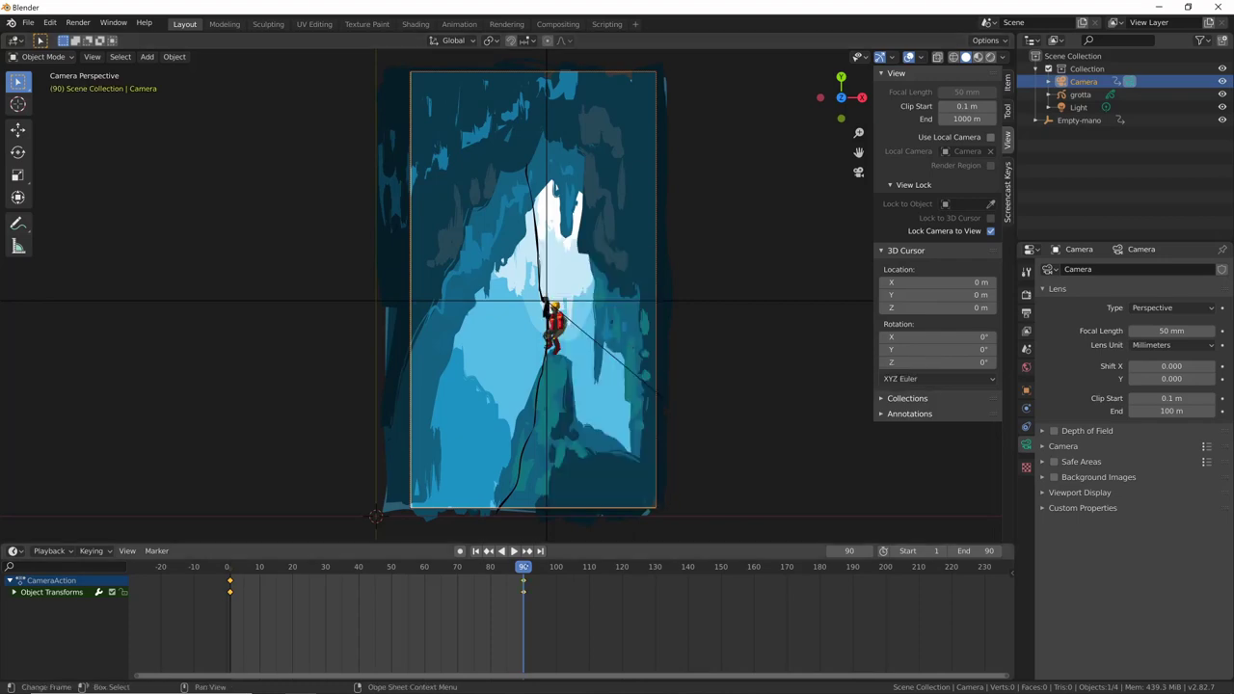
key(shift+ctrl+space)
key(shift+Left)
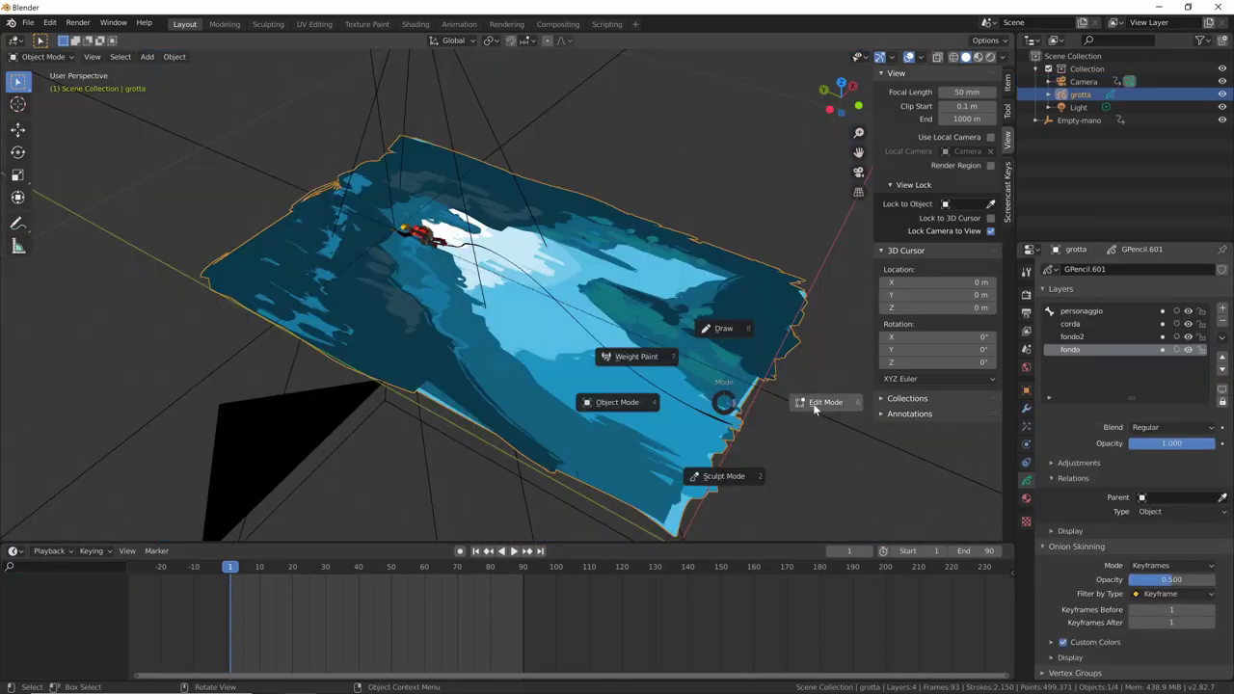
- In Edit Mode, select only the fondo strokes and move them down along Z
click(813, 403)
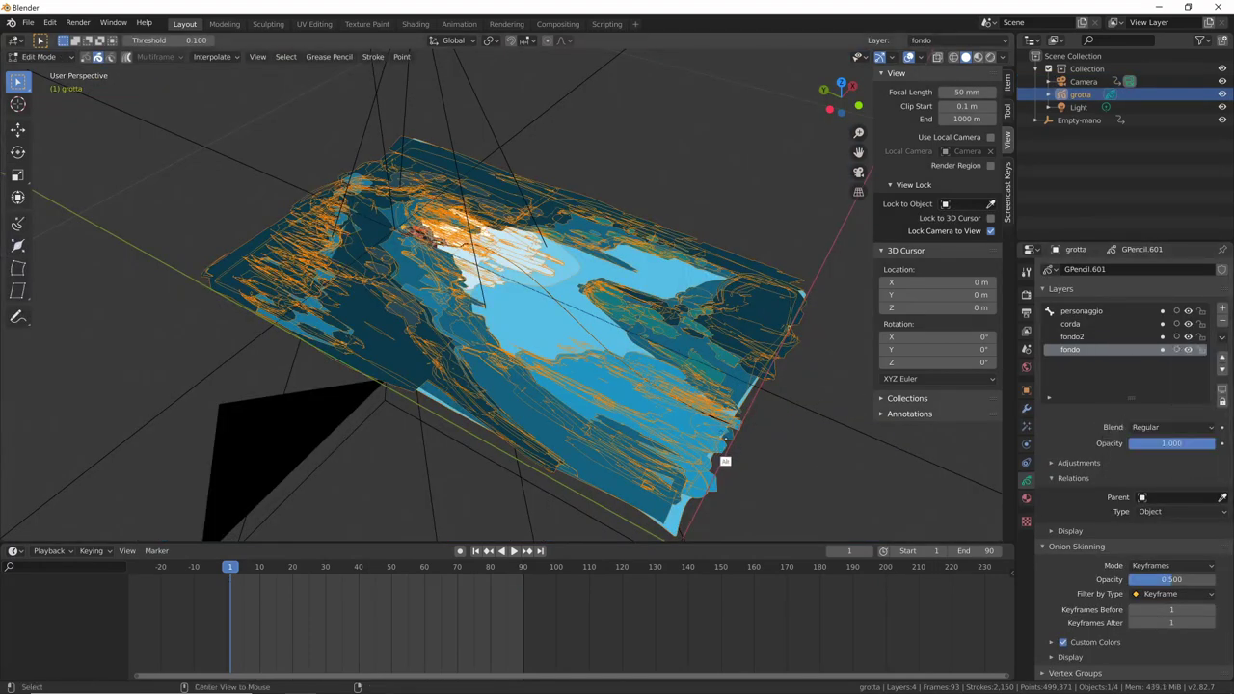
key(alt+a)
click(1187, 336)
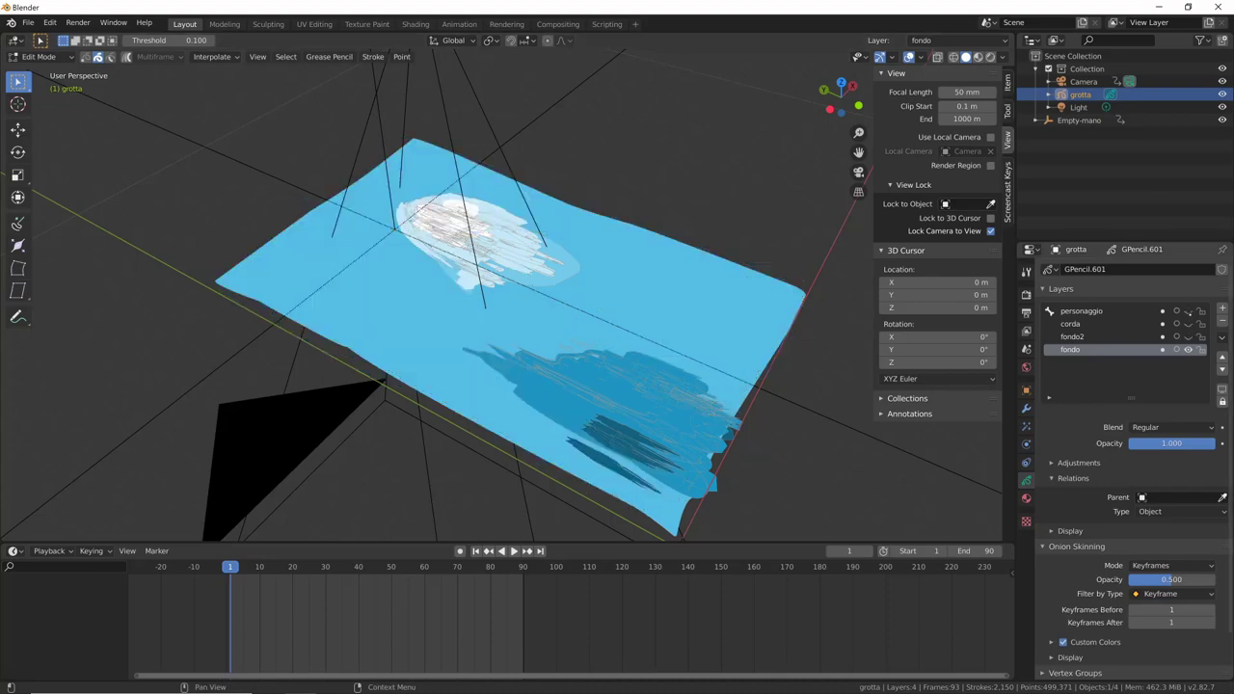
key(a)
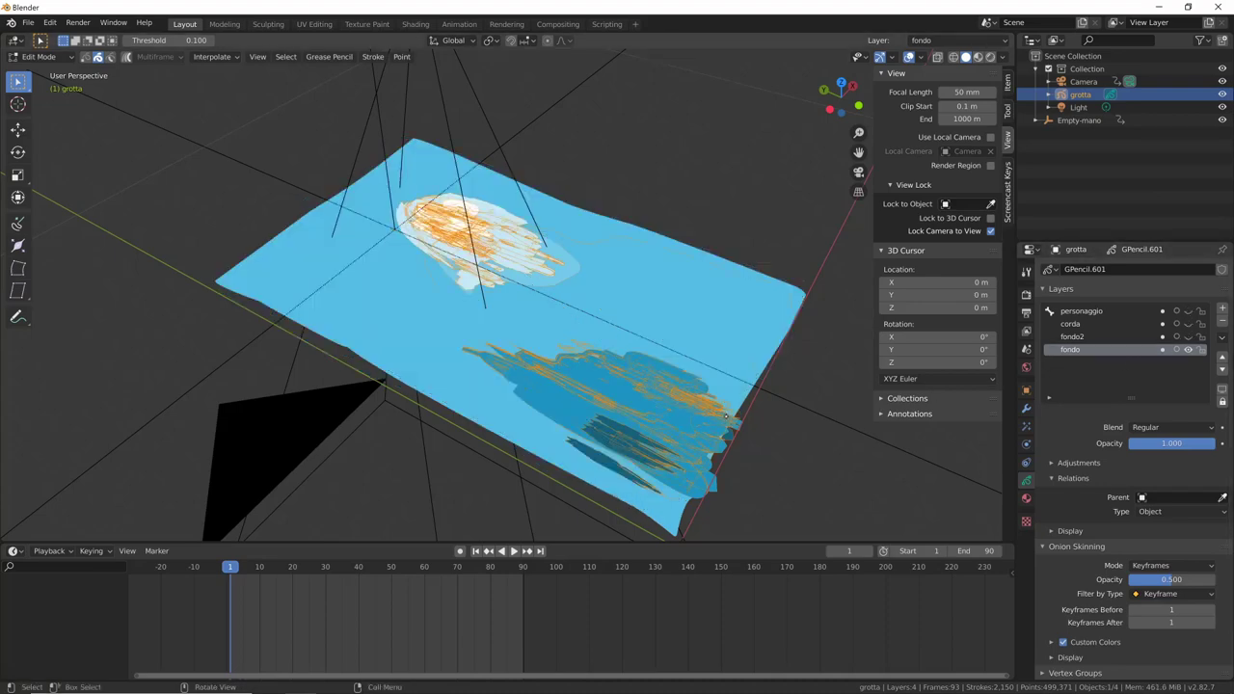
click(1187, 336)
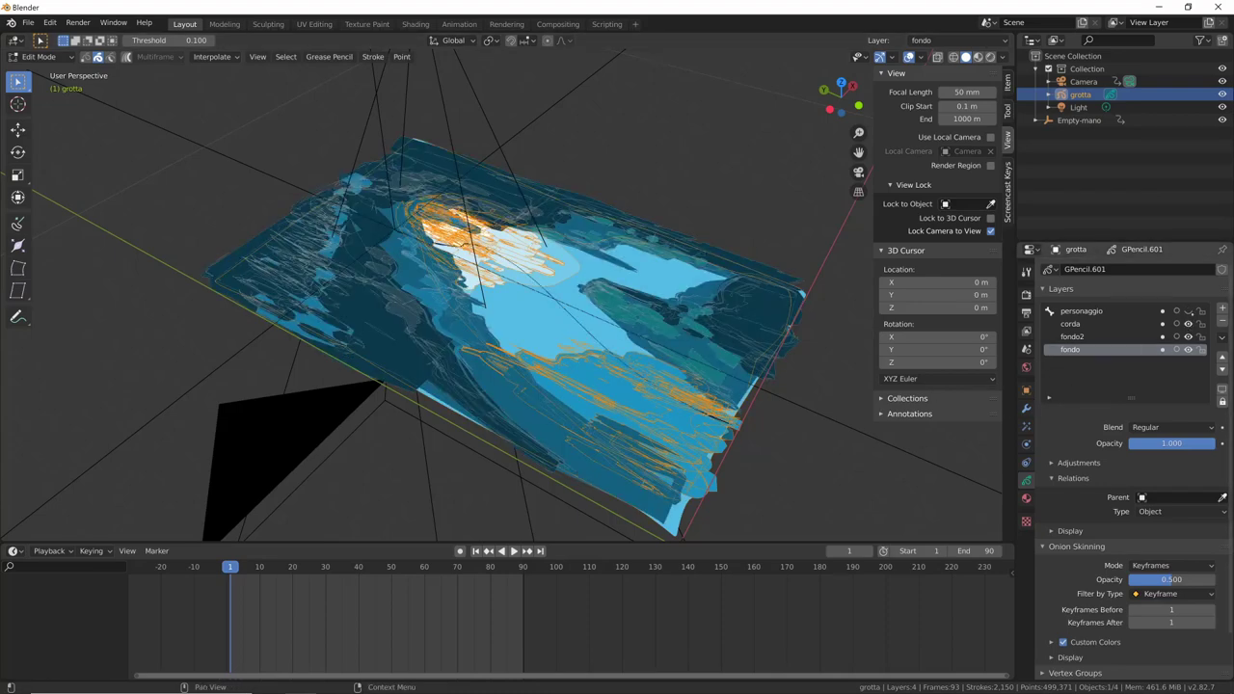
middle_drag(733, 453, 824, 371)
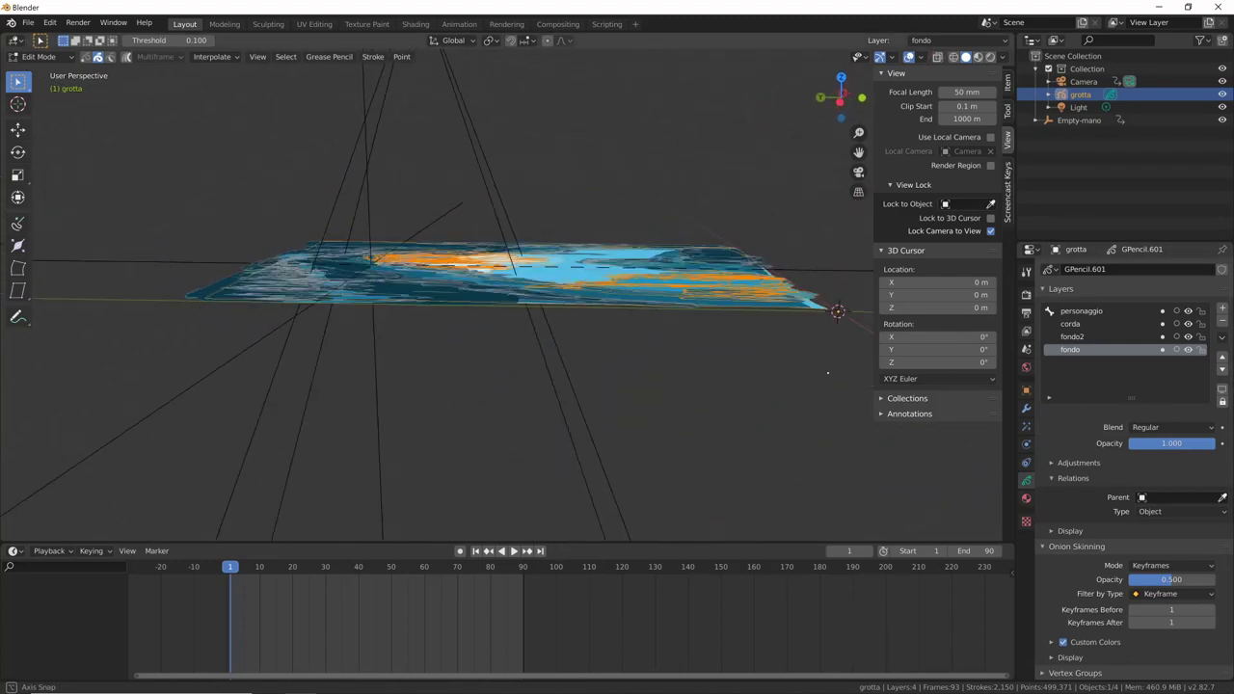
key(g)
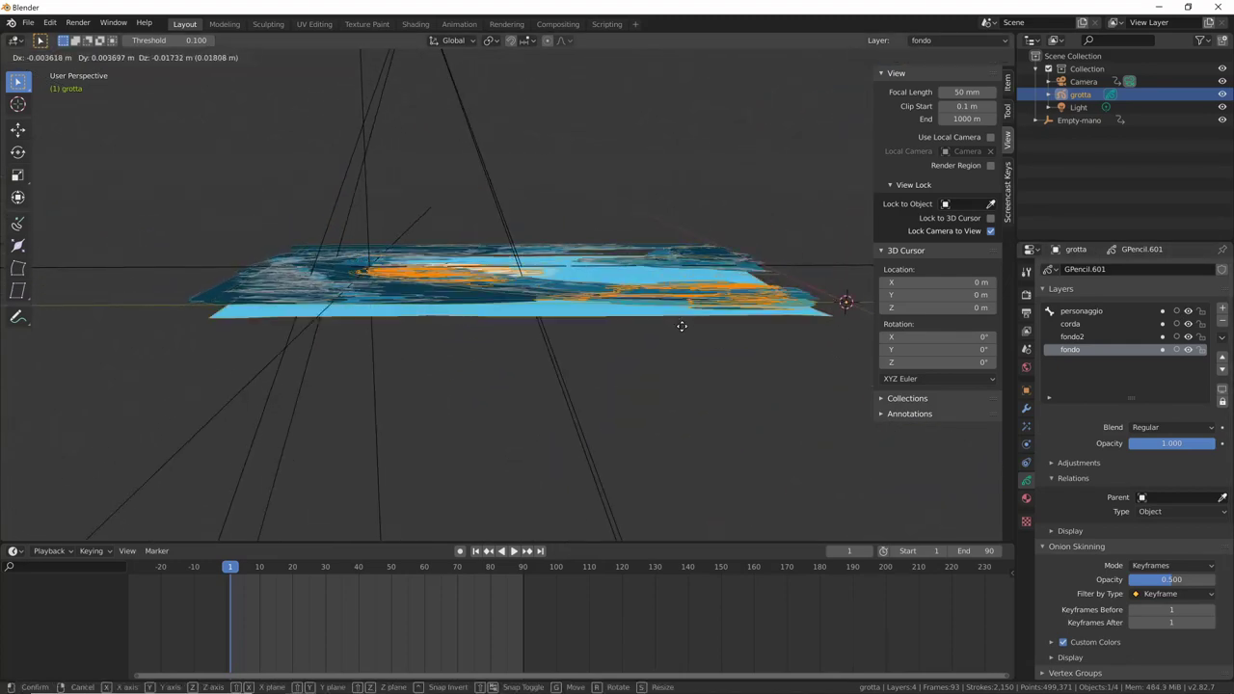
key(z)
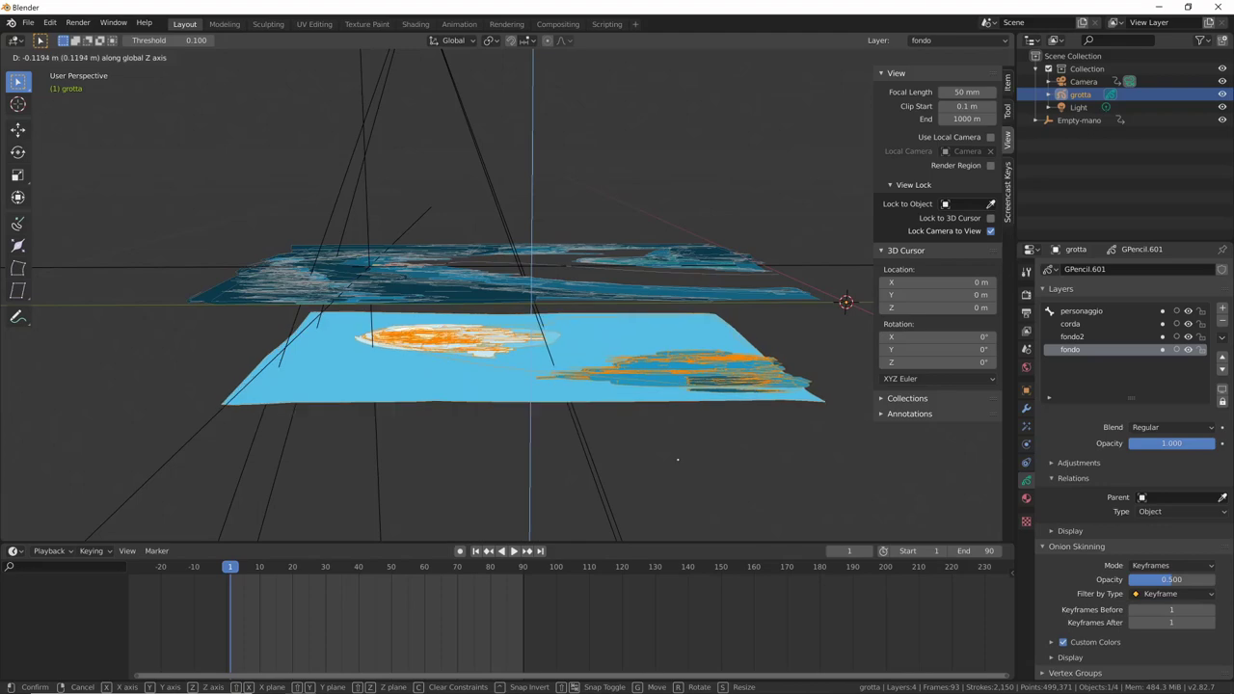
click(680, 391)
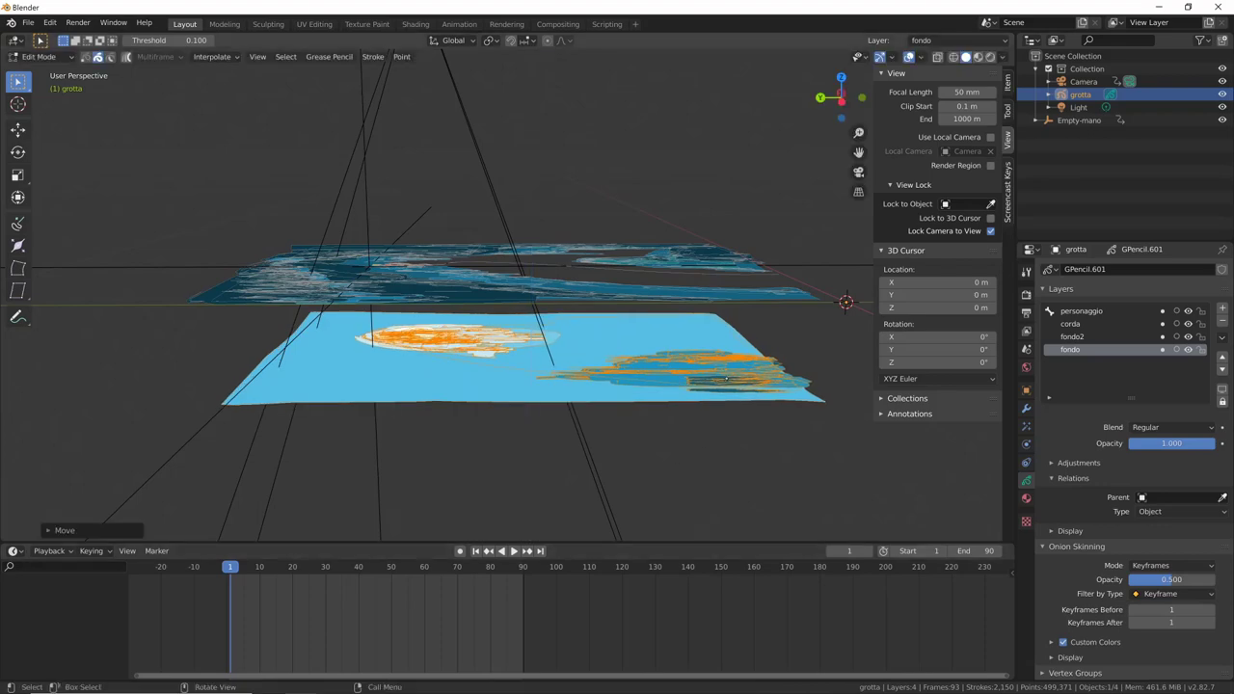
middle_drag(665, 482, 692, 401)
- Inspect the layer depth around the camera, then play the animation through the camera view
key(KP_0)
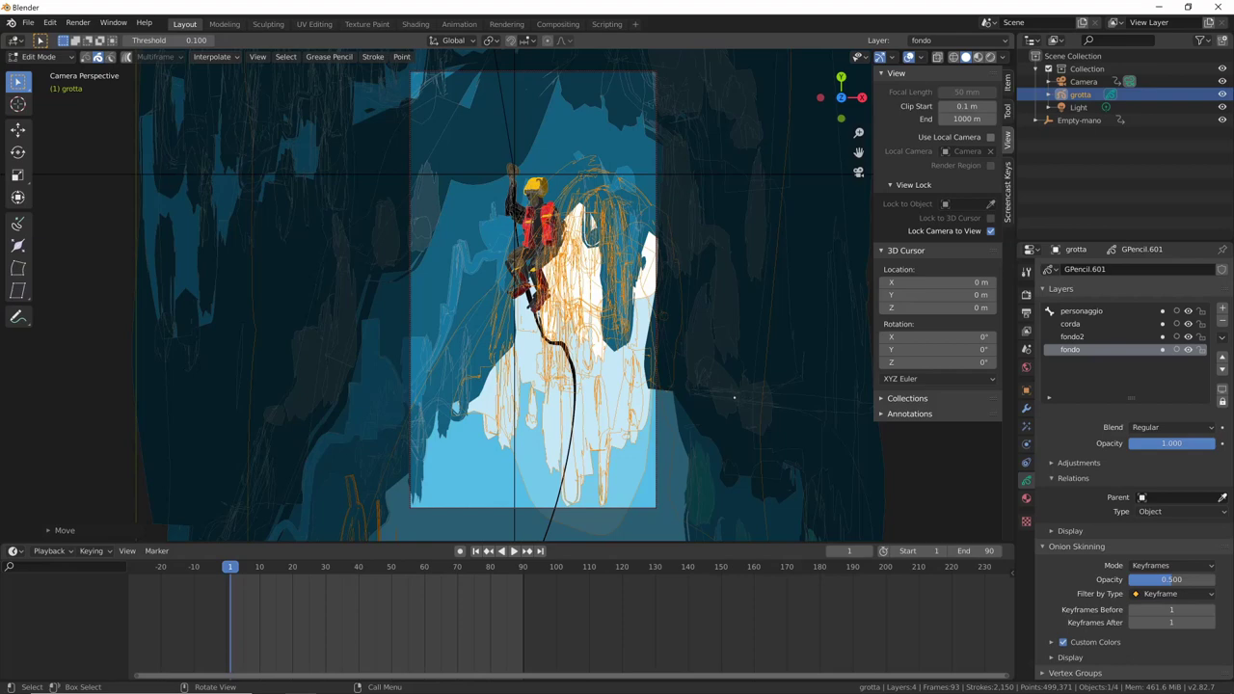
ctrl+middle_drag(718, 398, 673, 427)
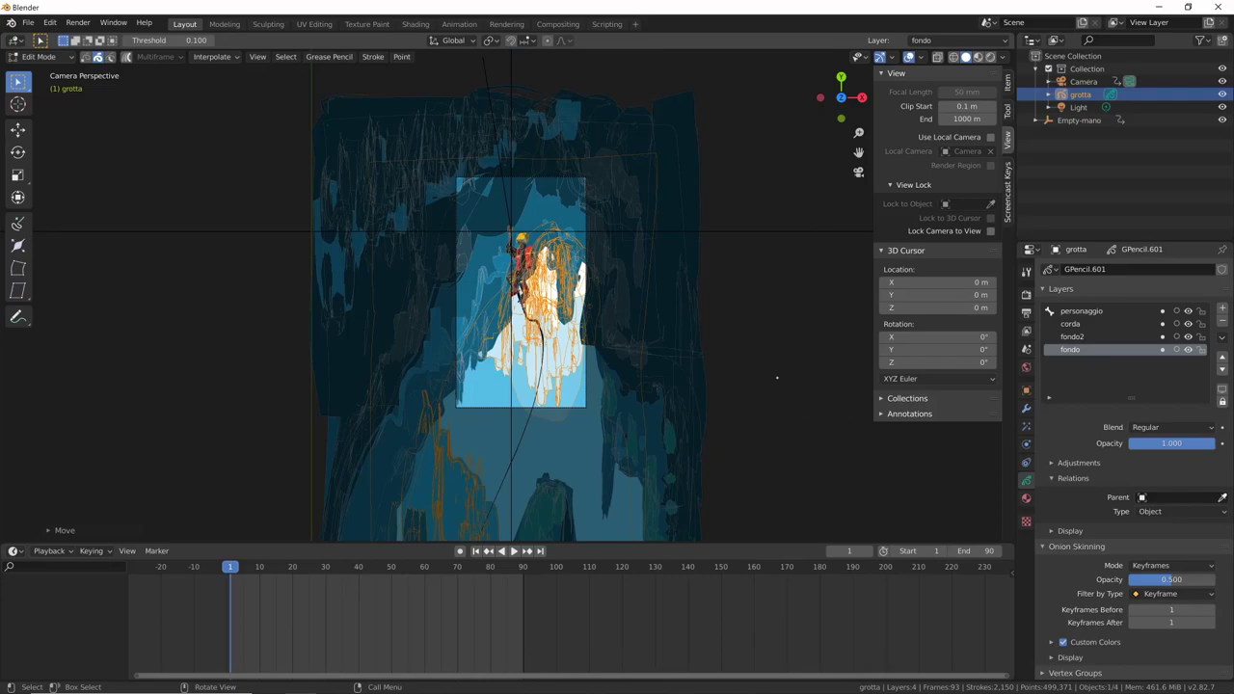
mouse_move(770, 343)
middle_down()
mouse_move(745, 360)
mouse_move(820, 363)
mouse_move(727, 338)
middle_up()
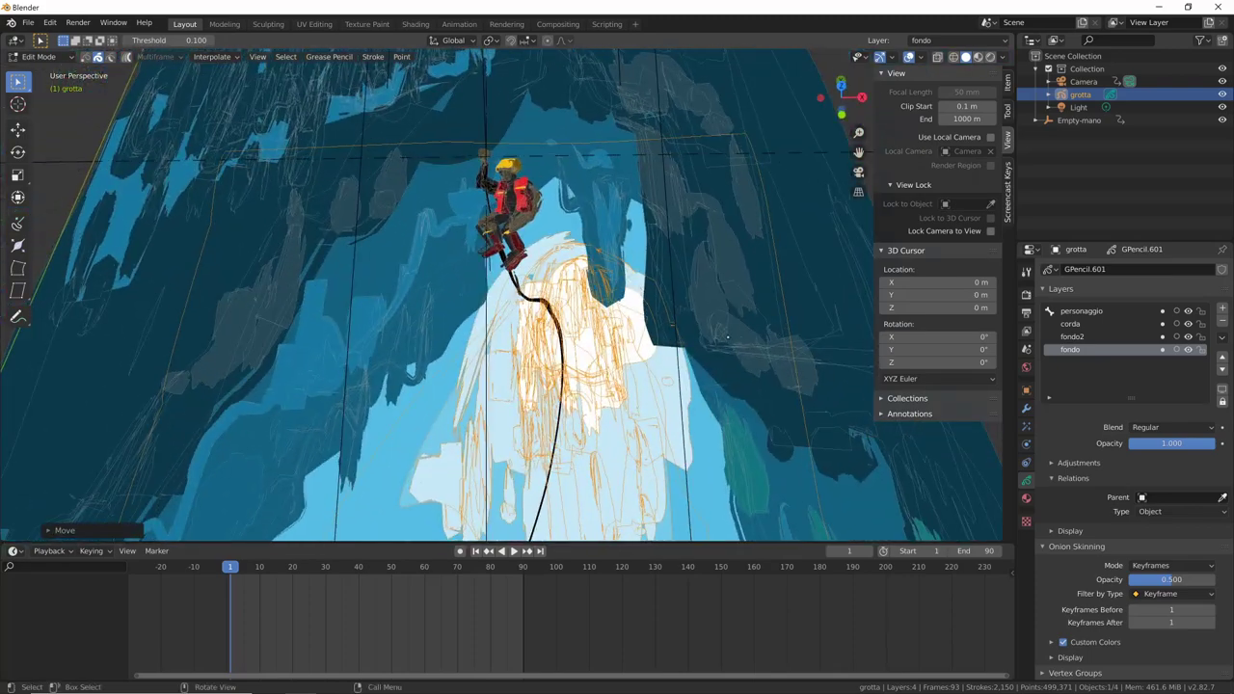
key(KP_0)
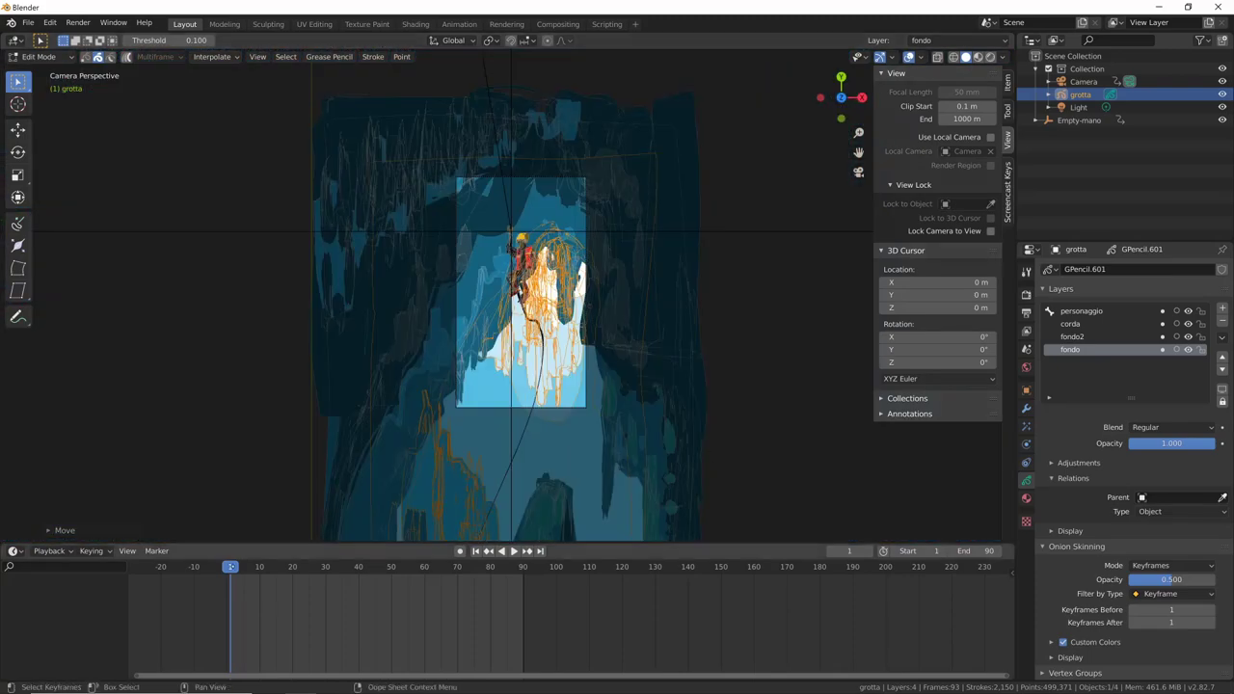
key(space)
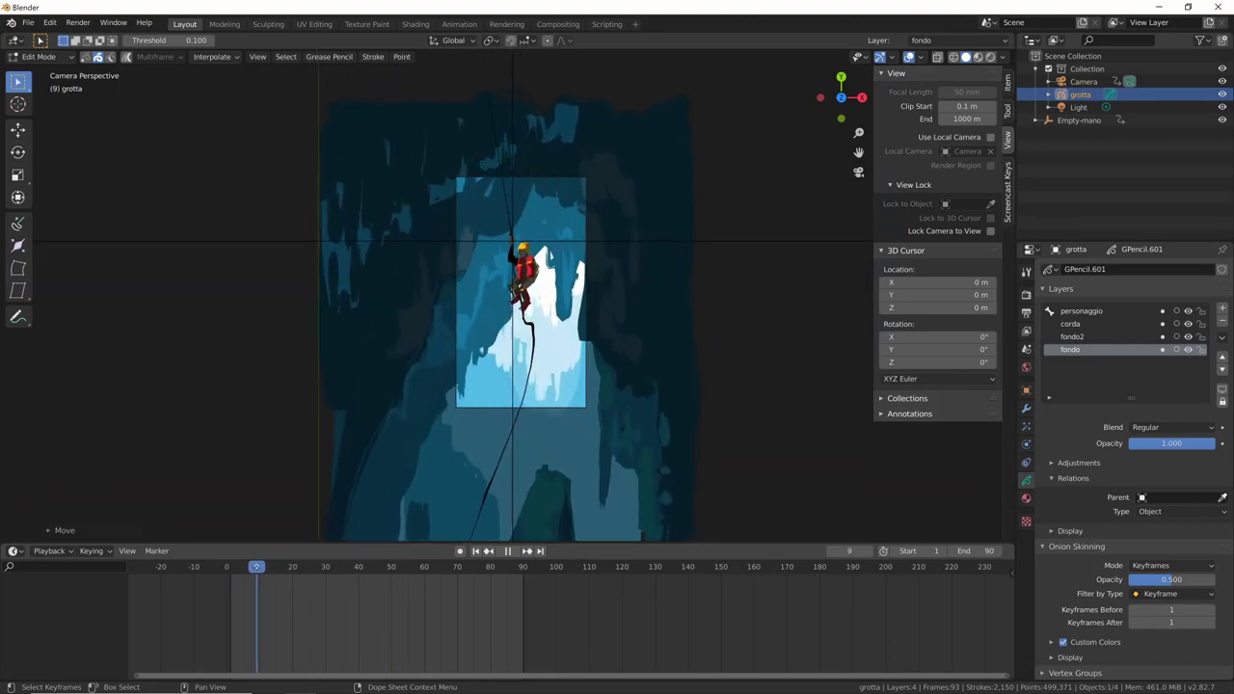
key(Escape)
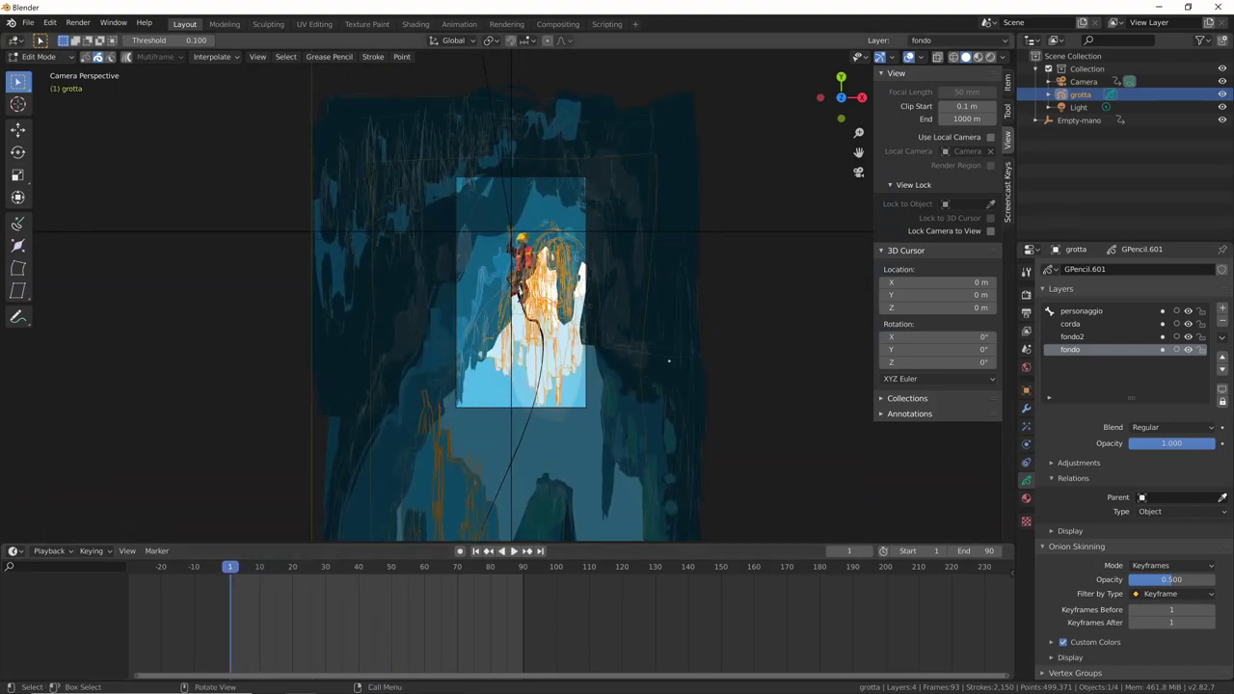
- Enlarge the fondo background strokes, lower them along Z, and replay through the camera
key(s)
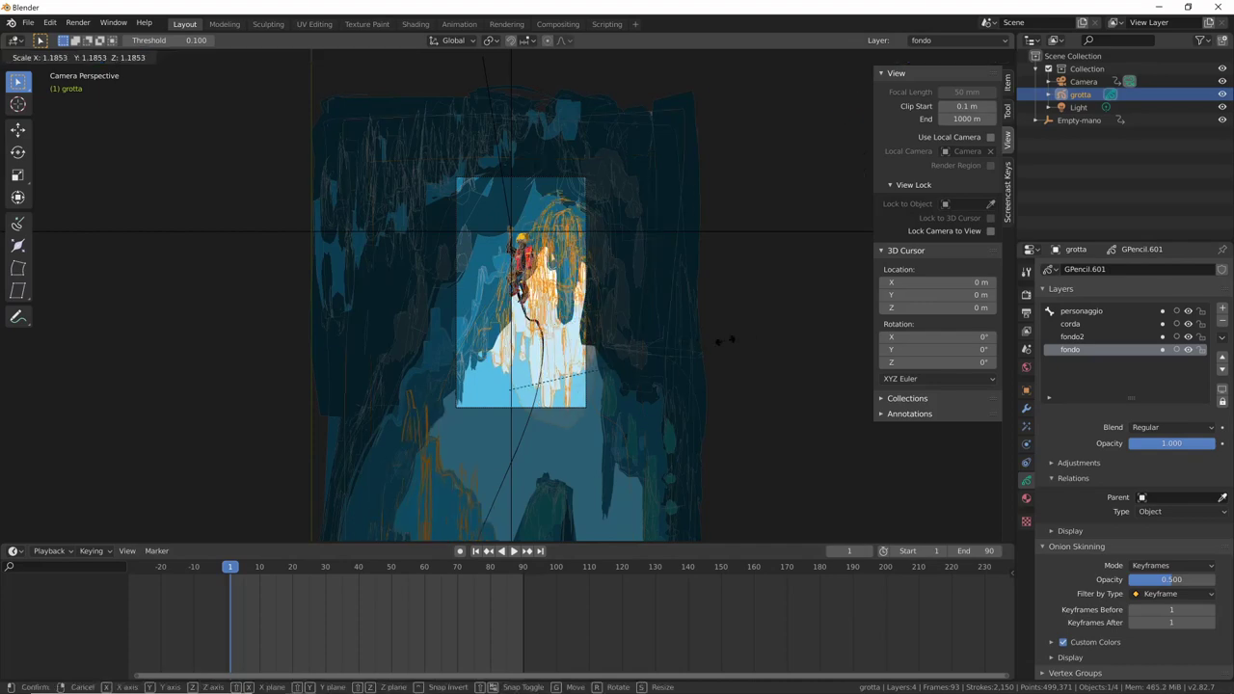
click(730, 300)
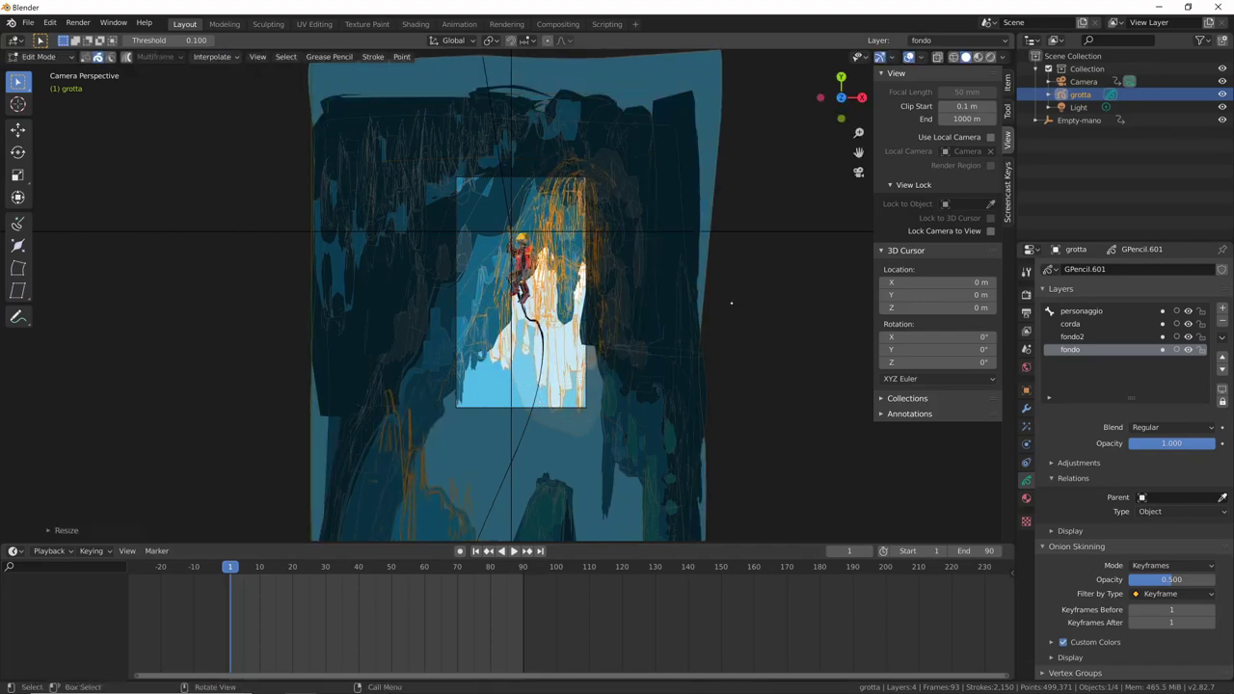
middle_drag(718, 408, 660, 333)
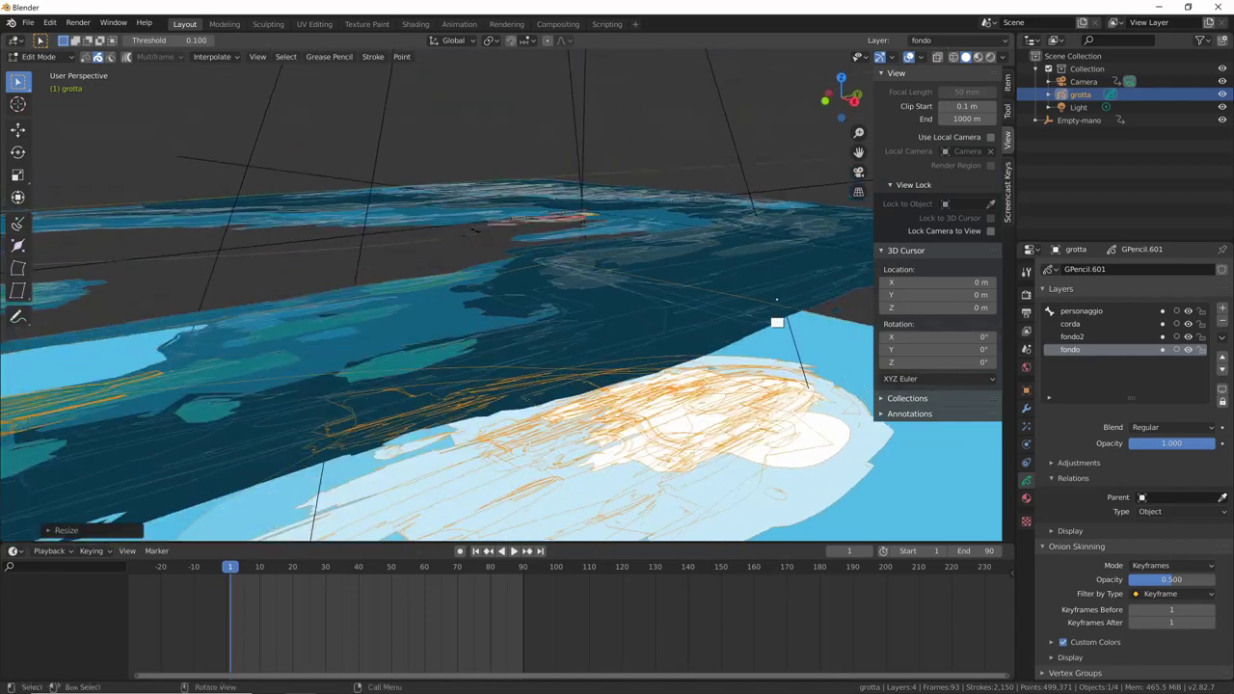
key(g)
key(z)
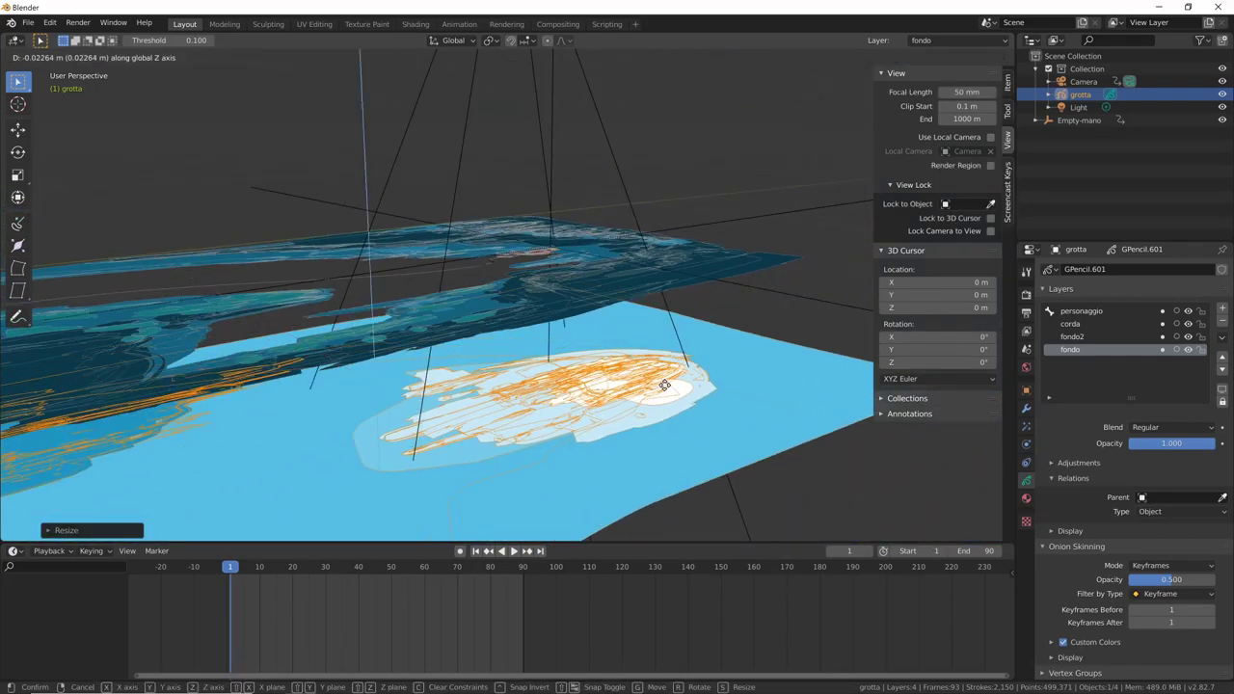
click(665, 438)
key(KP_0)
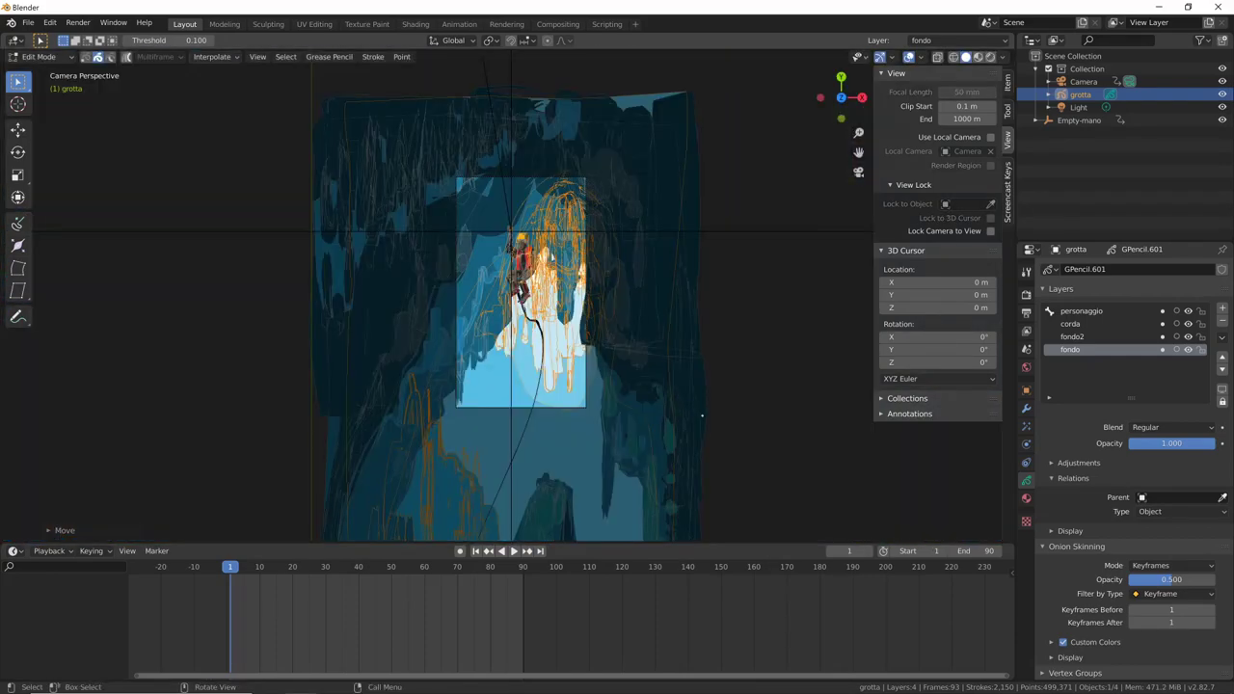
key(space)
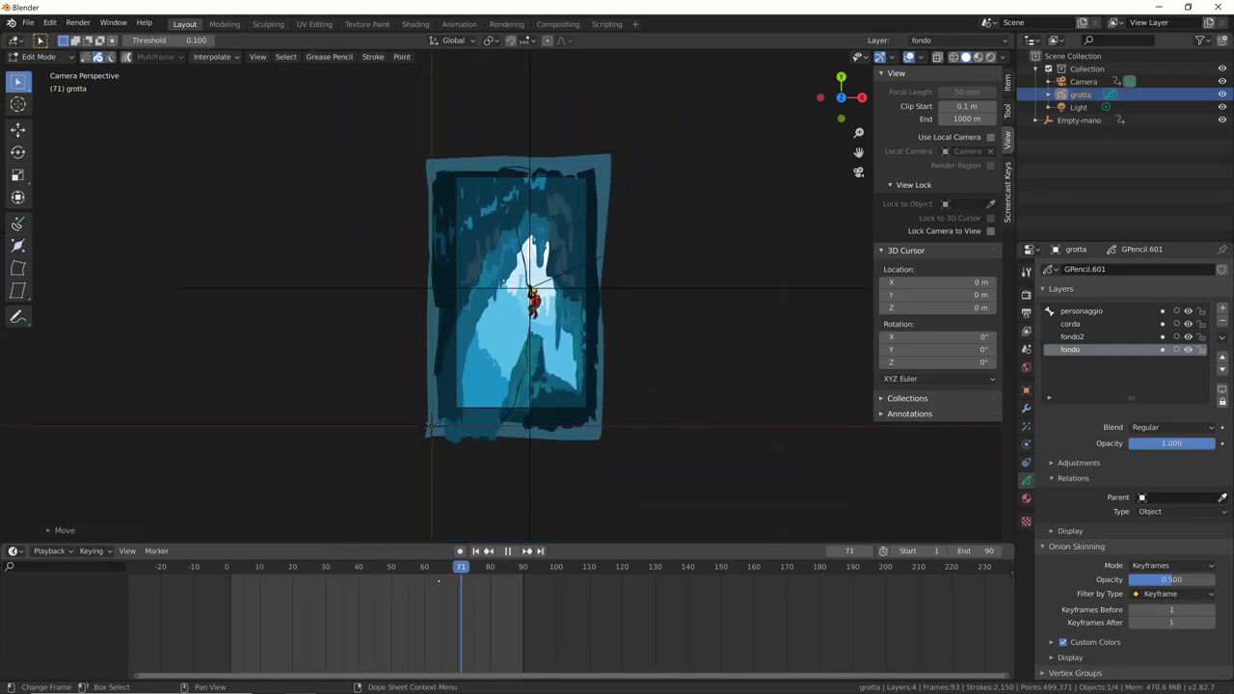
key(shift+Left)
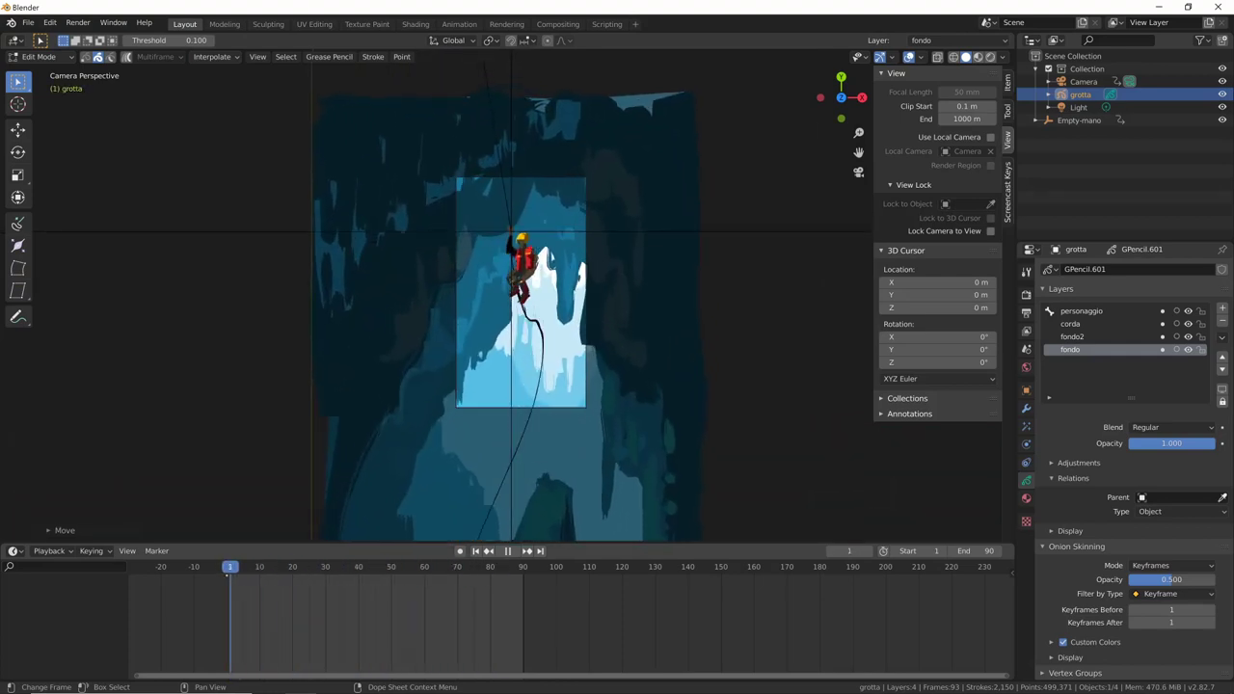
key(space)
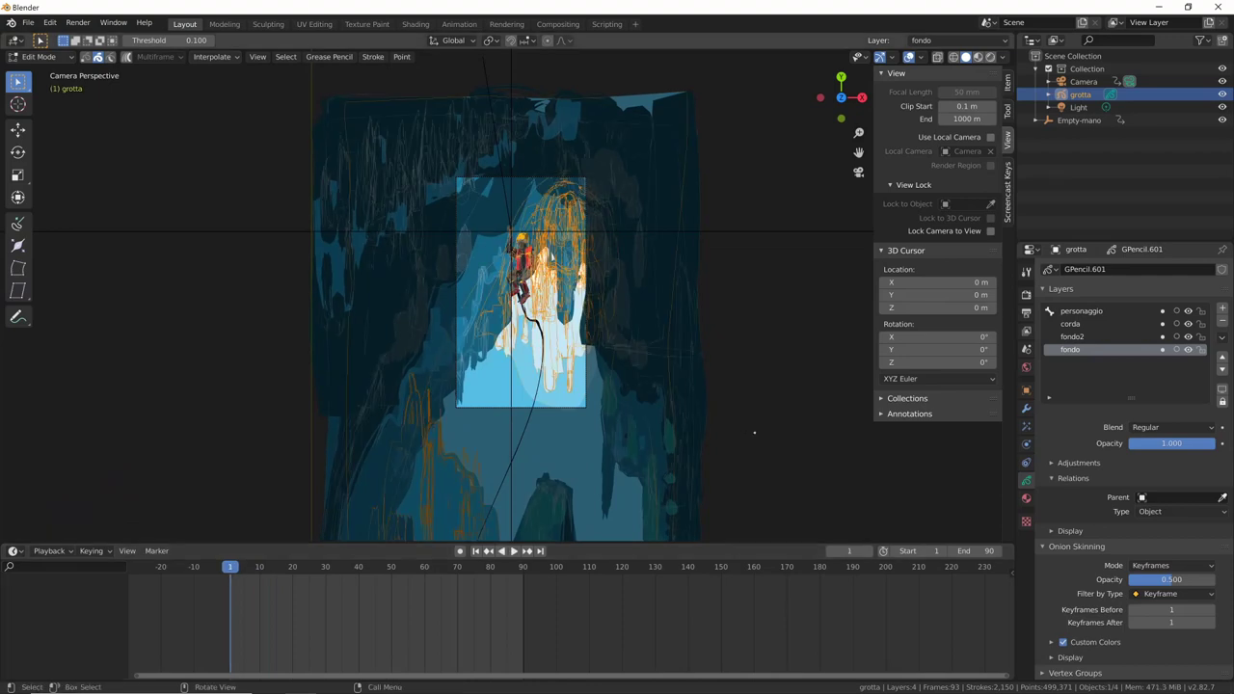
- Tilt the background strokes slightly around Y and return grotta to Object Mode
key(r)
key(y)
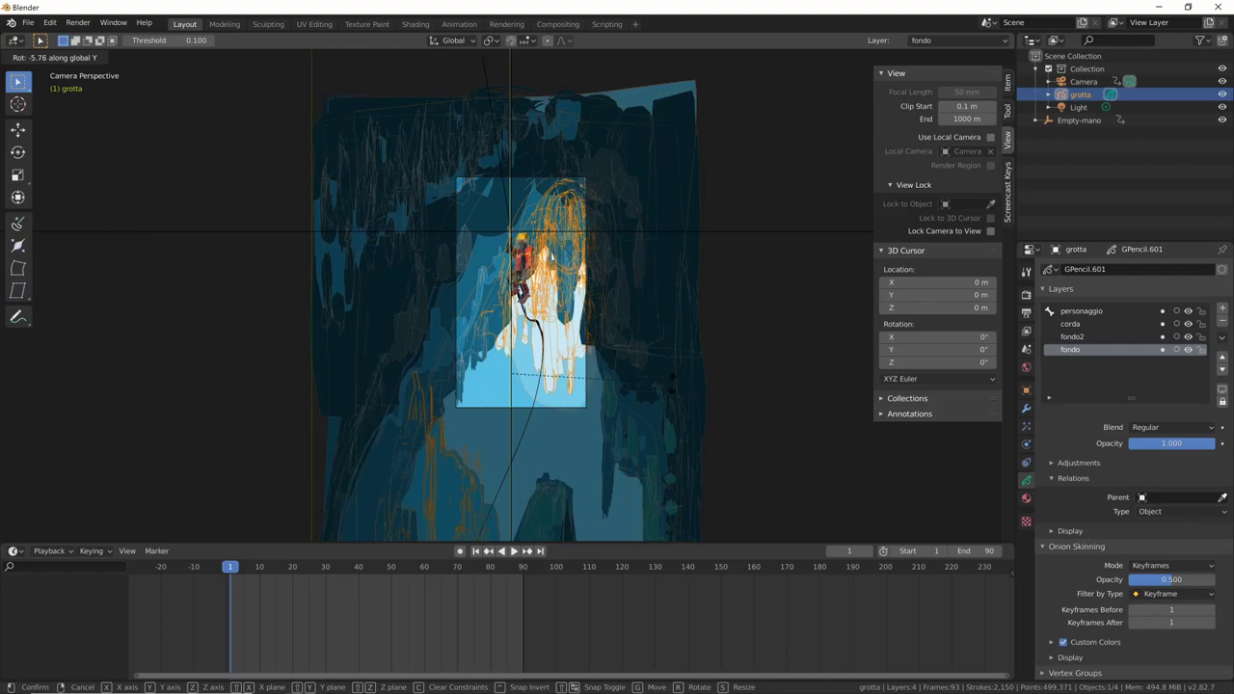
click(766, 351)
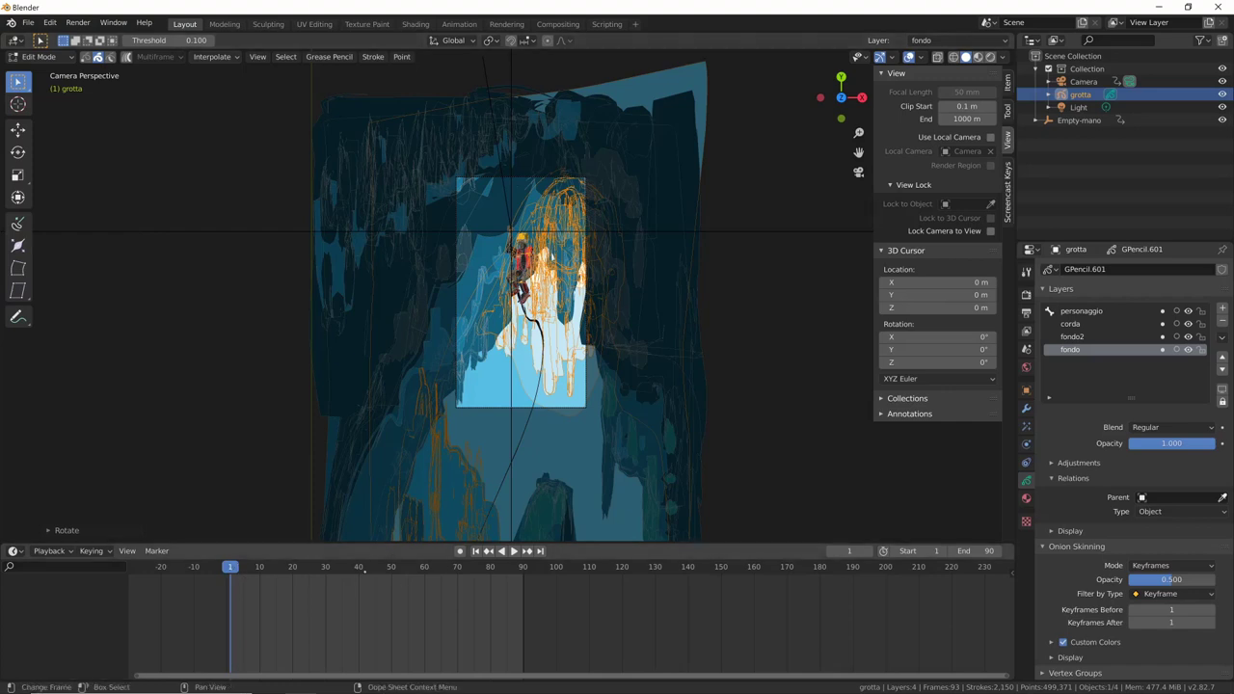
key(ctrl+Tab)
click(557, 416)
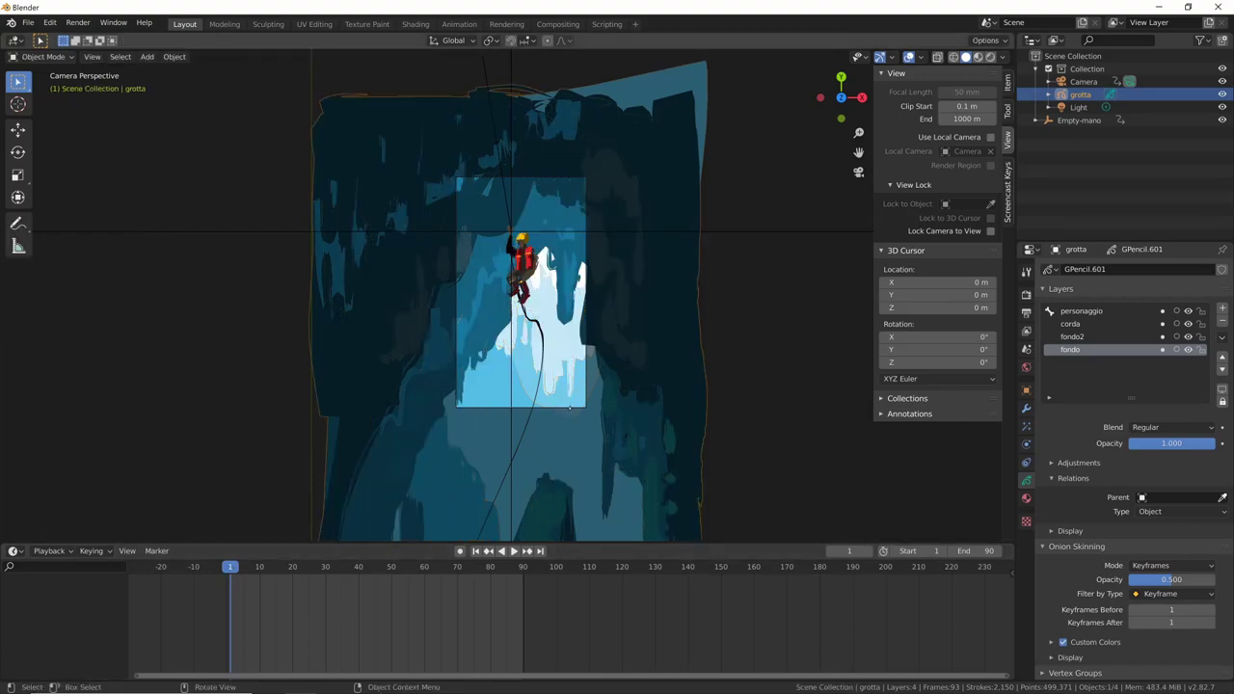
- Select the camera, frame it close on the climber, and keyframe its location, rotation and scale
click(569, 408)
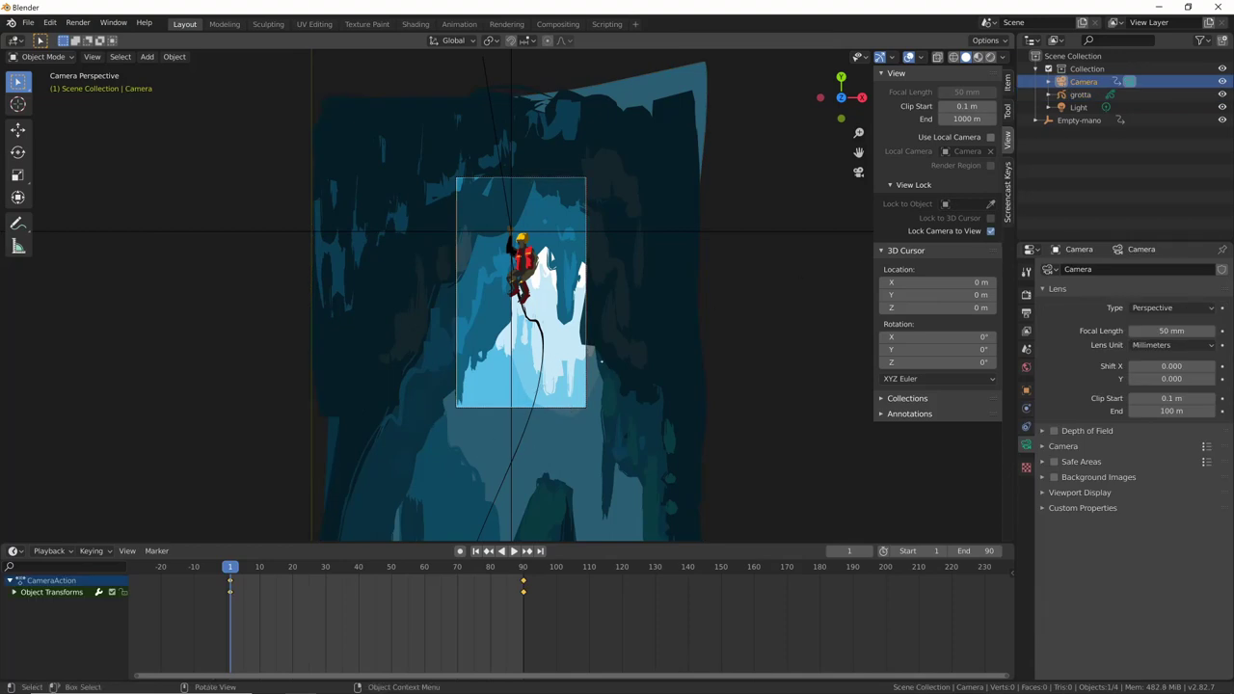
middle_drag(601, 360, 611, 340)
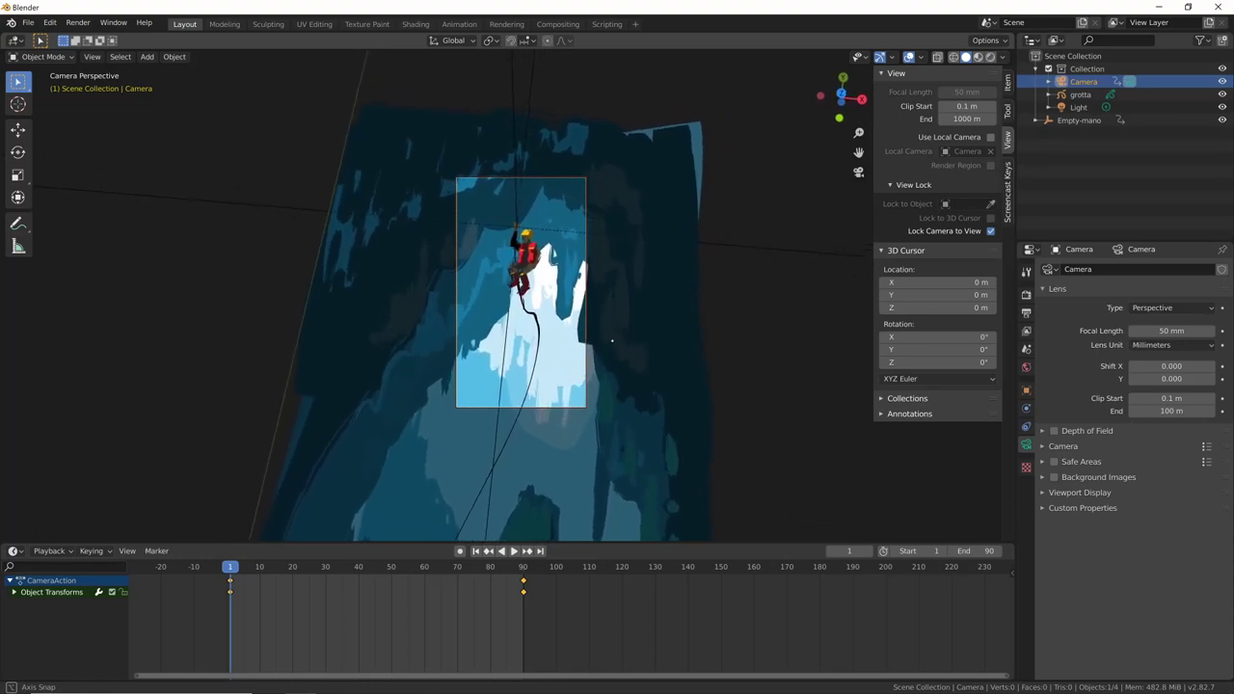
middle_drag(611, 340, 608, 343)
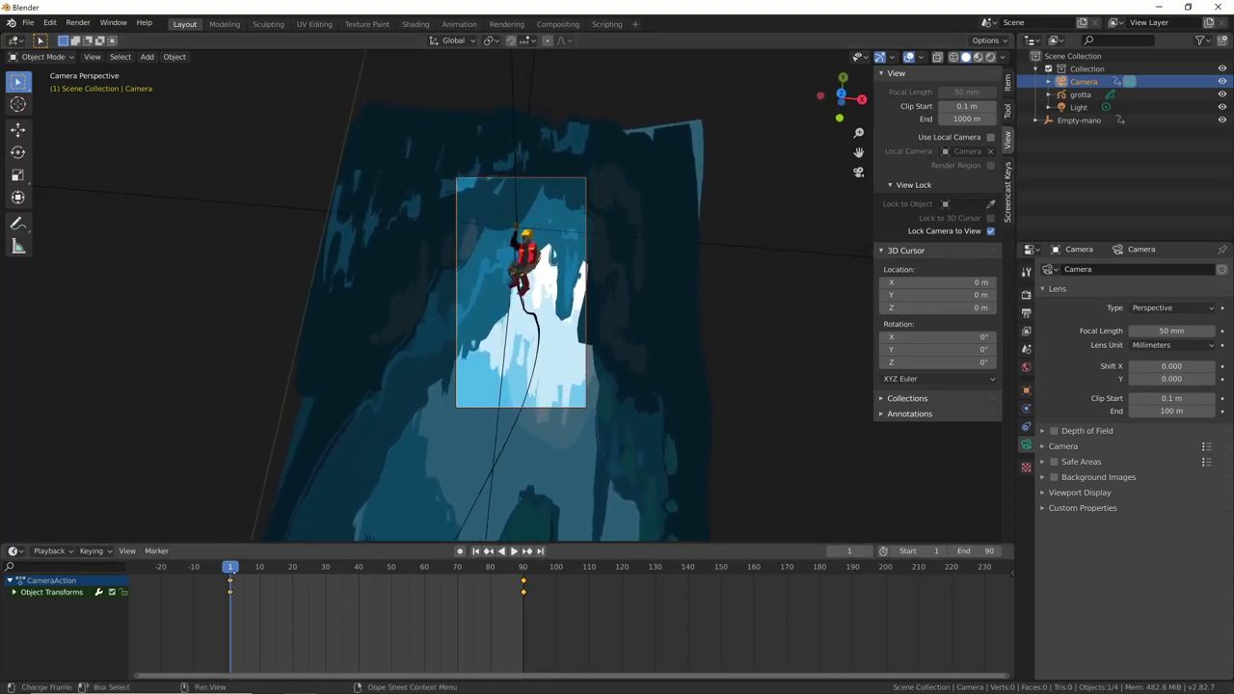
shift+middle_drag(631, 298, 626, 285)
key(i)
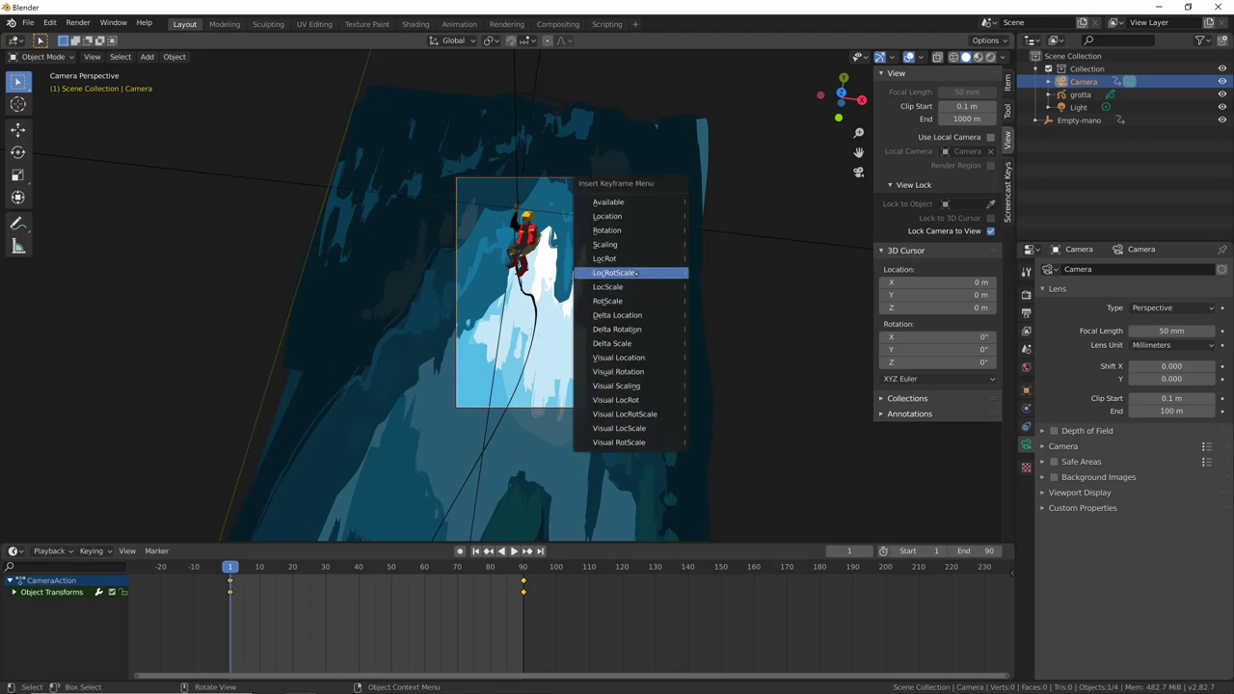
click(636, 274)
- Pull the camera back to show the whole cave at frame 90, then scrub to check the move
middle_drag(627, 357, 619, 360)
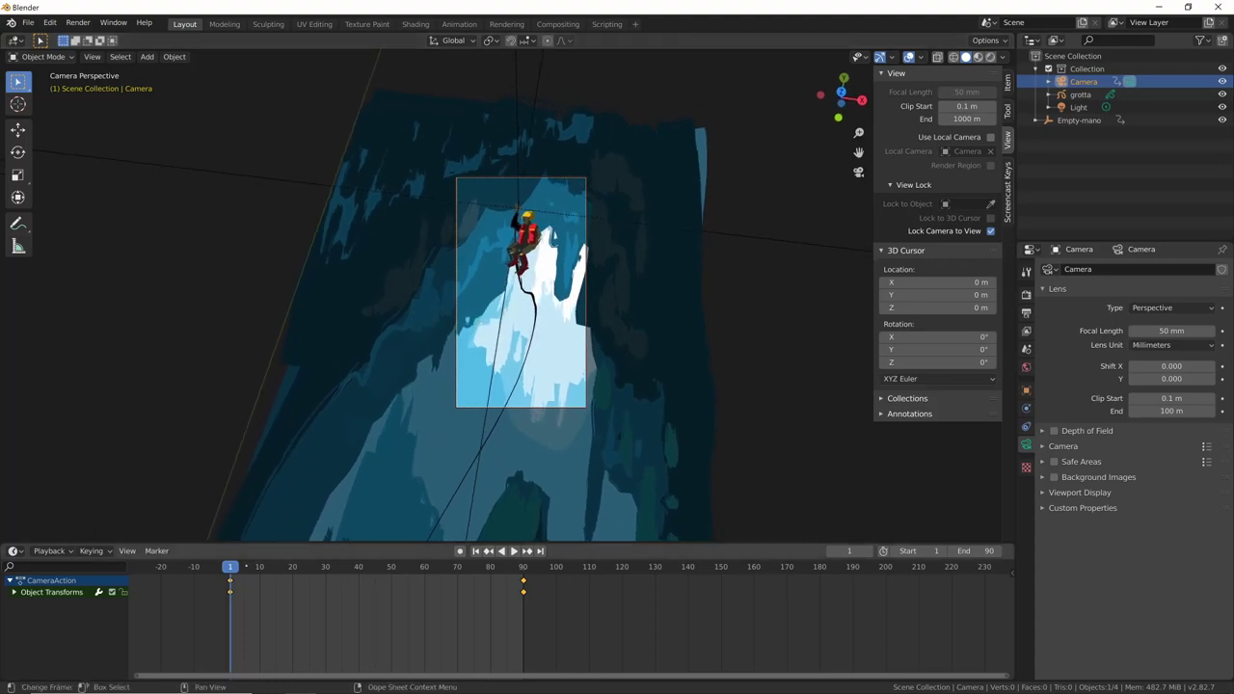
key(space)
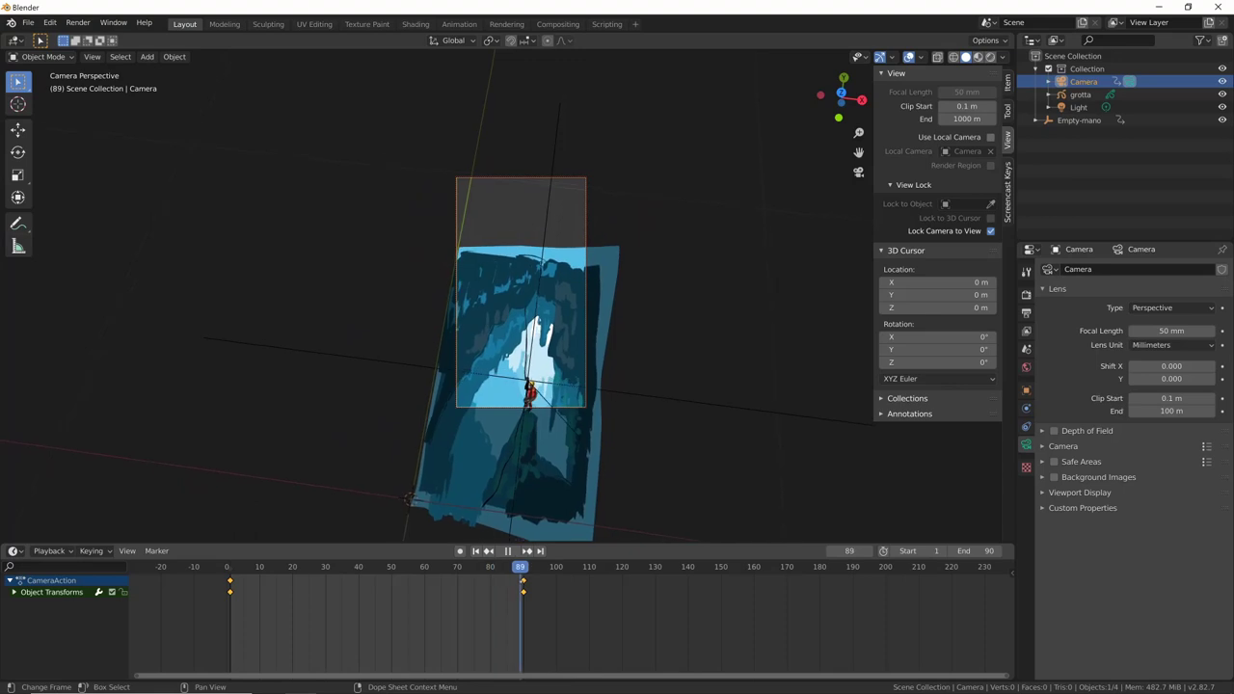
key(space)
mouse_move(578, 424)
shift+middle_down()
mouse_move(600, 410)
mouse_move(586, 331)
mouse_move(661, 341)
mouse_move(647, 319)
mouse_move(642, 341)
mouse_move(644, 321)
shift+middle_up()
right_click(643, 321)
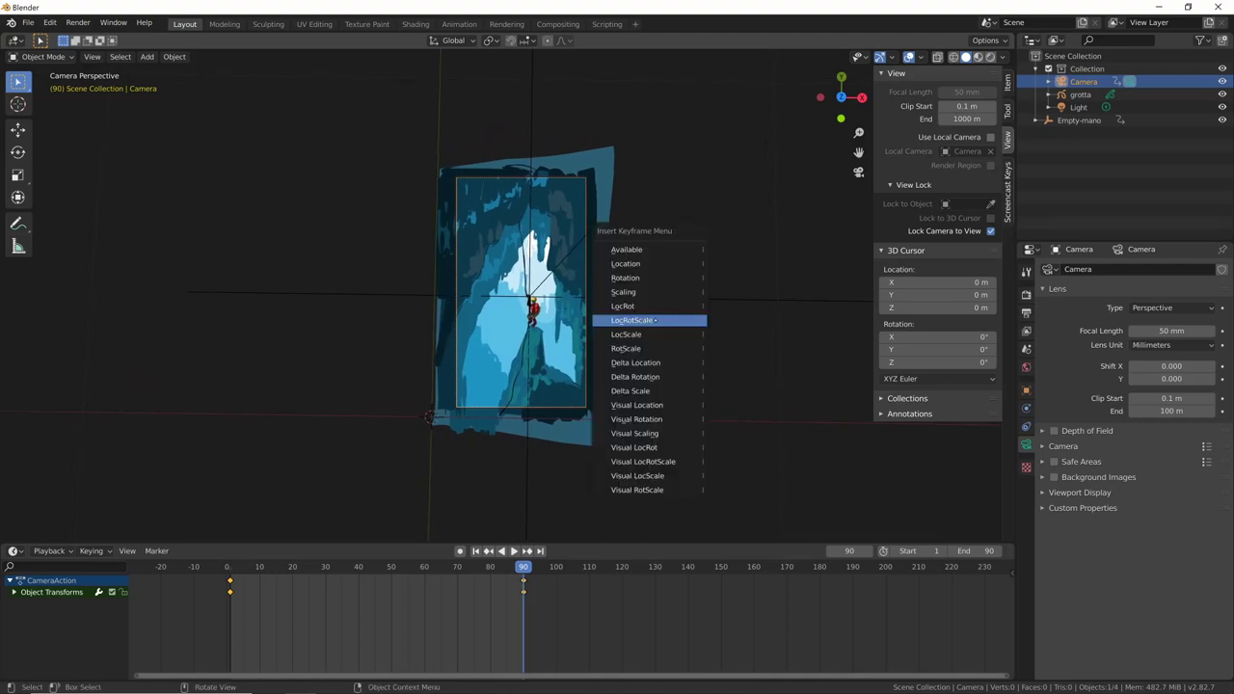
key(Escape)
mouse_move(524, 567)
mouse_down()
mouse_move(267, 564)
mouse_move(421, 566)
mouse_move(293, 559)
mouse_up()
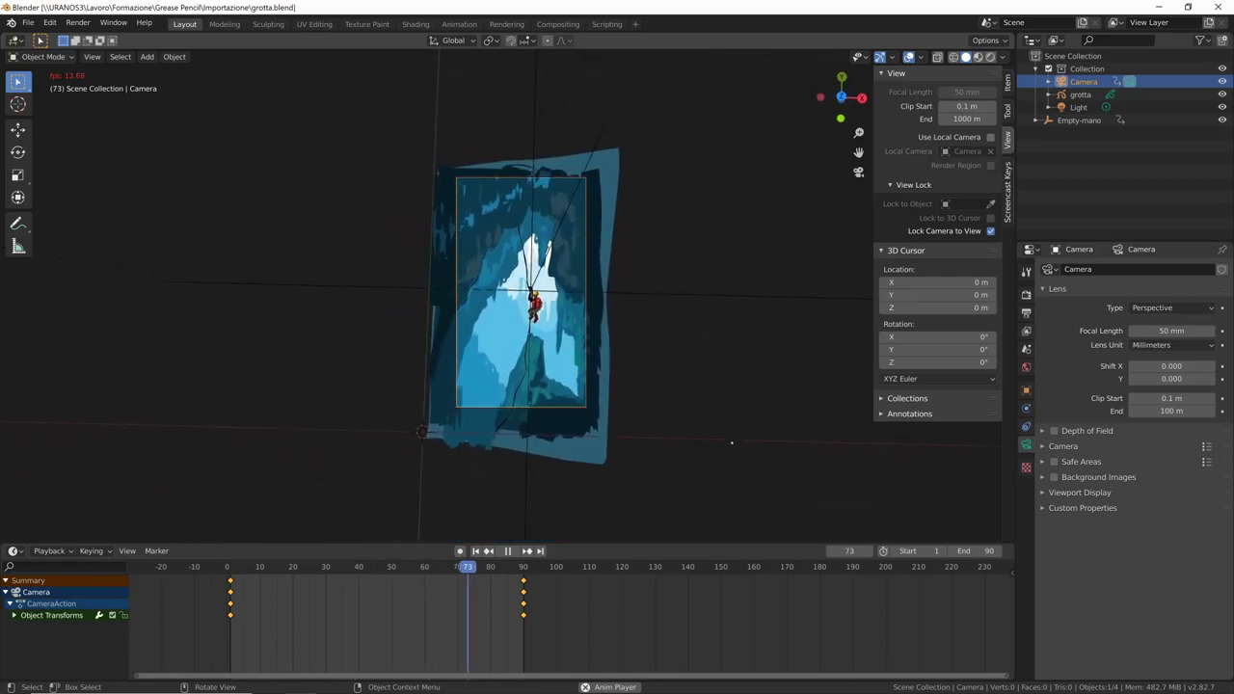
- Stop playback, set Eevee render samples to 4, and show the Output Properties (1080×1920, frames 1–90)
key(space)
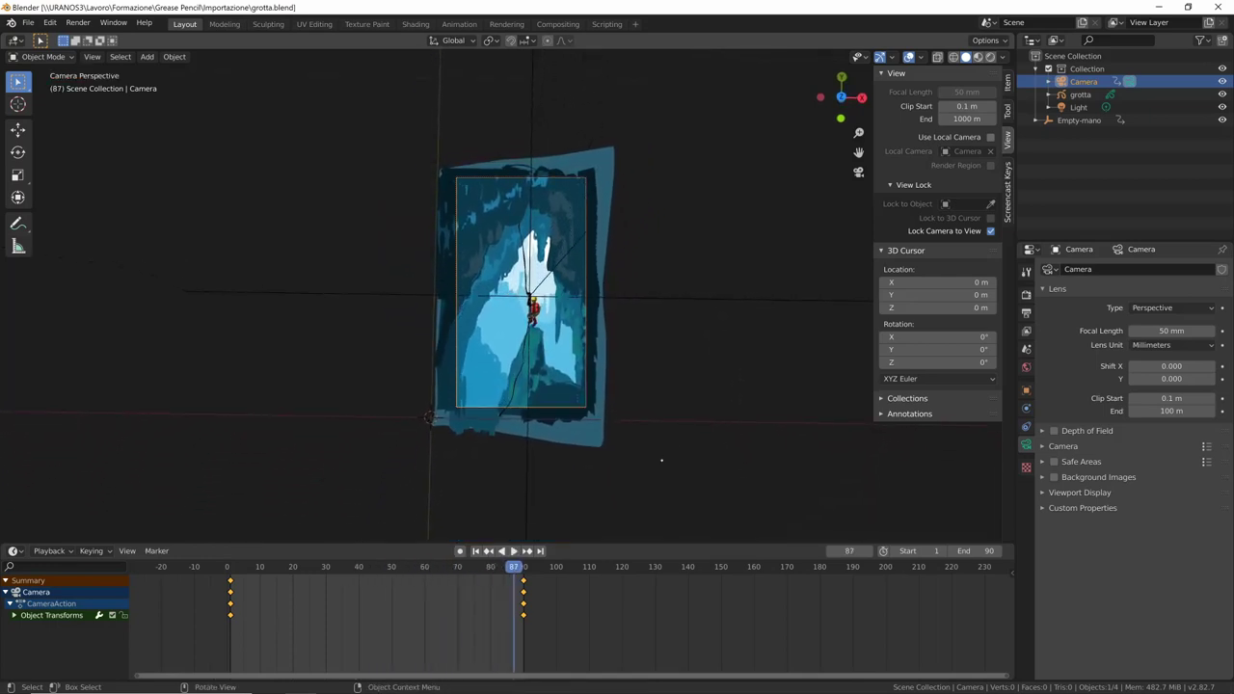
click(1025, 294)
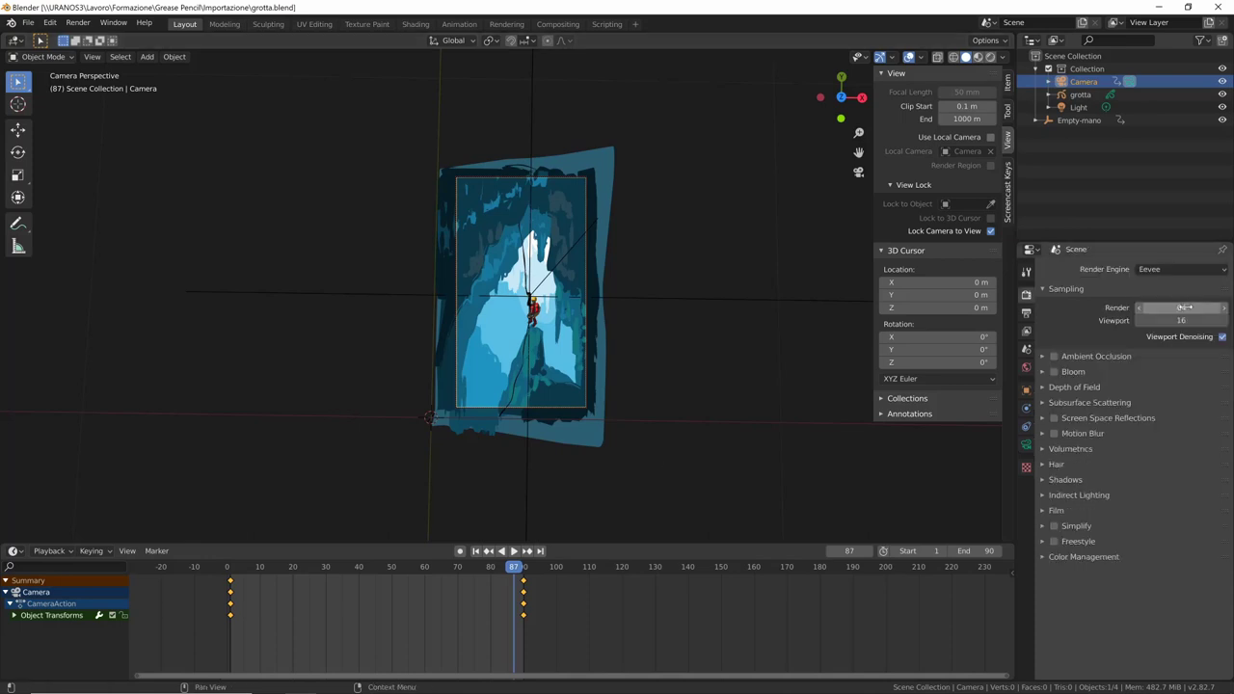
click(1184, 308)
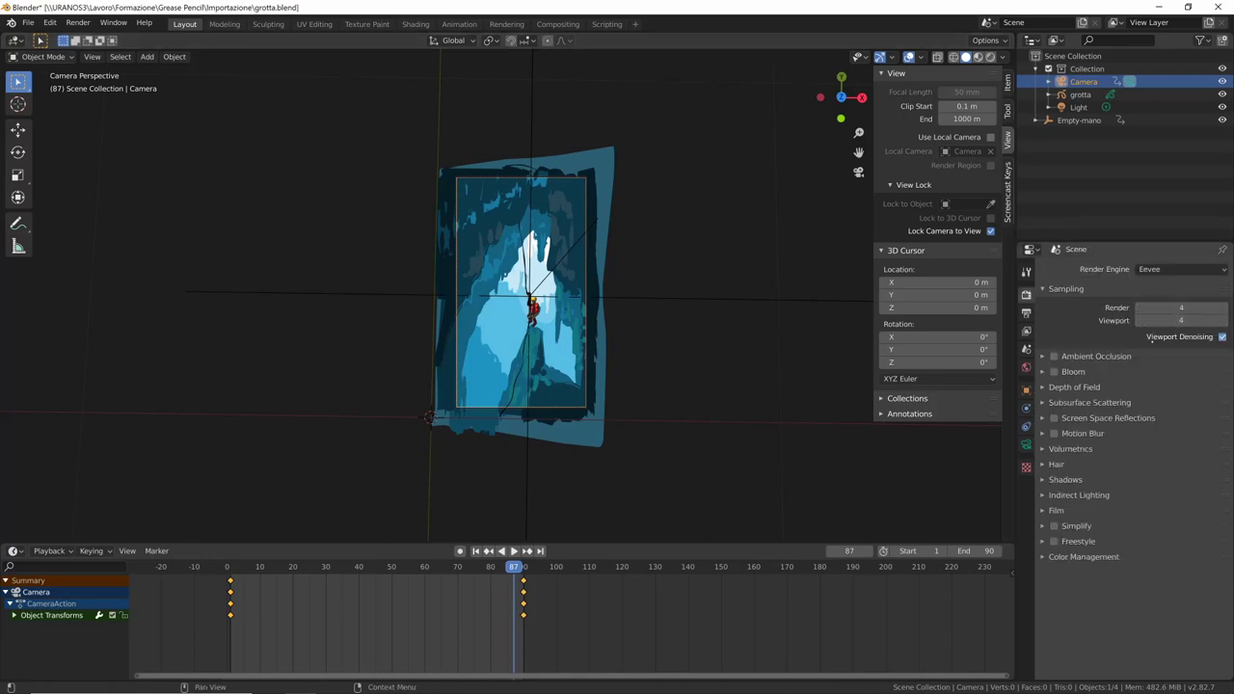
key(Return)
click(1025, 313)
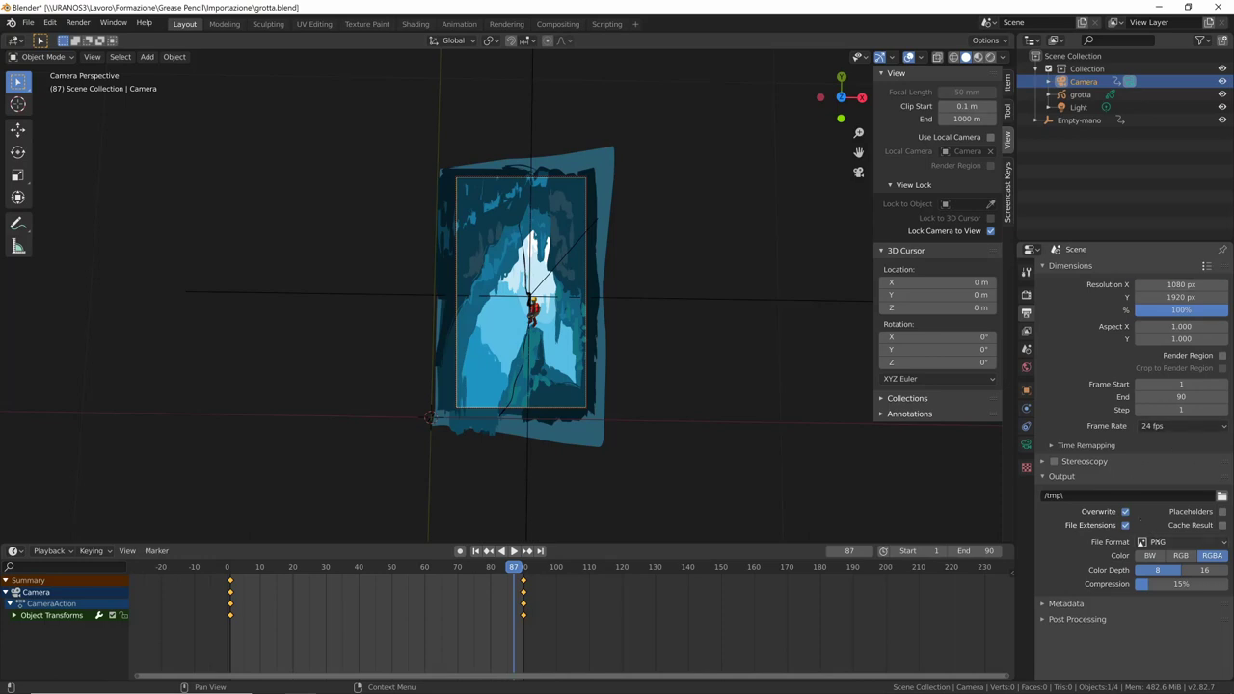
- Set the output file format to FFmpeg video with an MPEG-4 container
click(1165, 541)
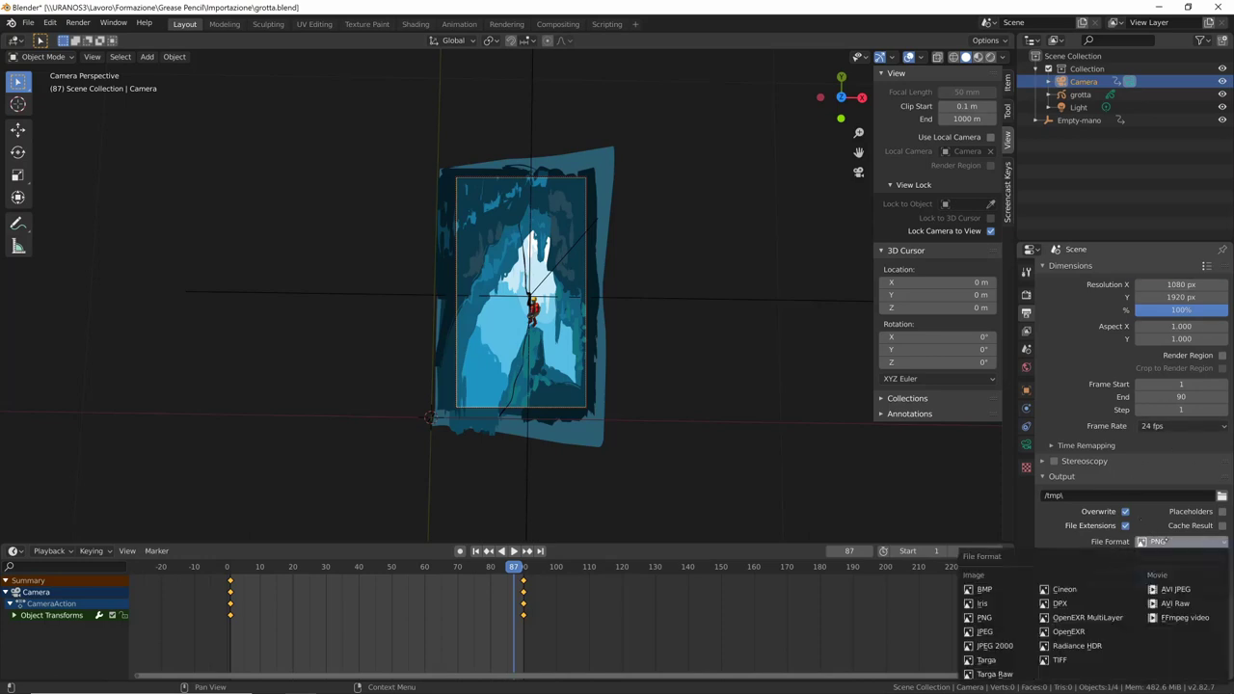
click(1181, 614)
click(1108, 574)
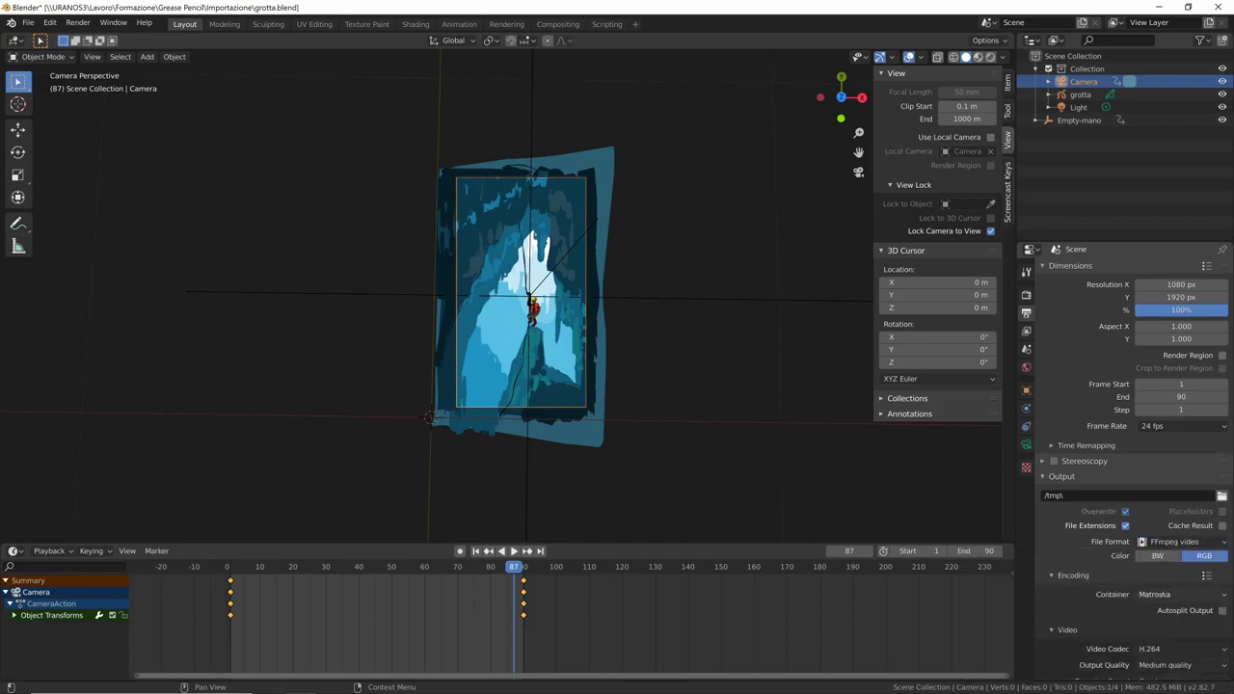
click(1169, 594)
click(1152, 551)
- Output to the Importazione folder as 'grotta' and render the full animation with Ctrl+F12
scroll(1165, 582, down, 3)
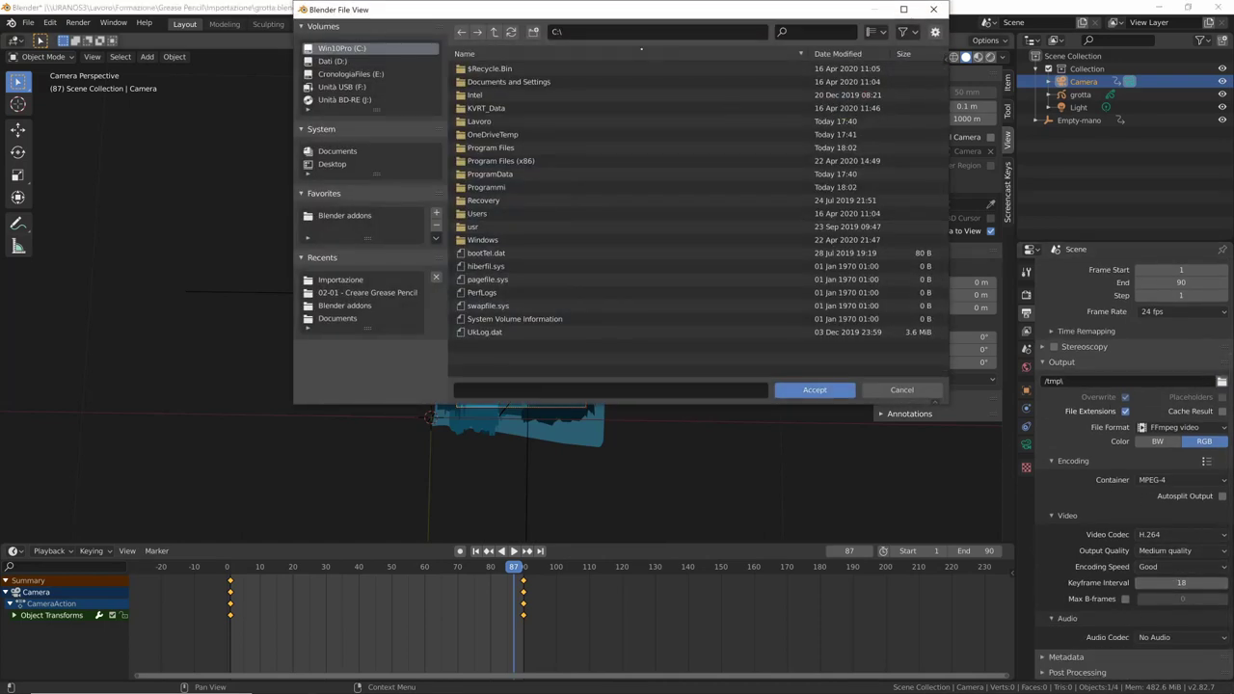
text(\\URANOS3\Lavoro\Formazione\Grease Pencil\Importazione)
key(Return)
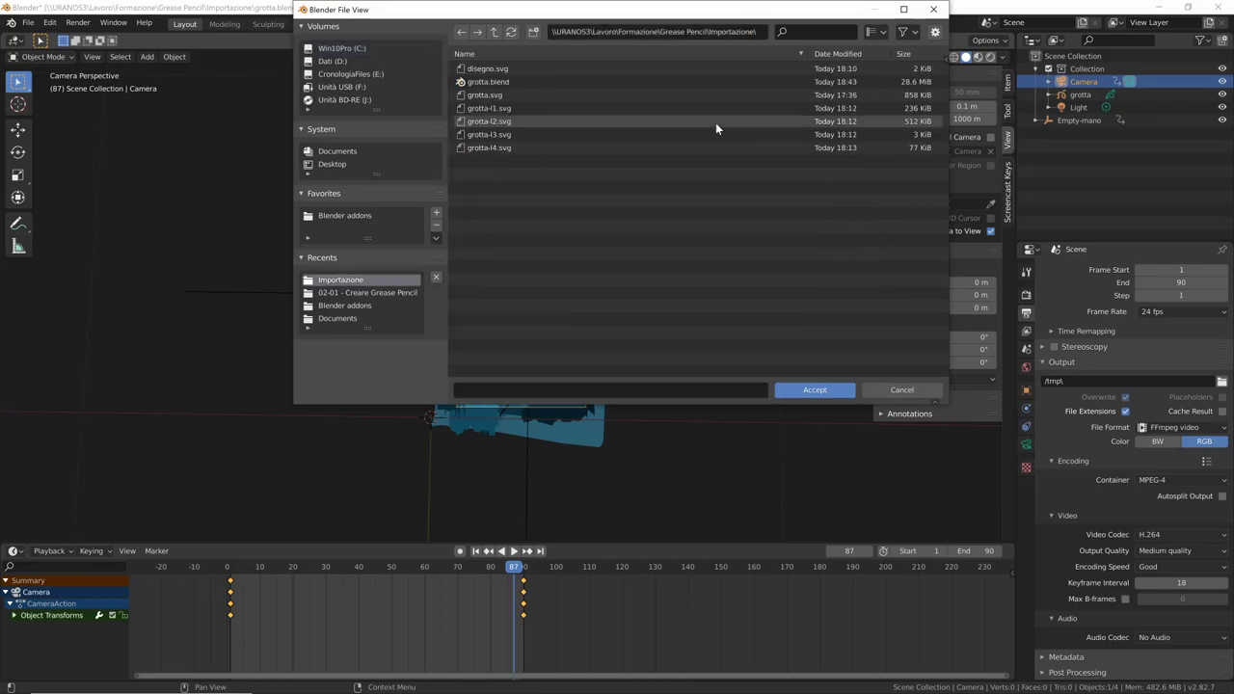
click(506, 389)
text(grotta)
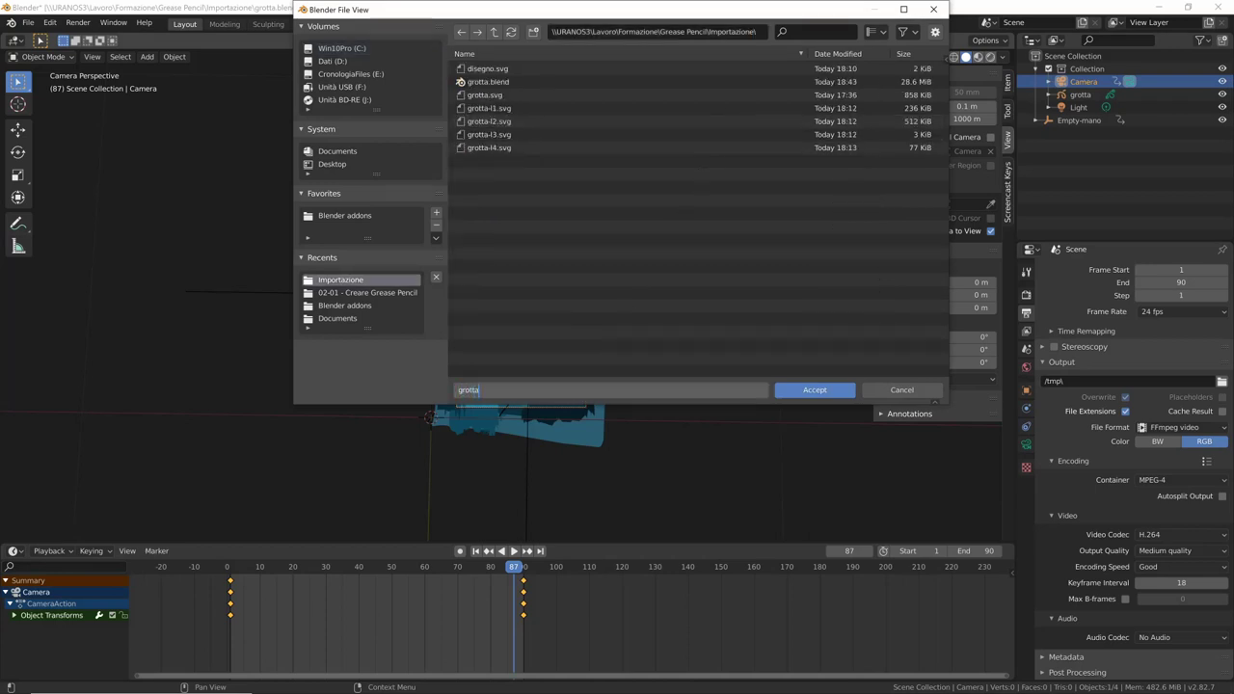
click(799, 389)
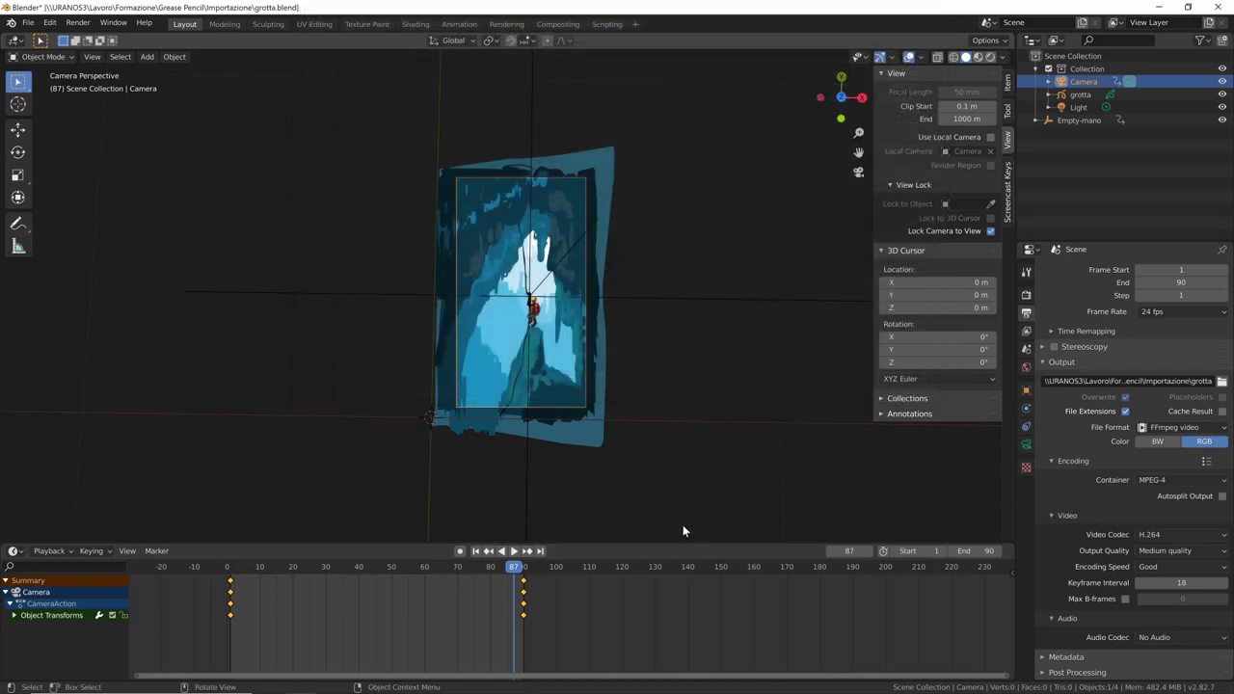
key(ctrl+F12)
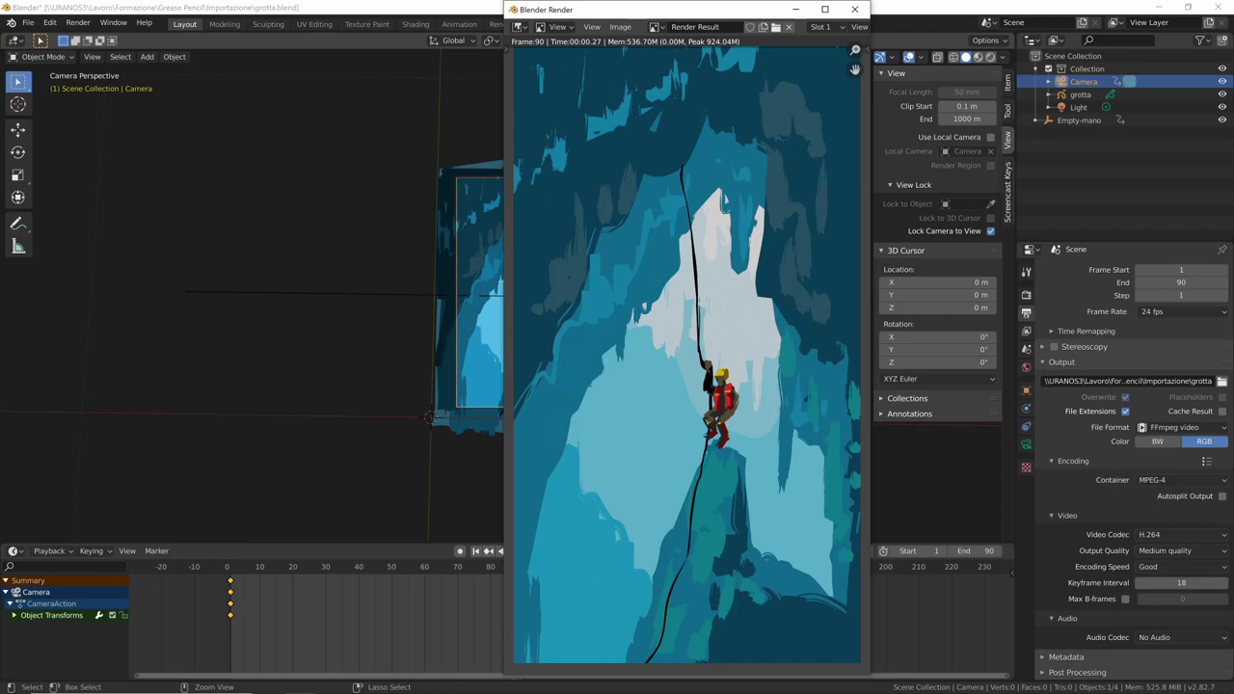
- Close the render window and play grotta0001-0090.mp4 from the Importazione folder
click(855, 12)
mouse_move(269, 681)
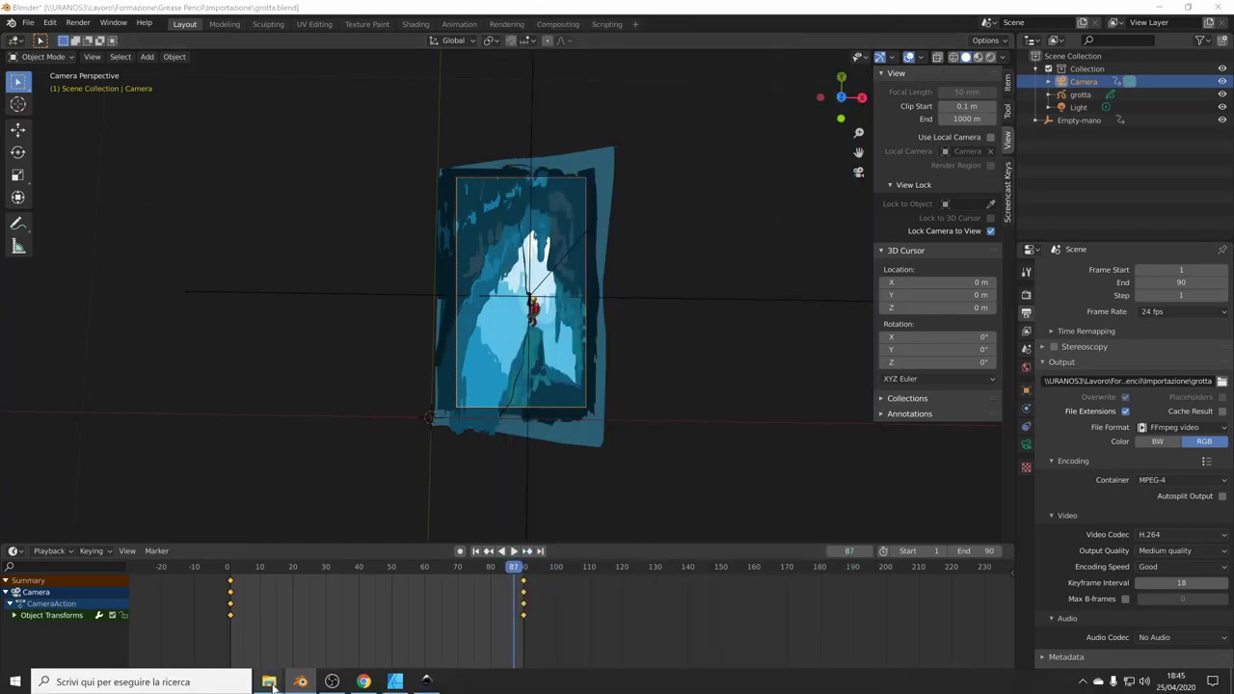
click(222, 625)
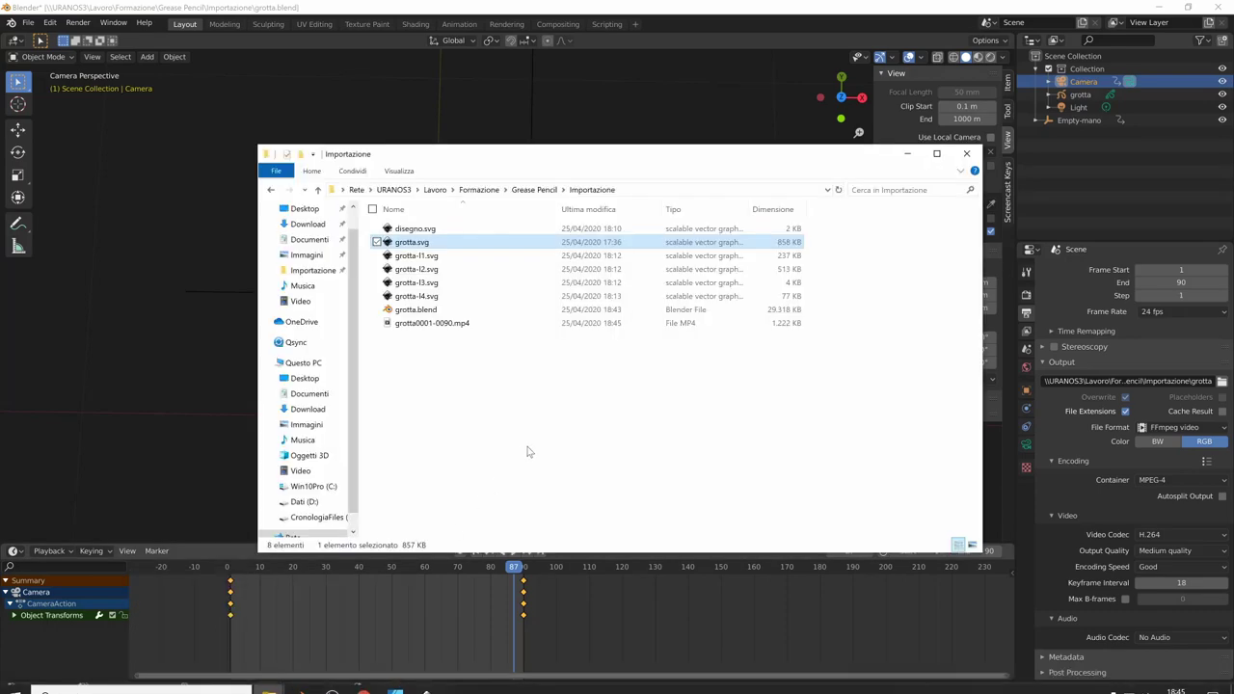
click(424, 323)
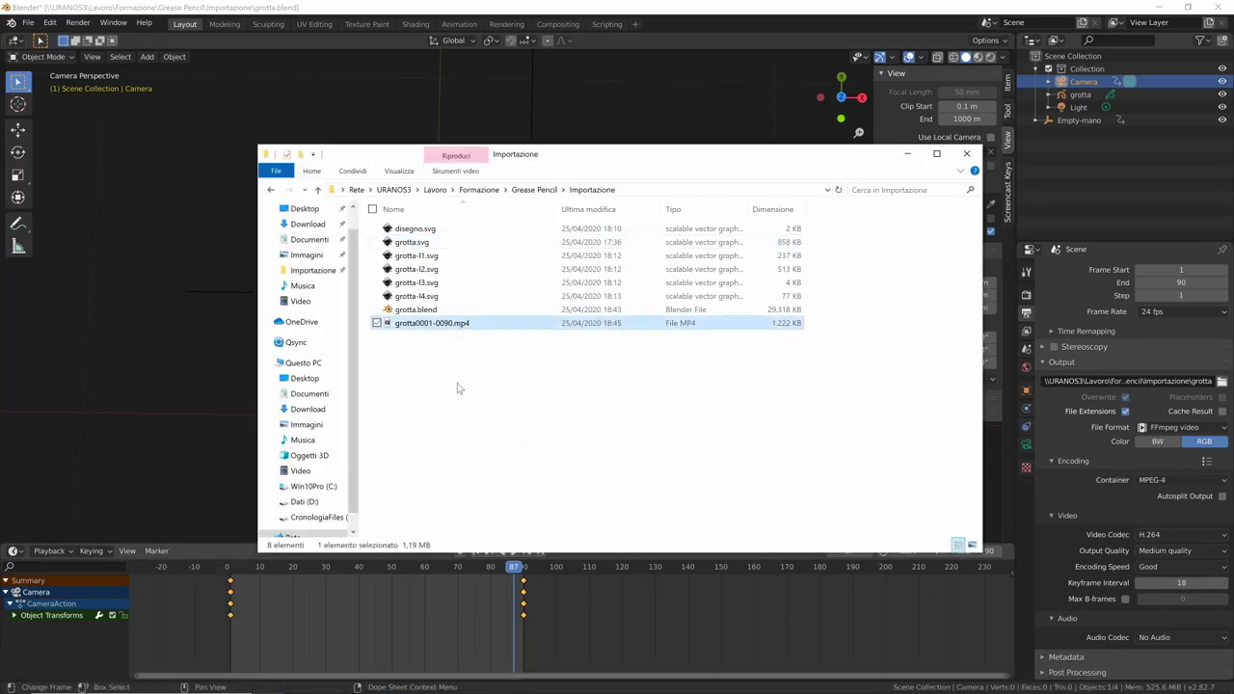
double_click(459, 325)
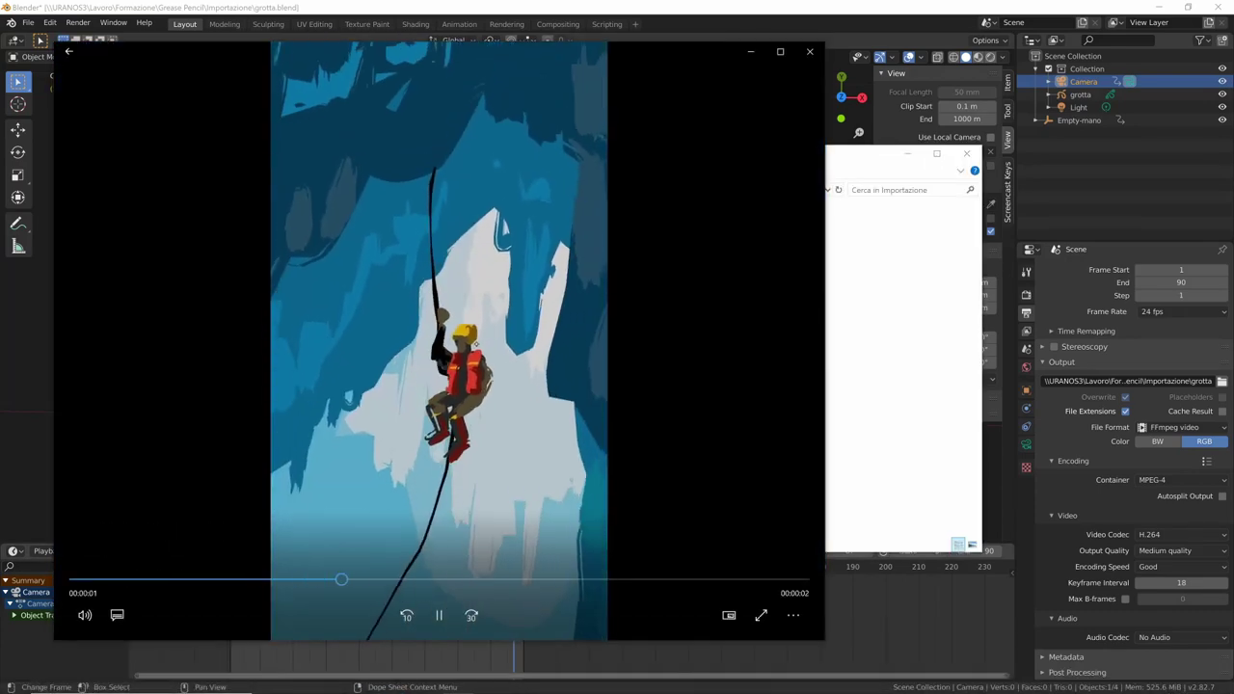